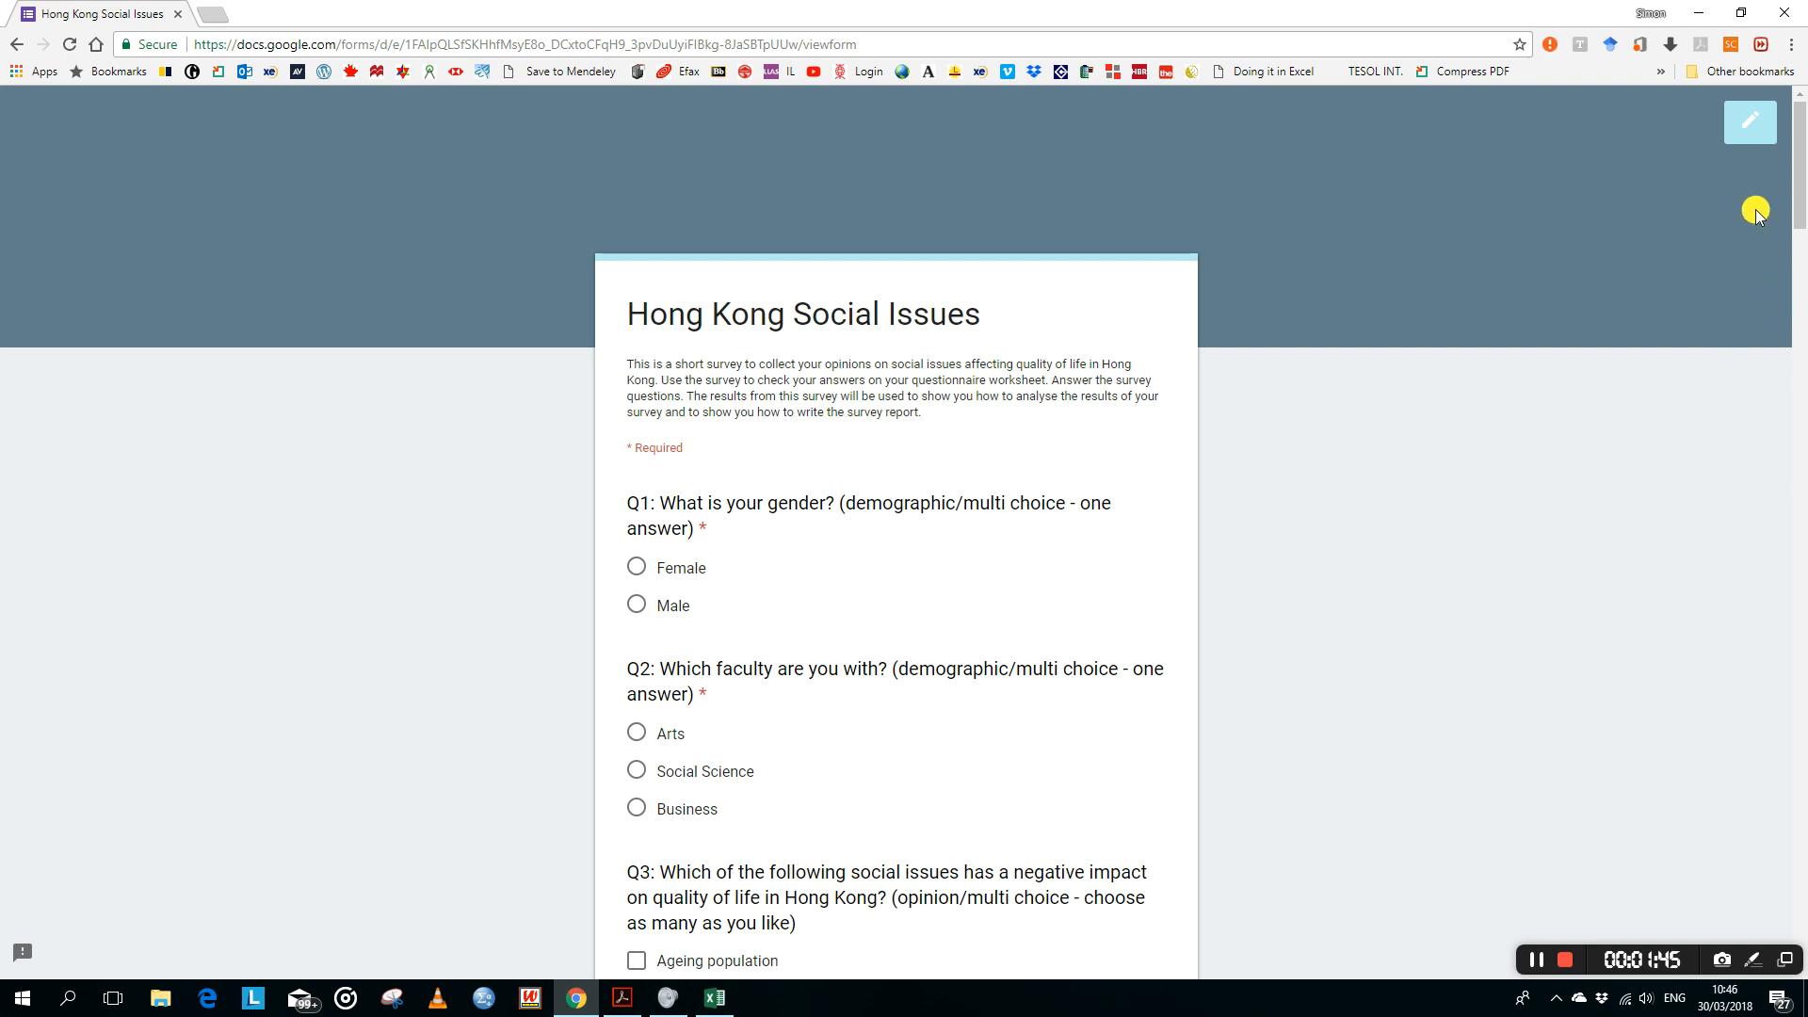
# Step: Open the Hong Kong Social Issues survey for editing and show the summary of its responses
pyautogui.click(1745, 127)
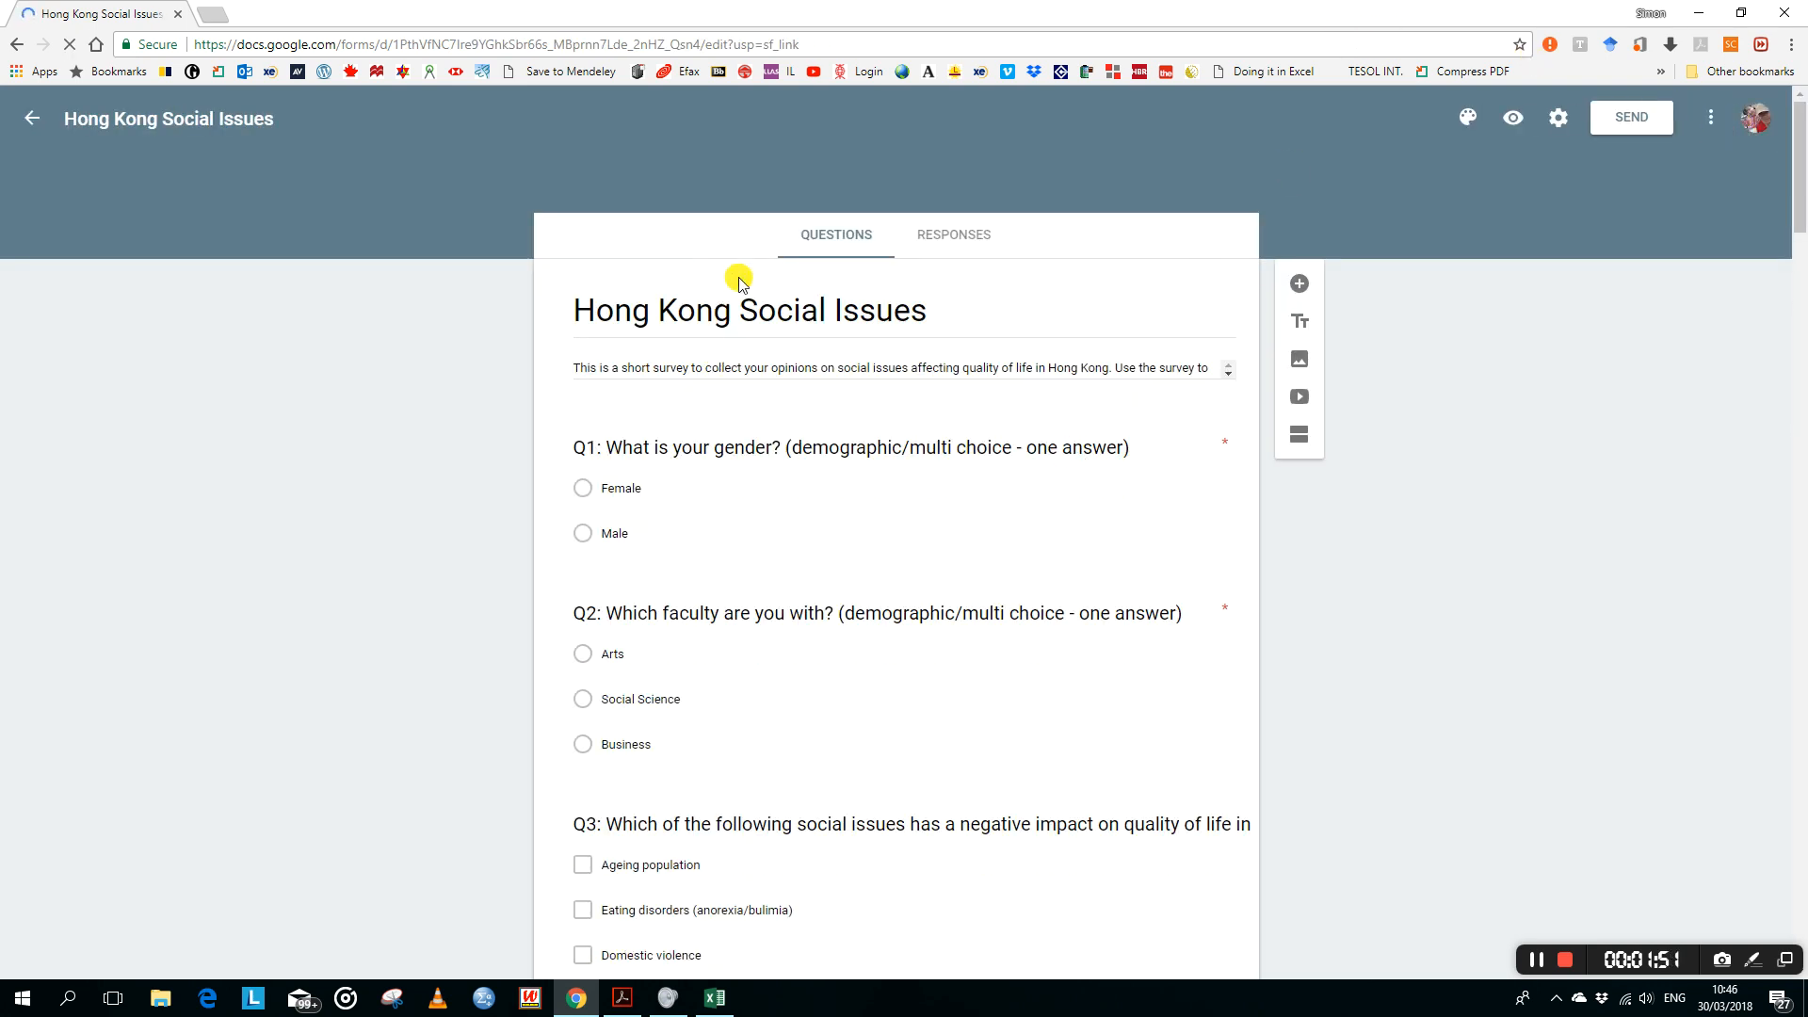
pyautogui.click(969, 242)
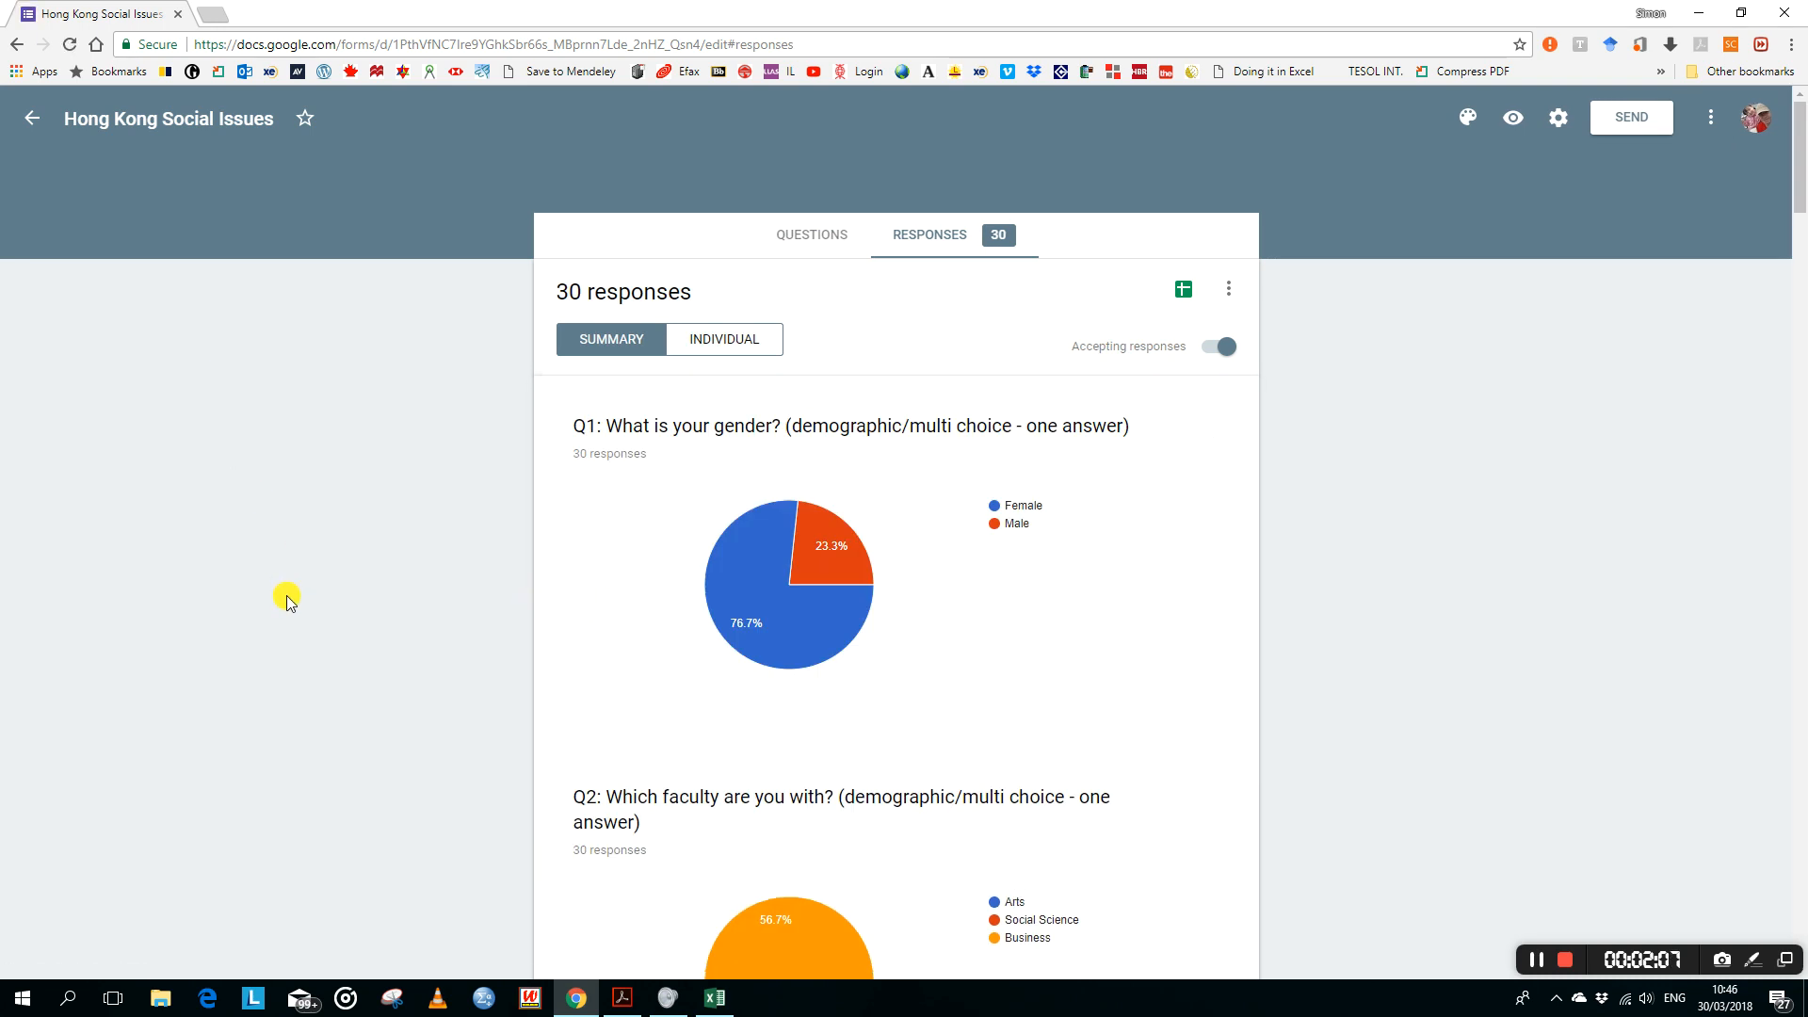
# Step: Examine the response summary charts for questions Q1 to Q7, including the attitude scale results
pyautogui.scroll(-1, 354, 526)
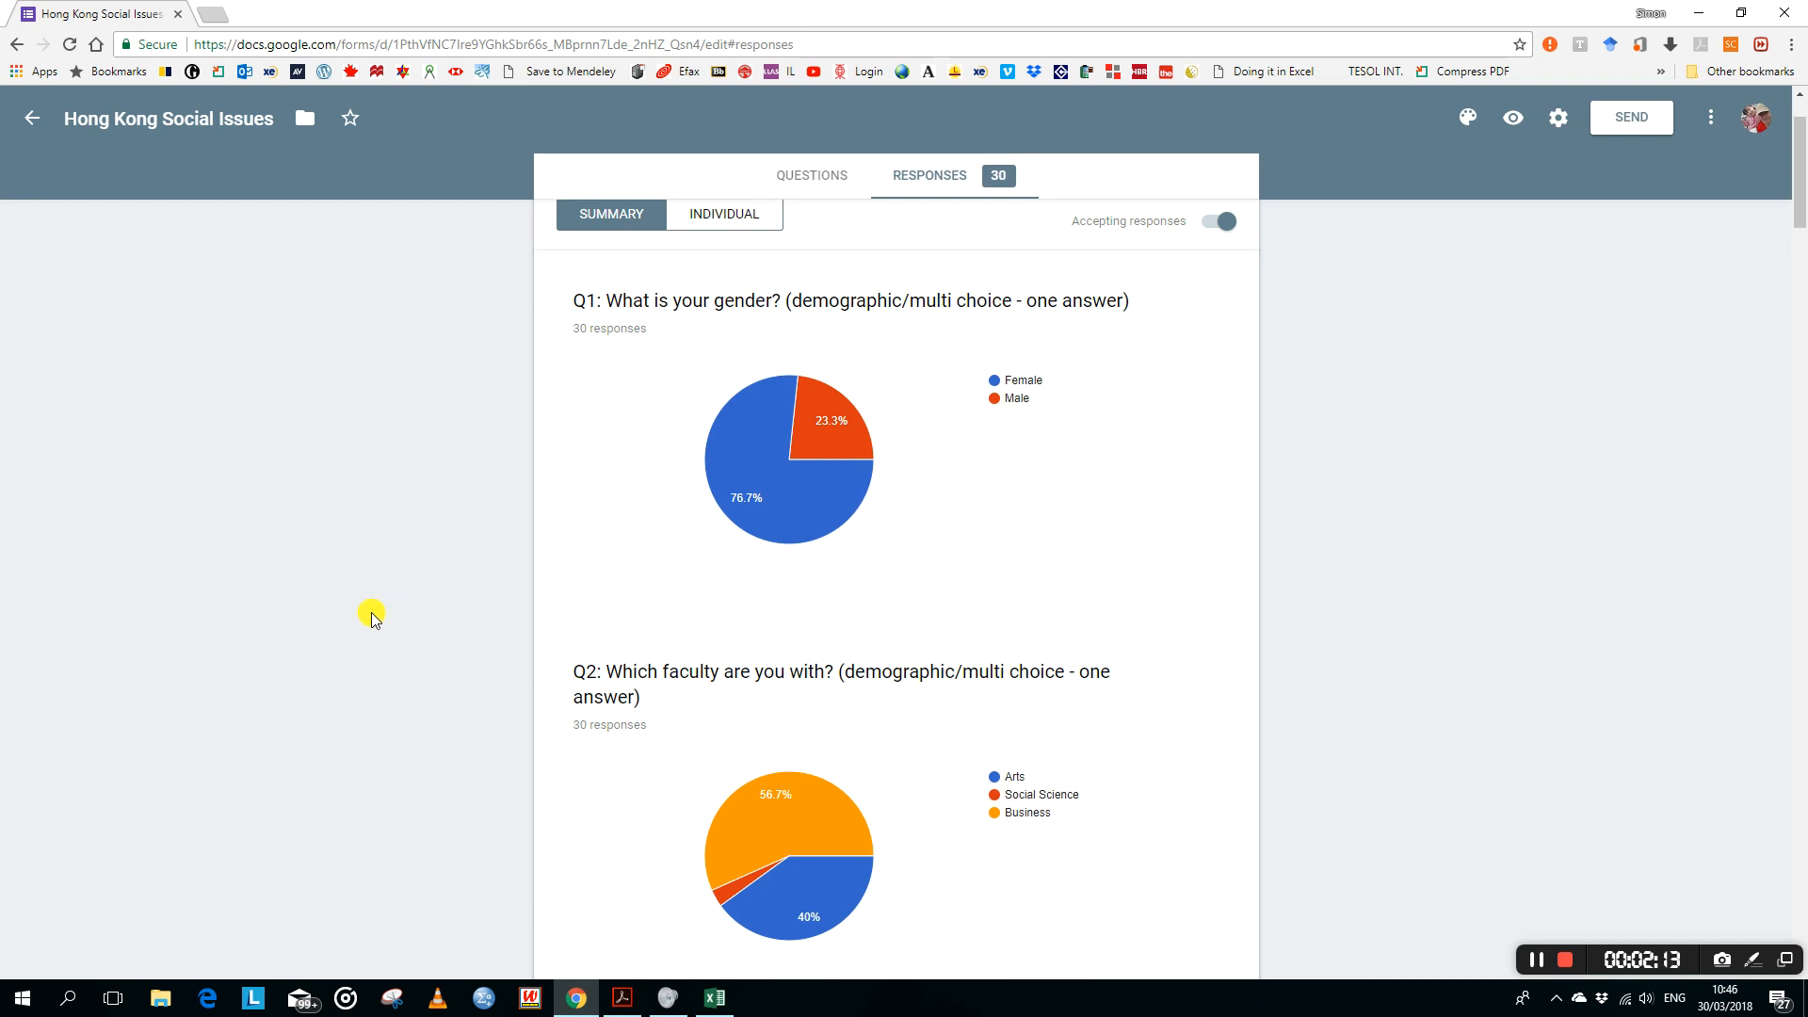
pyautogui.scroll(-1, 372, 617)
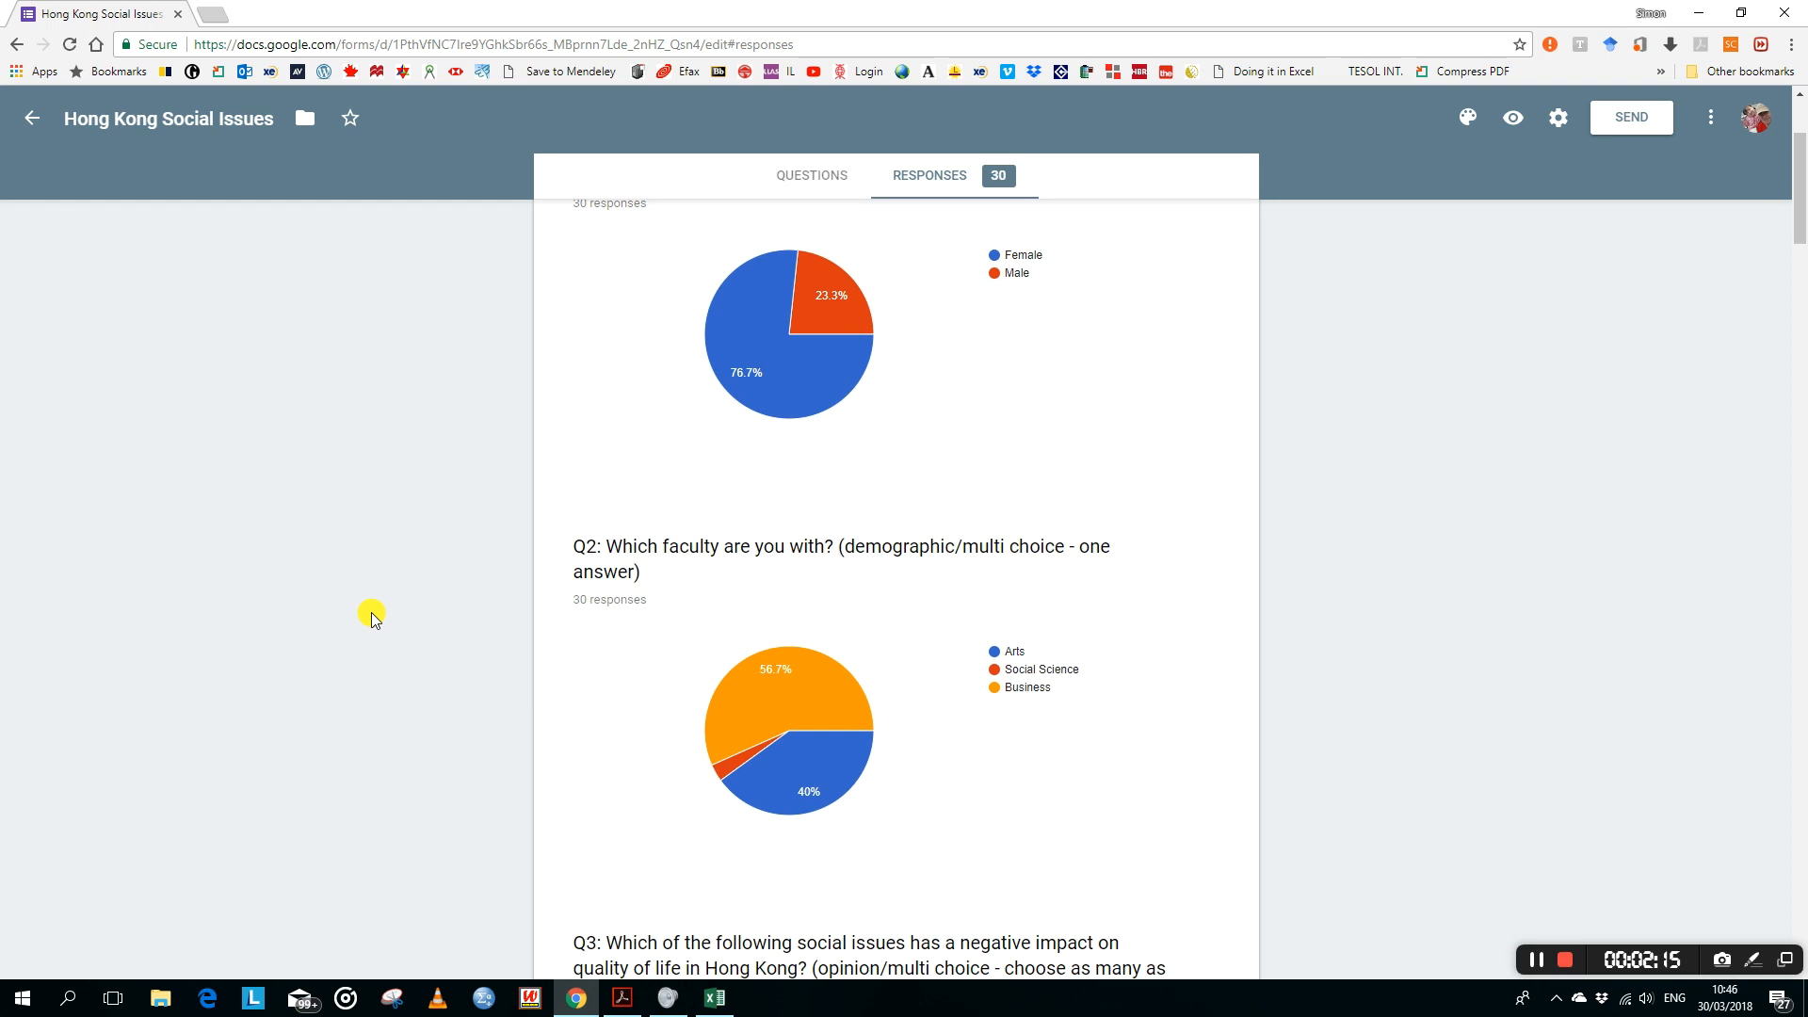
pyautogui.scroll(-3, 372, 617)
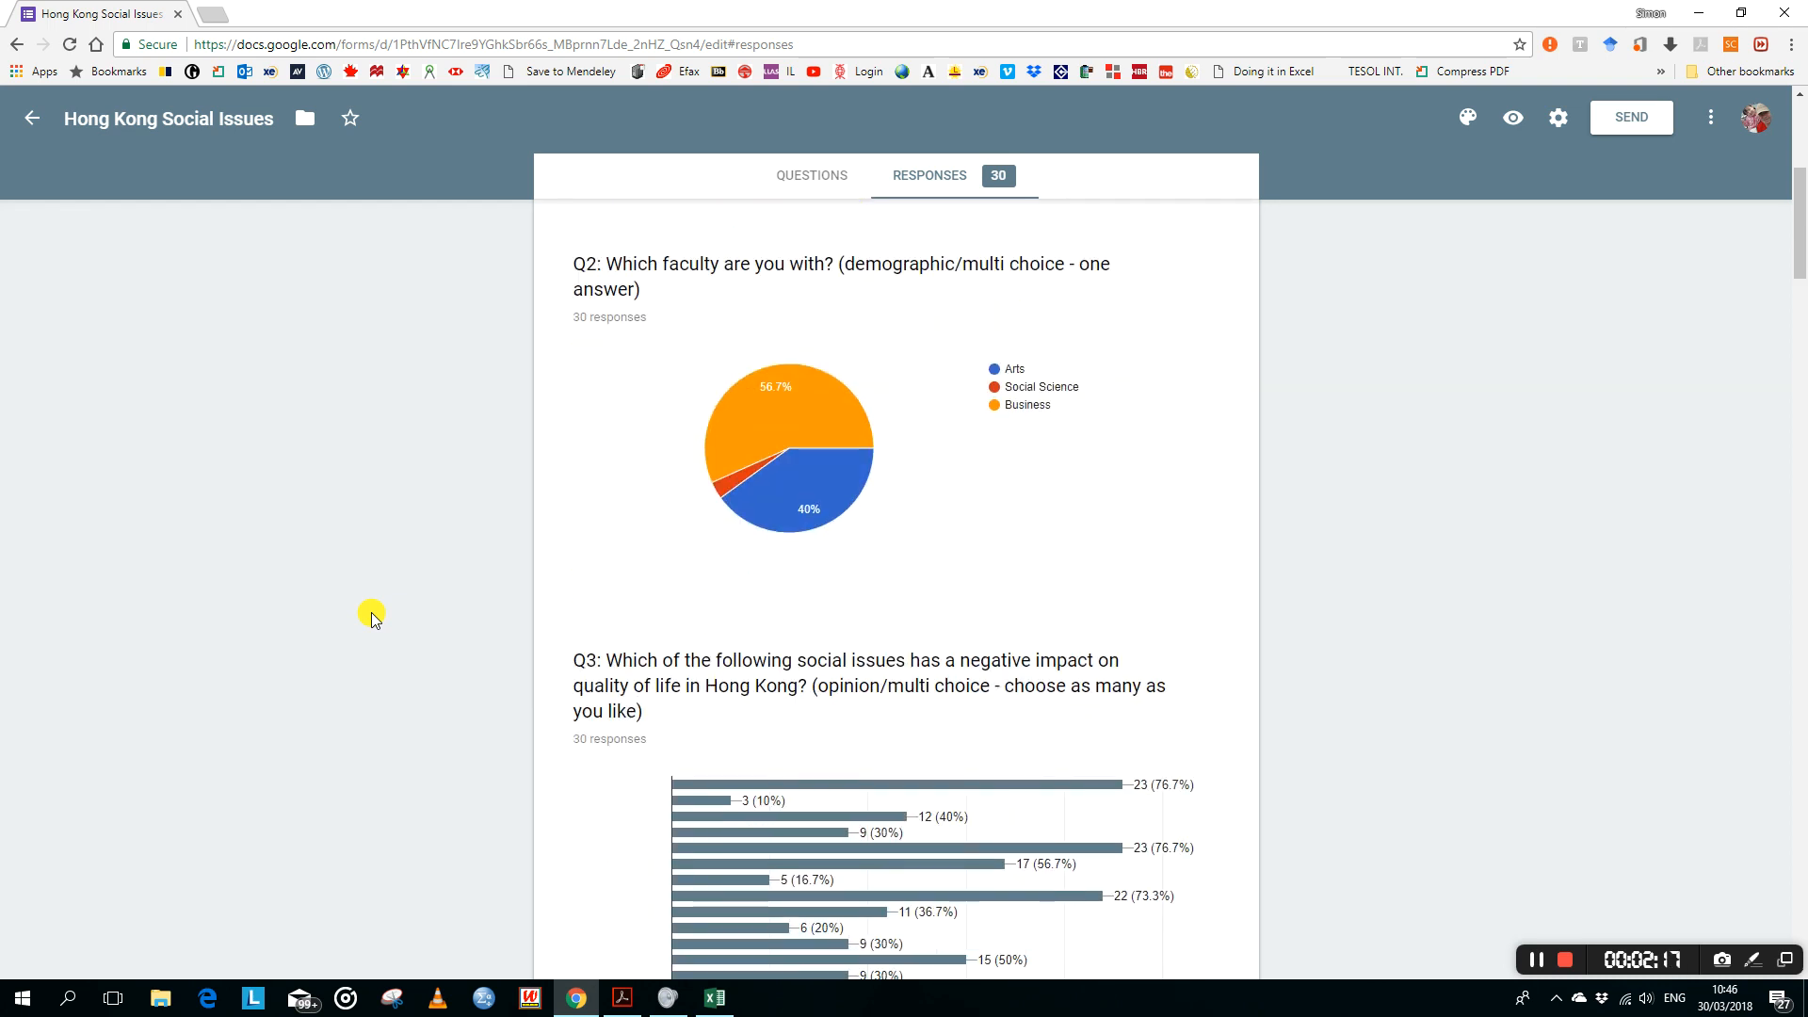
pyautogui.scroll(-2, 372, 617)
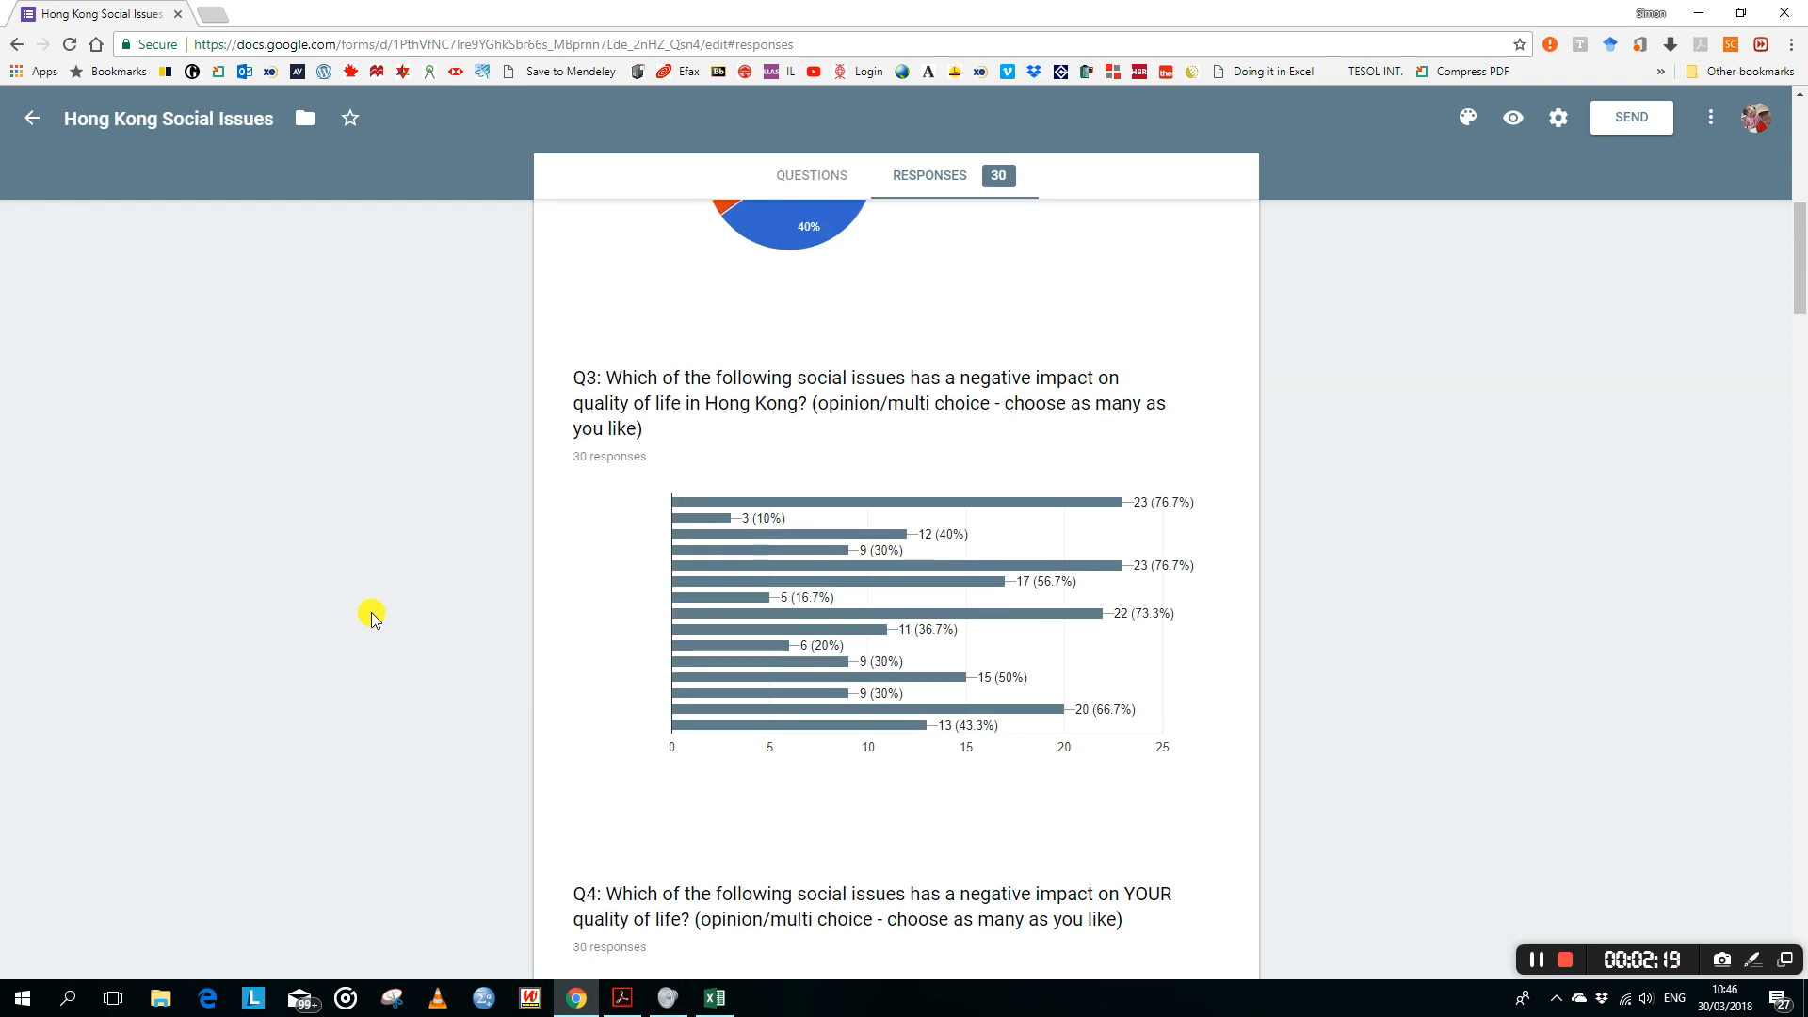
pyautogui.scroll(-1, 372, 617)
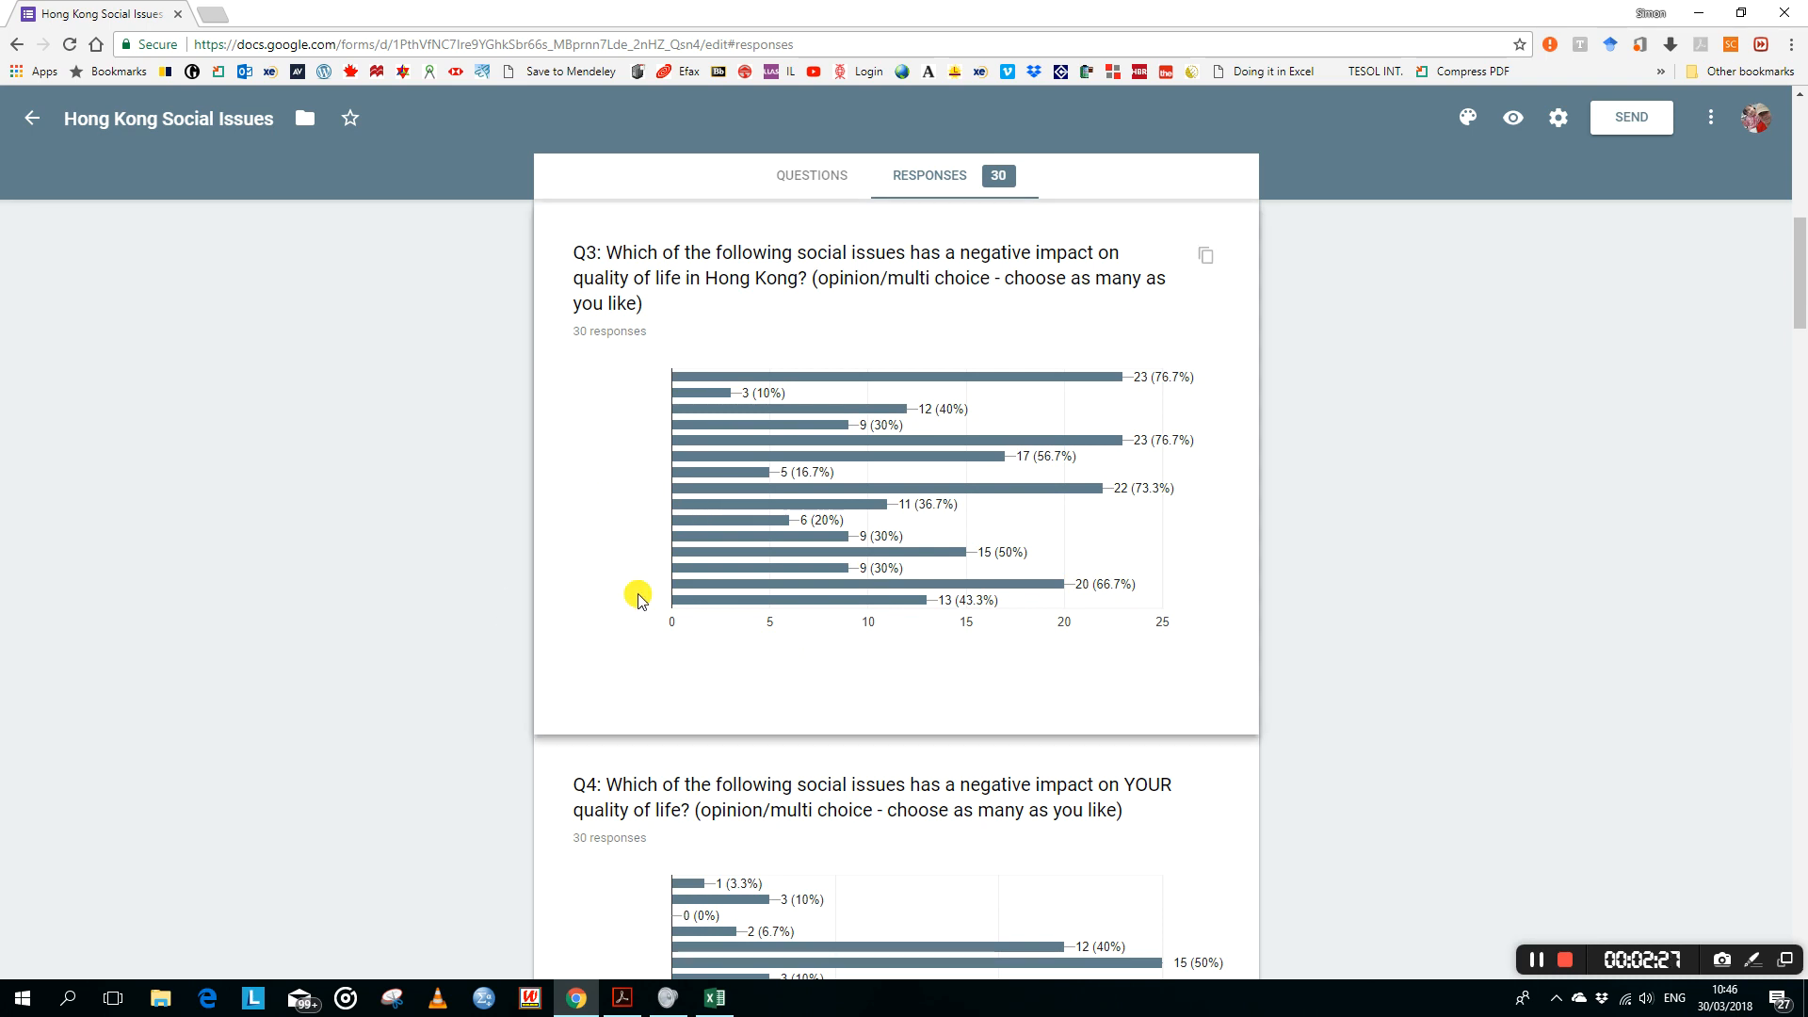
pyautogui.scroll(-5, 637, 603)
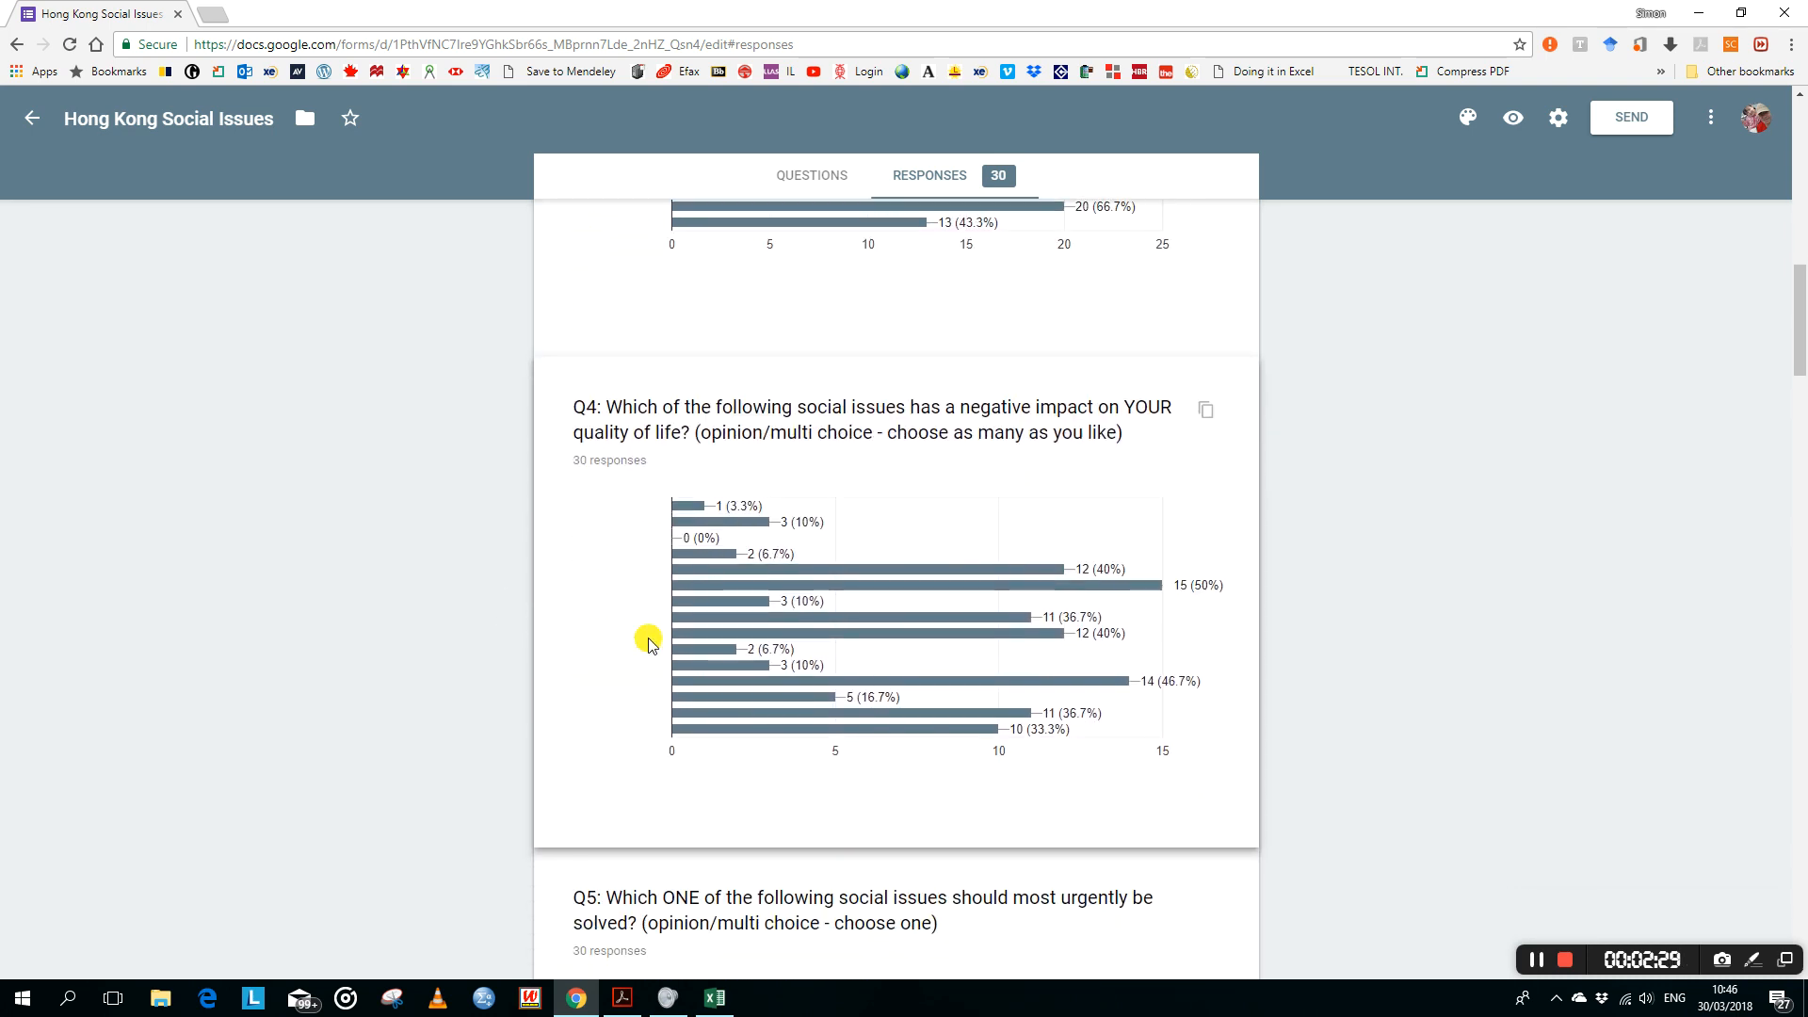
pyautogui.scroll(-5, 648, 641)
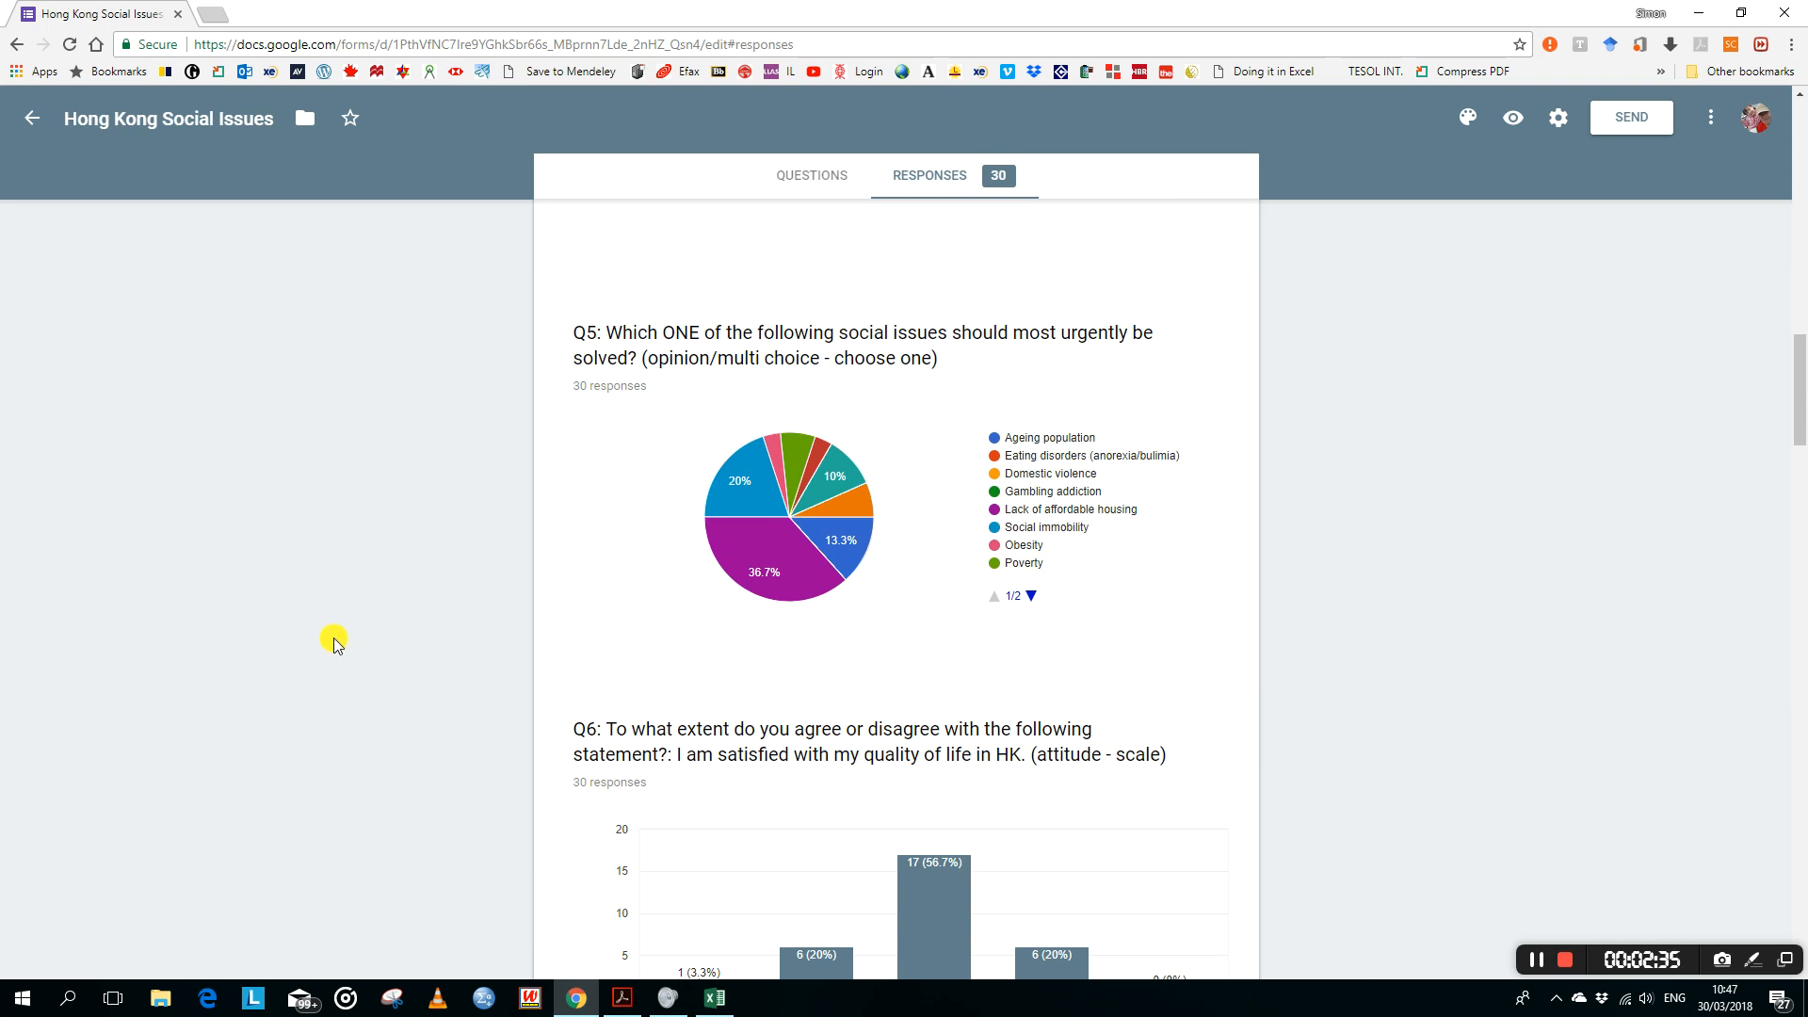
pyautogui.scroll(-2, 335, 641)
pyautogui.scroll(-3, 335, 640)
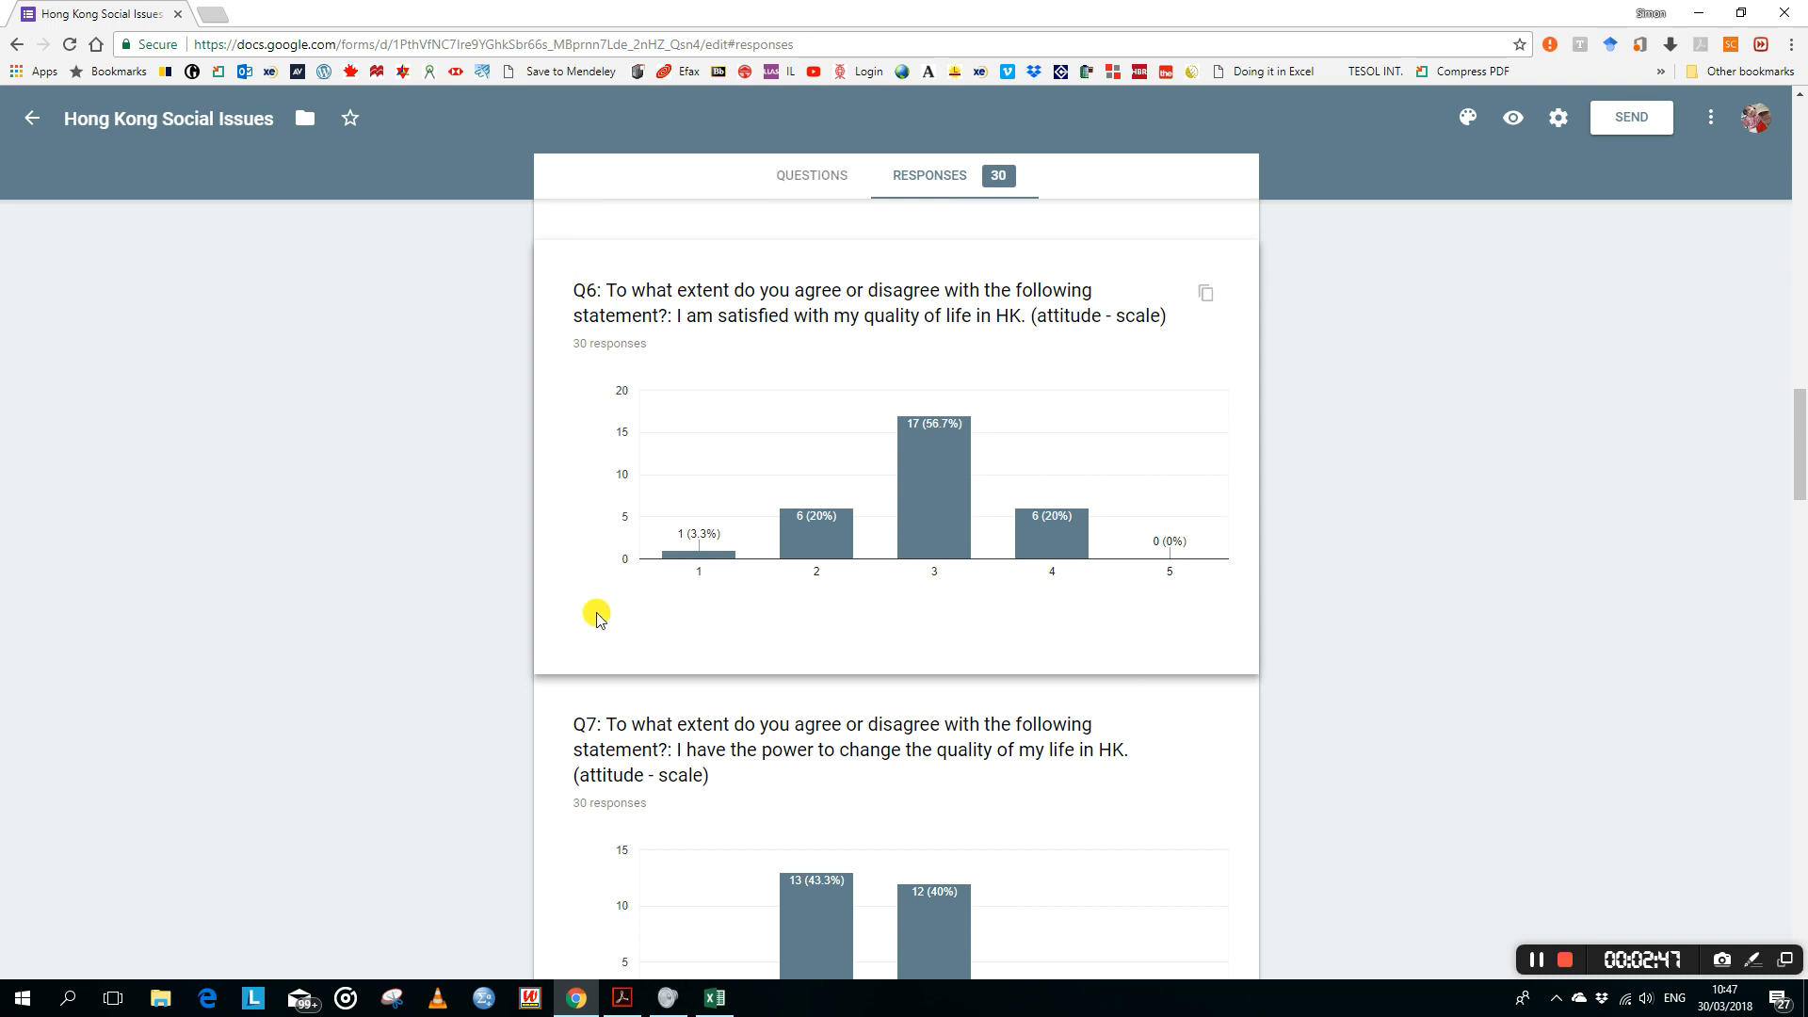
pyautogui.scroll(-1, 382, 625)
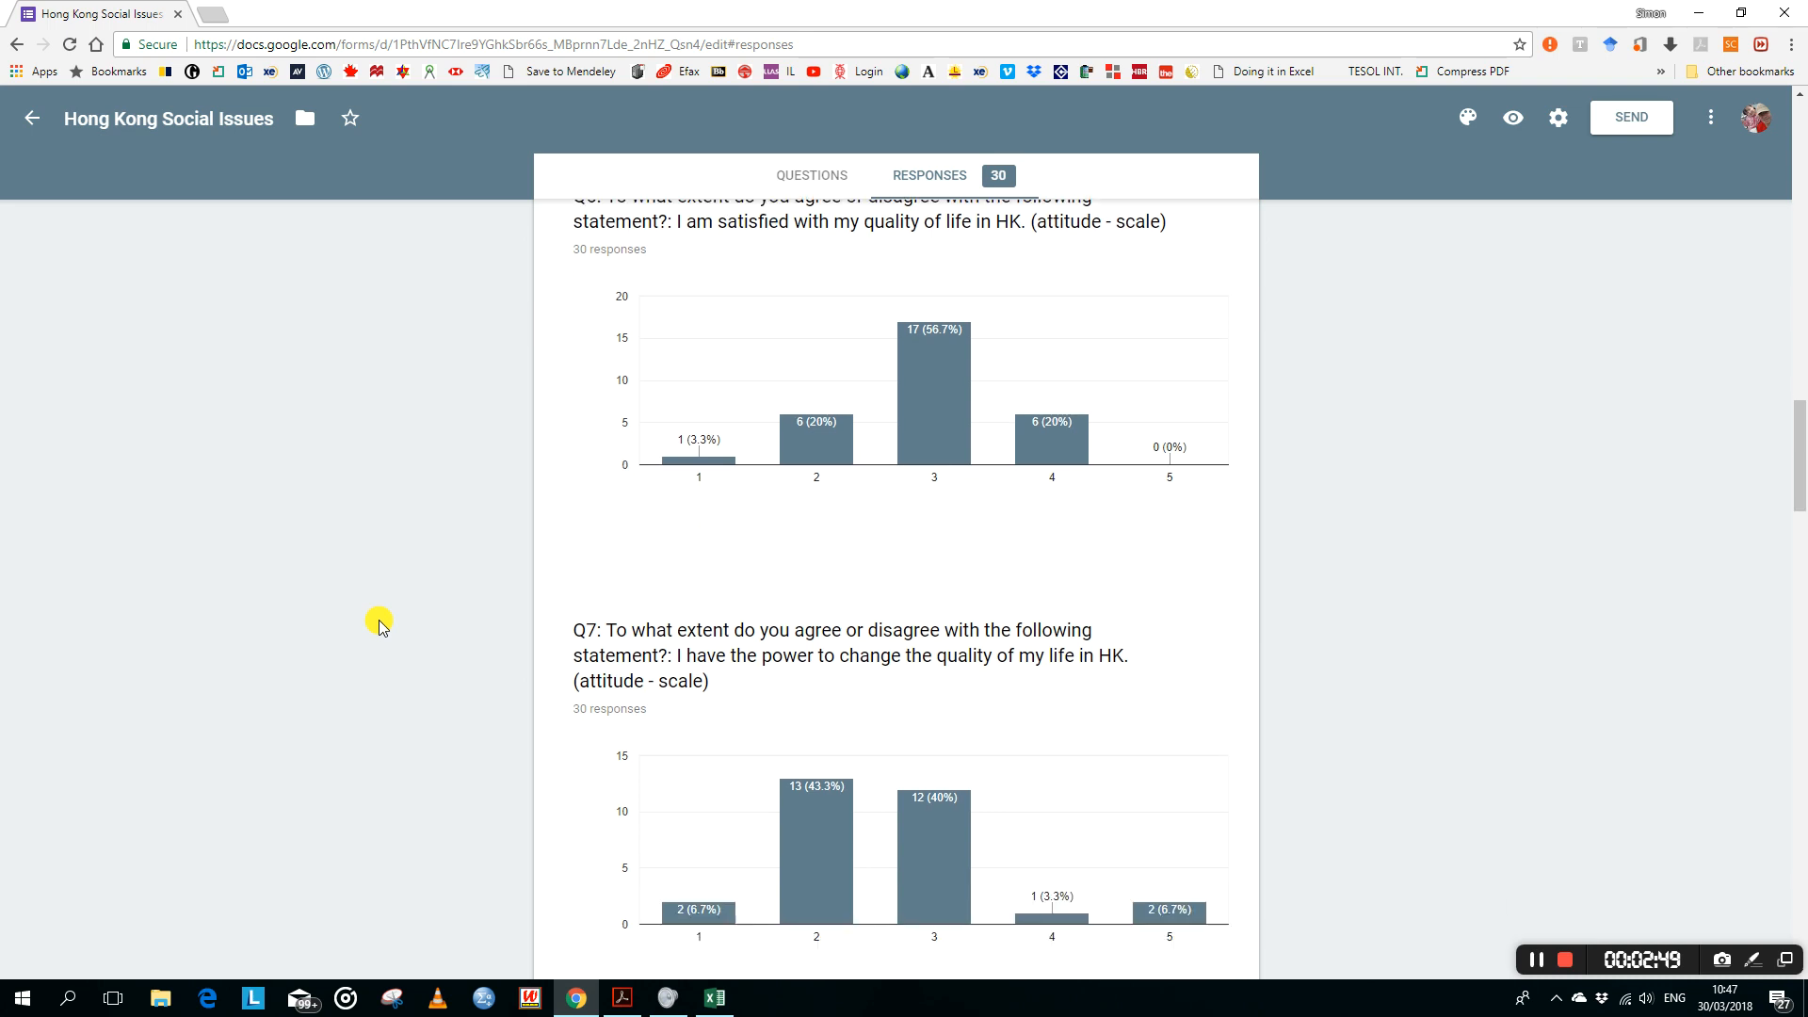
pyautogui.scroll(-1, 380, 624)
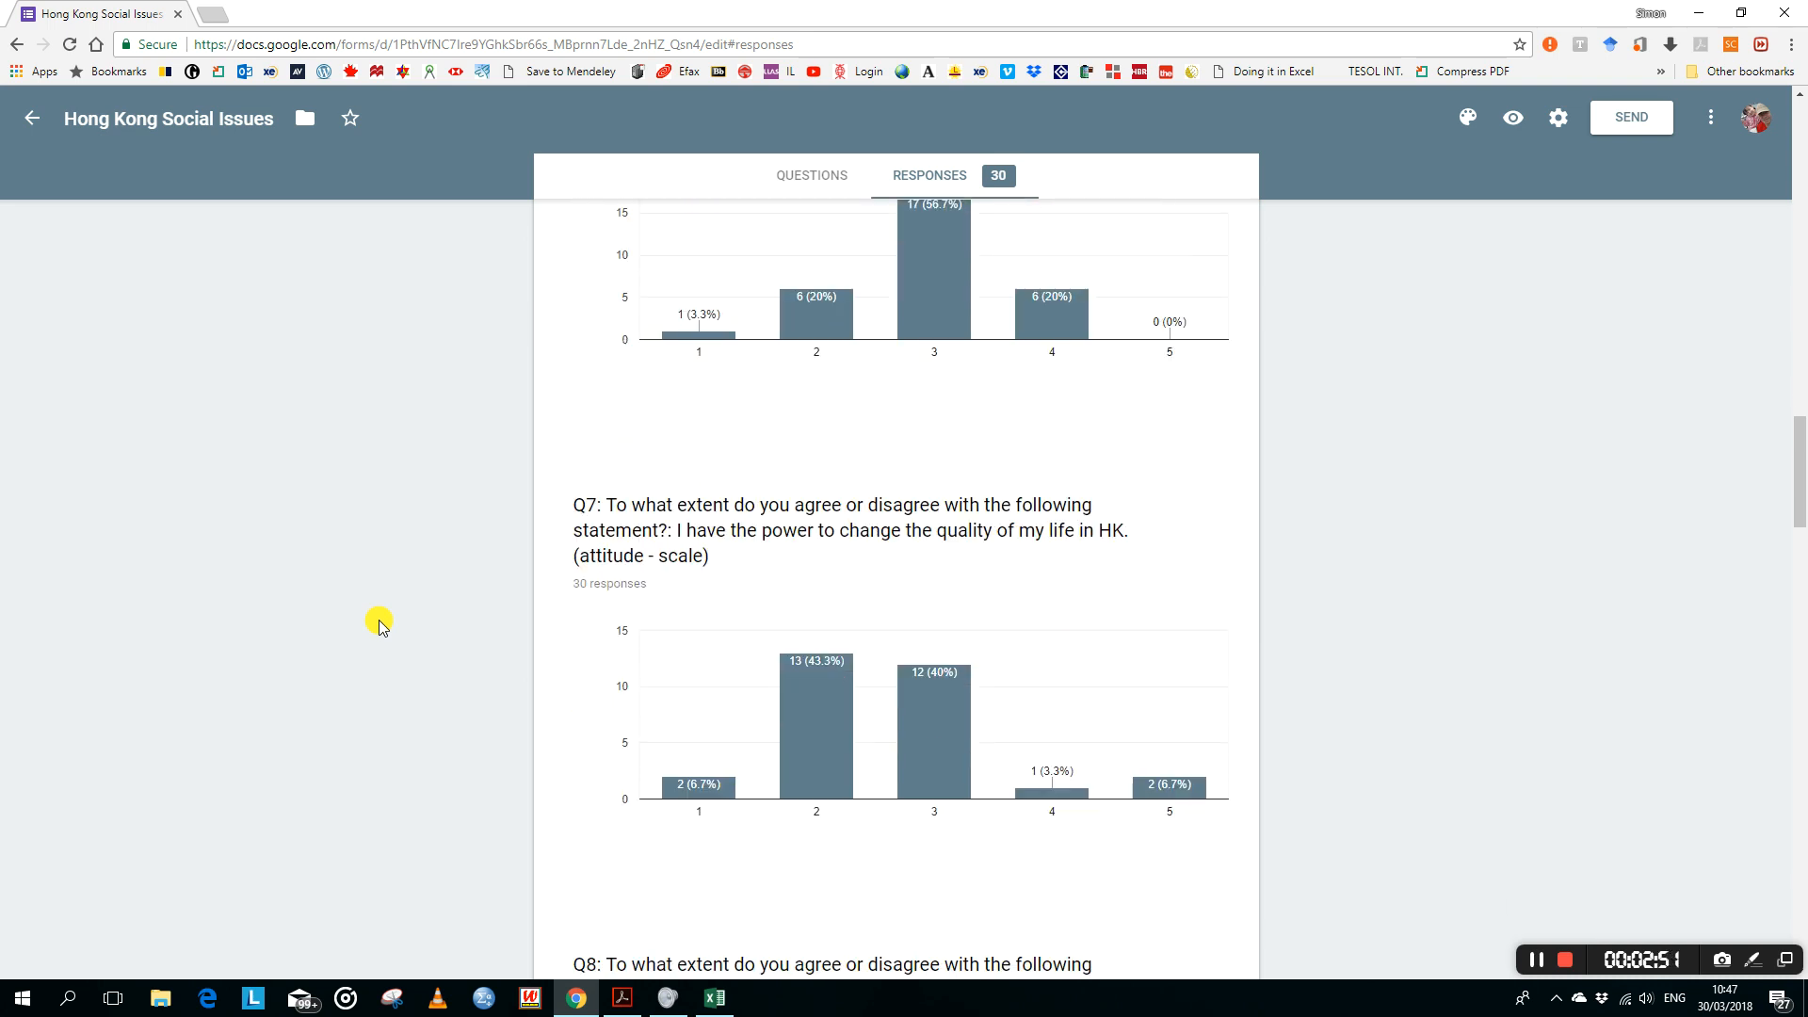
pyautogui.scroll(2, 527, 546)
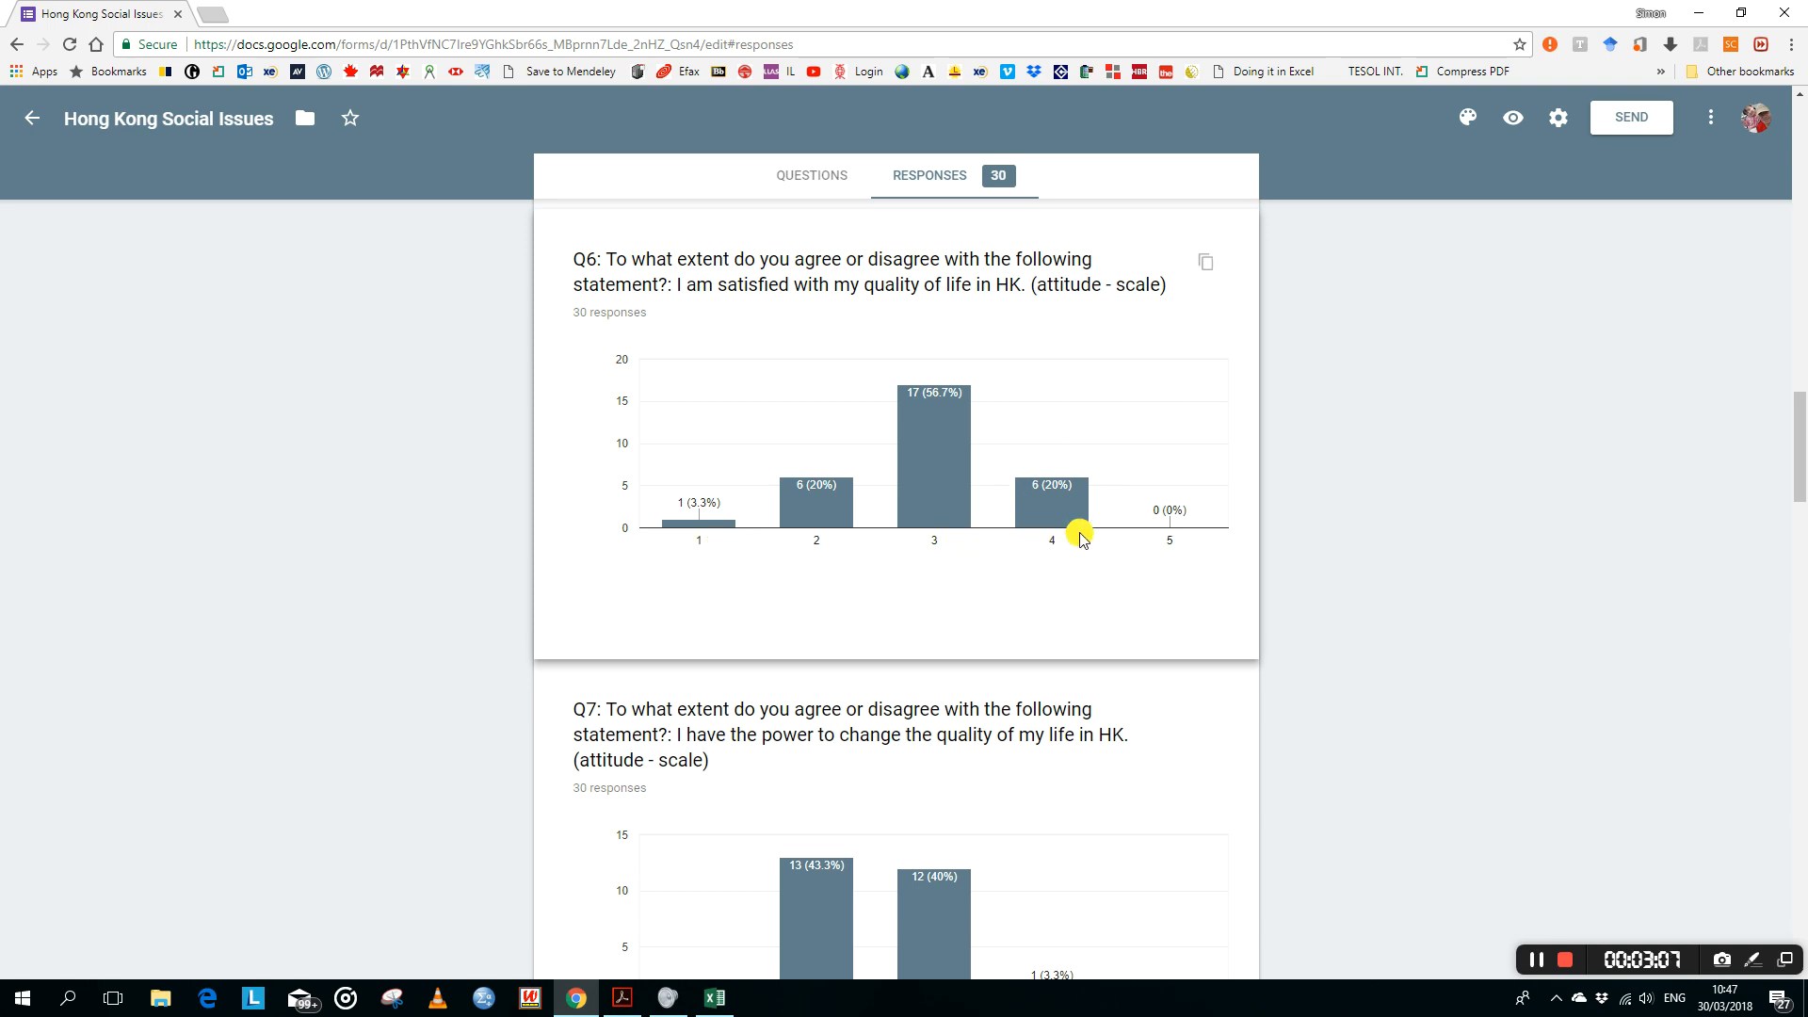
pyautogui.moveTo(803, 523)
pyautogui.scroll(-3, 966, 593)
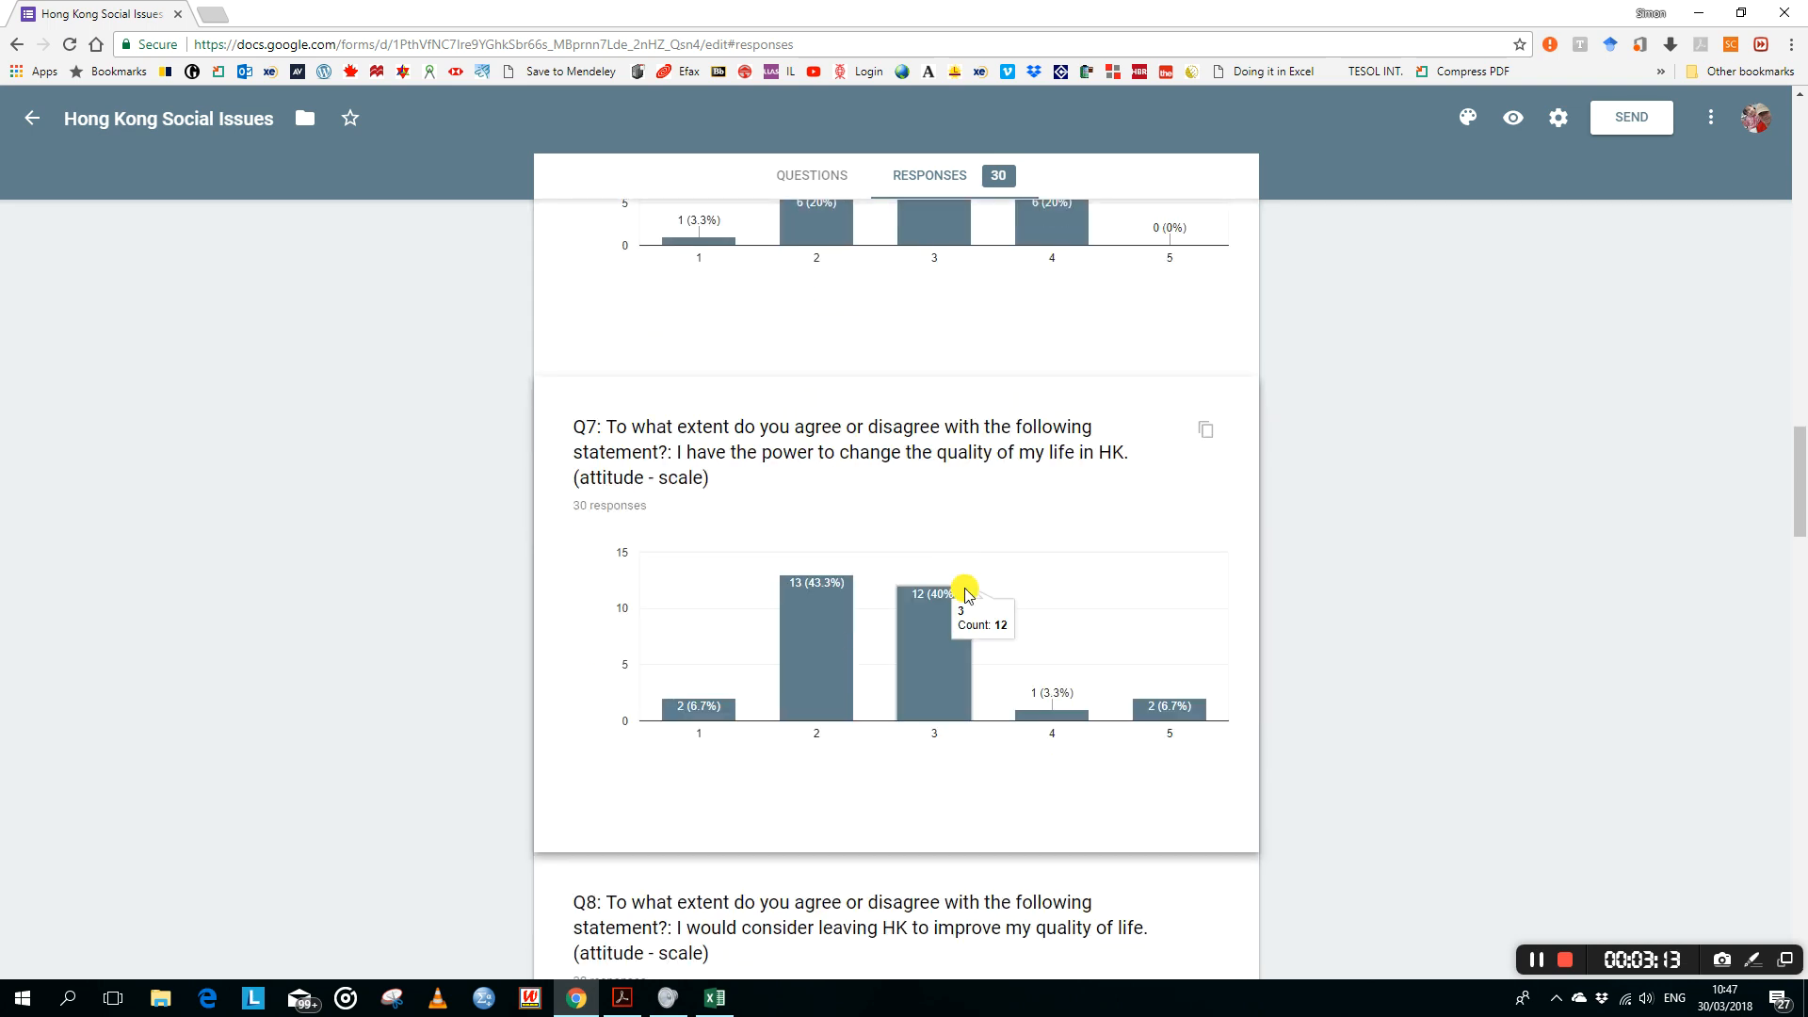
# Step: Download all survey responses as a CSV and show the downloaded zip file in its folder
pyautogui.scroll(2, 965, 594)
pyautogui.moveTo(1799, 450); pyautogui.dragTo(1799, 155)
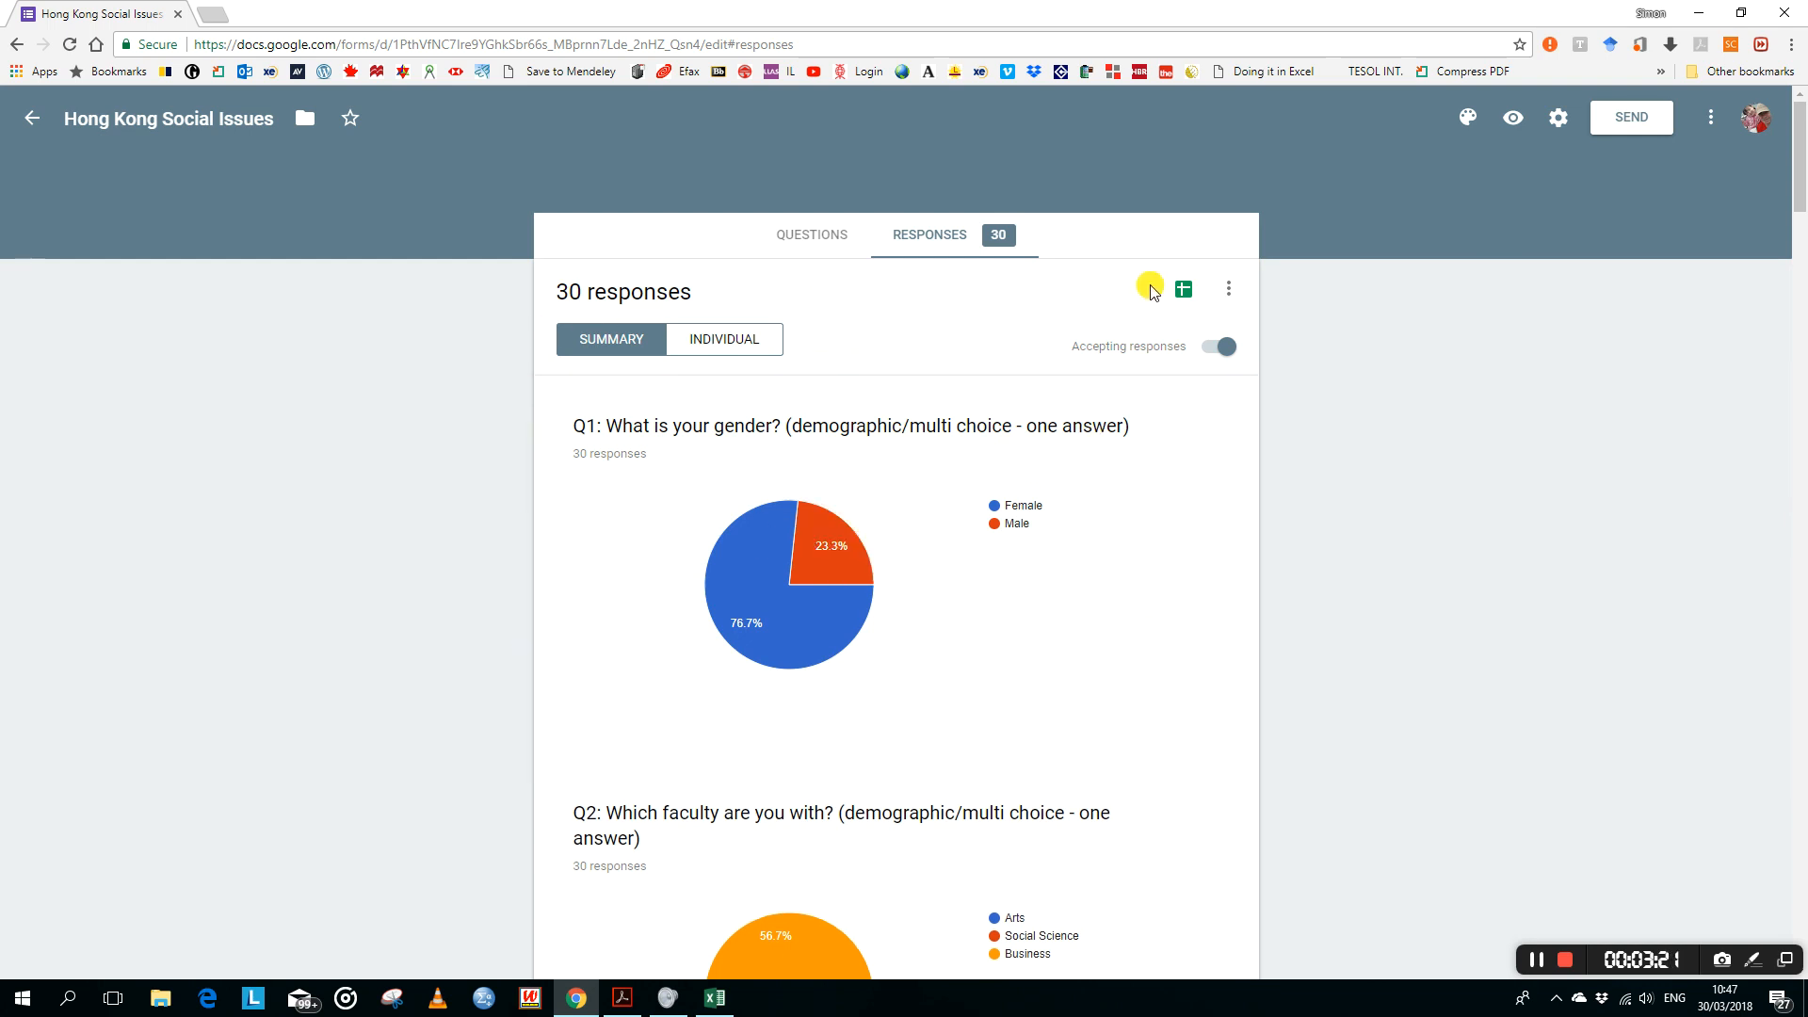
pyautogui.click(1229, 296)
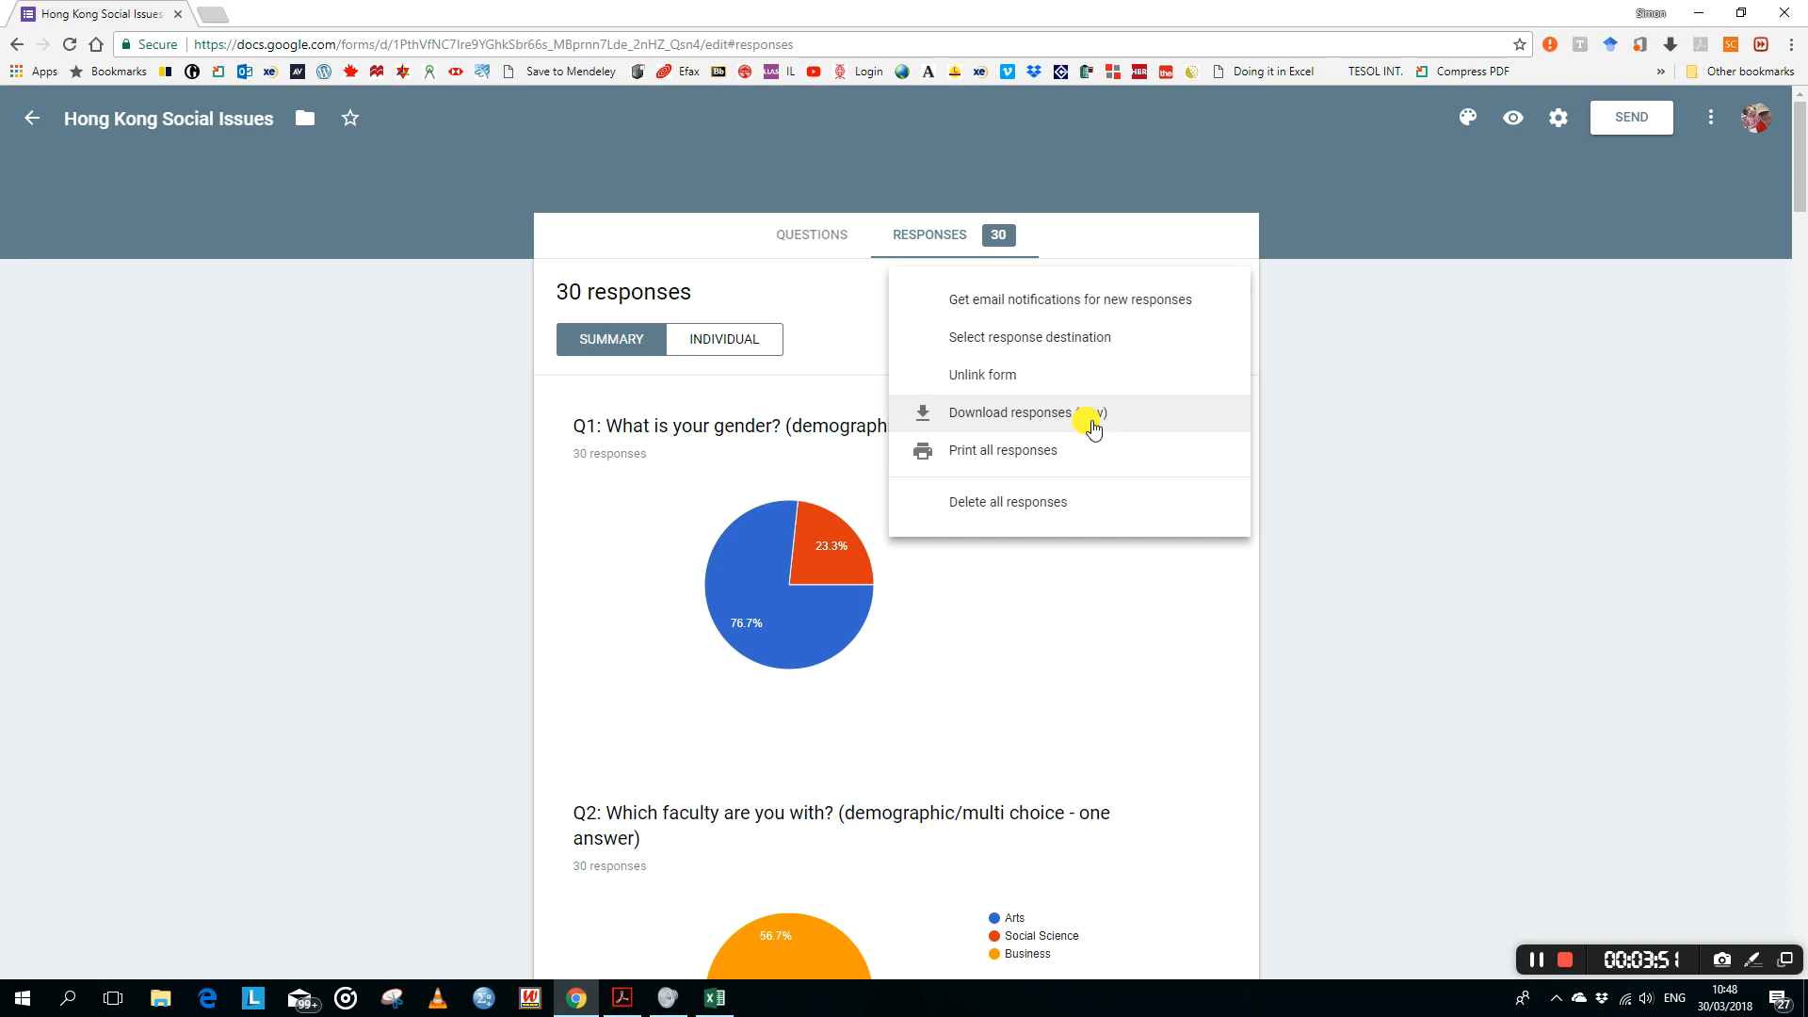
pyautogui.click(983, 414)
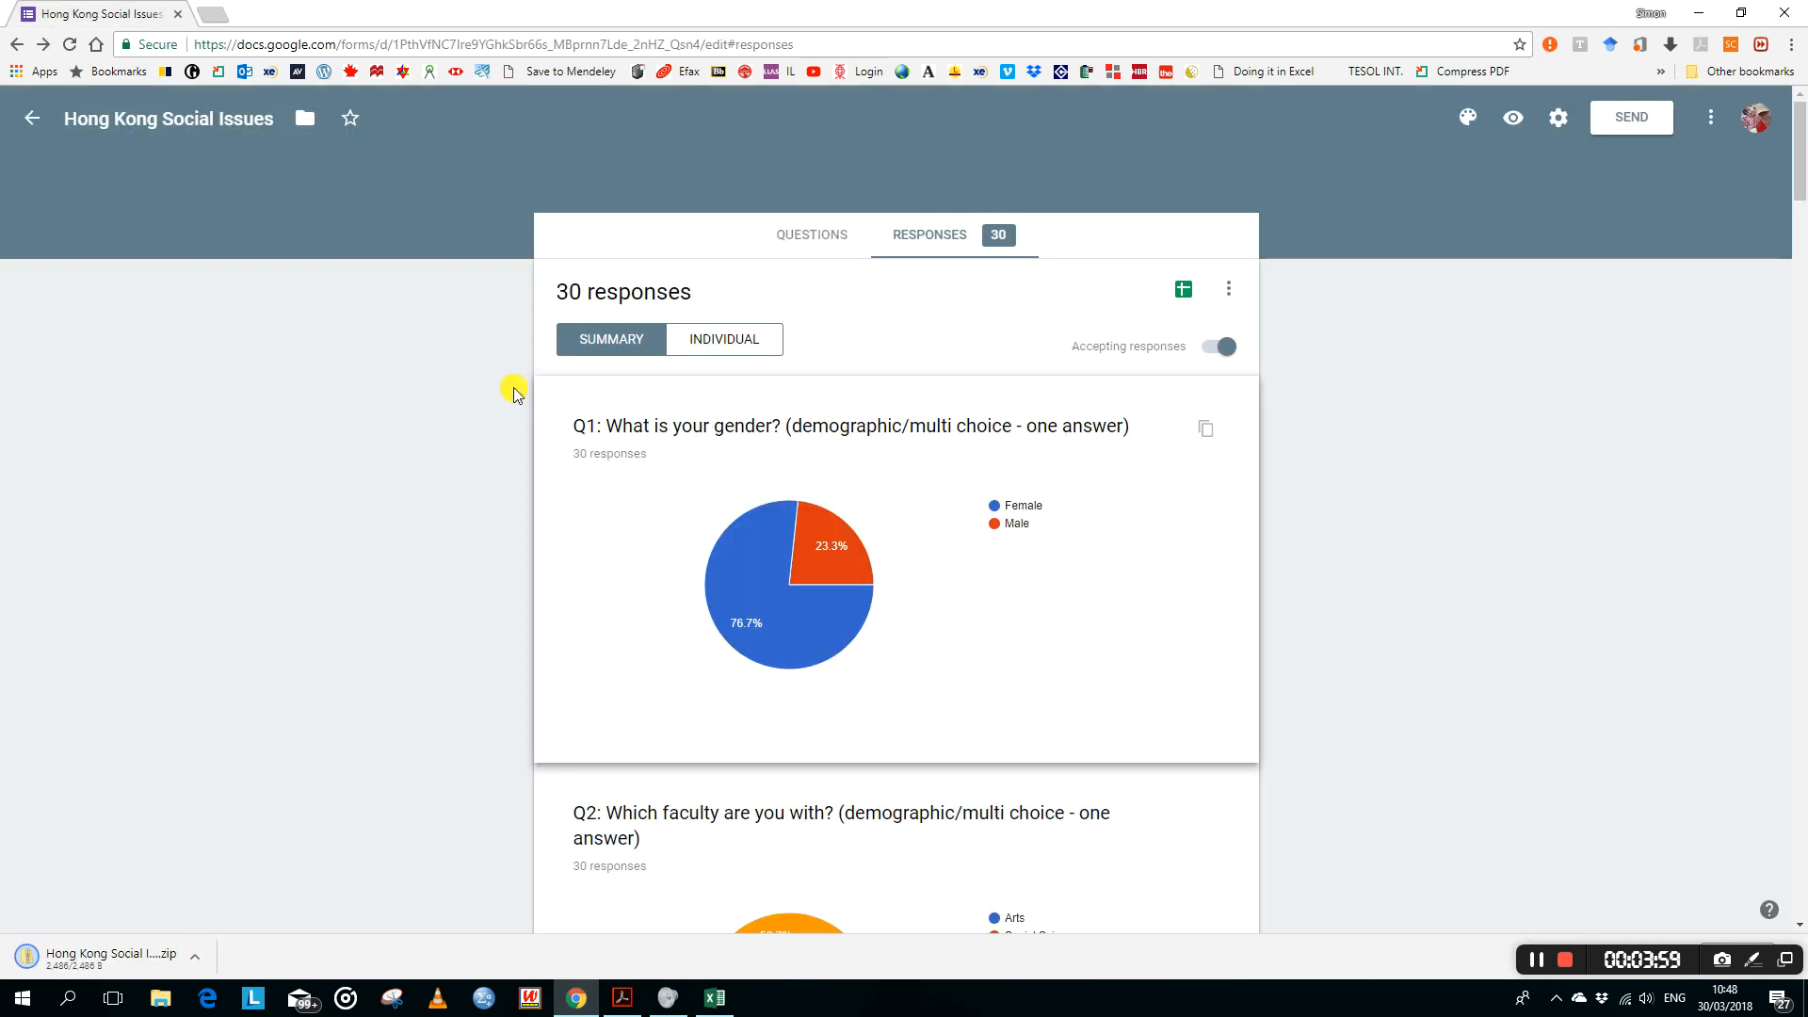
pyautogui.click(198, 960)
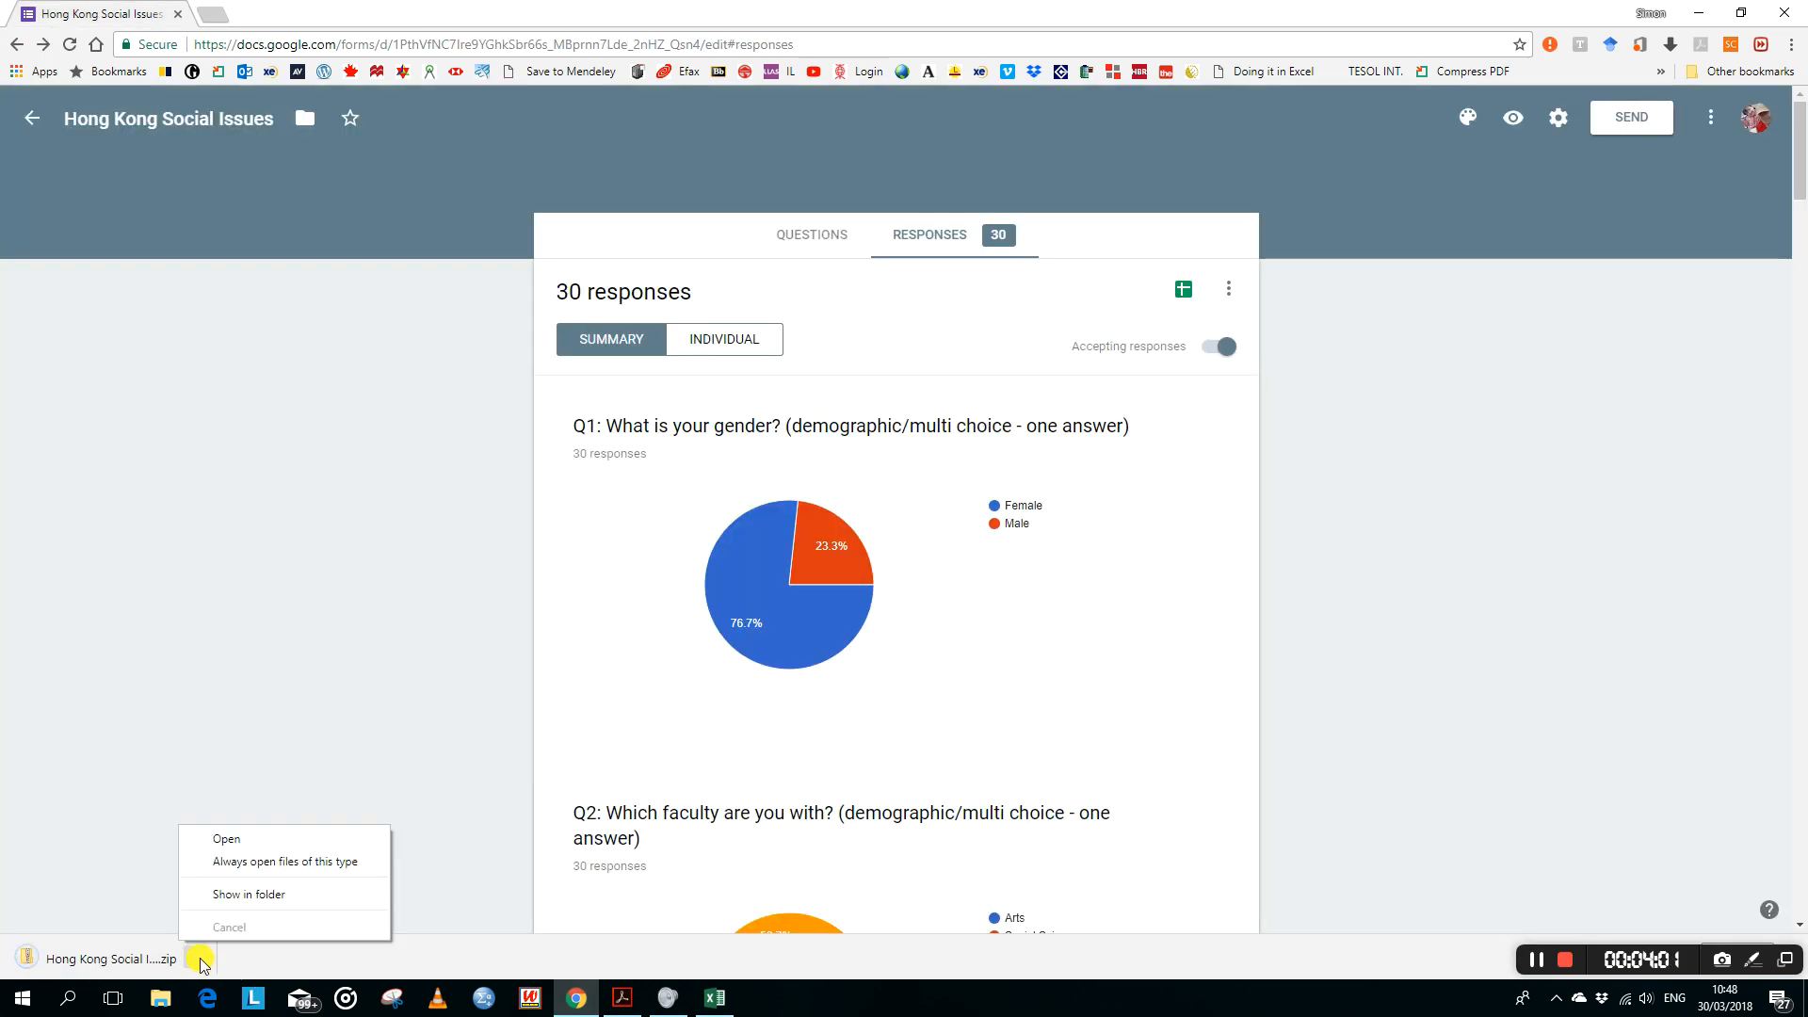
pyautogui.click(226, 897)
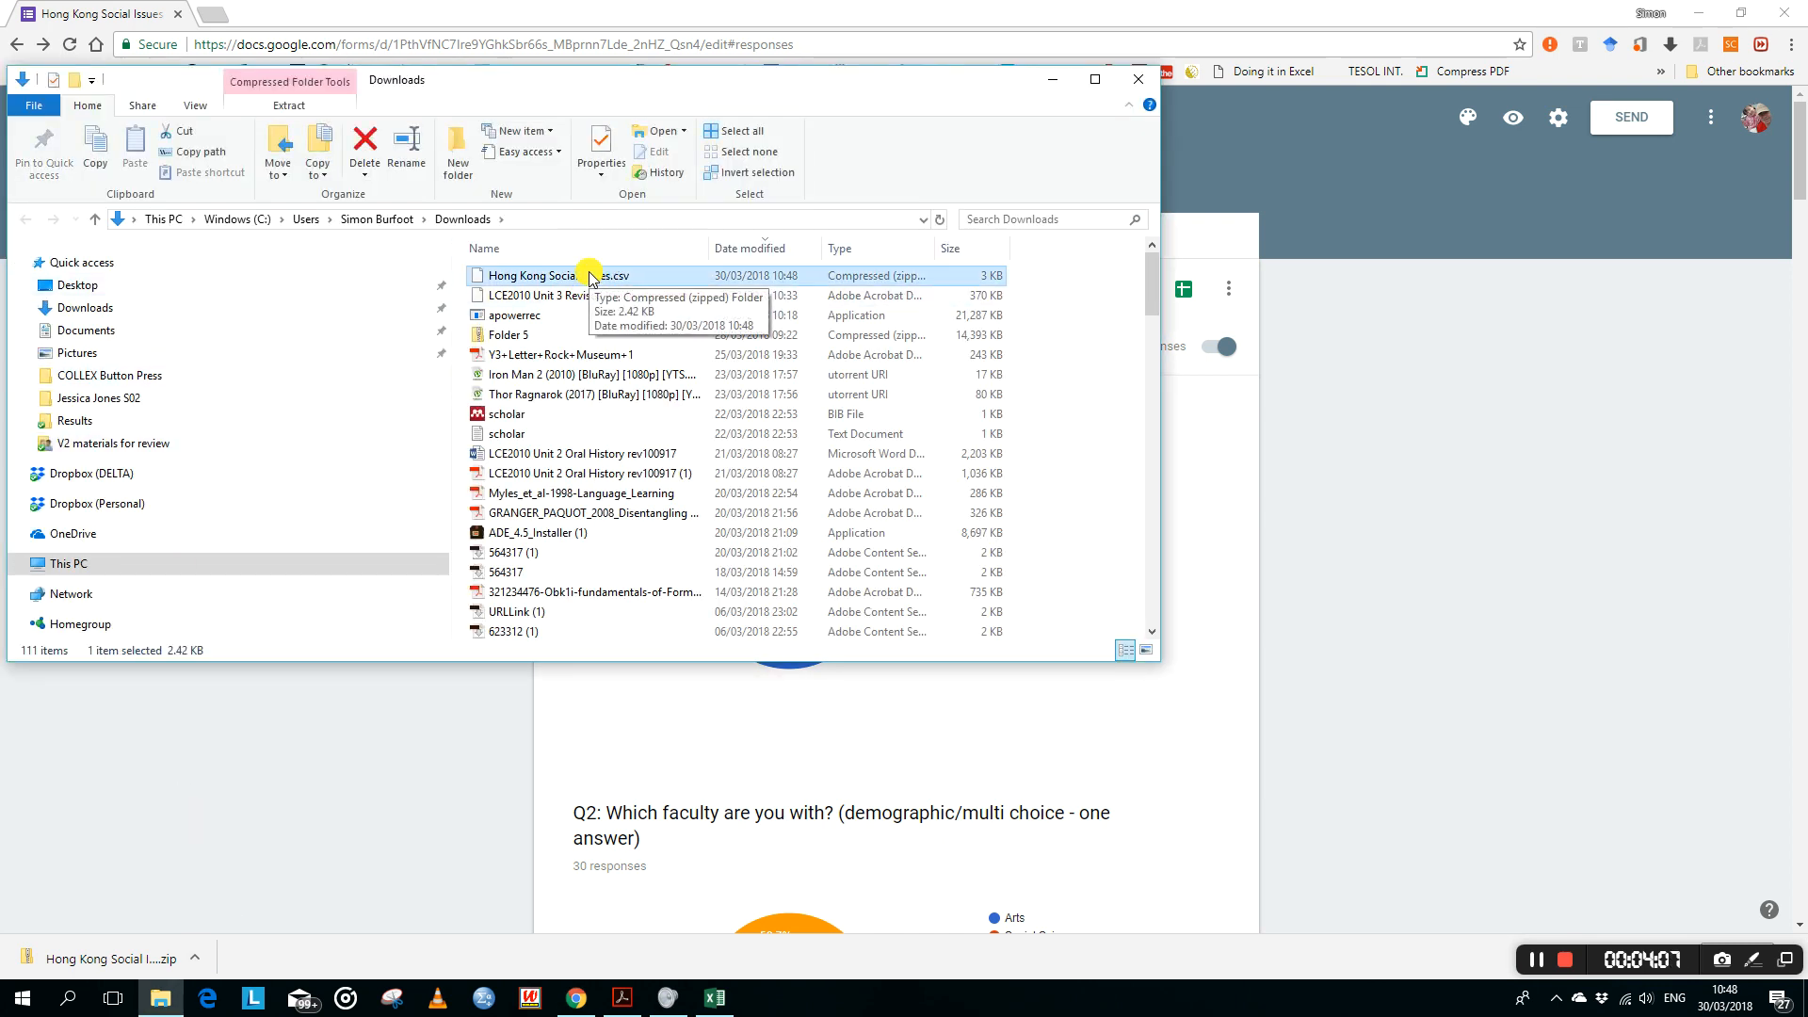
# Step: Open the Hong Kong Social Issues zip archive with 7-Zip and open the CSV file inside it in Excel
pyautogui.doubleClick(590, 275)
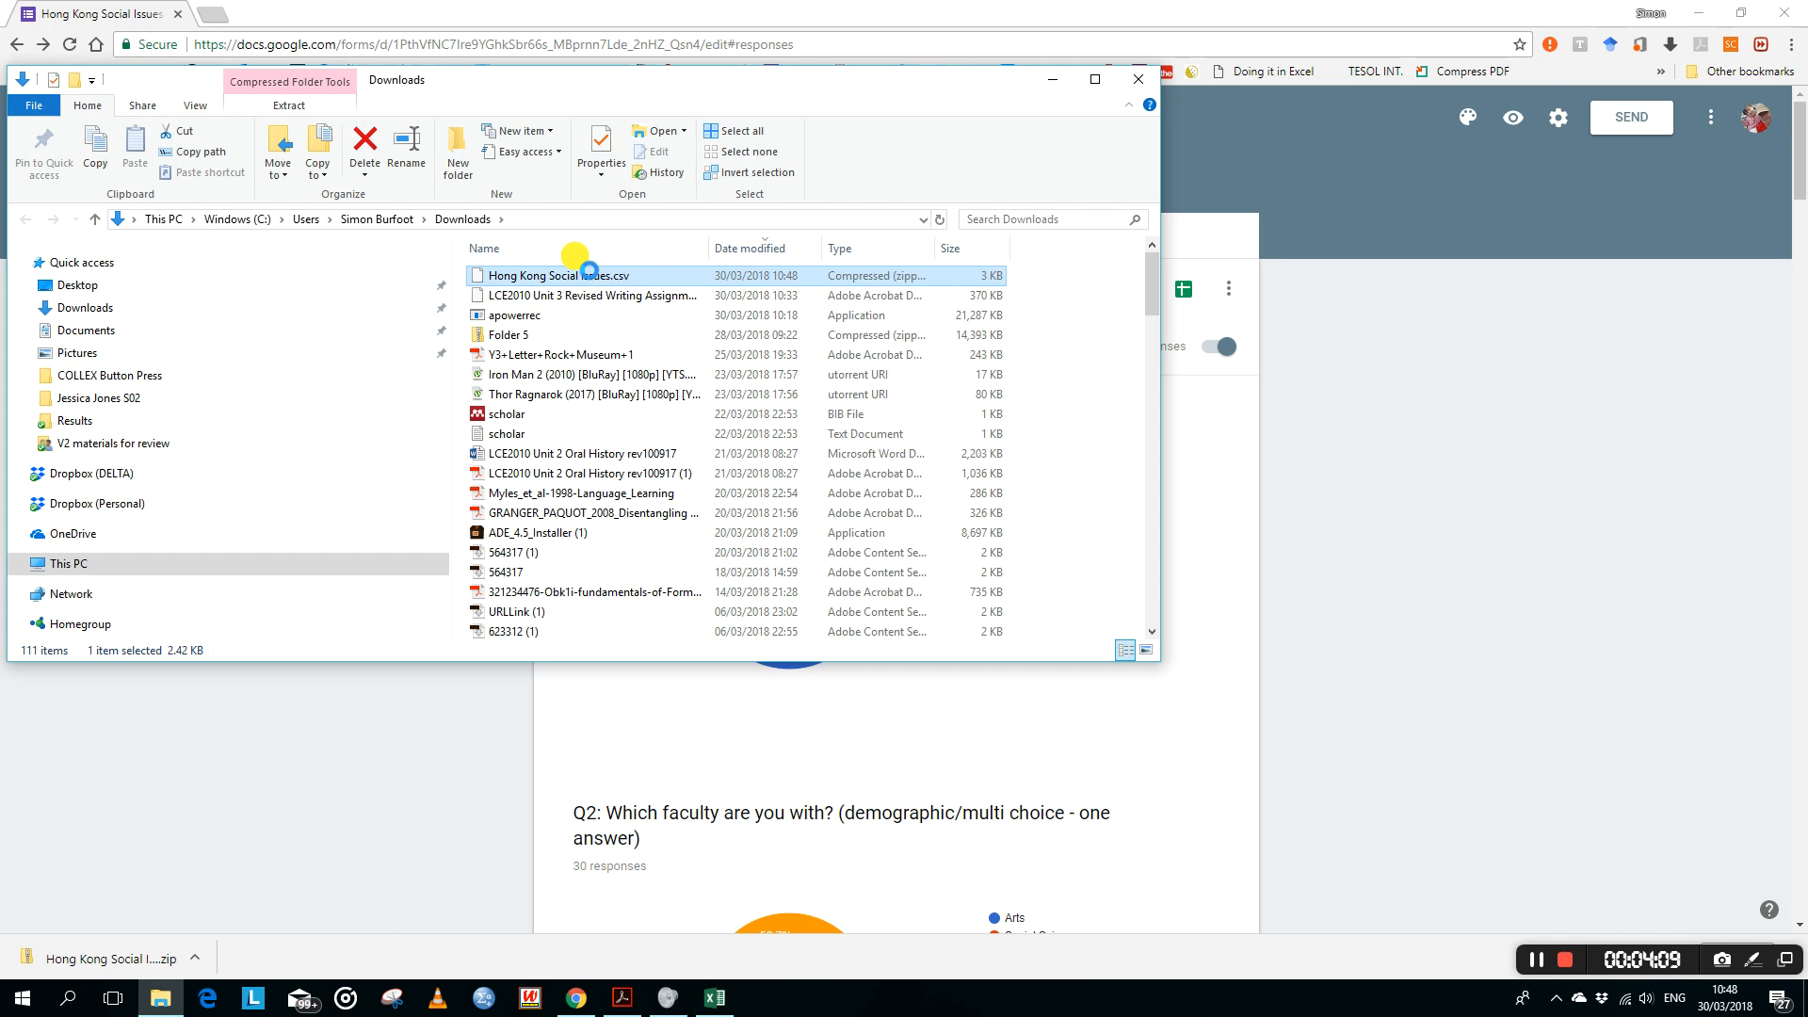
pyautogui.rightClick(589, 275)
pyautogui.moveTo(628, 356)
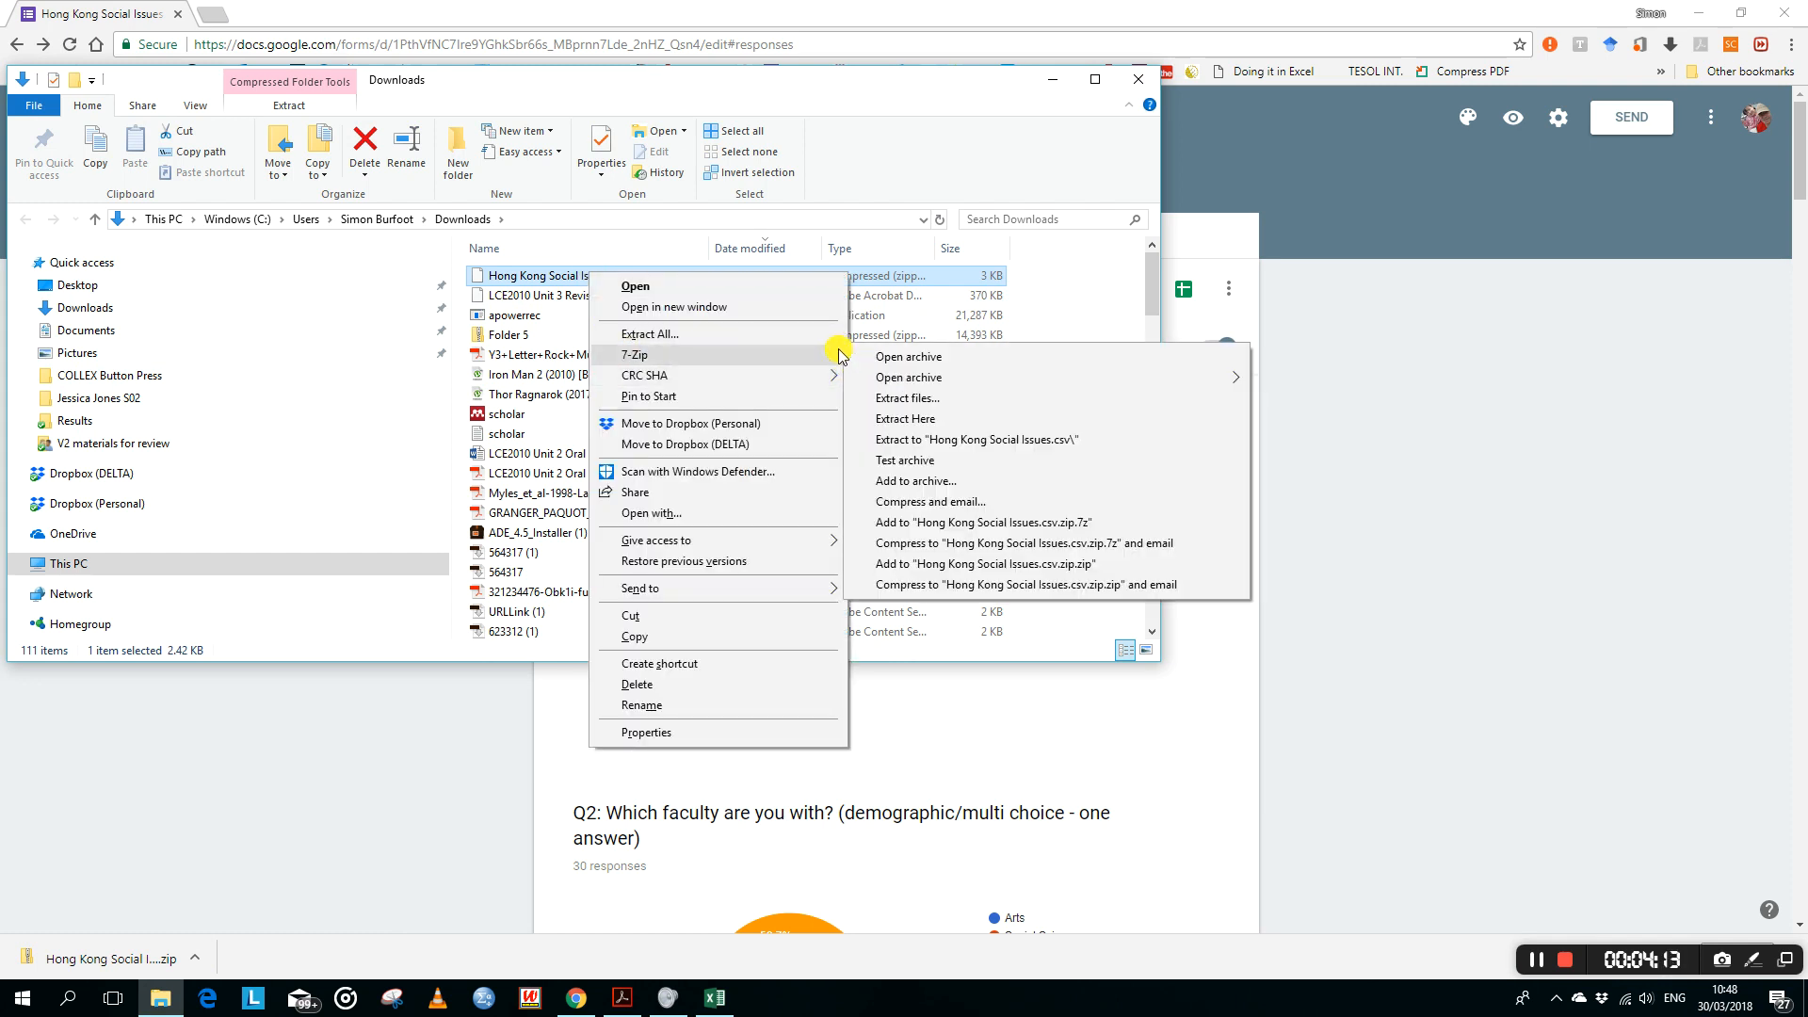
pyautogui.click(906, 356)
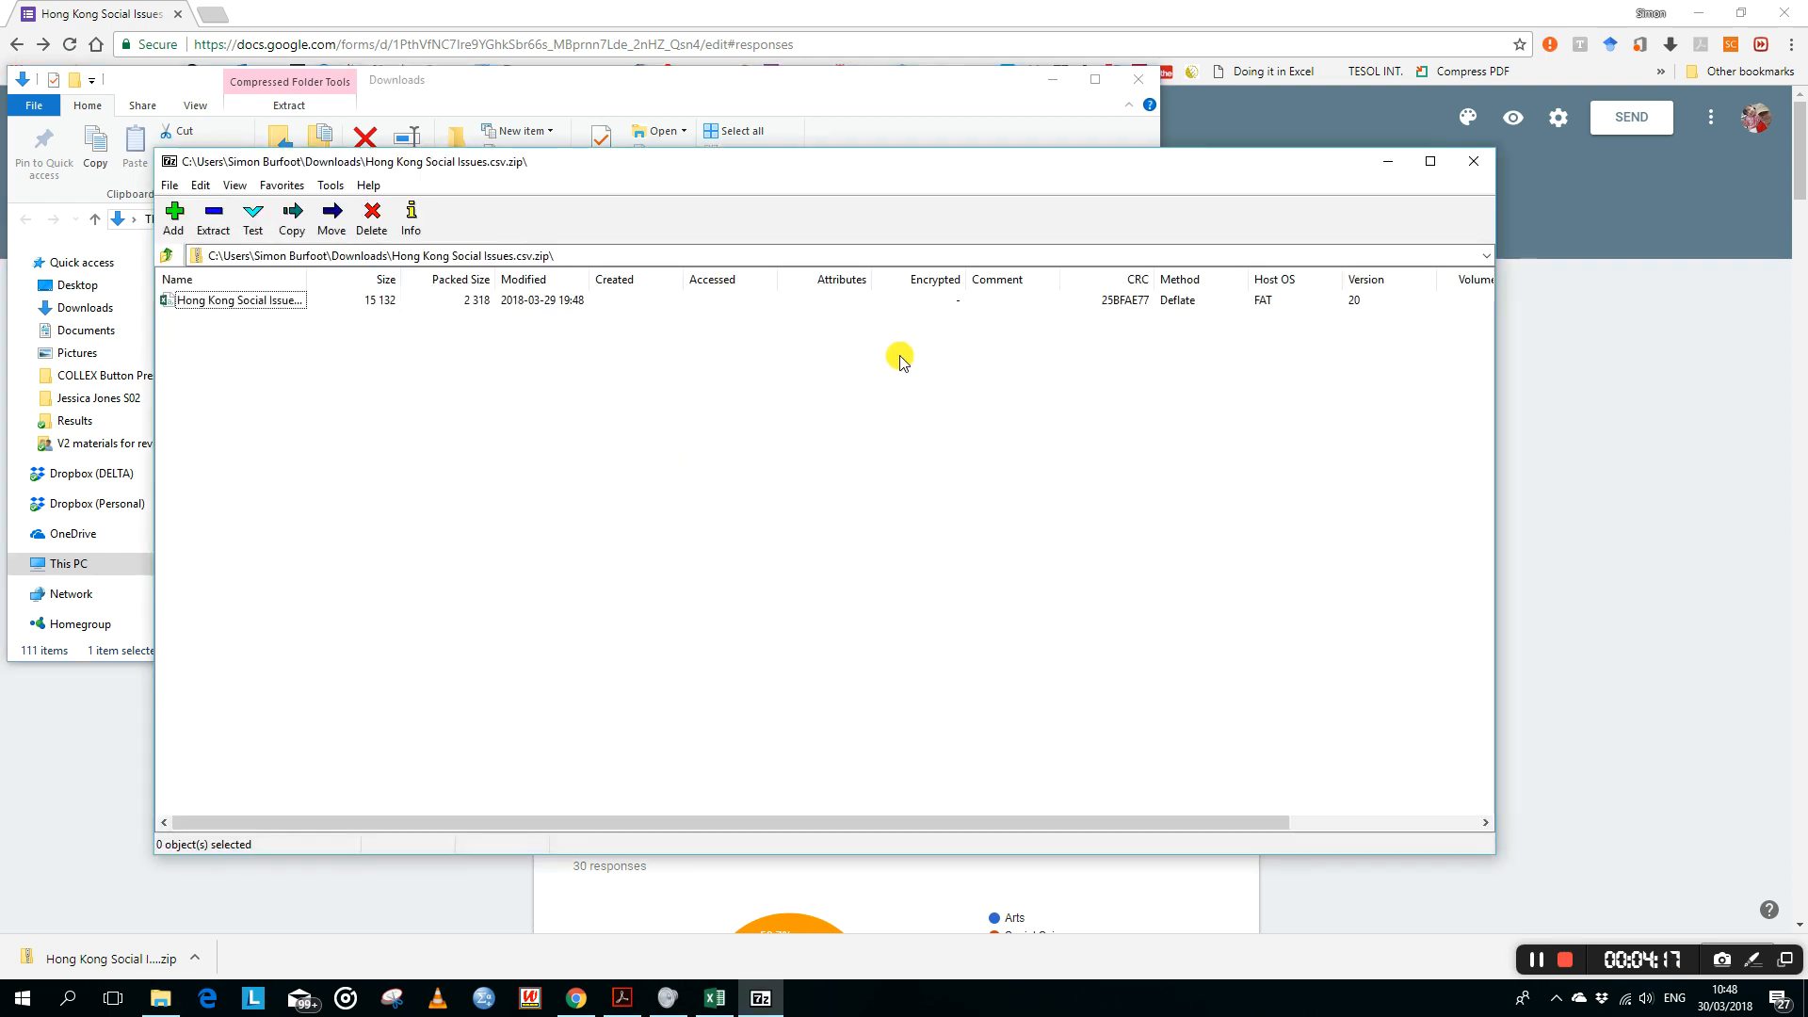
pyautogui.click(211, 301)
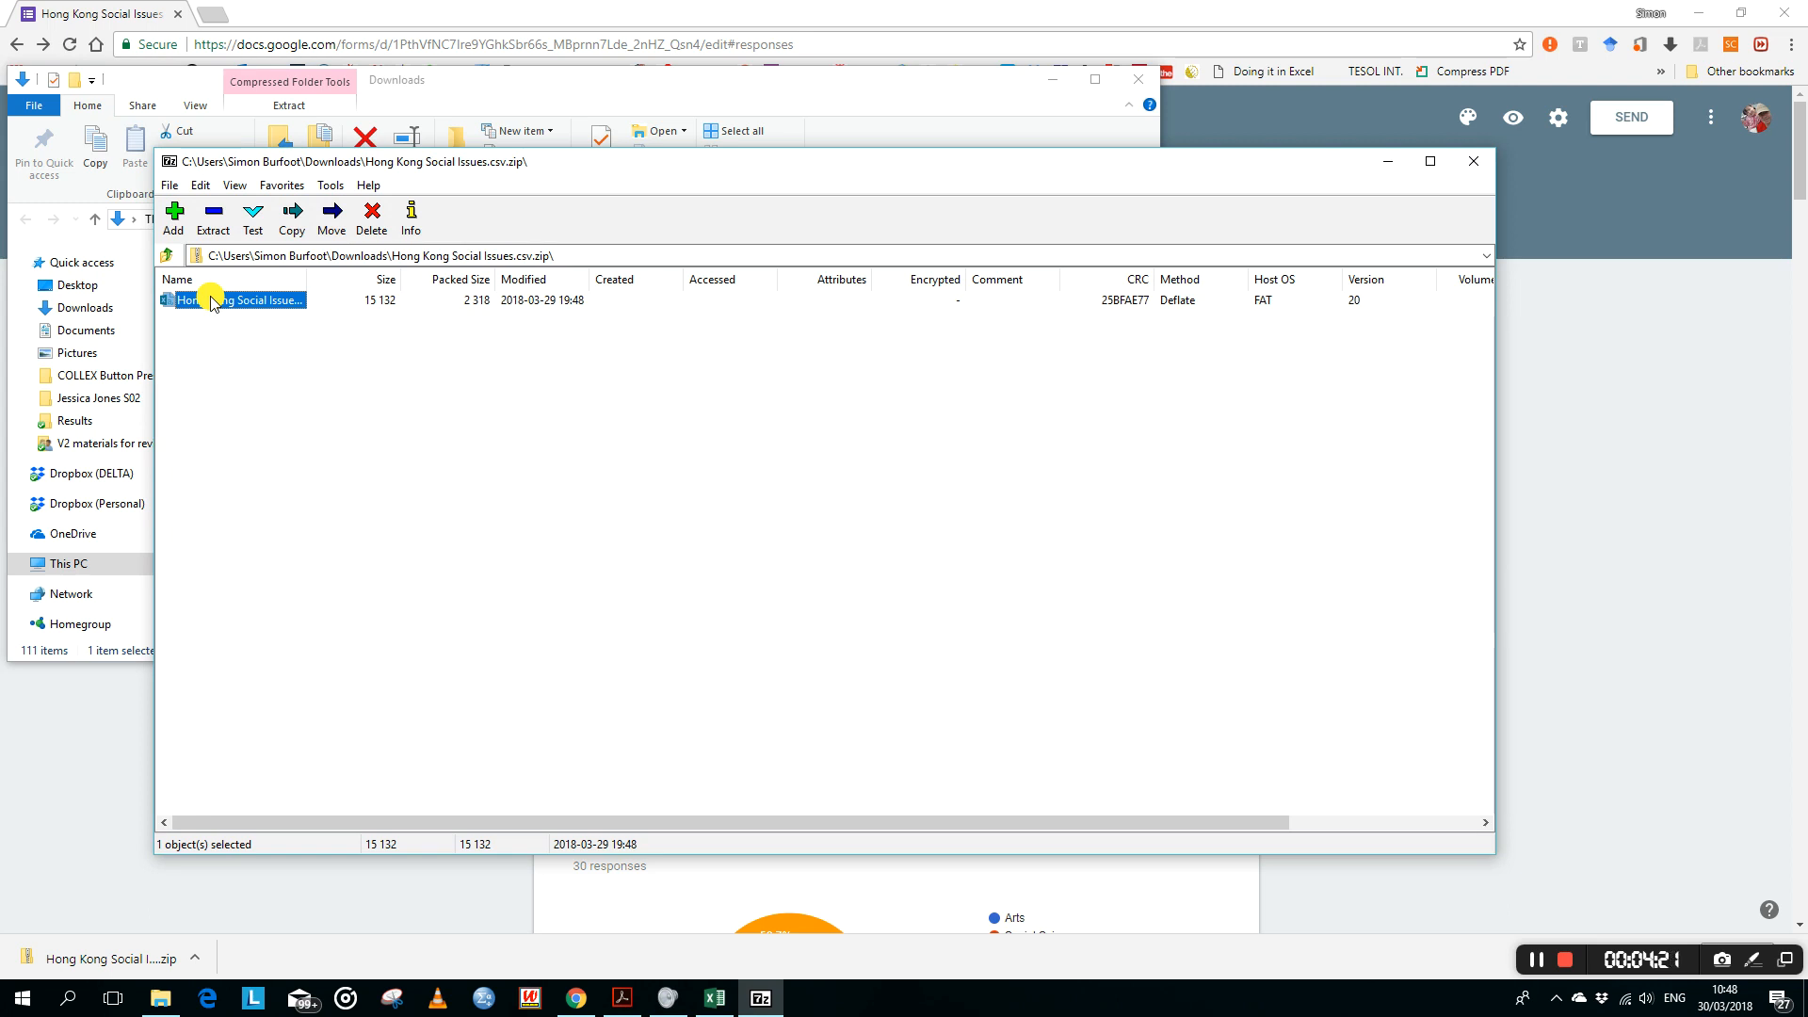
pyautogui.doubleClick(211, 301)
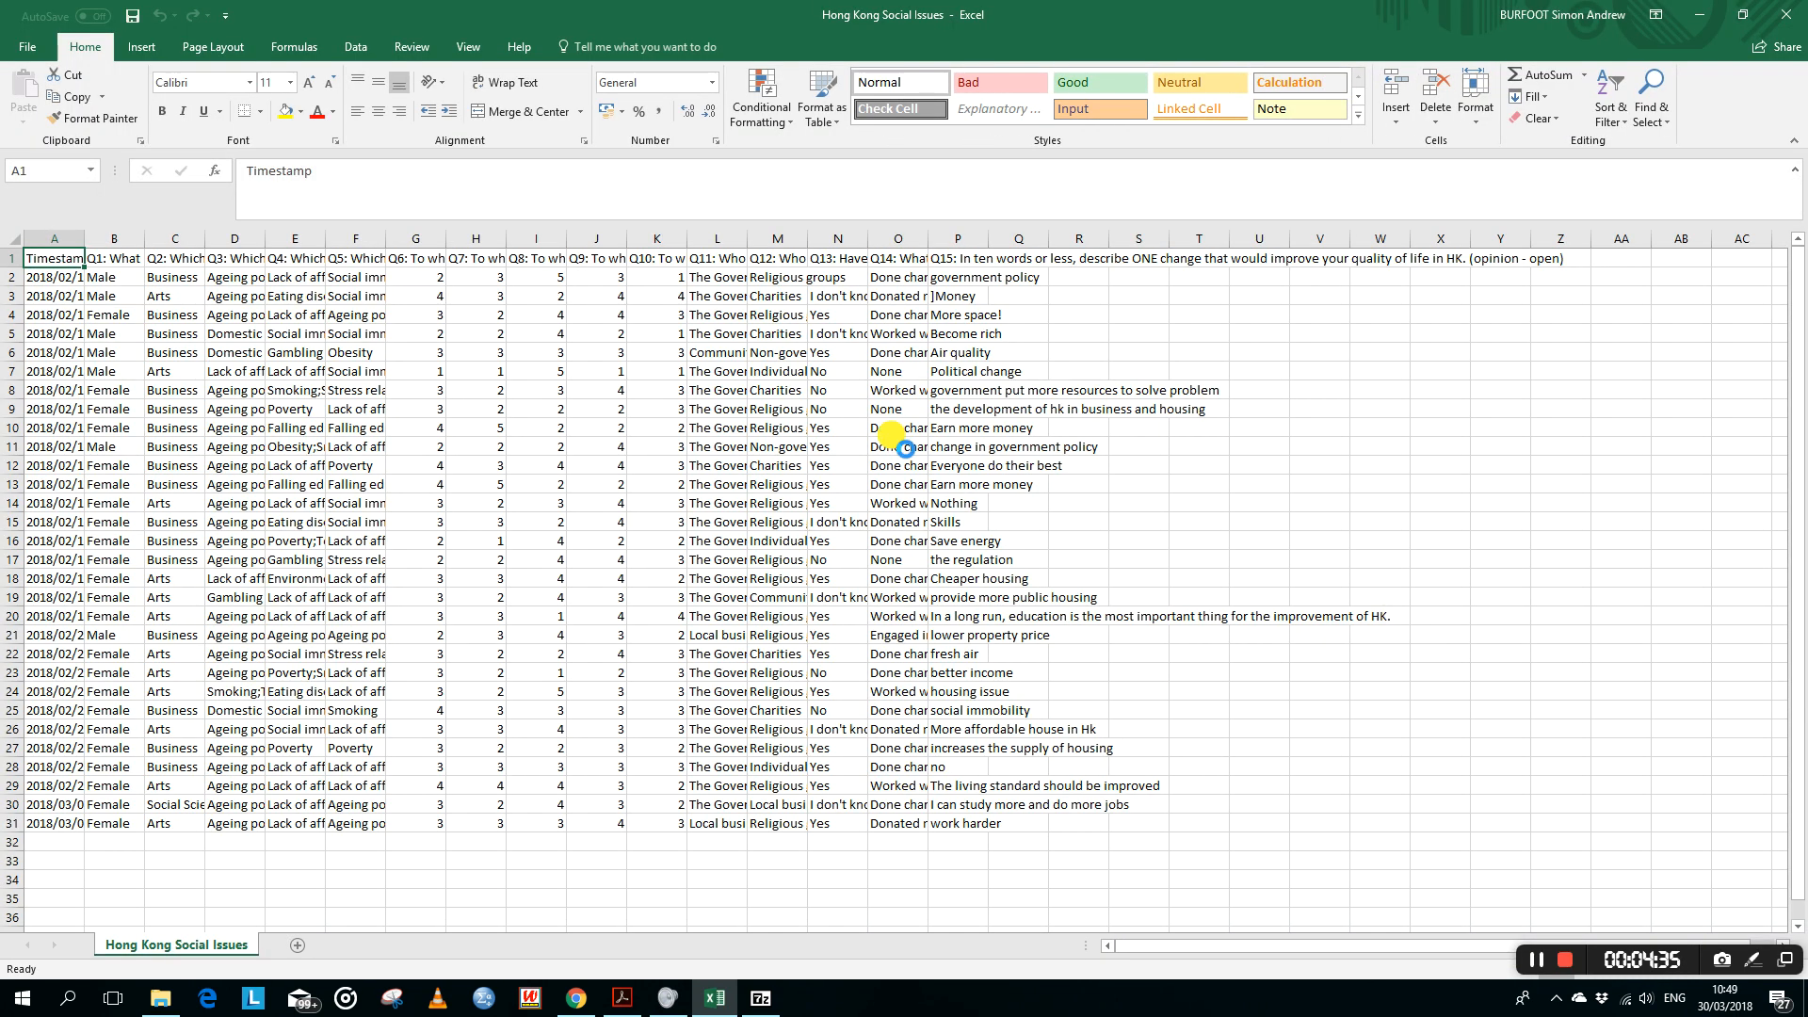
# Step: Save a copy of the file to the Desktop as Hong Kong Social Issues in Excel Macro-Enabled Workbook format
pyautogui.click(35, 49)
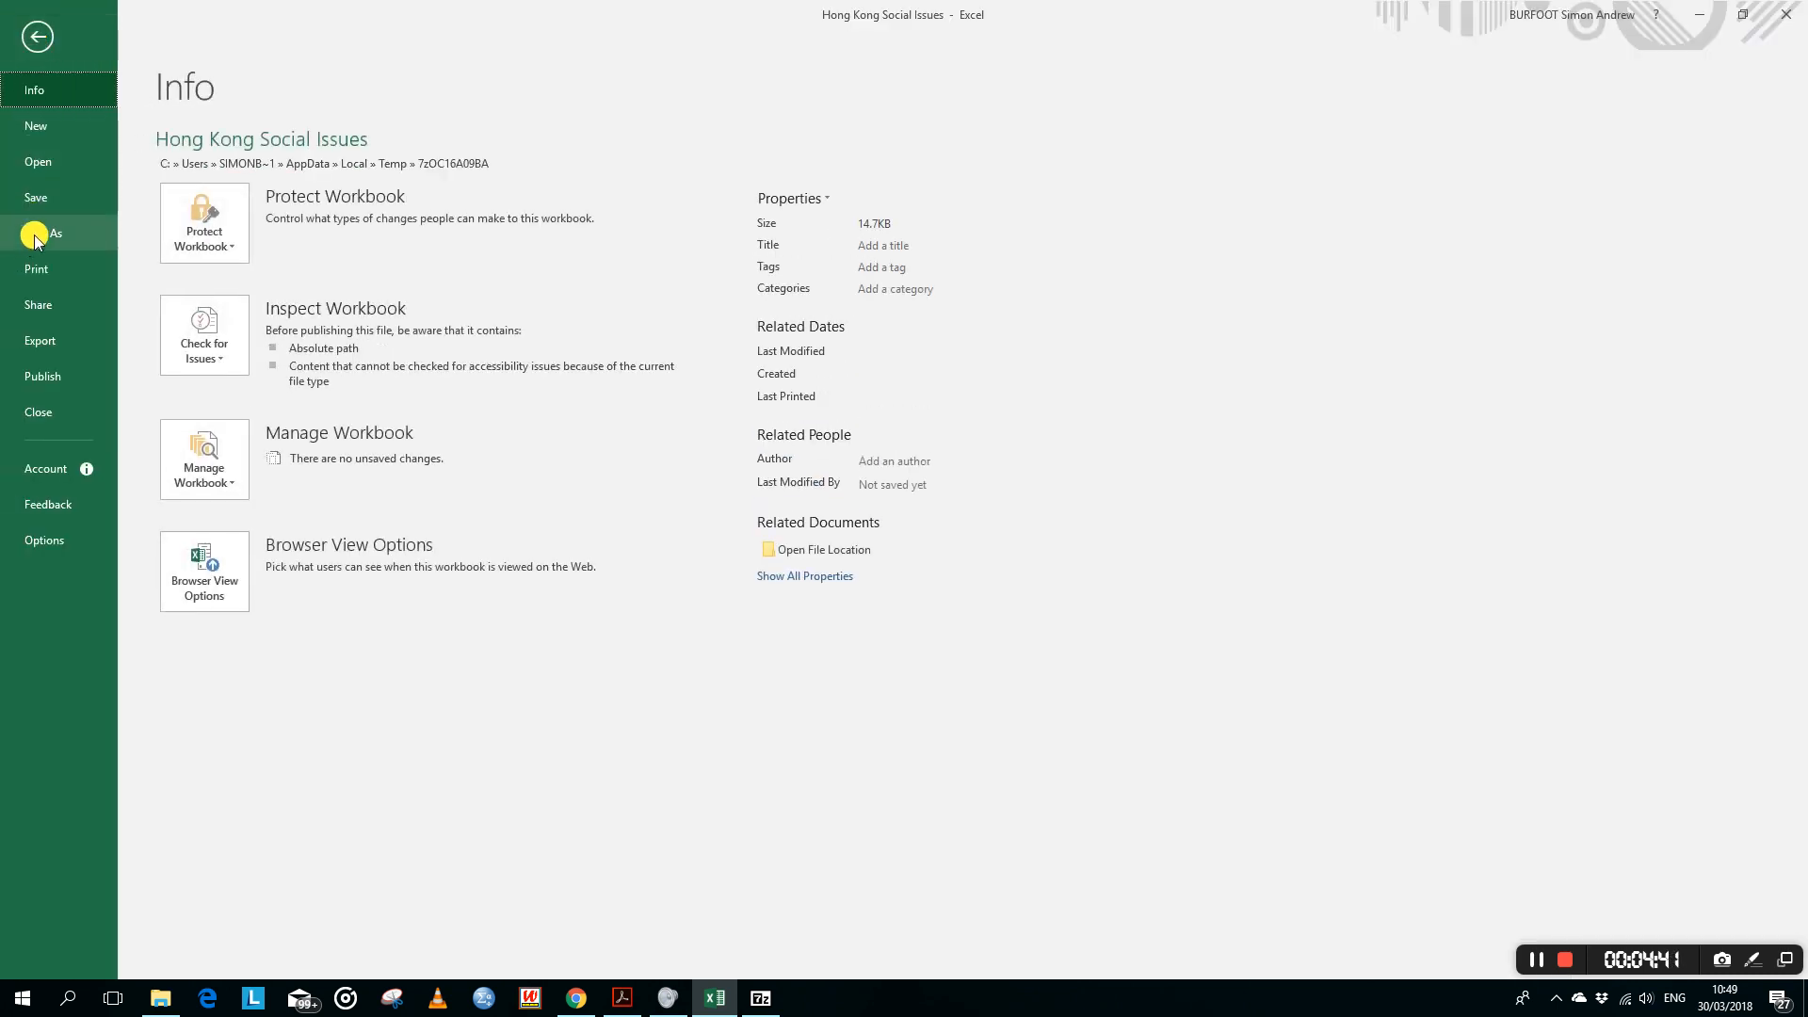
pyautogui.click(34, 240)
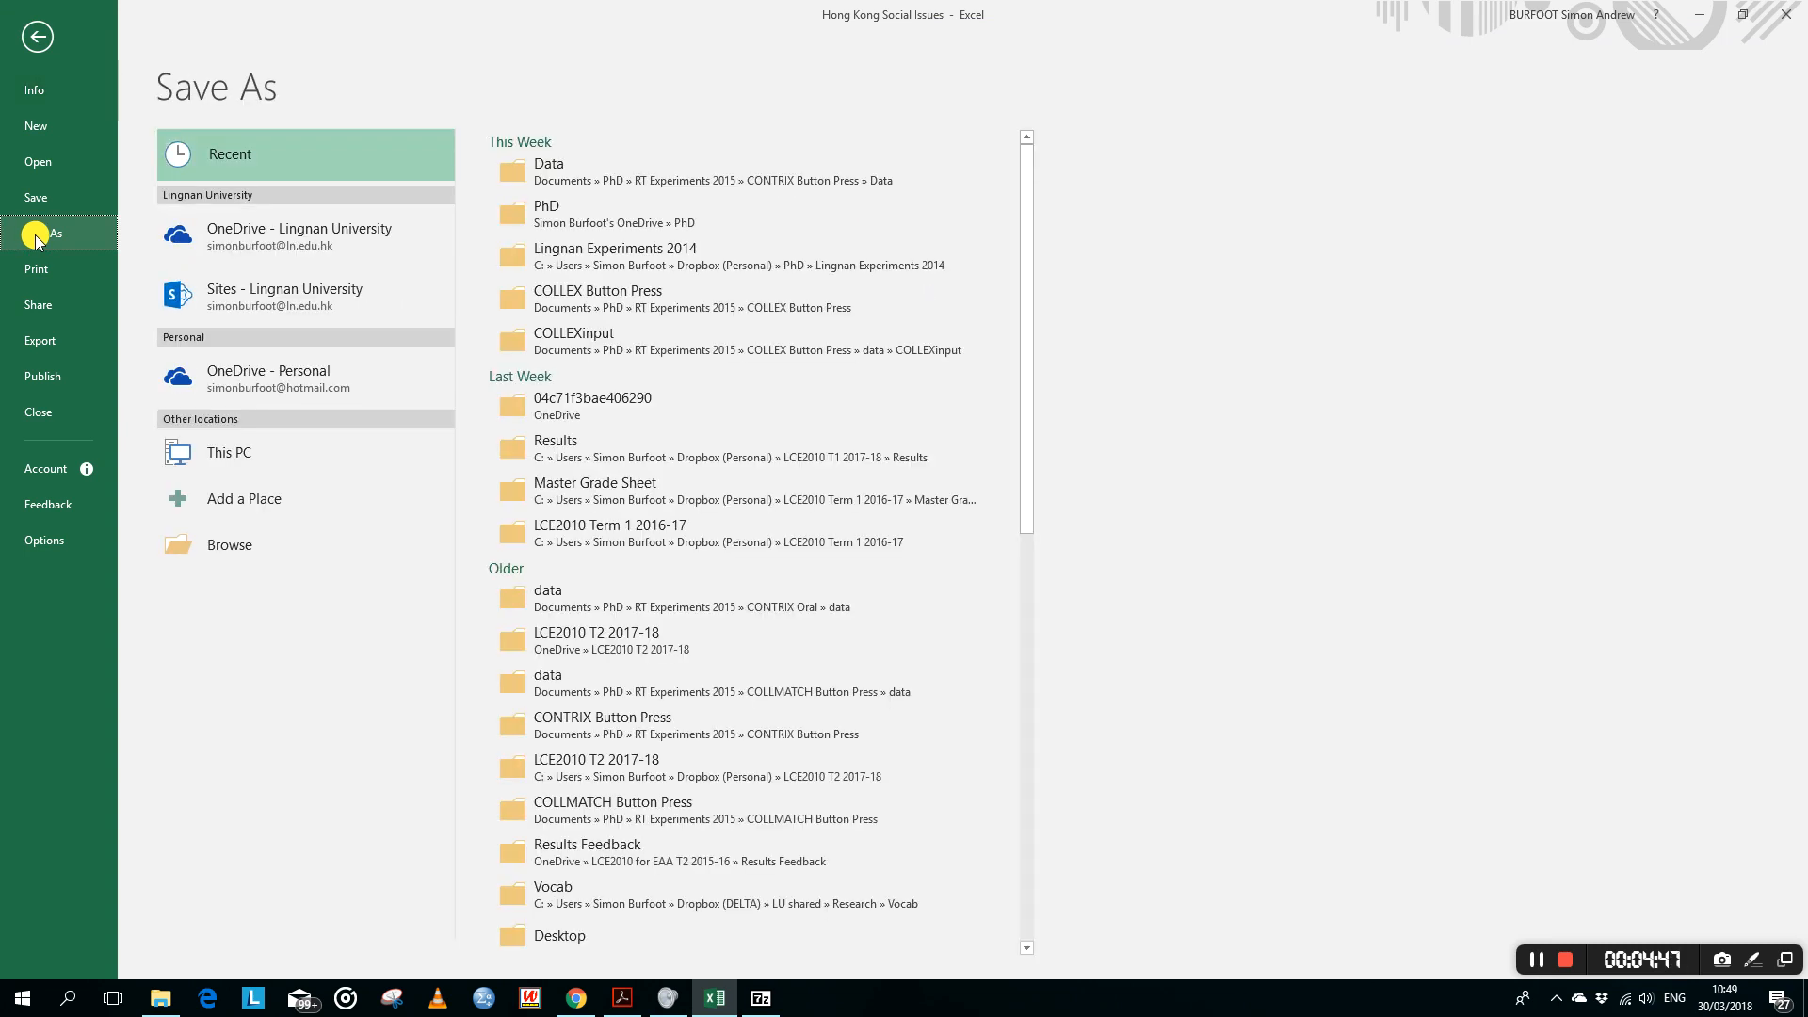
pyautogui.click(215, 546)
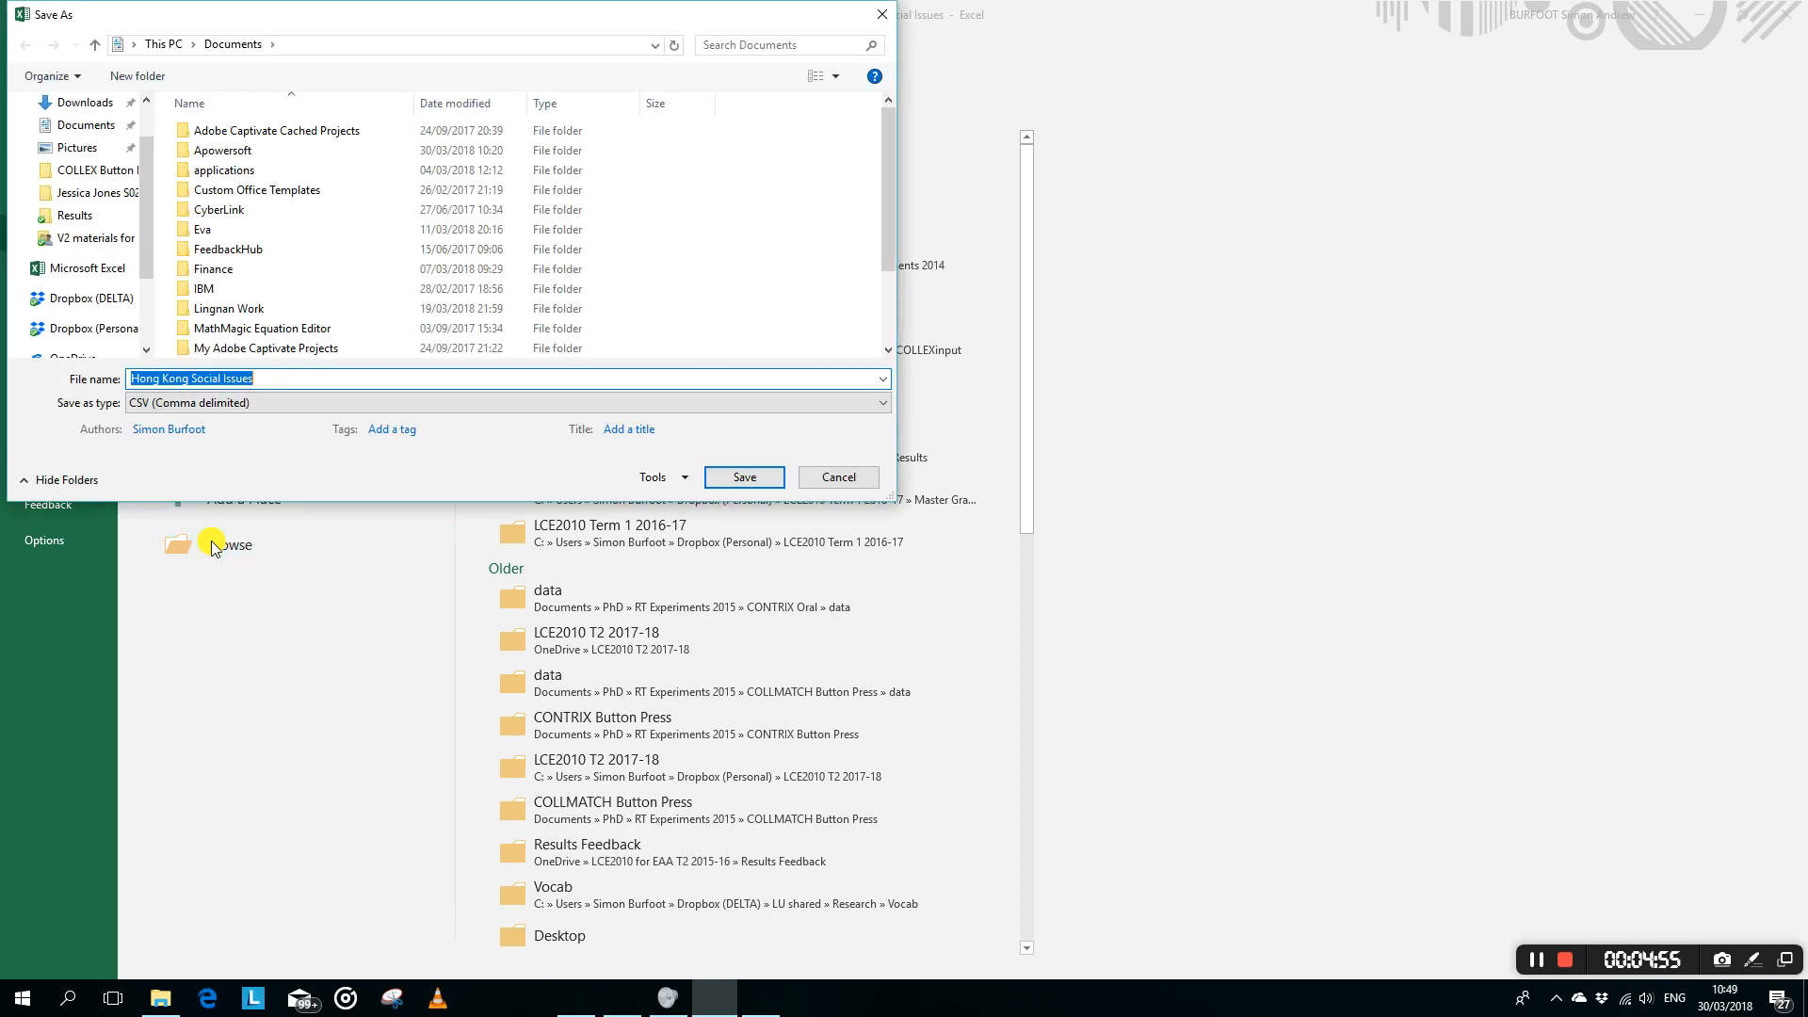
pyautogui.moveTo(147, 158); pyautogui.dragTo(144, 116)
pyautogui.click(90, 141)
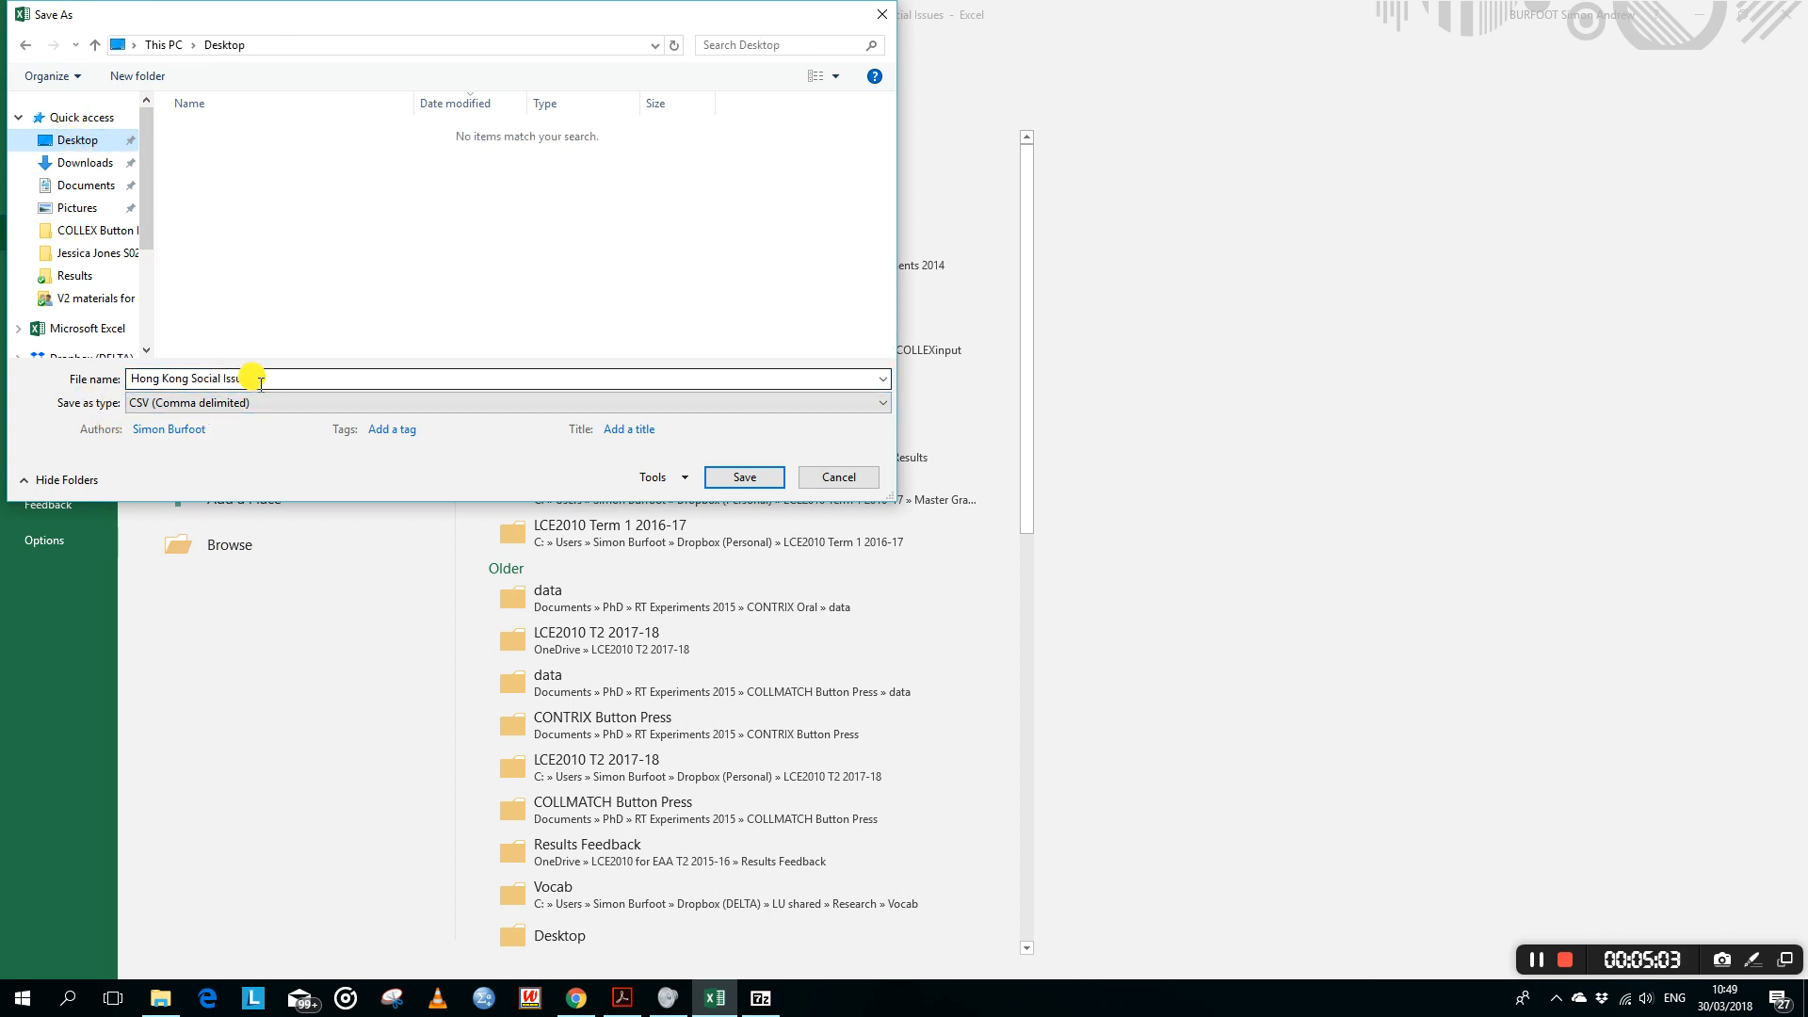
pyautogui.click(882, 404)
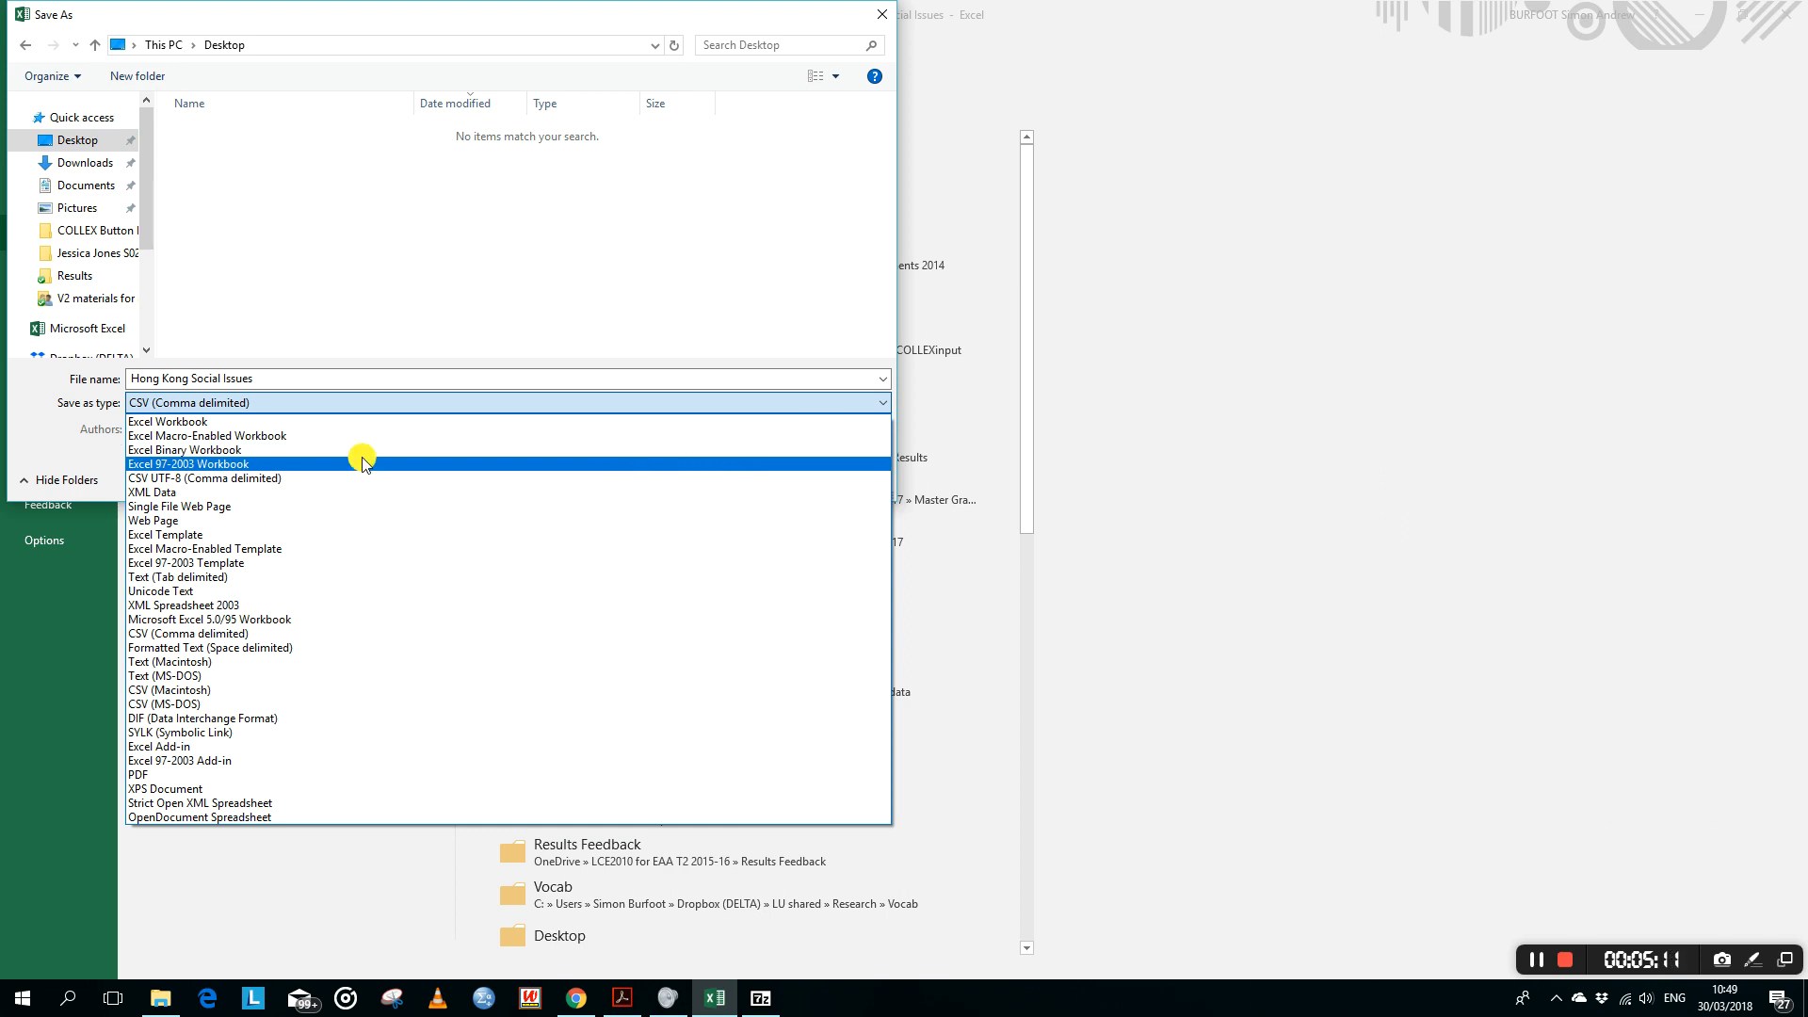
pyautogui.click(311, 436)
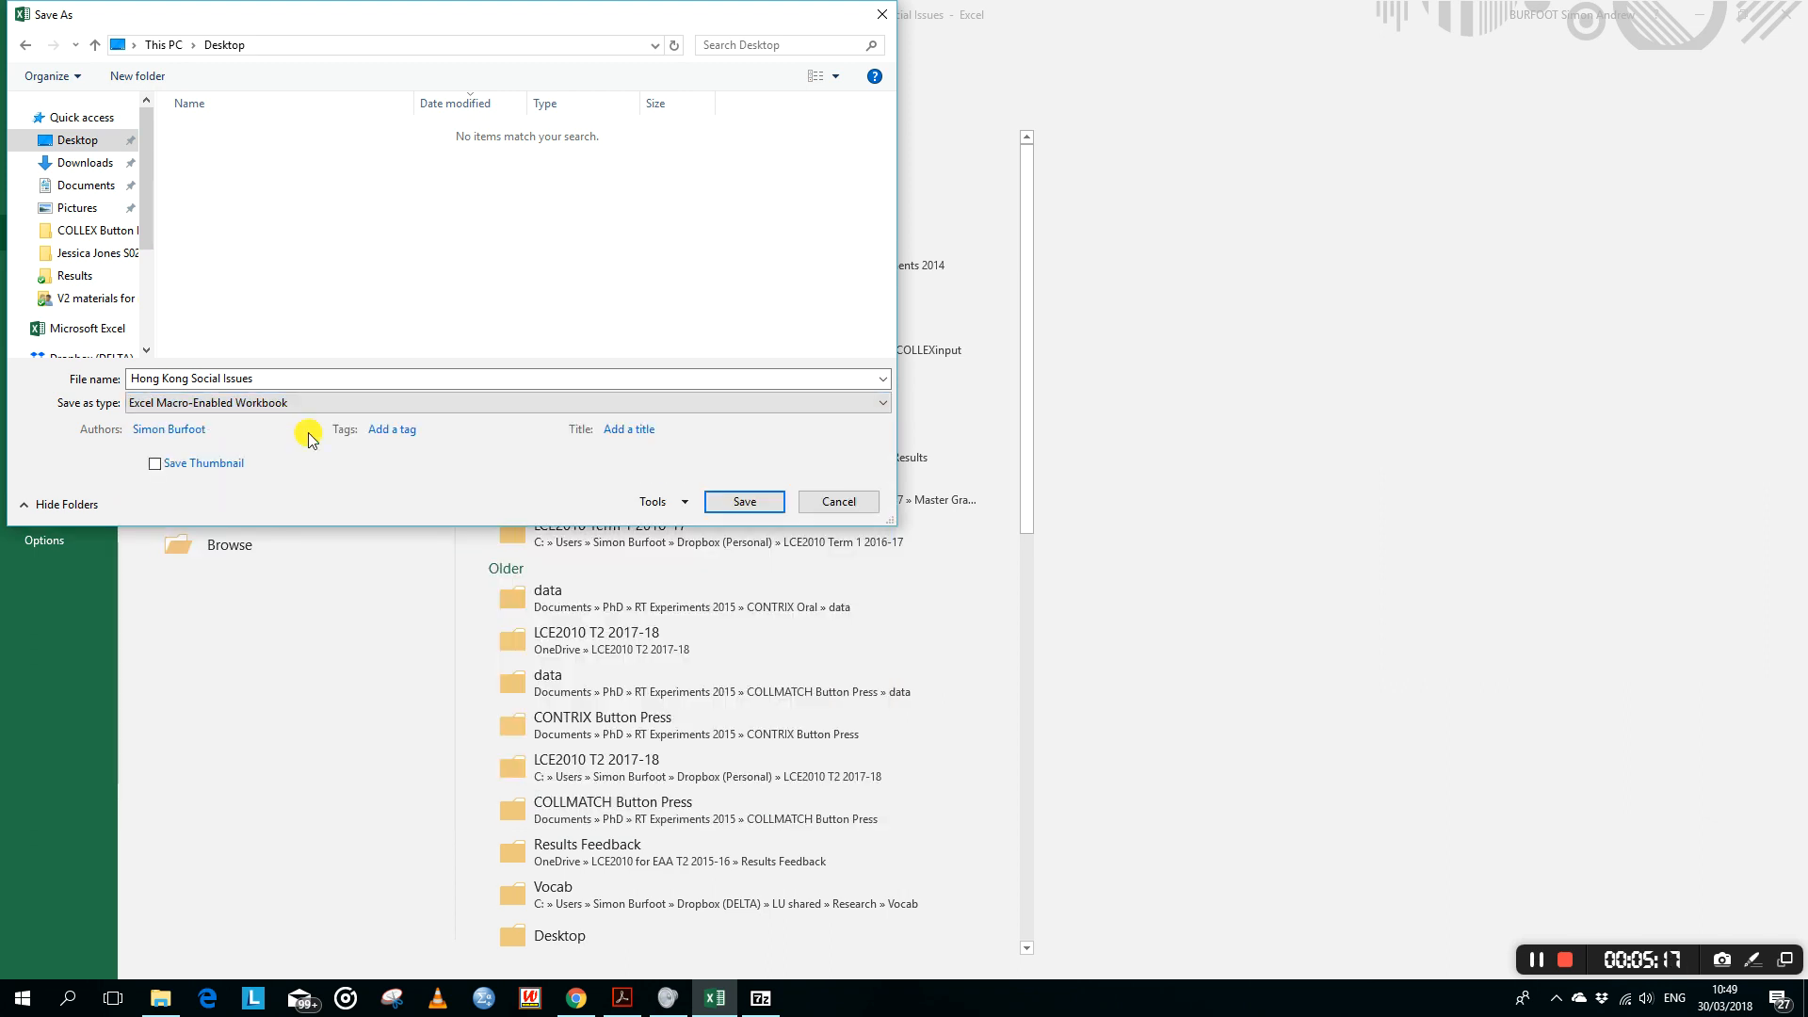
pyautogui.click(727, 501)
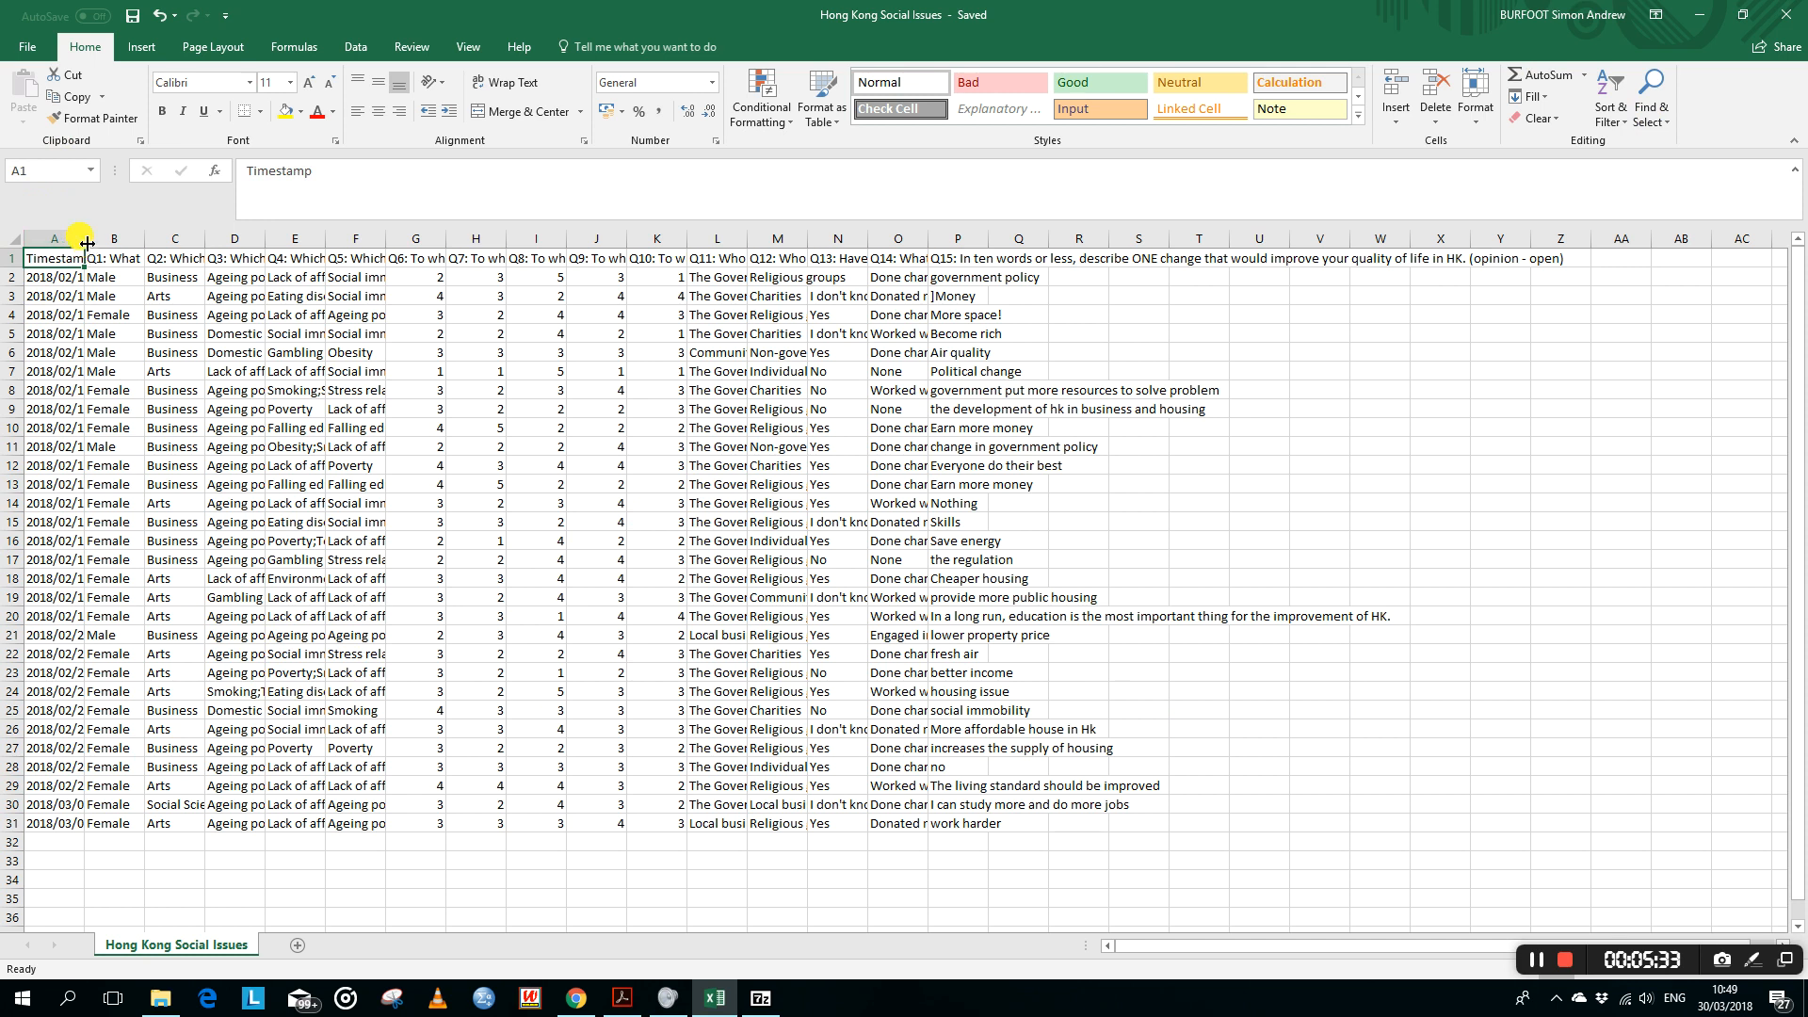
# Step: Widen the Timestamp and Q1 gender columns and delete the entire Timestamp column
pyautogui.moveTo(82, 238); pyautogui.dragTo(284, 238)
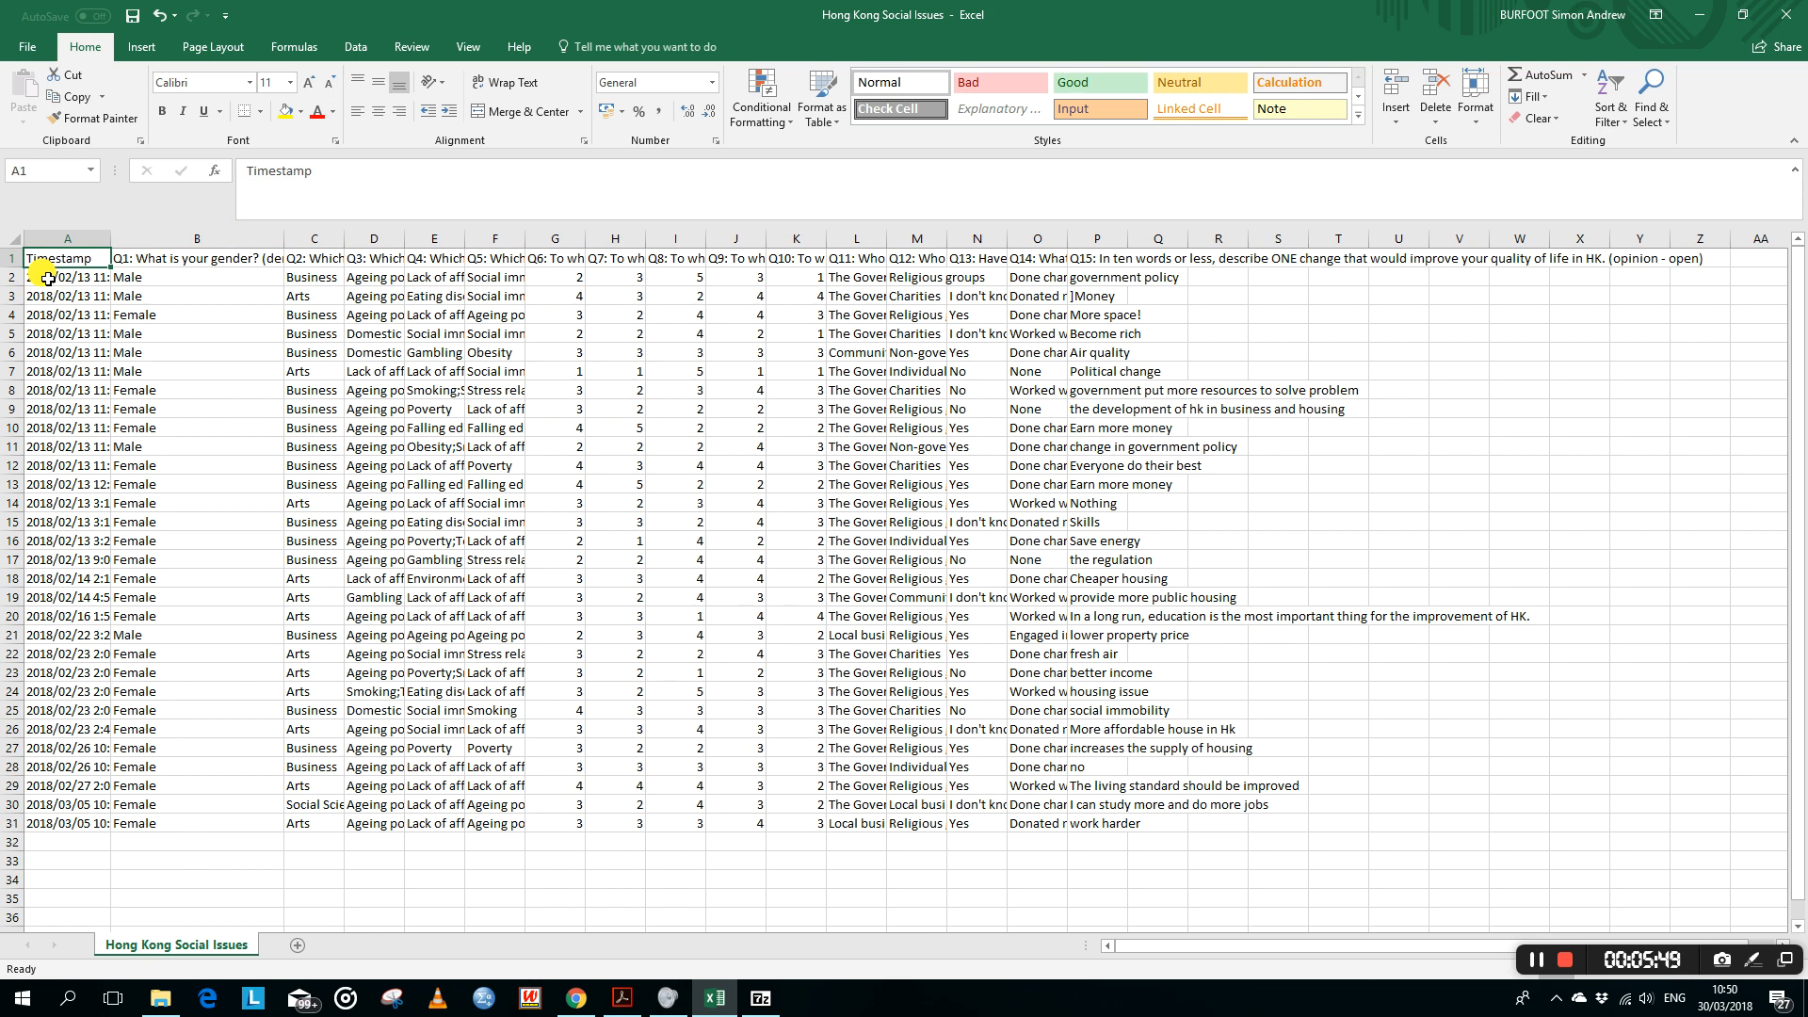
pyautogui.click(58, 238)
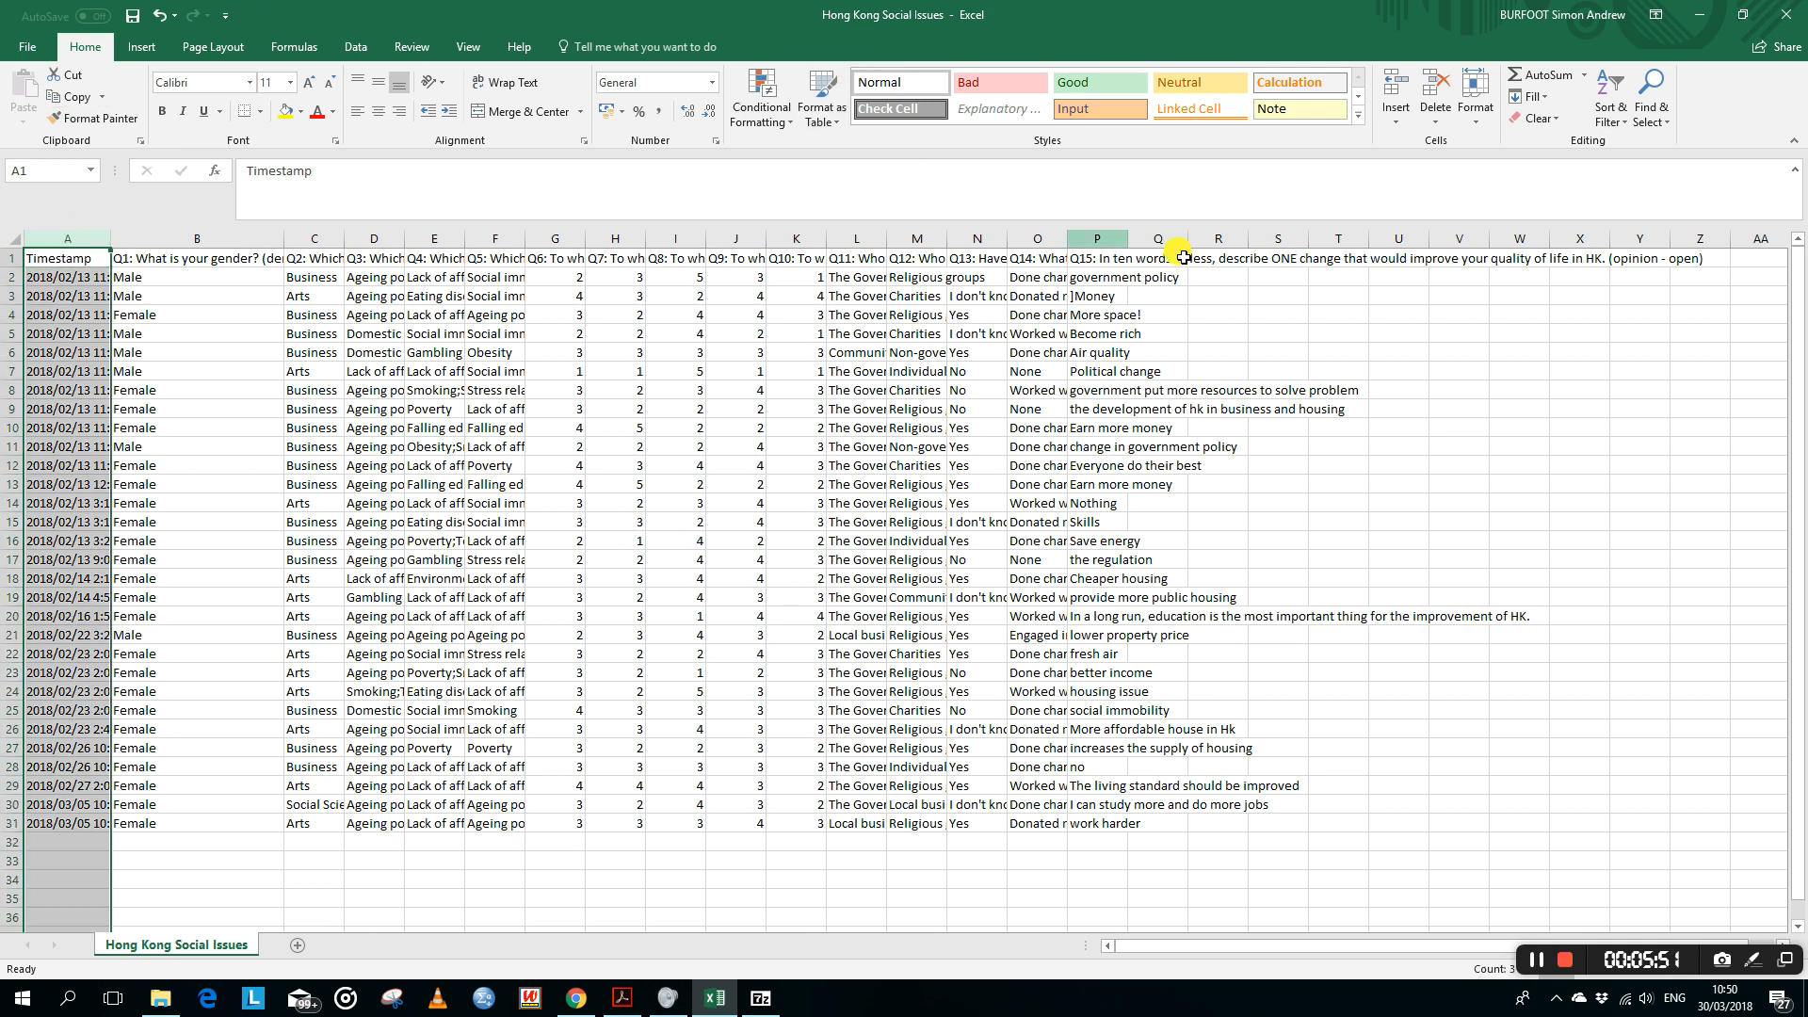
pyautogui.click(1435, 89)
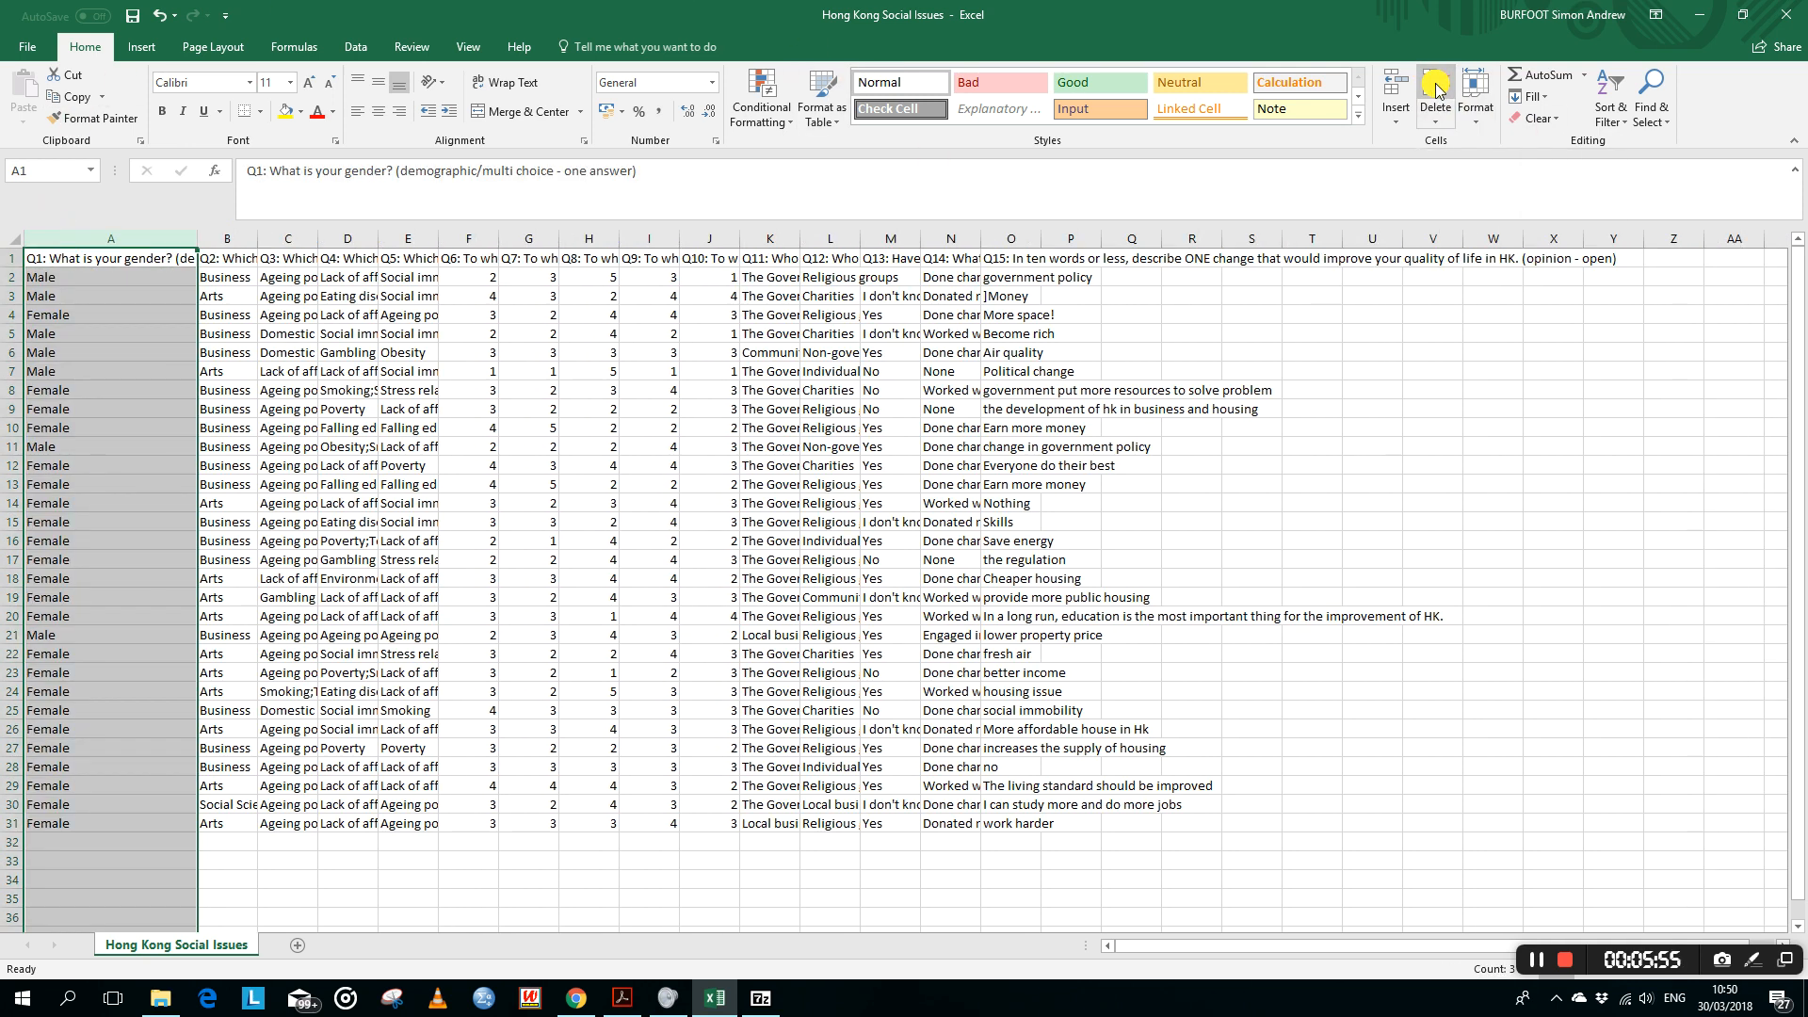
pyautogui.click(224, 485)
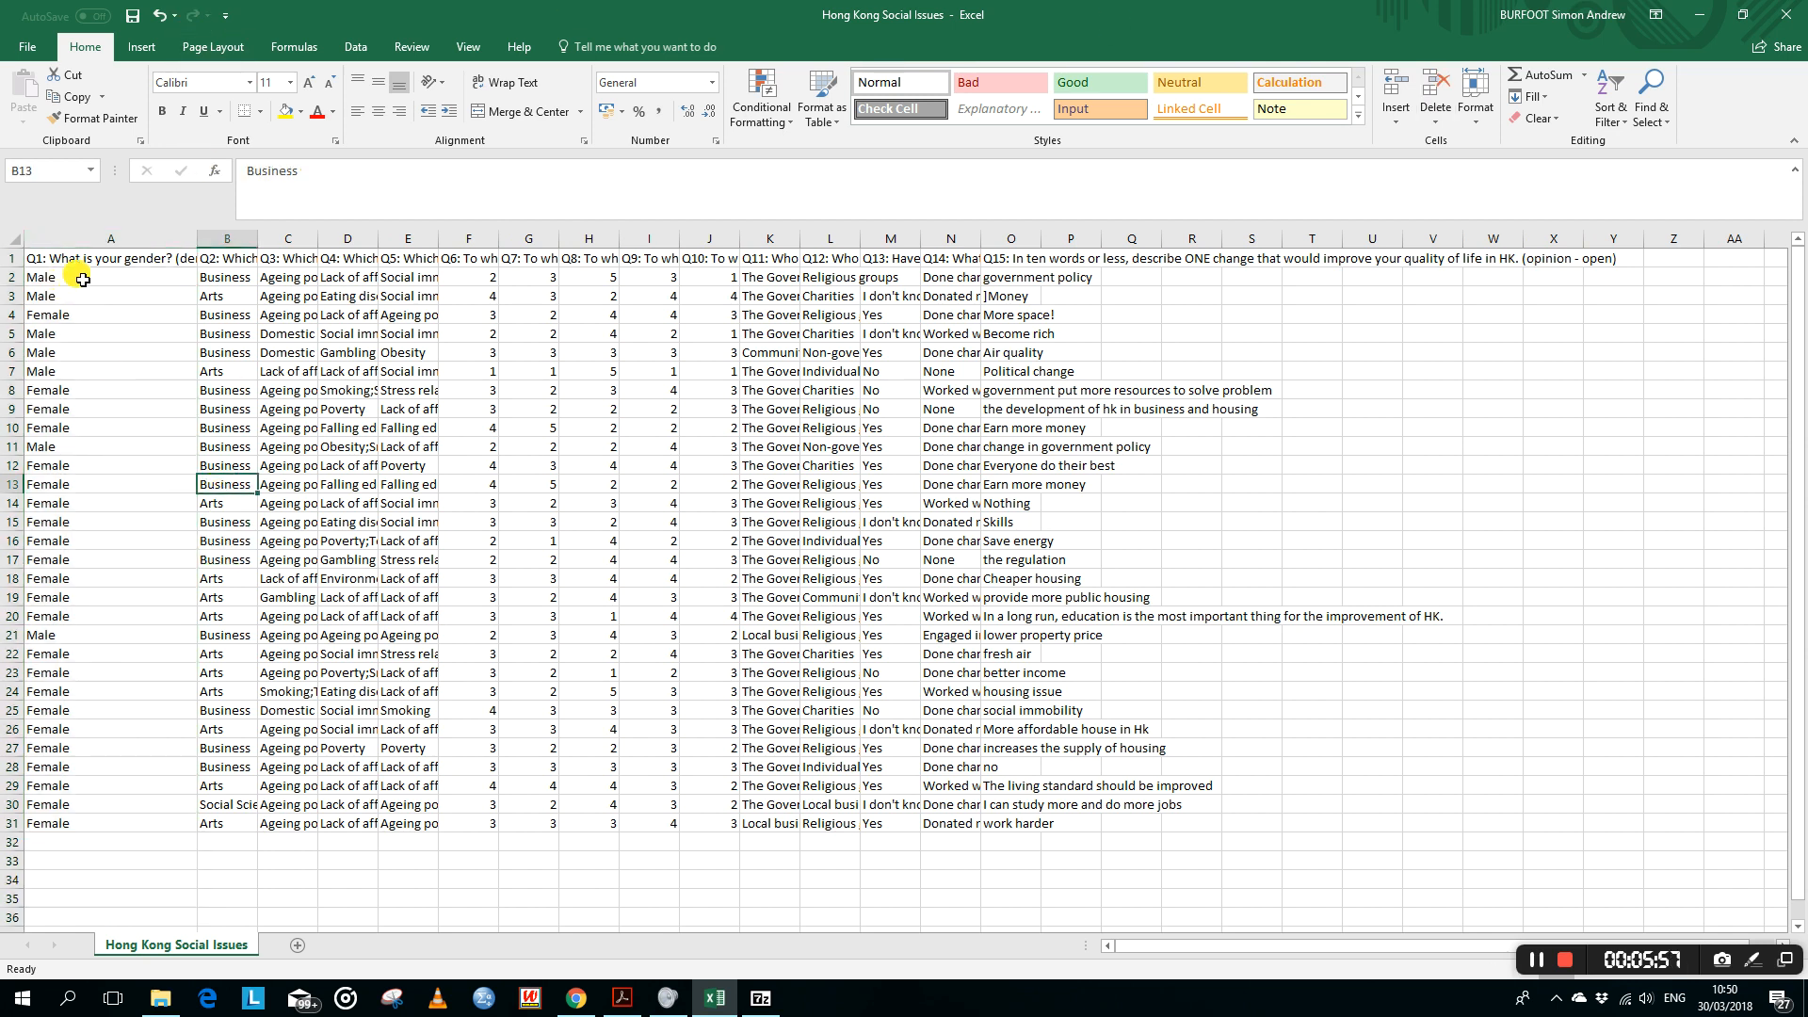
# Step: Inspect the first respondent's row of answers and the full wording of the Q3 question header
pyautogui.click(83, 279)
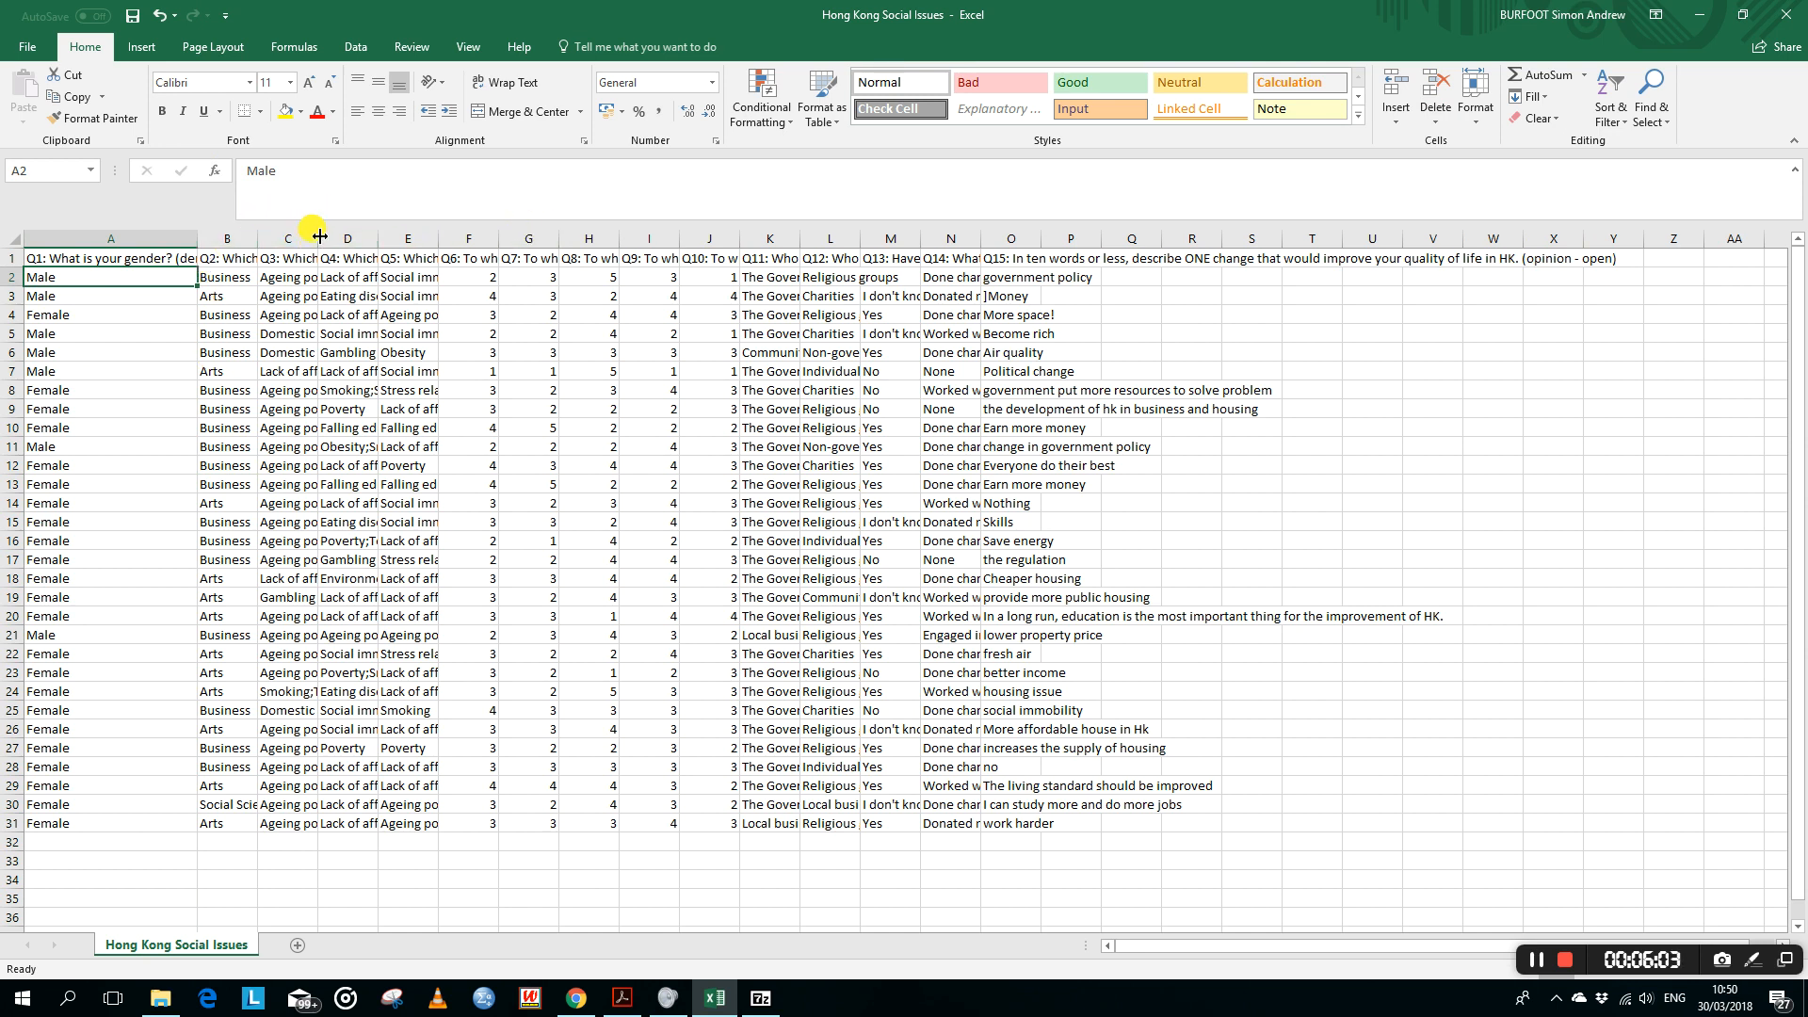
pyautogui.click(299, 257)
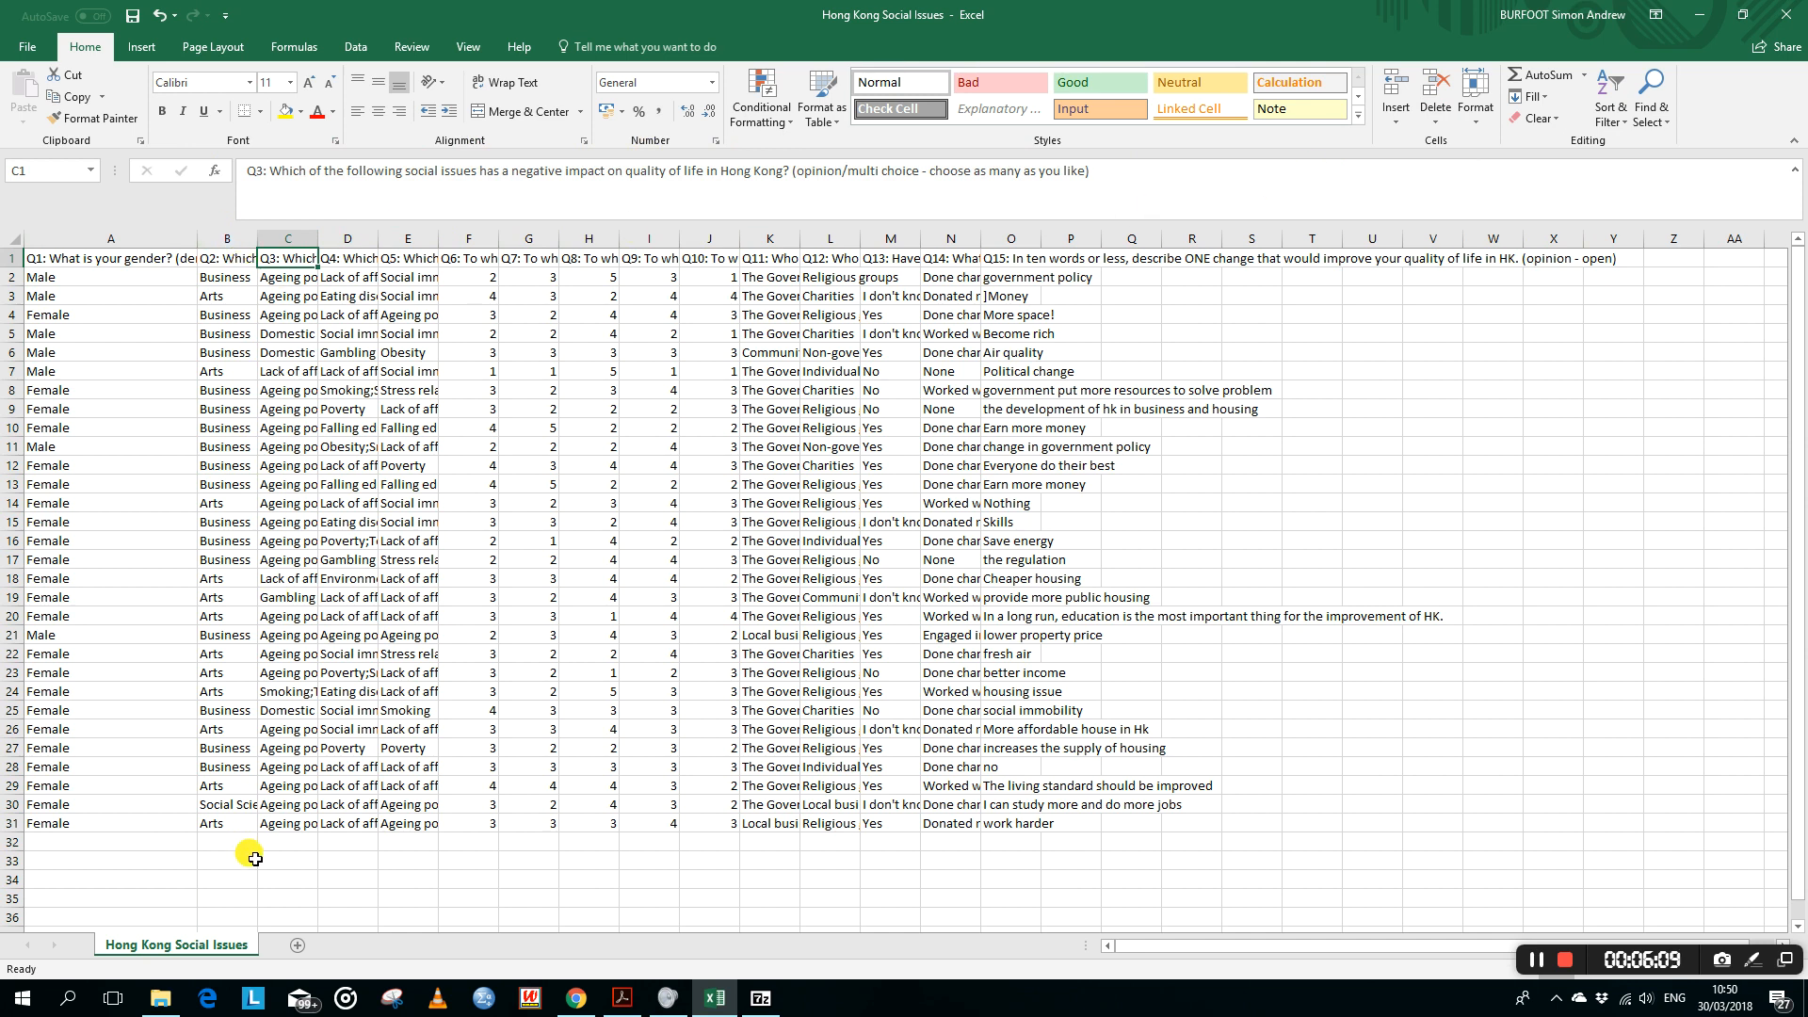
pyautogui.click(7, 277)
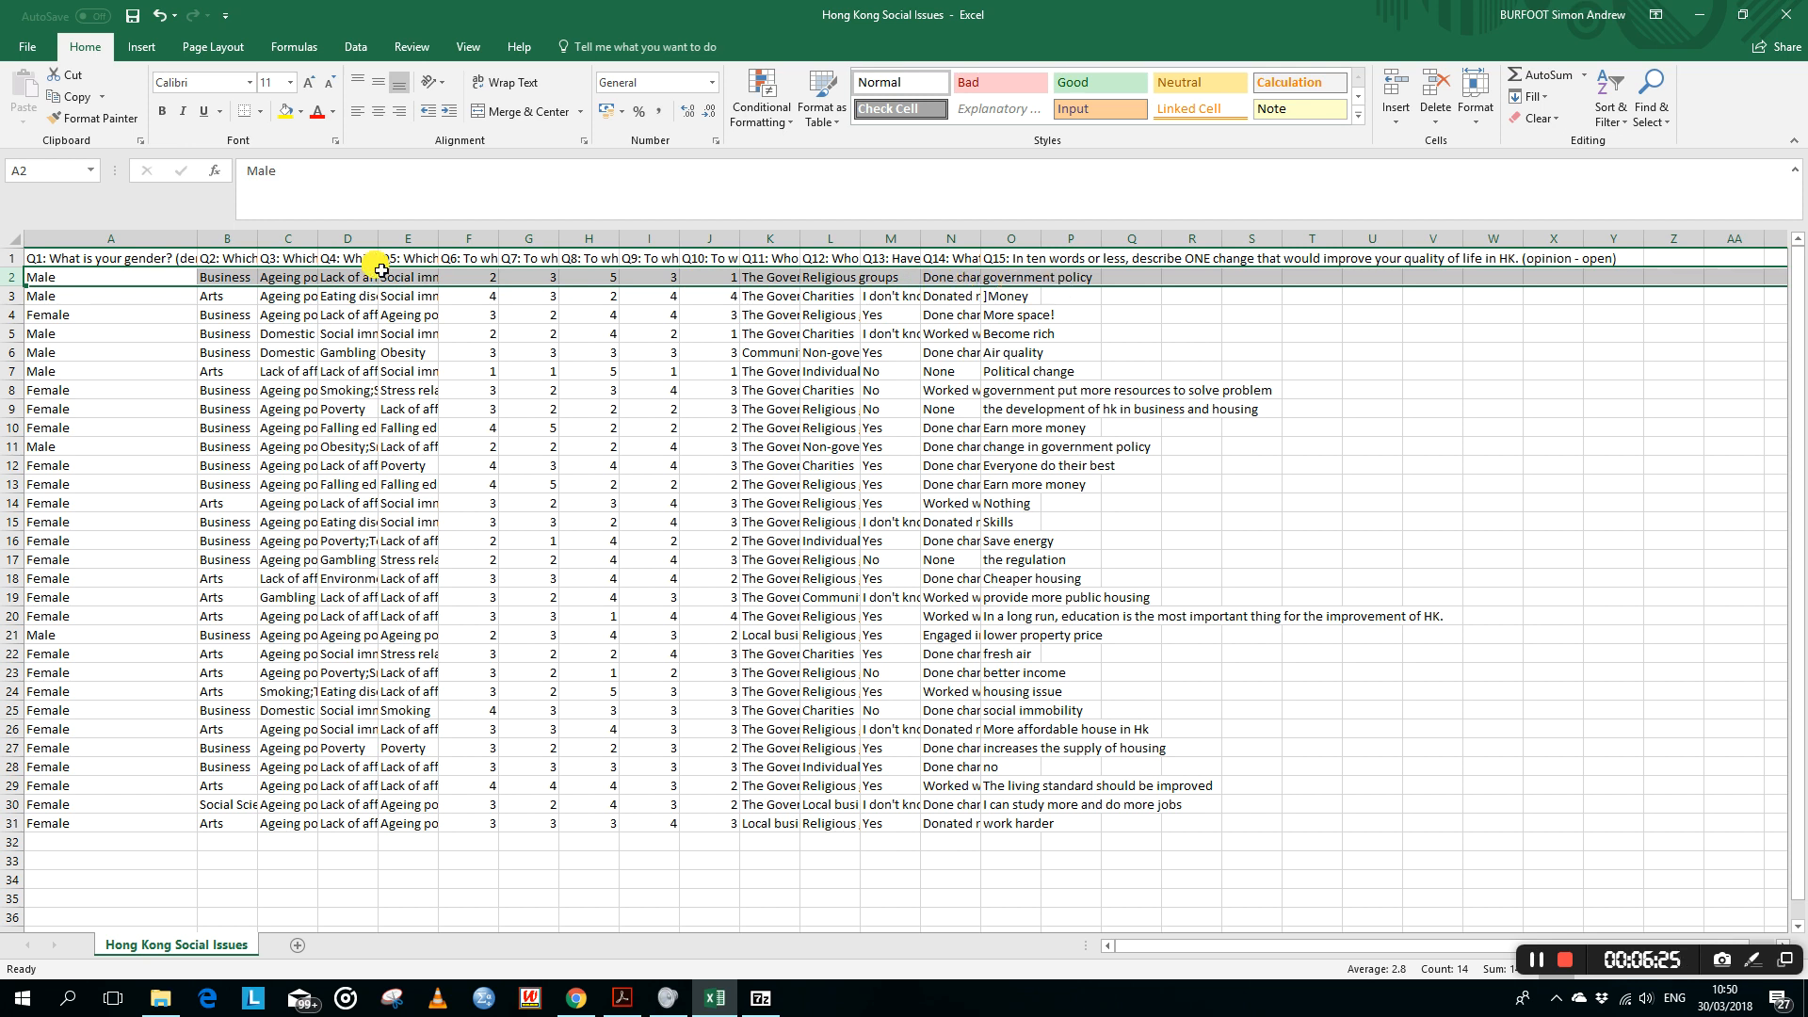
pyautogui.click(137, 356)
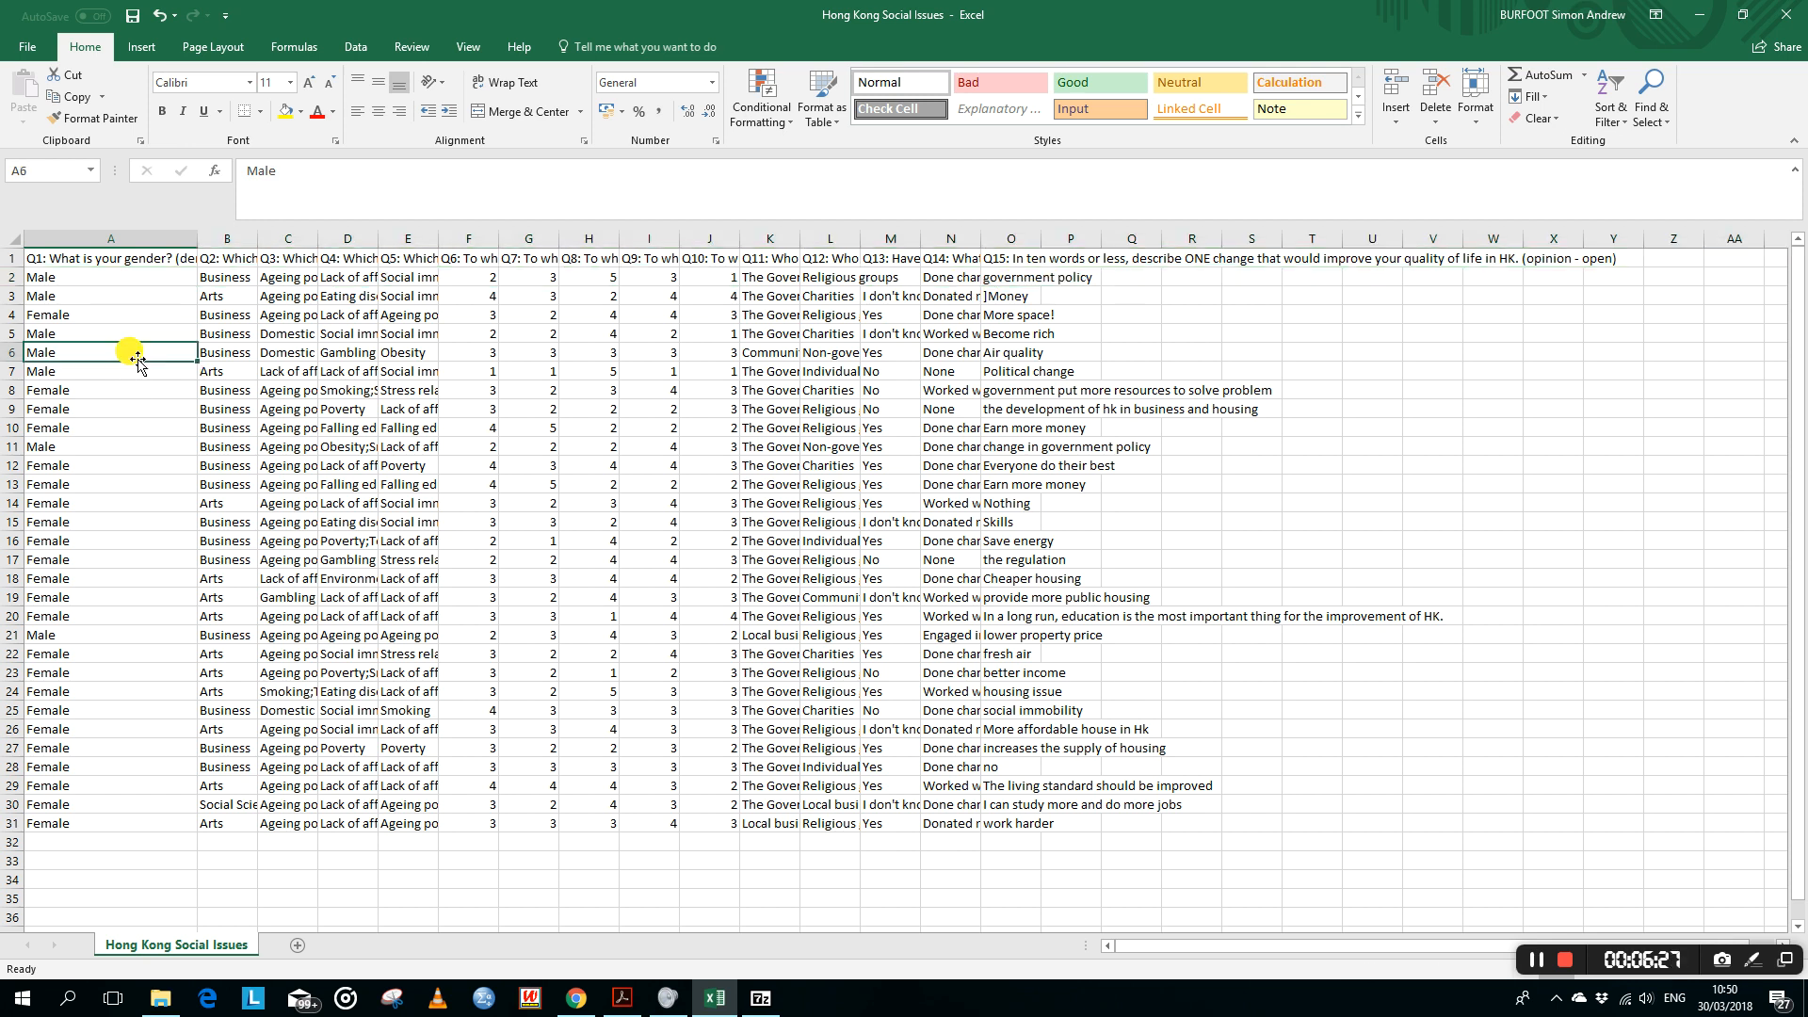
pyautogui.click(56, 275)
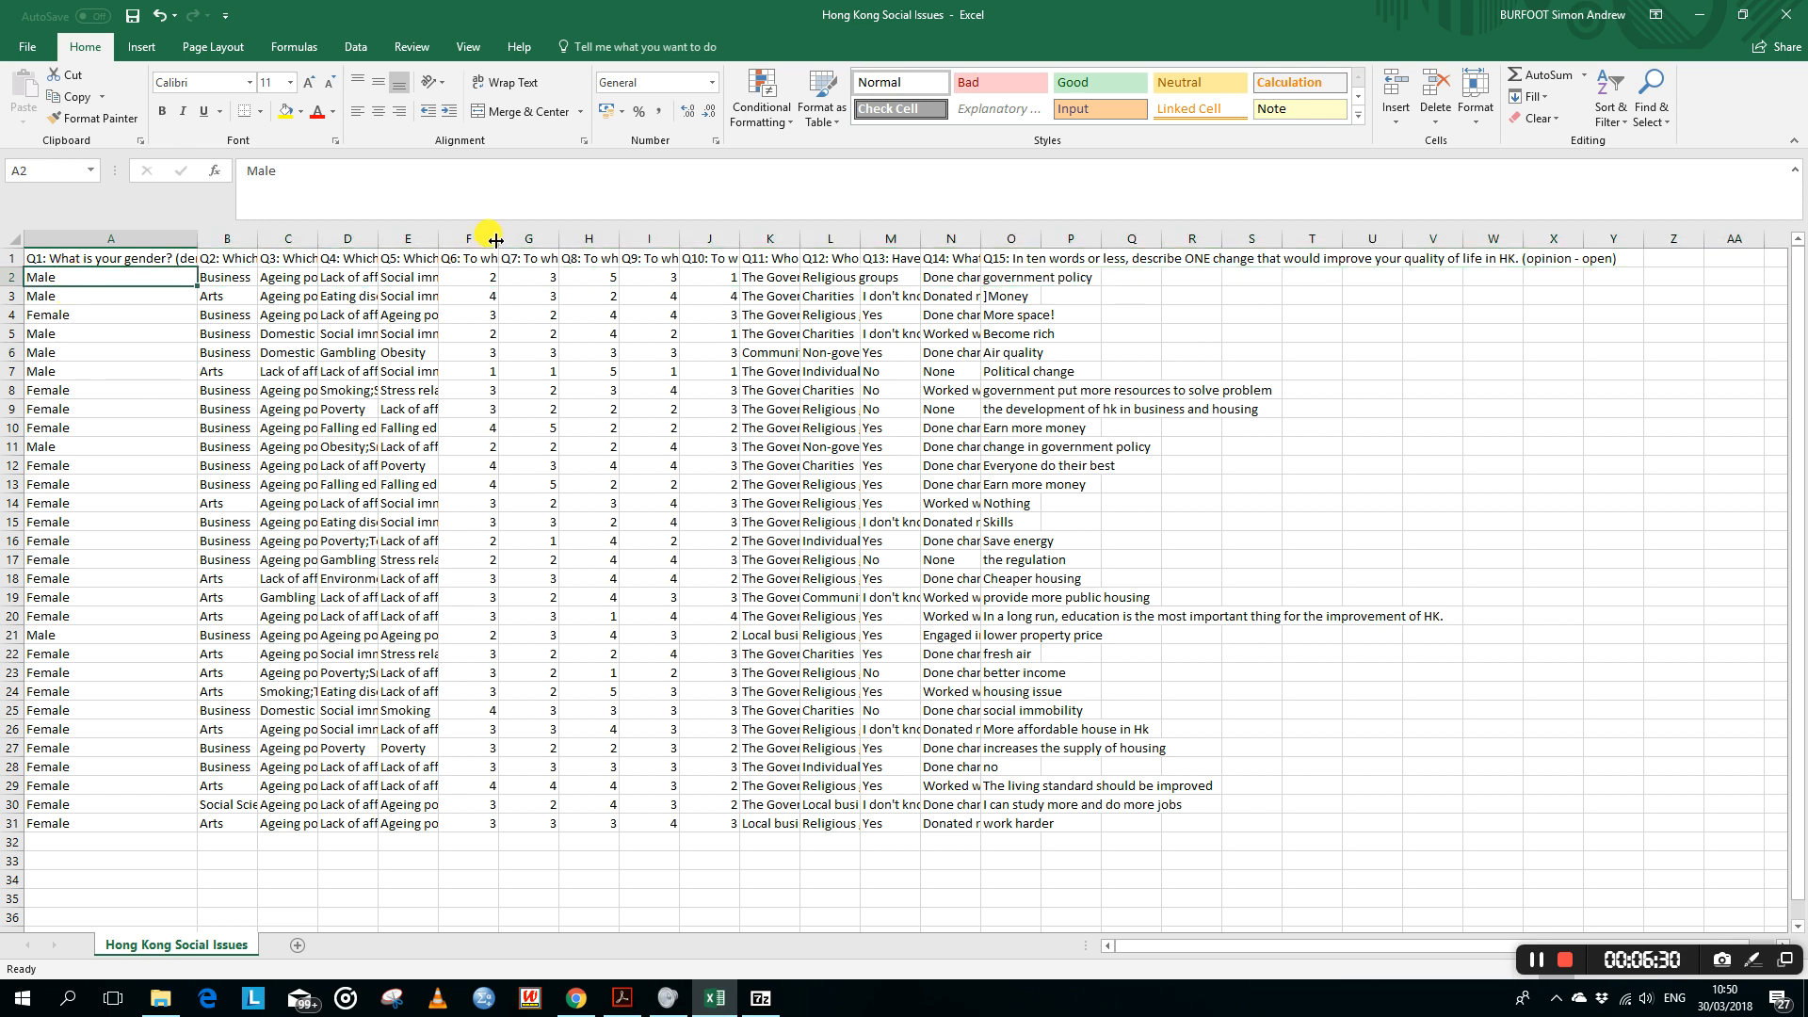
# Step: Widen the Q6 column F and enter the label All in cell E33 below the responses
pyautogui.moveTo(498, 235); pyautogui.dragTo(619, 244)
pyautogui.click(593, 256)
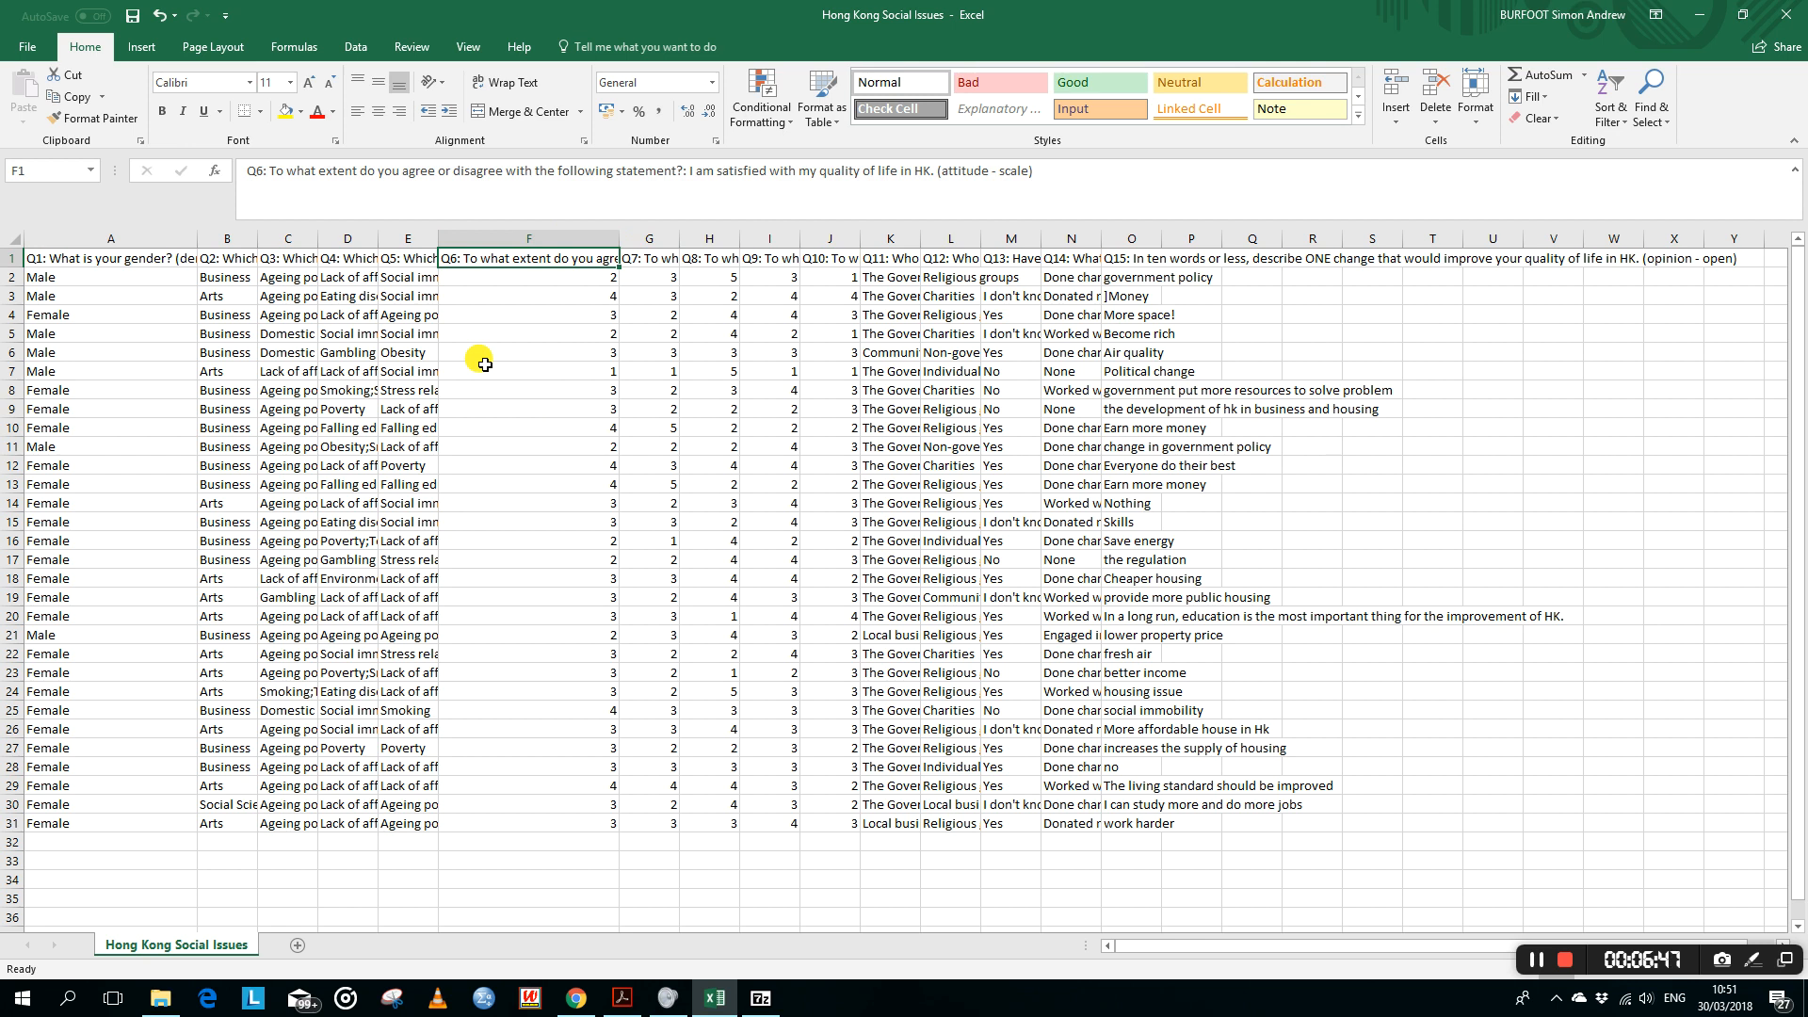
pyautogui.click(511, 862)
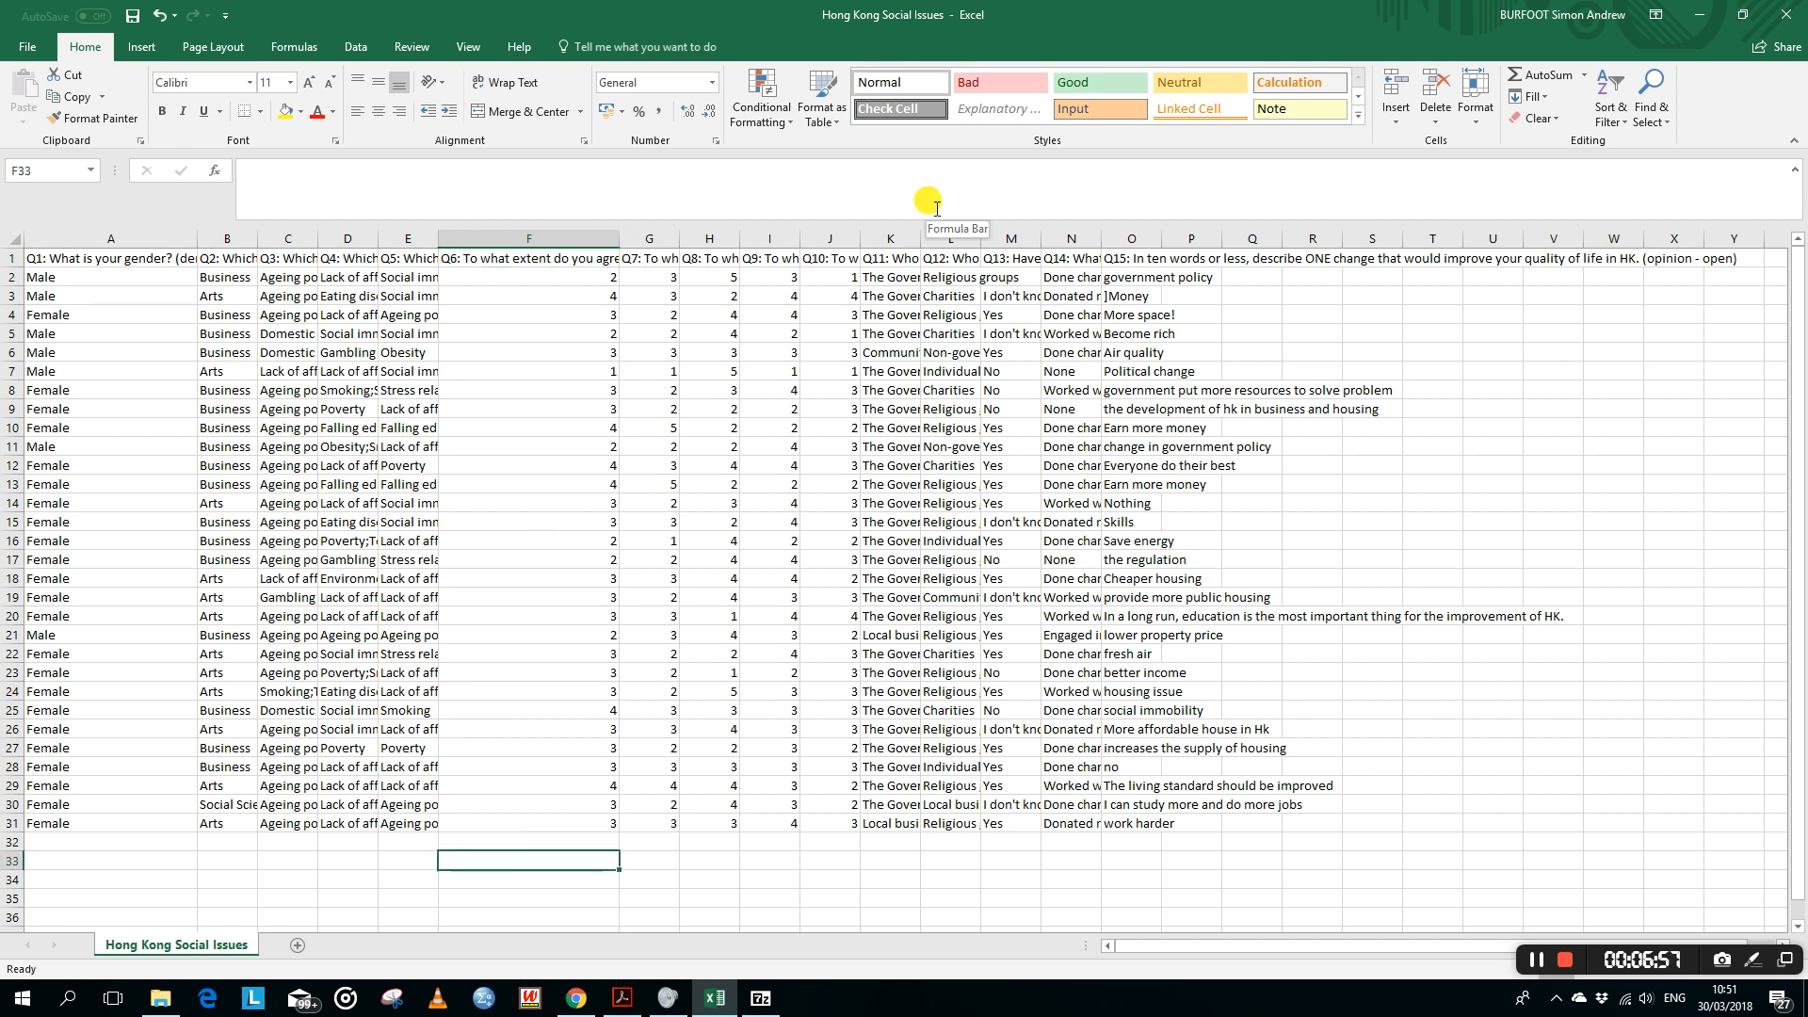
pyautogui.press('Left')
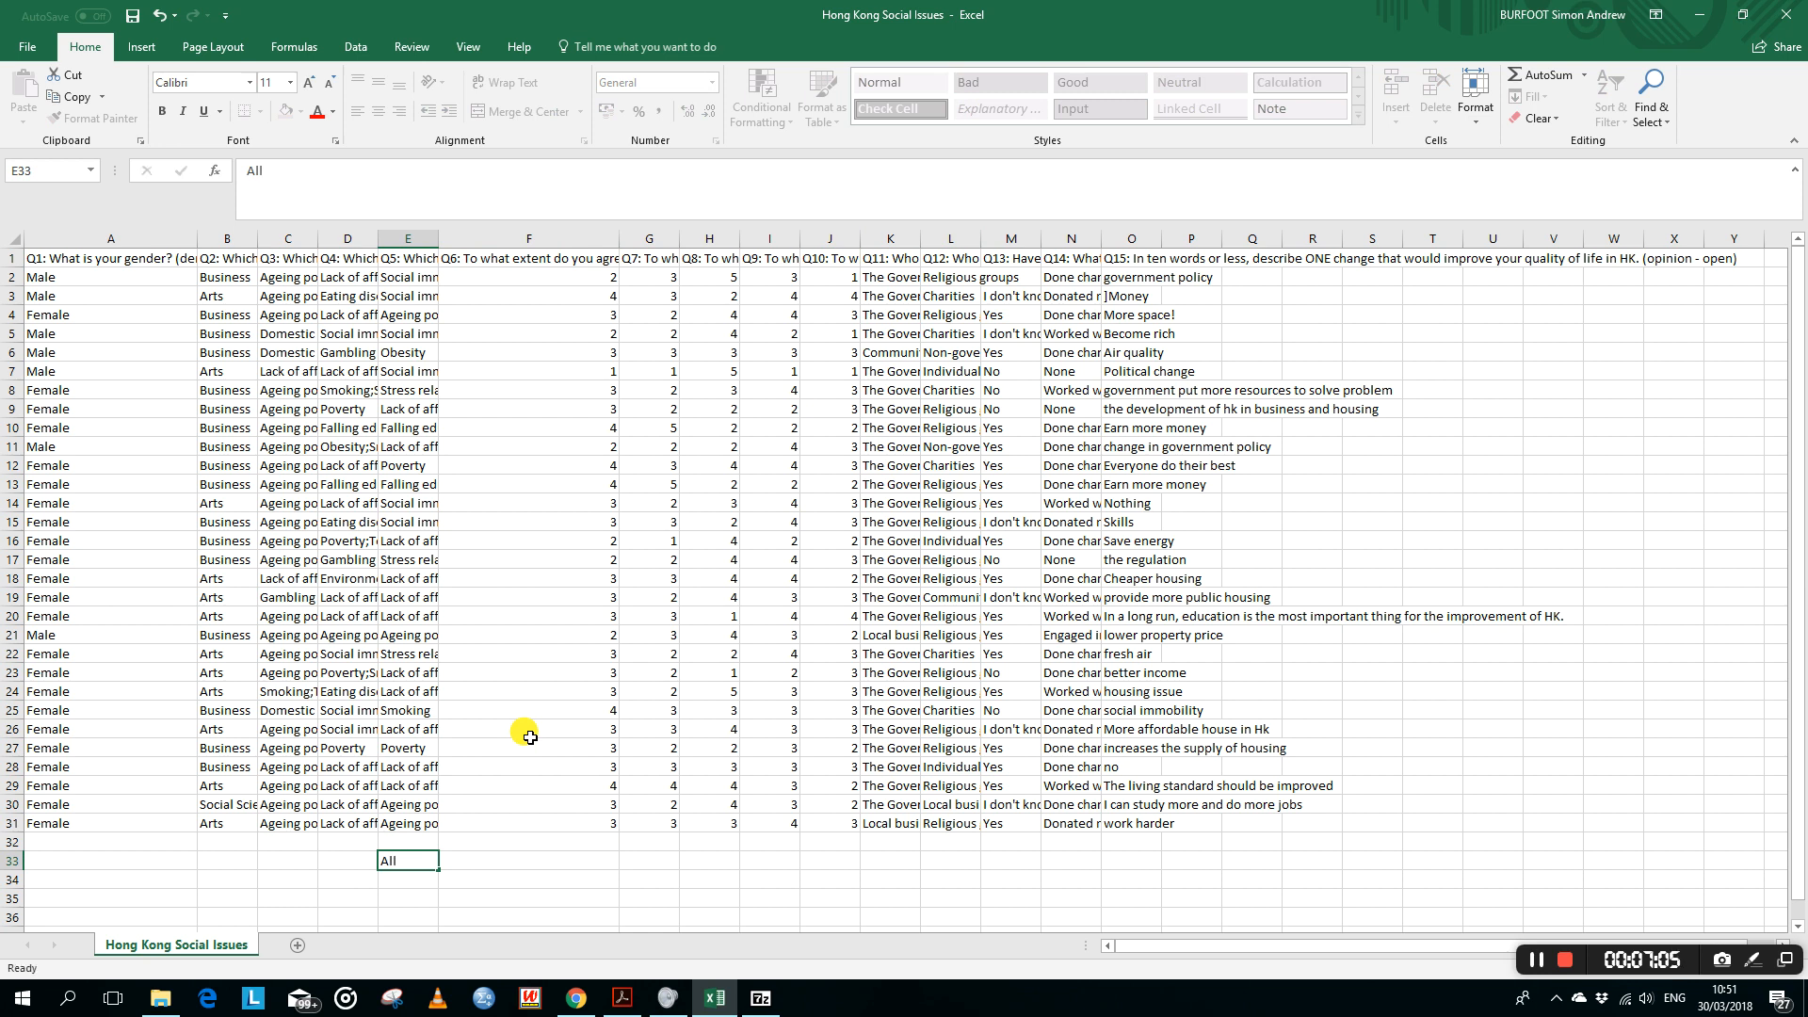
pyautogui.press('Tab')
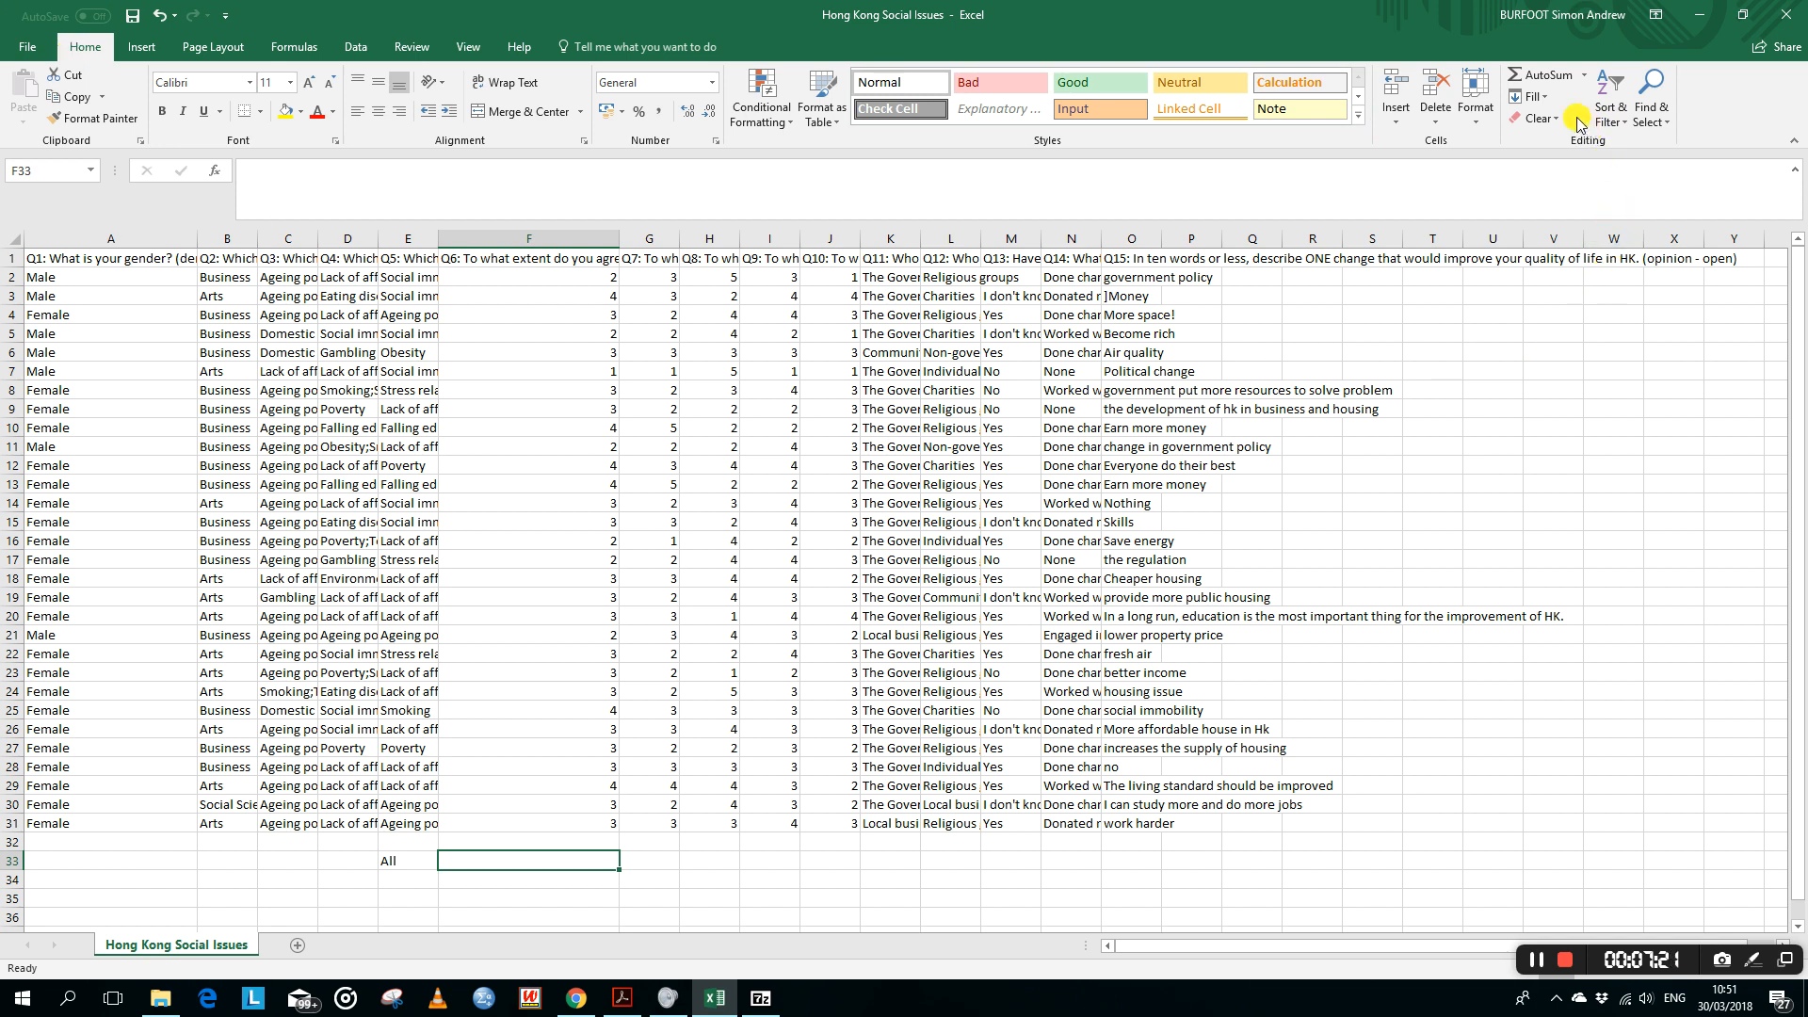
# Step: Calculate the average of the Q6 responses F2:F31 in cell F33
pyautogui.click(1585, 76)
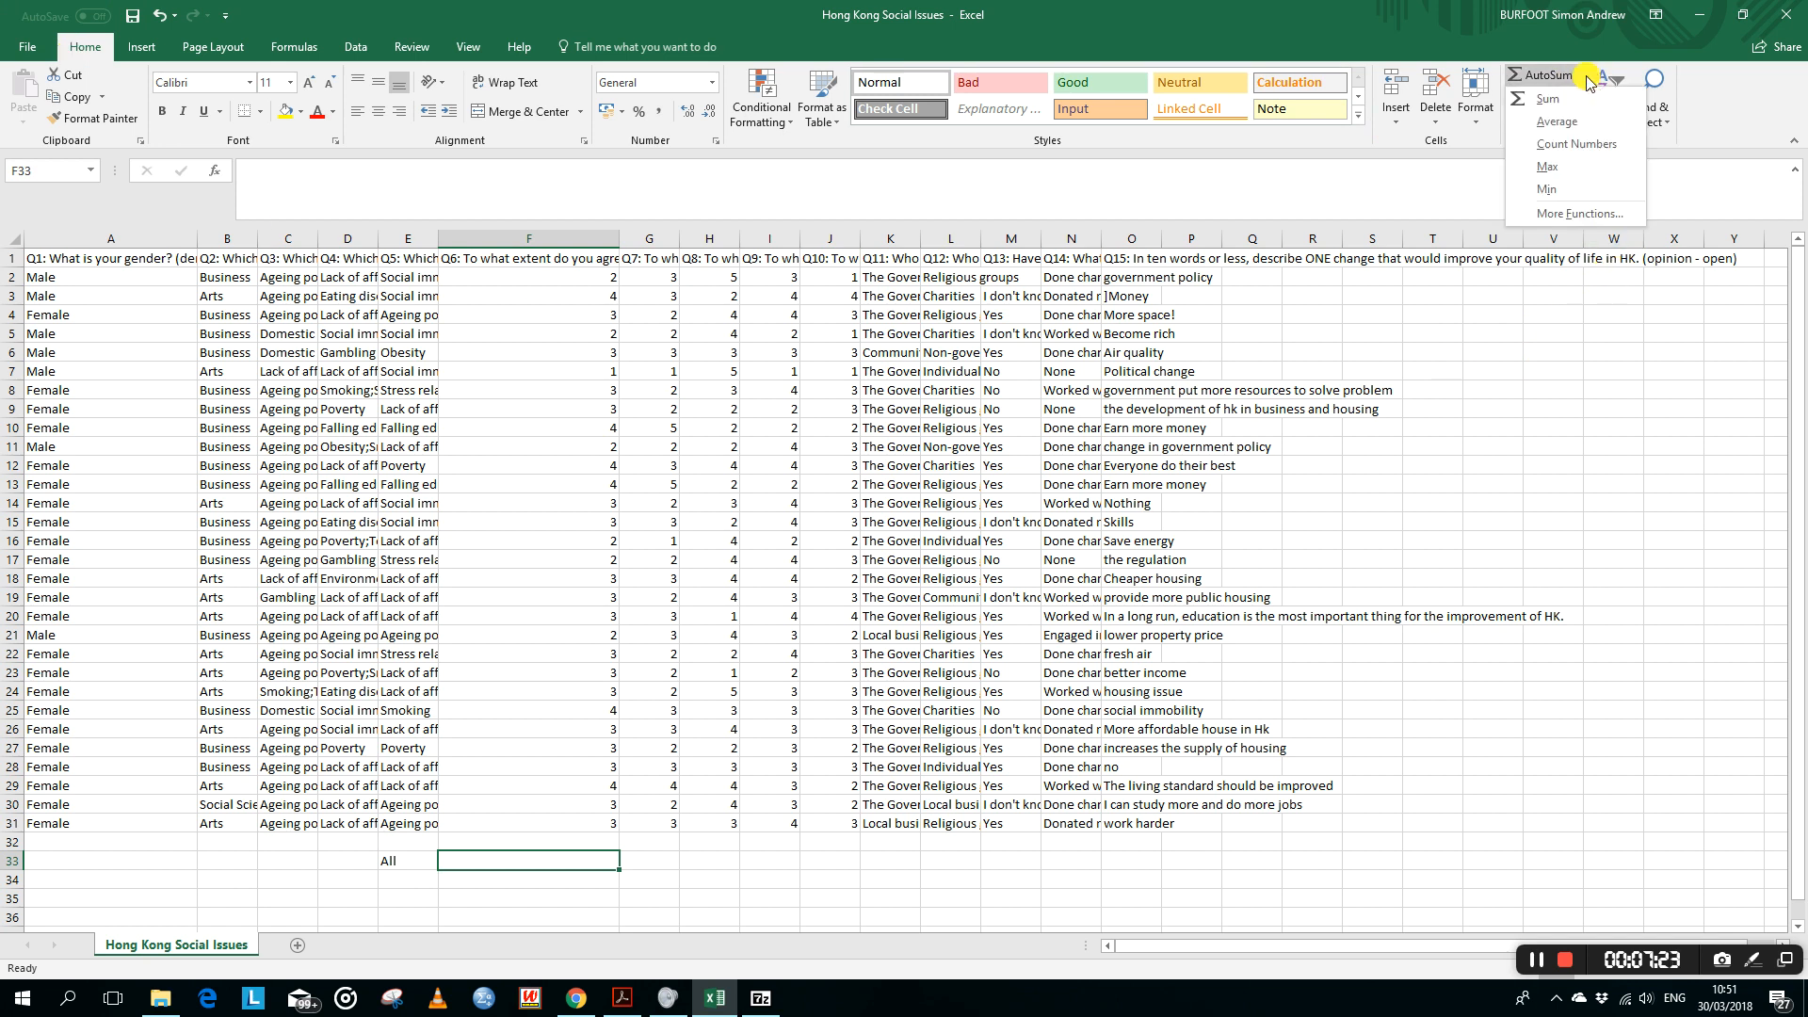
pyautogui.click(1549, 123)
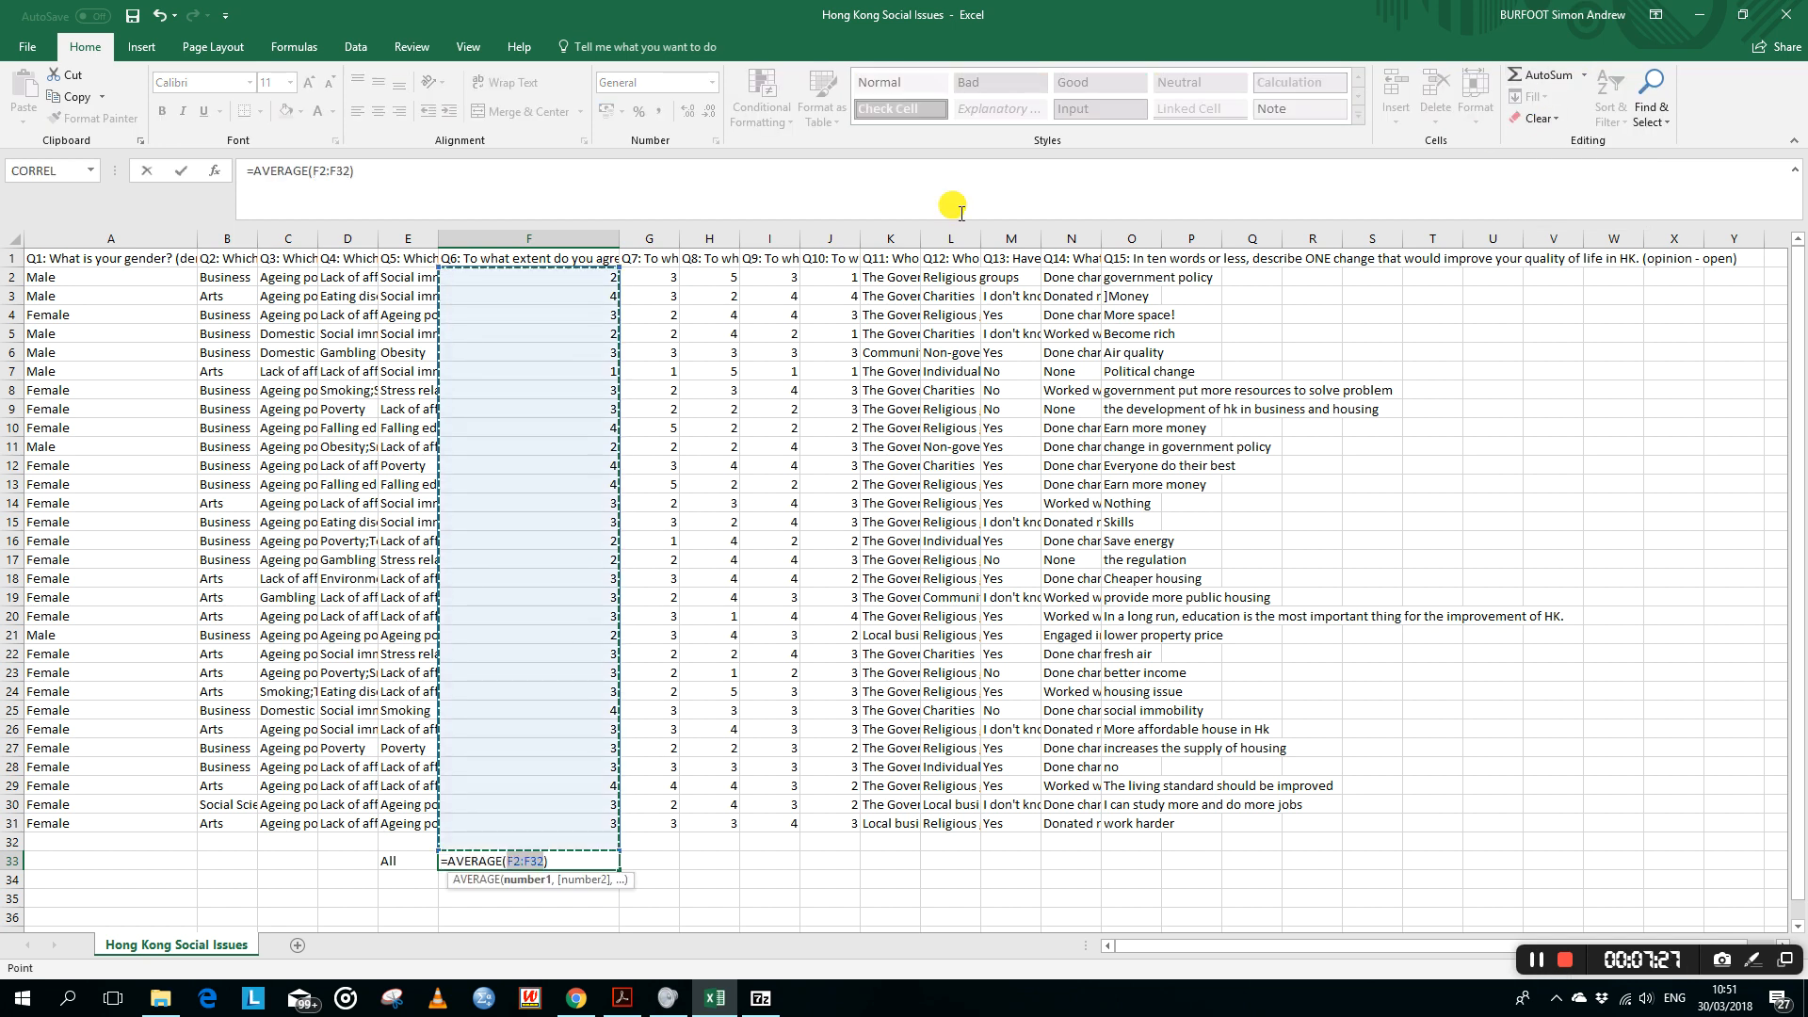
pyautogui.moveTo(553, 275); pyautogui.dragTo(545, 821)
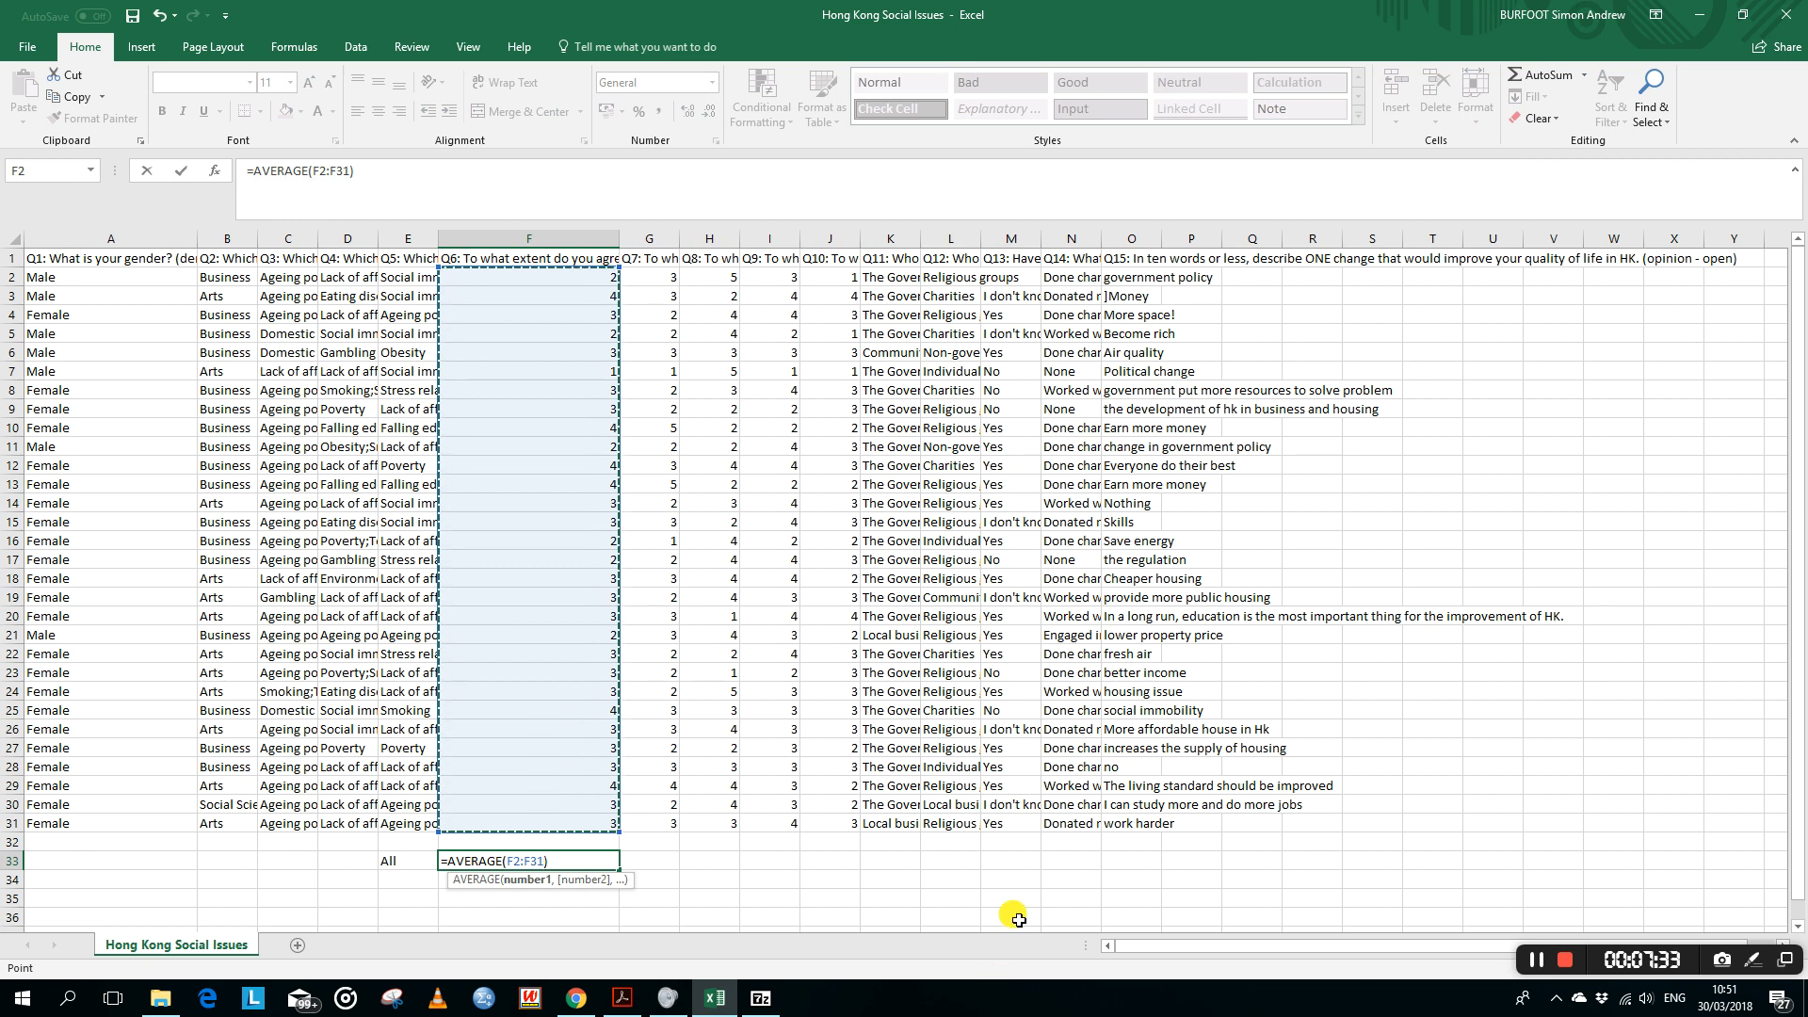
pyautogui.press('Return')
pyautogui.press('Up')
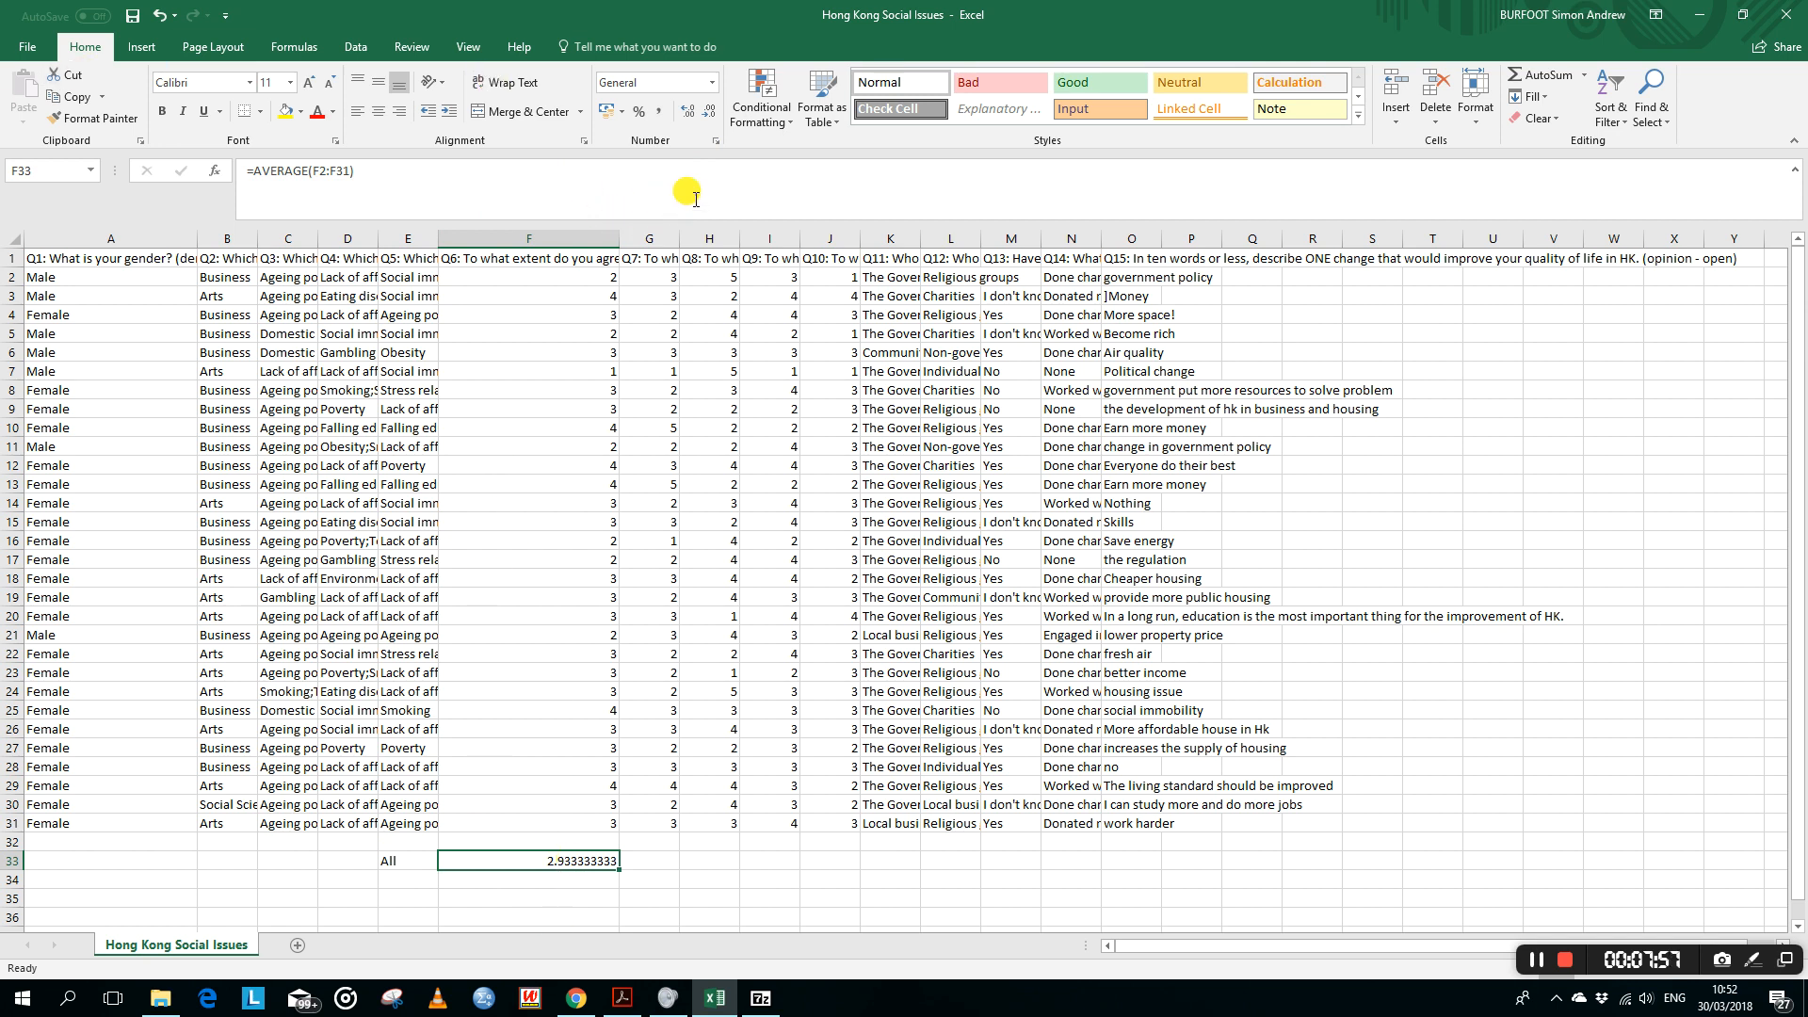
# Step: Format the Q6 average in cell F33 to show one decimal place
pyautogui.click(713, 120)
pyautogui.click(713, 119)
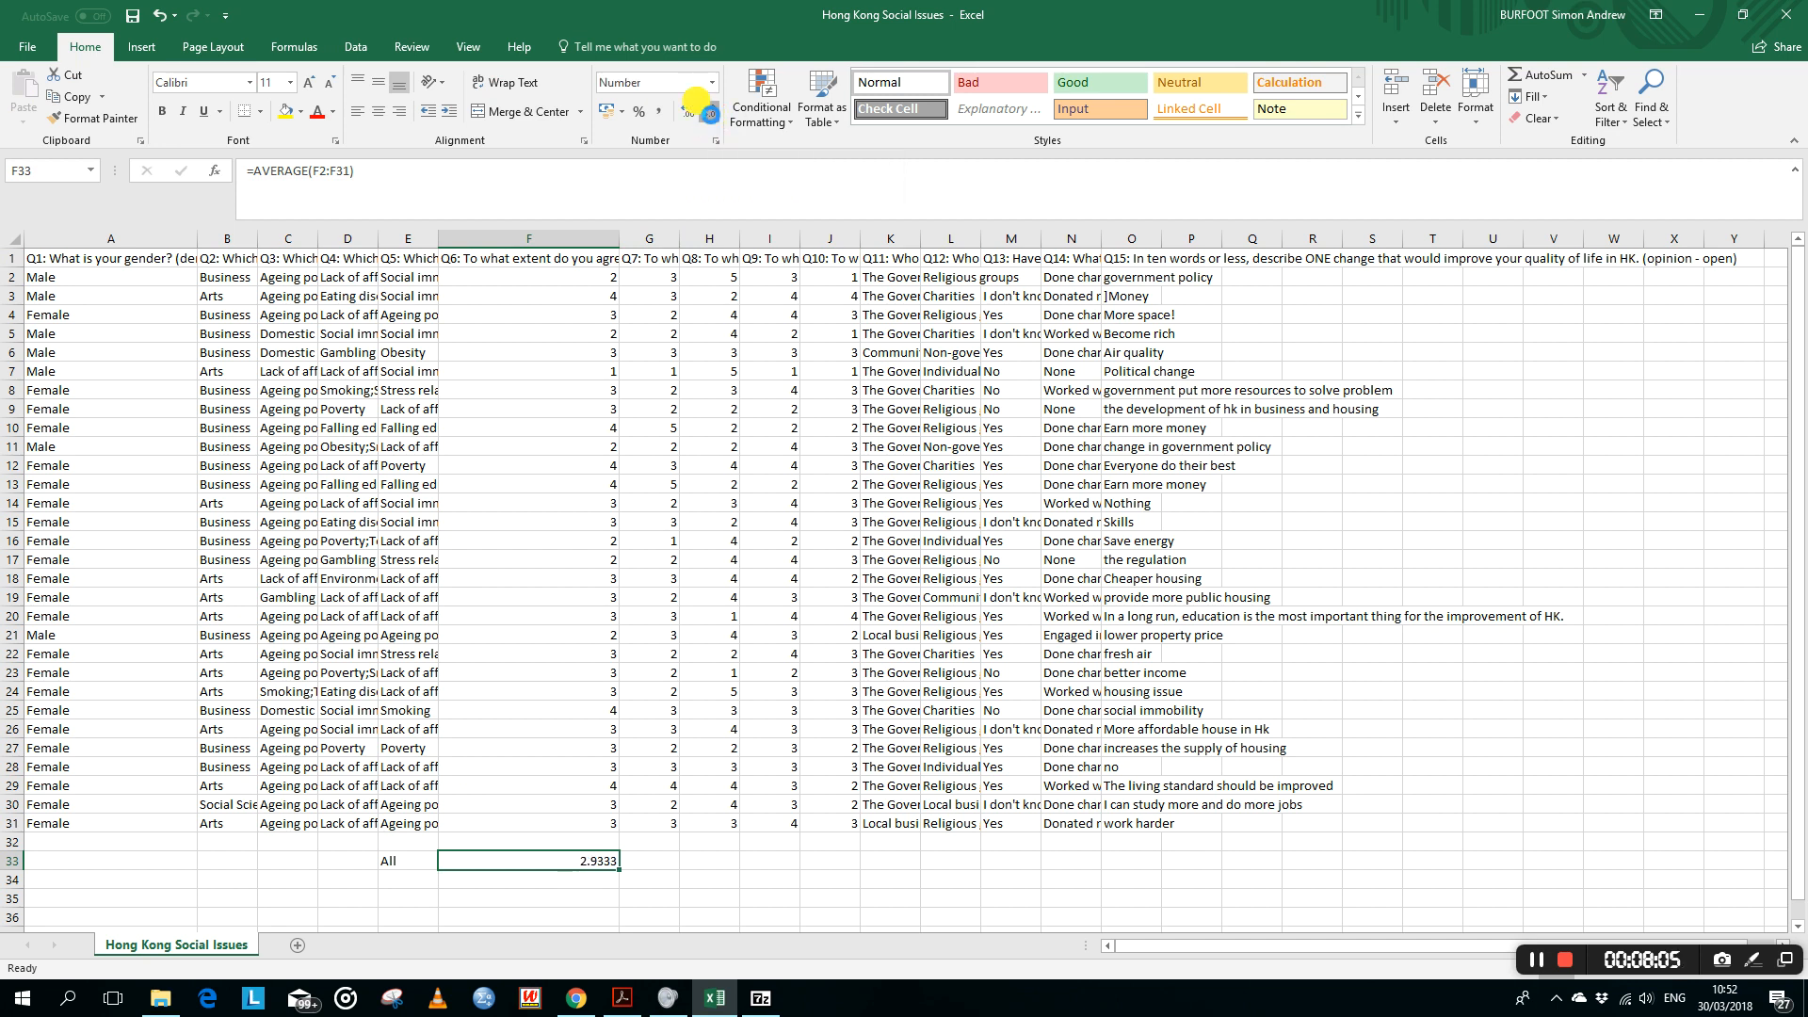
pyautogui.click(713, 119)
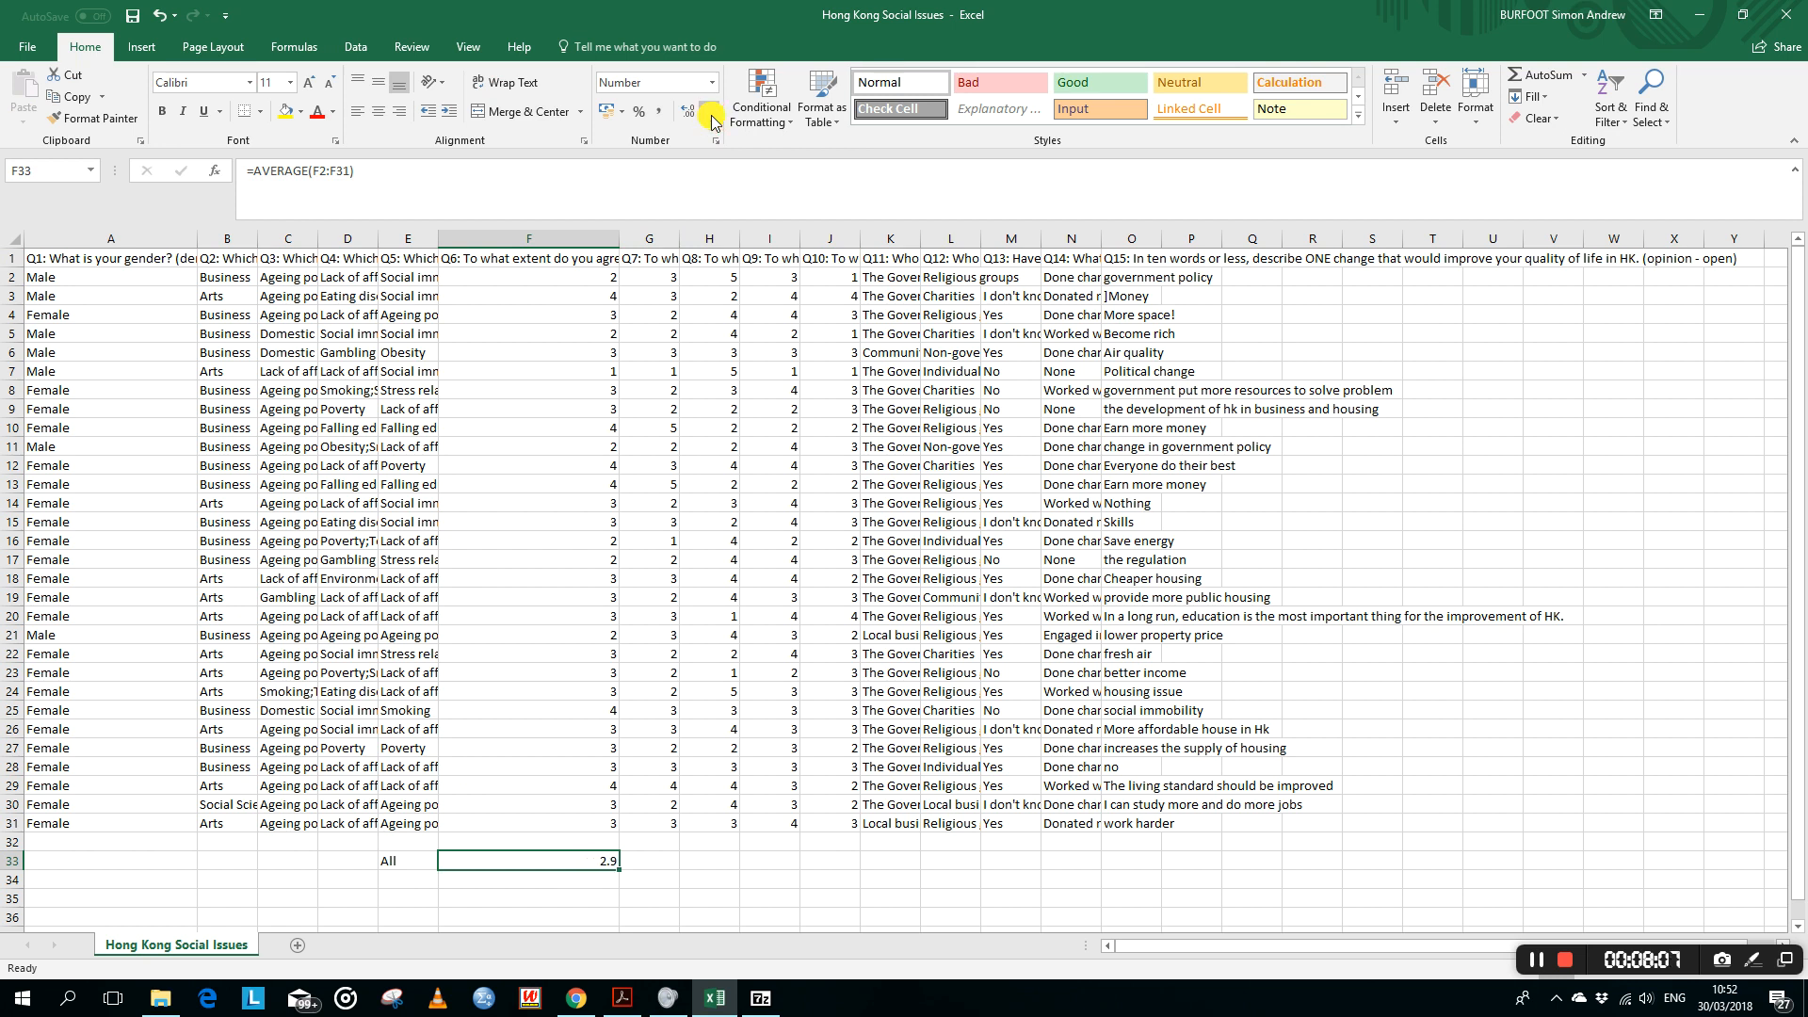
# Step: Enter the gender labels Male and Female in cells E34 and E35, below the All label
pyautogui.click(404, 878)
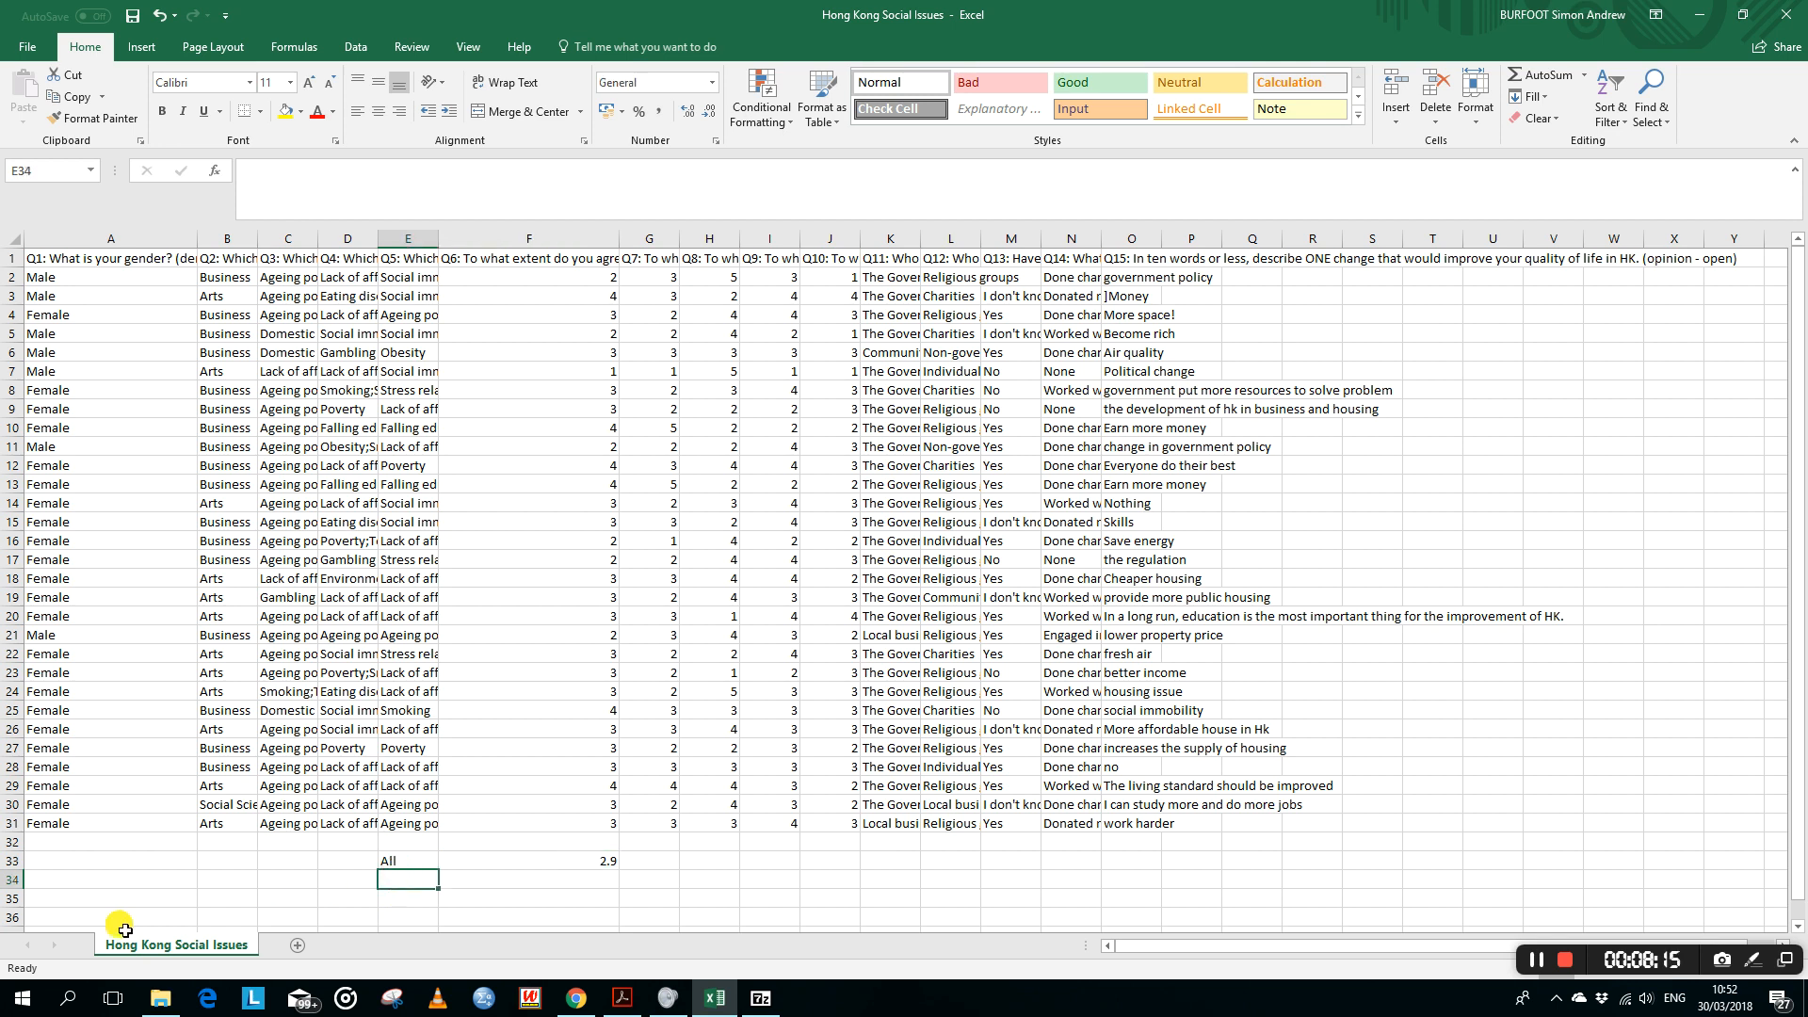
pyautogui.write('Male')
pyautogui.press('Return')
pyautogui.write('Female')
pyautogui.press('Return')
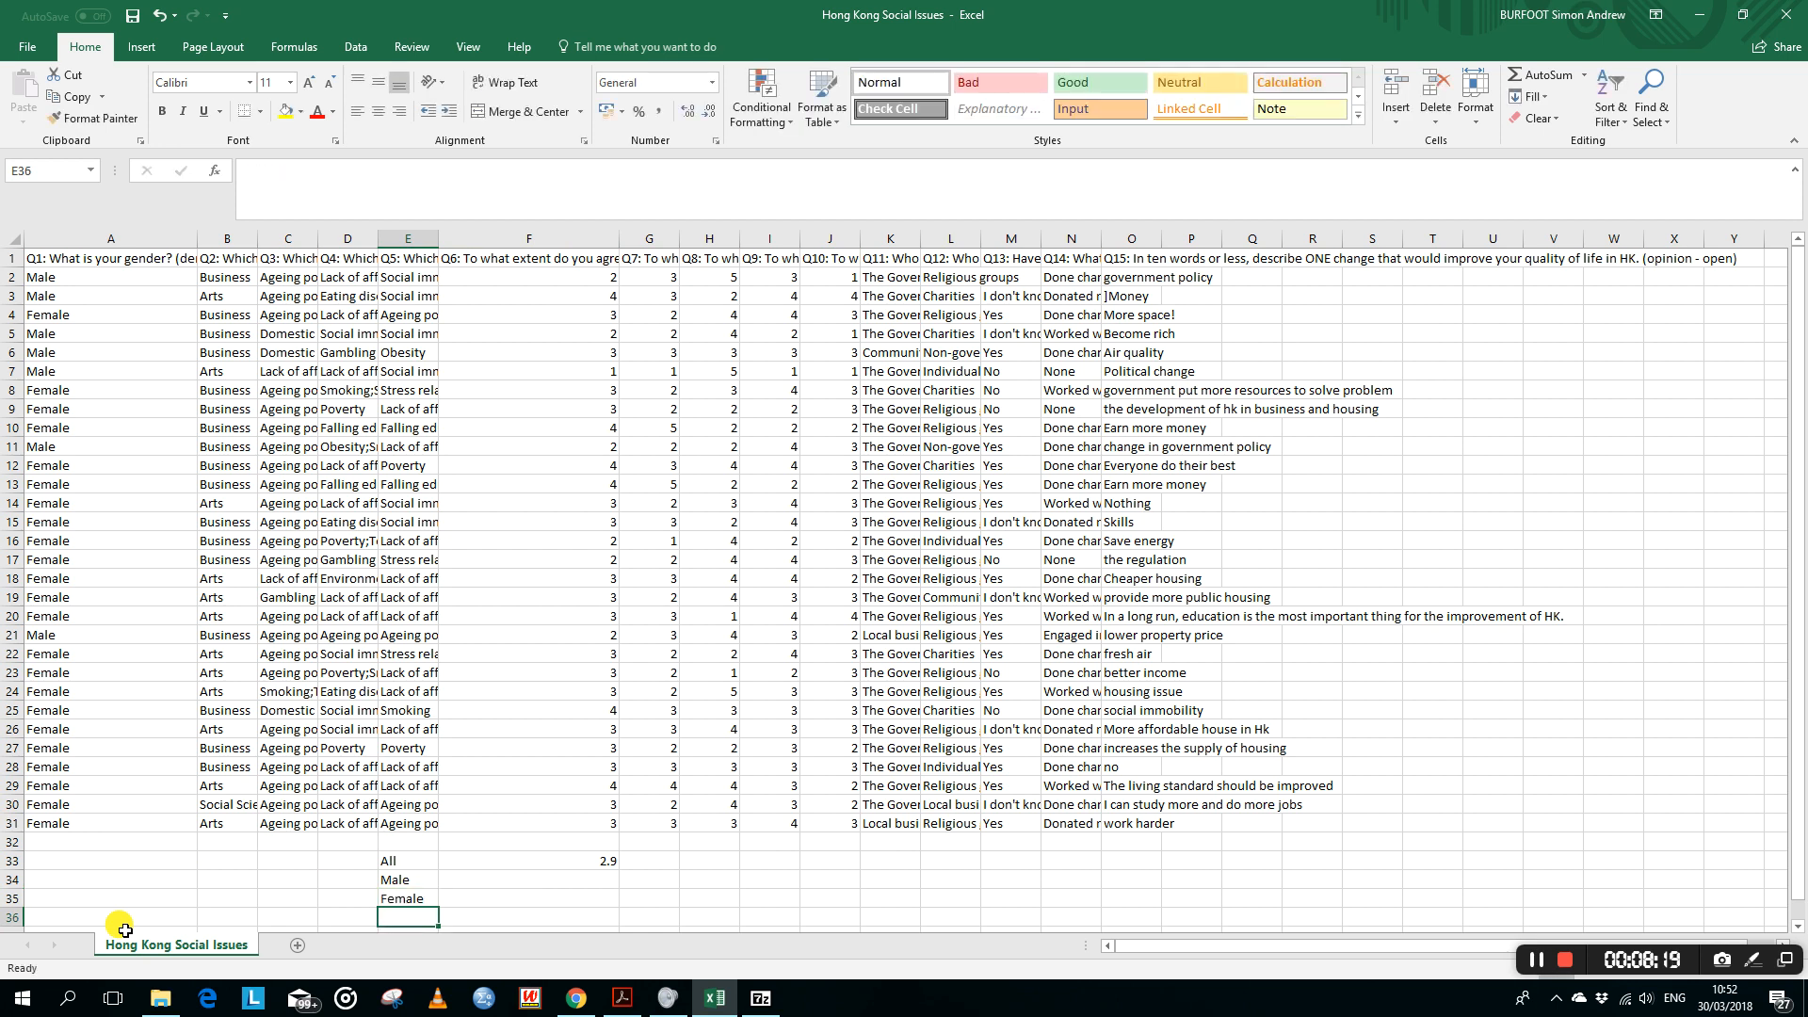
# Step: Enter the faculty labels Arts, Business and Social Science in cells E36 to E38
pyautogui.write('Bu')
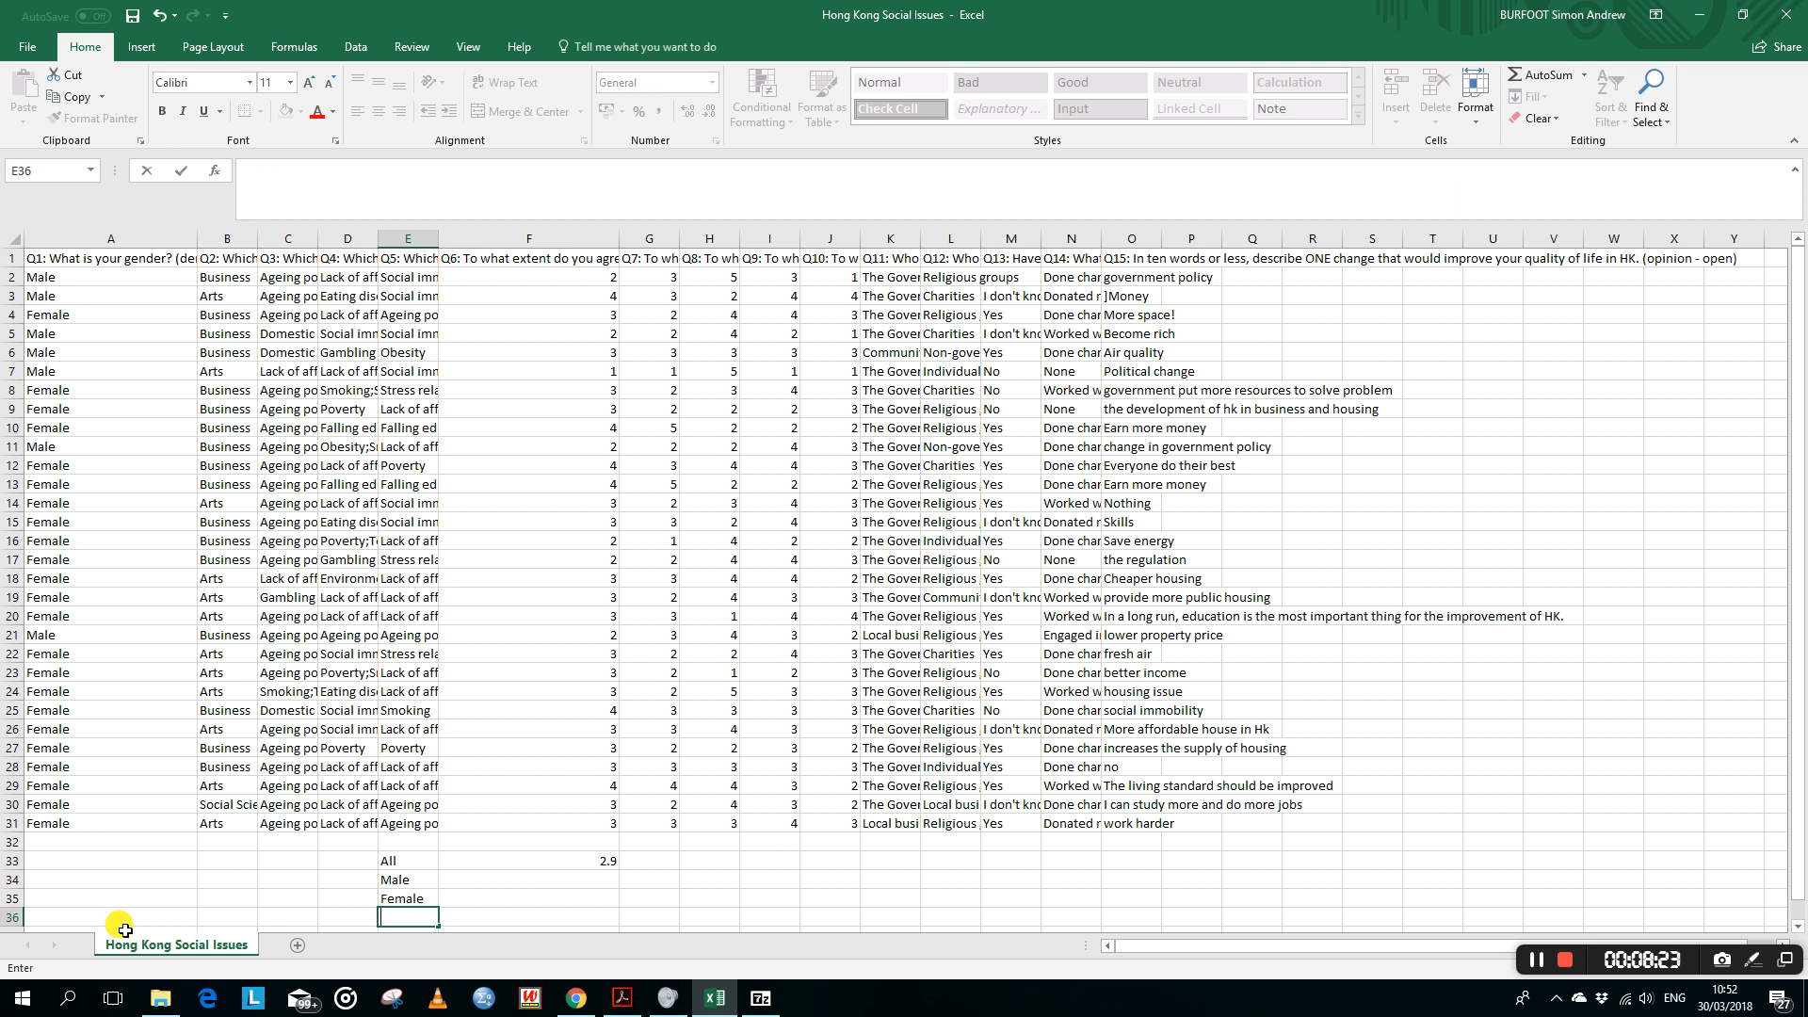
pyautogui.press('Return')
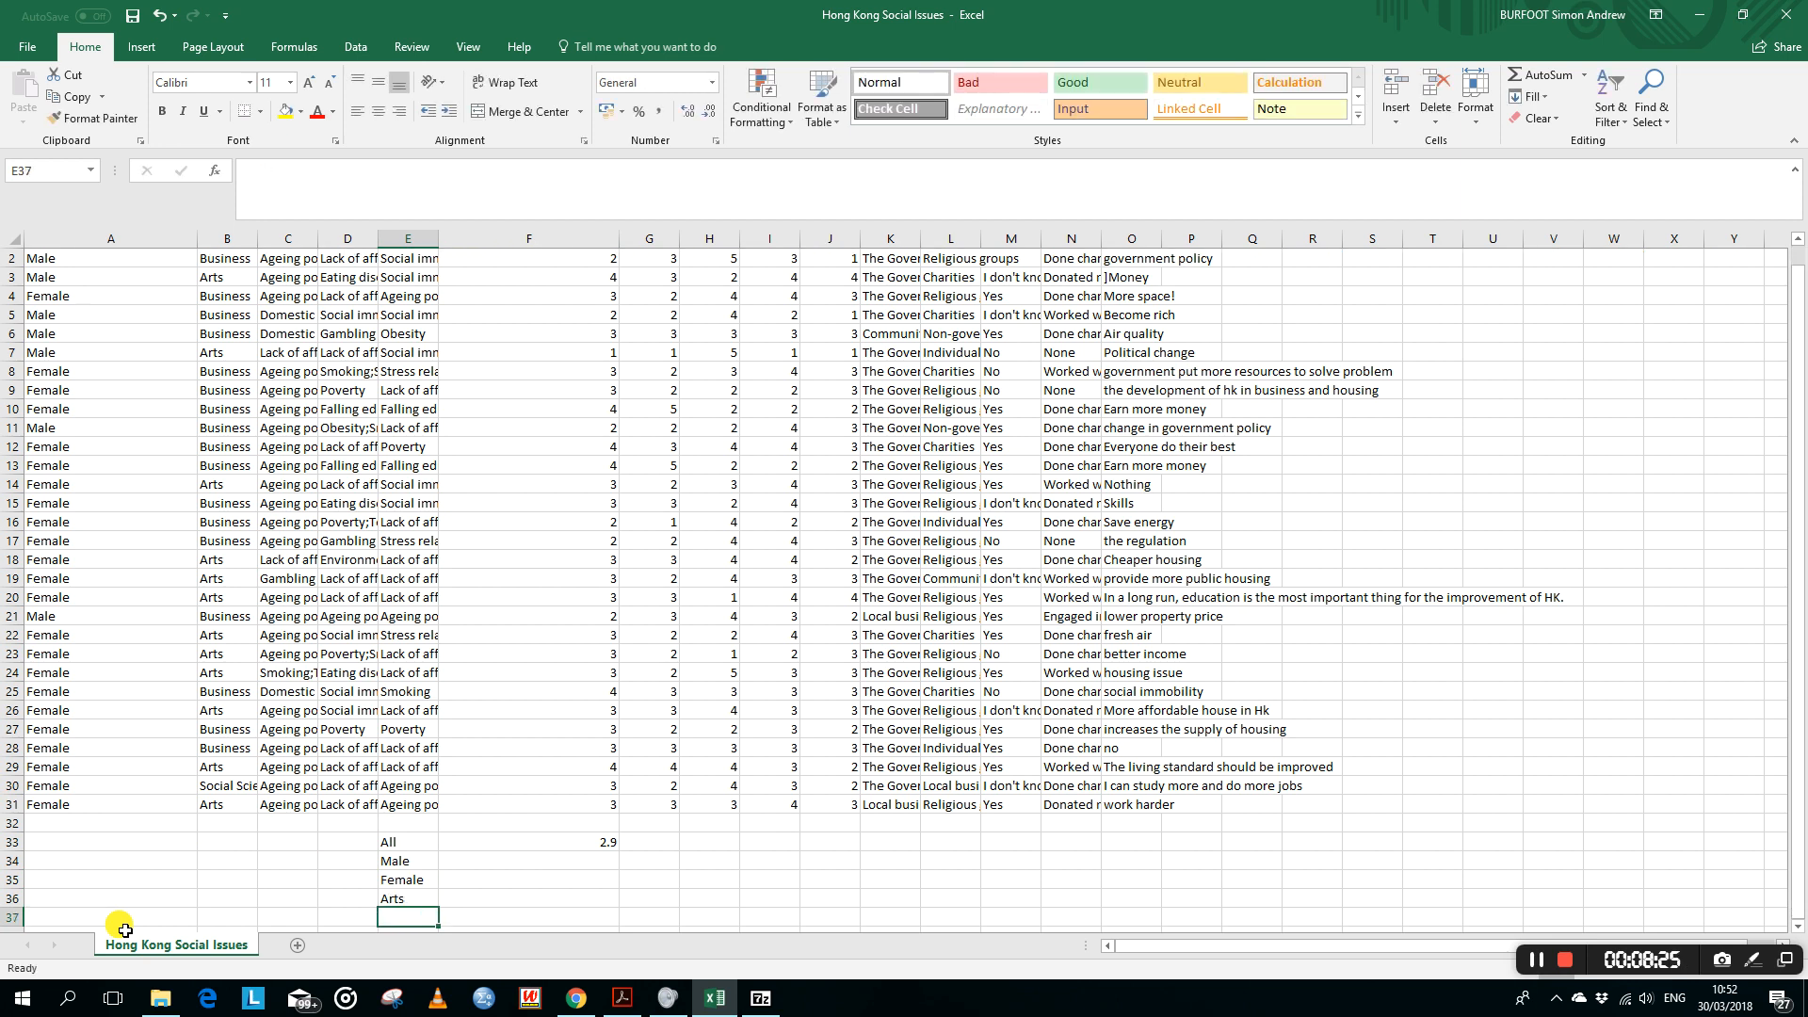
pyautogui.write('Business')
pyautogui.press('Return')
pyautogui.write('Social Science')
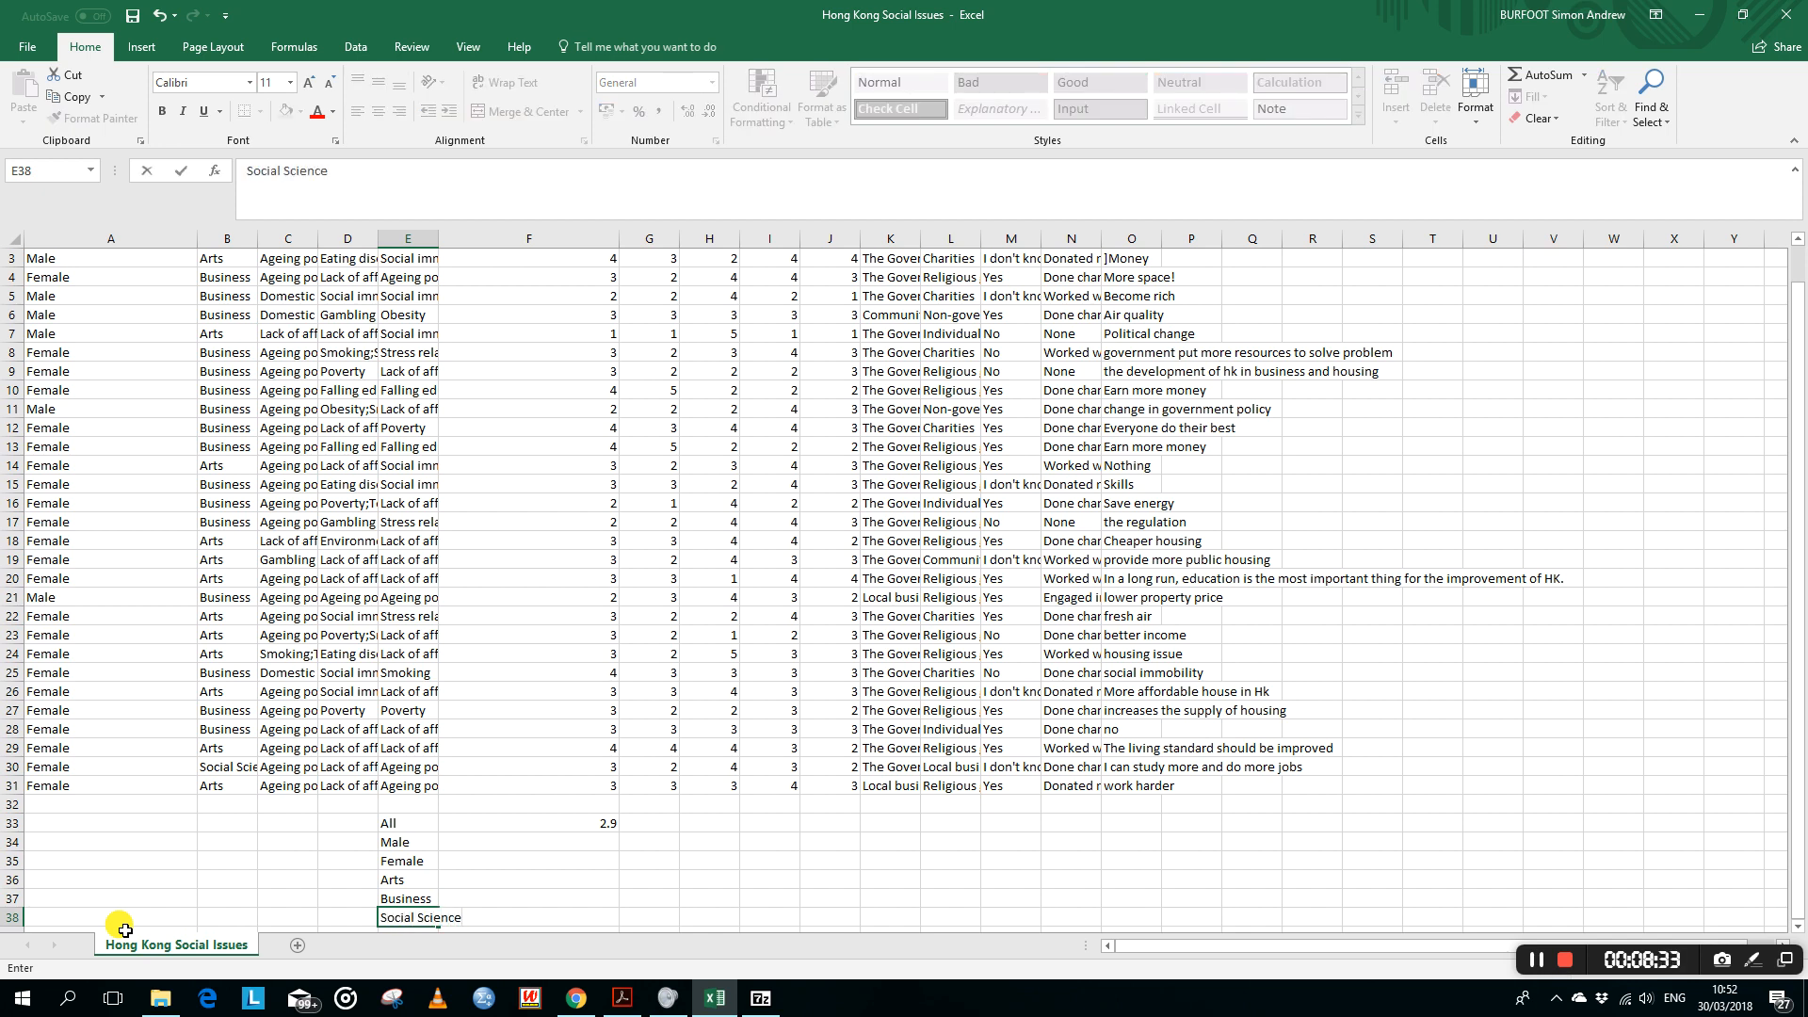
pyautogui.press('Up')
pyautogui.press('Up')
pyautogui.press('Up')
pyautogui.press('Up')
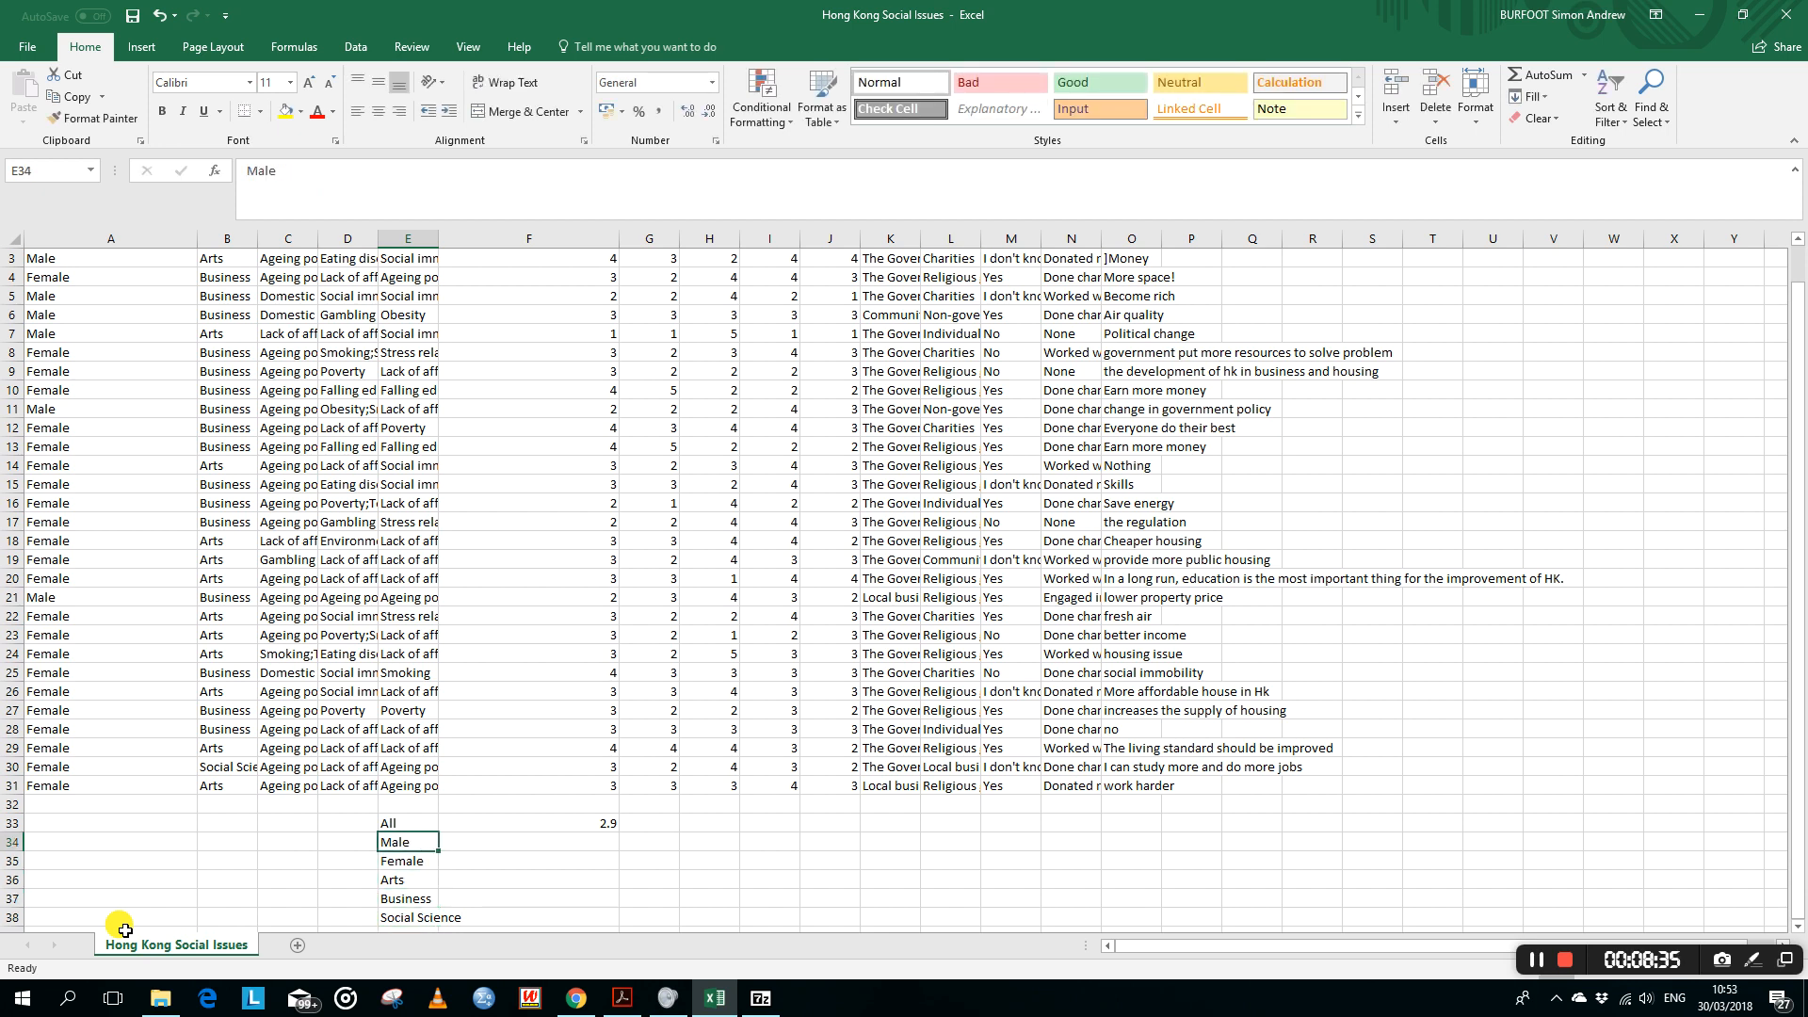
# Step: Widen column E slightly so that the Social Science label fits, undoing the automatic column fit
pyautogui.doubleClick(440, 239)
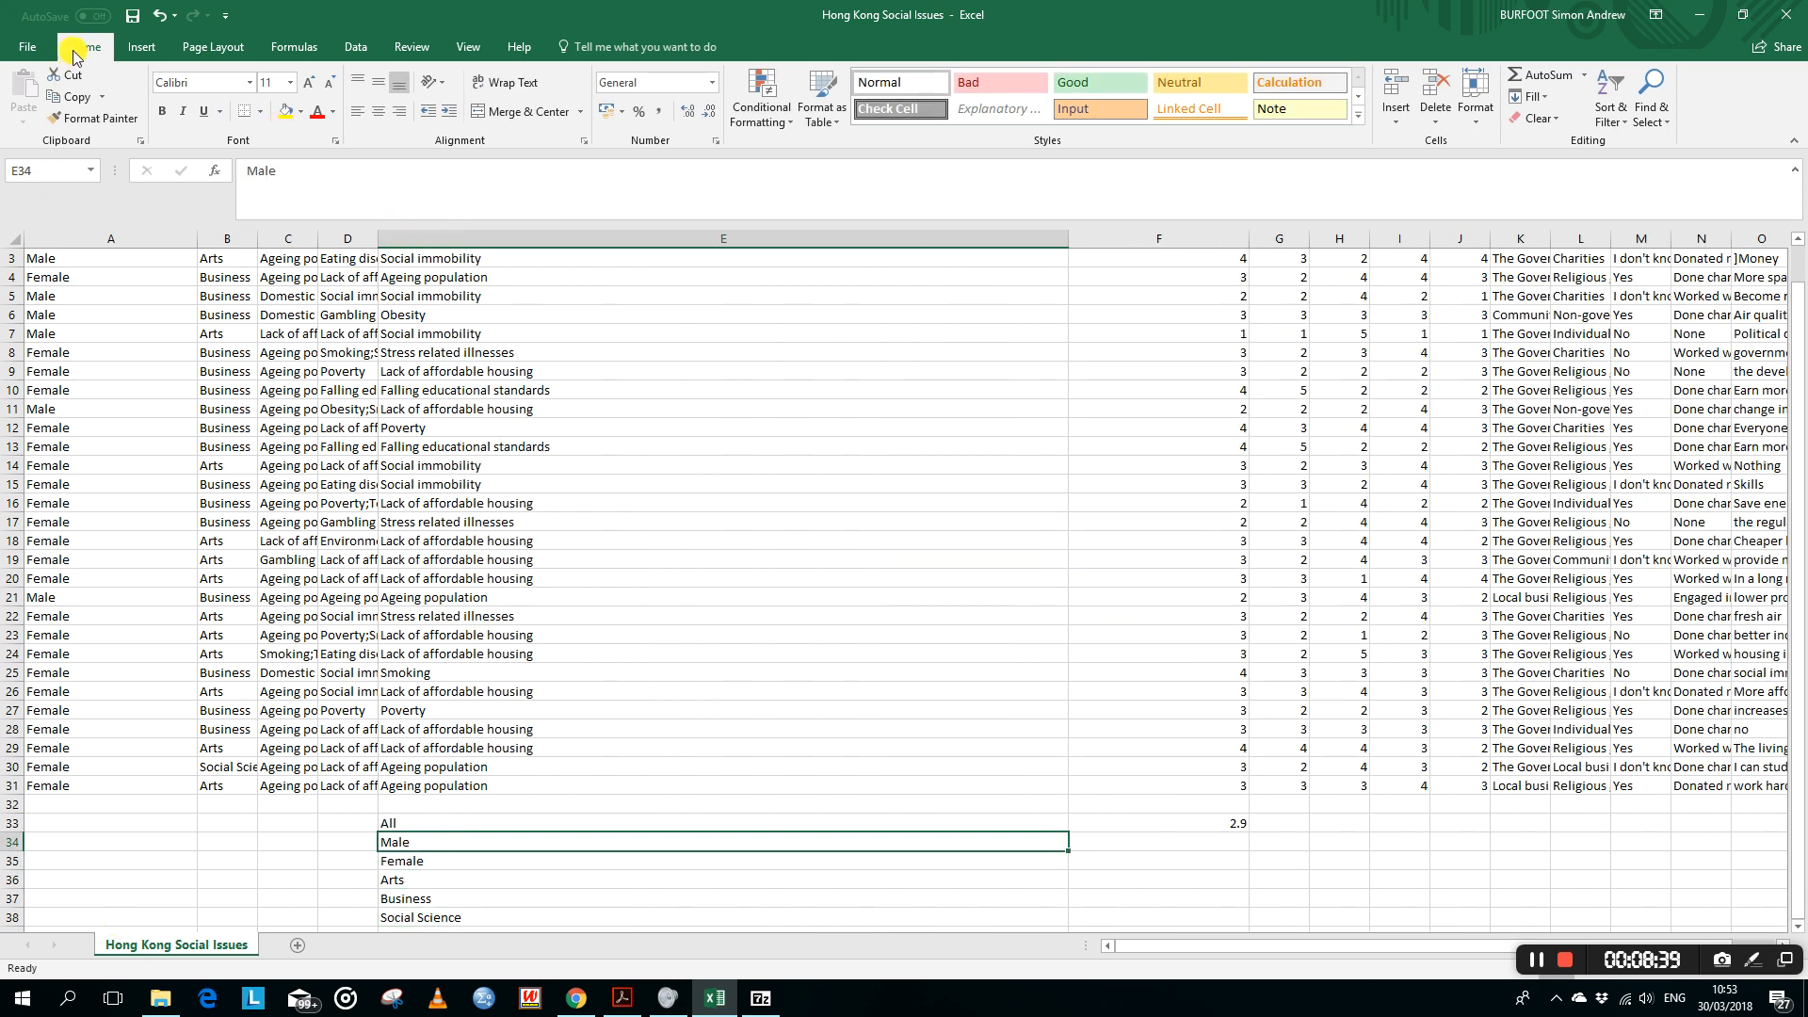
pyautogui.click(157, 16)
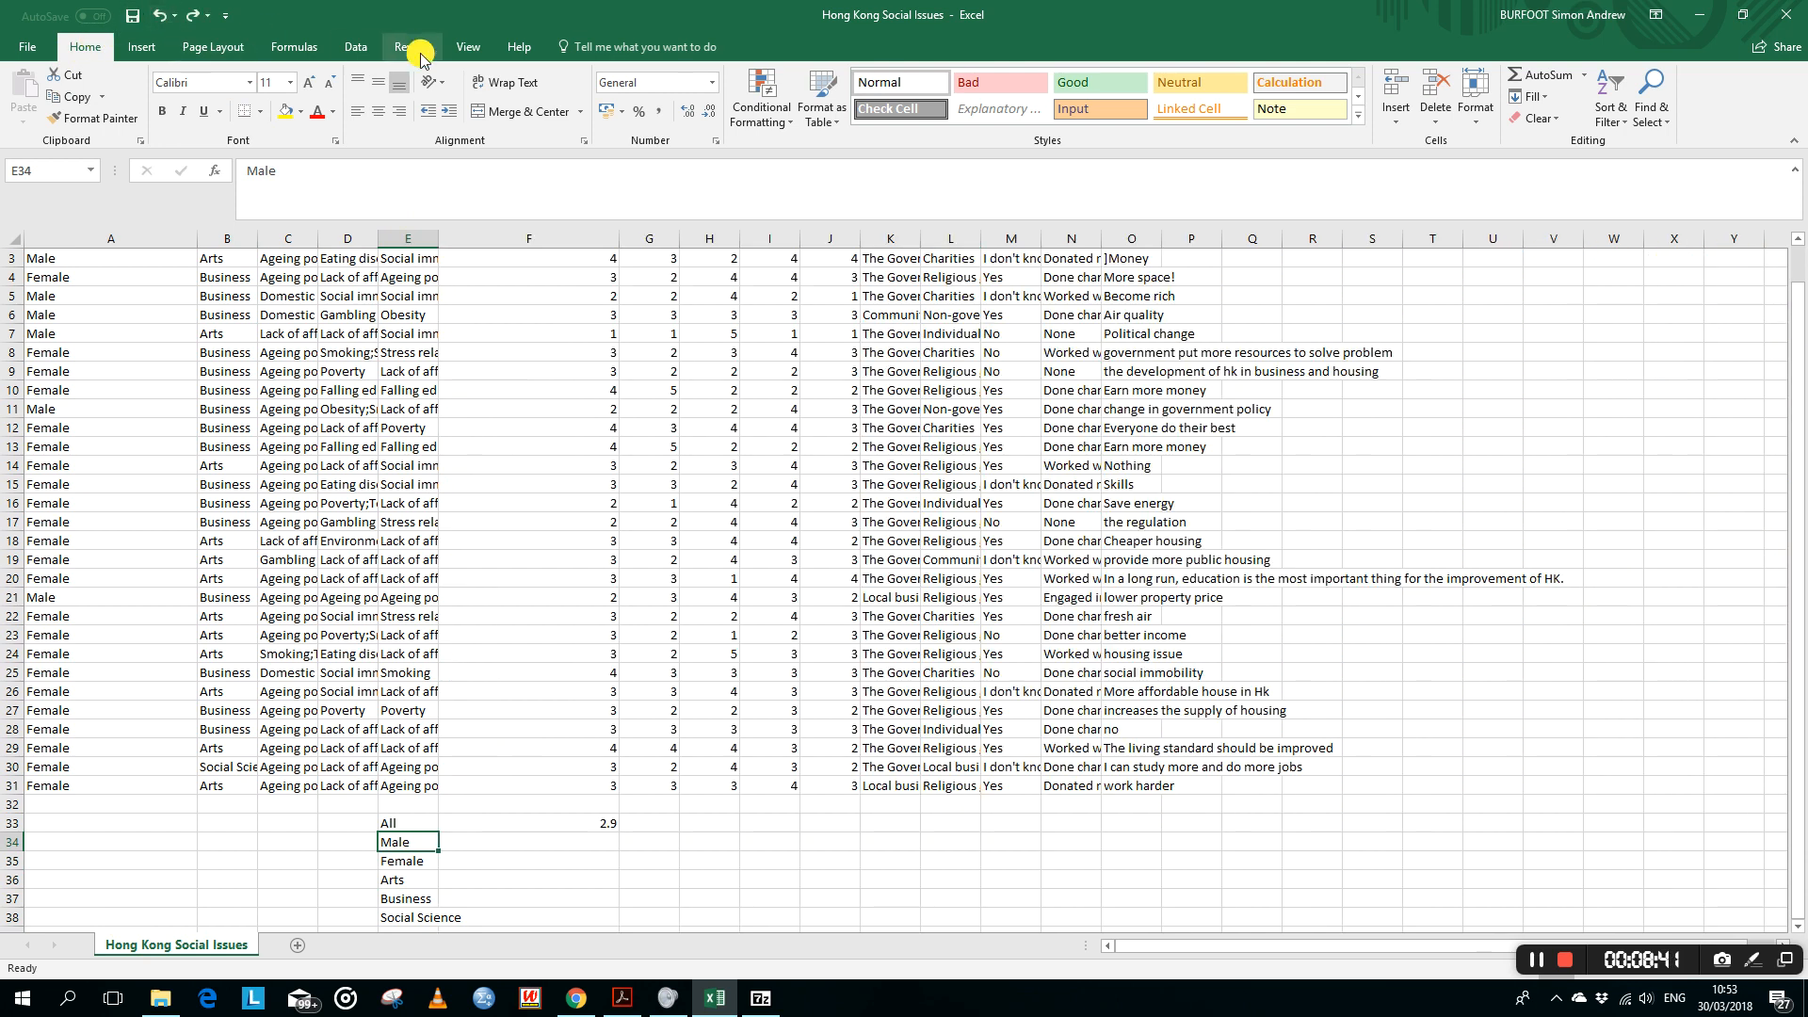
pyautogui.moveTo(440, 238); pyautogui.dragTo(476, 239)
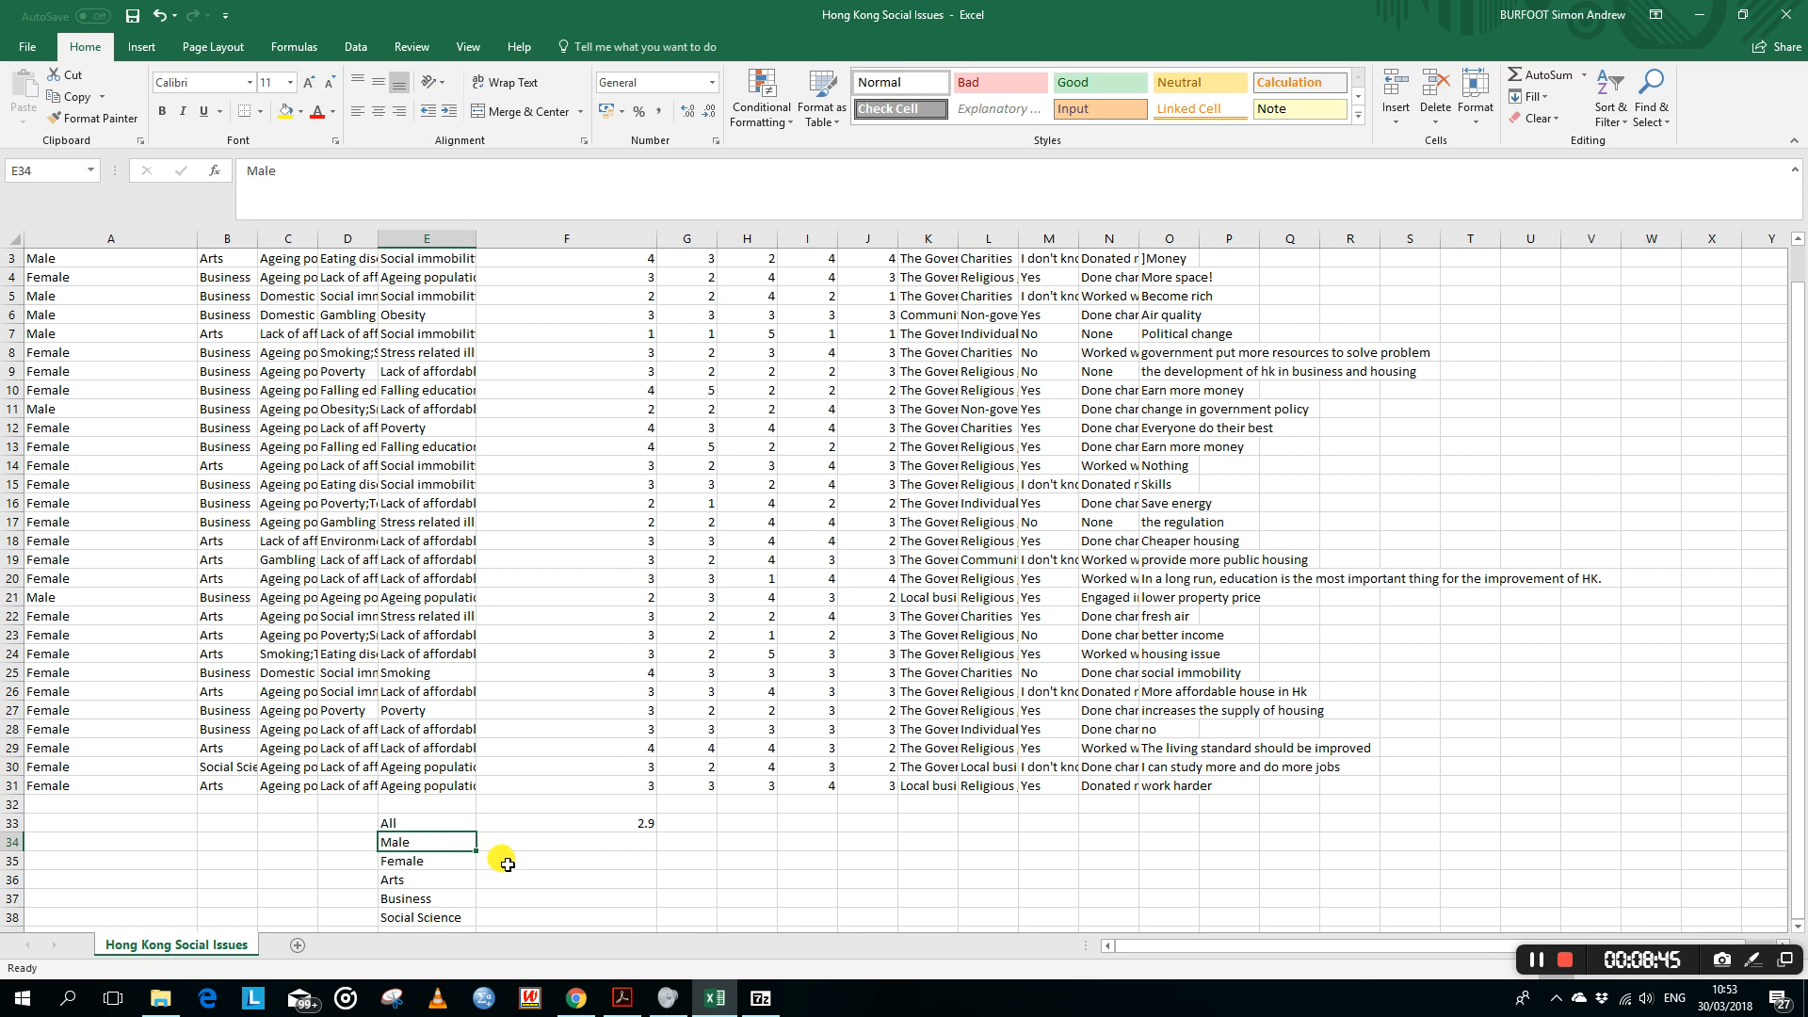
pyautogui.scroll(-2, 507, 864)
pyautogui.scroll(2, 506, 865)
pyautogui.scroll(1, 507, 865)
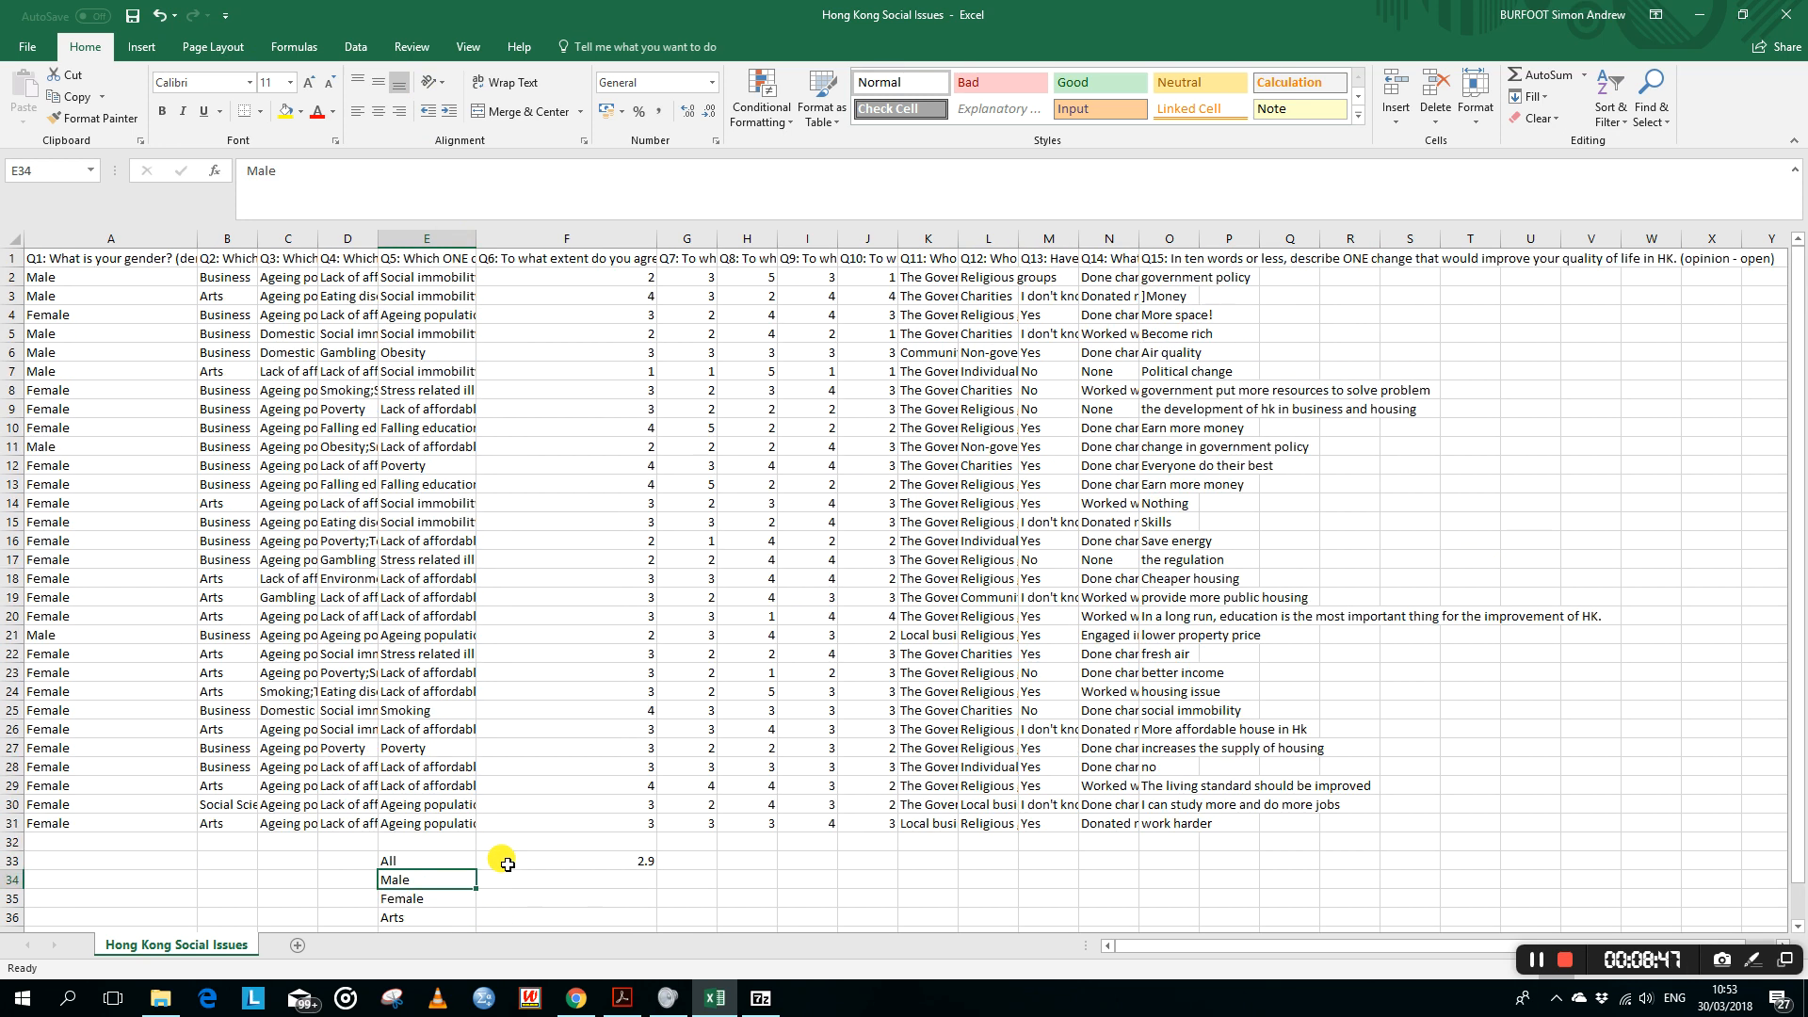
# Step: Sort all survey responses by the Q1 gender column from A to Z, treating the first row as headers
pyautogui.click(43, 258)
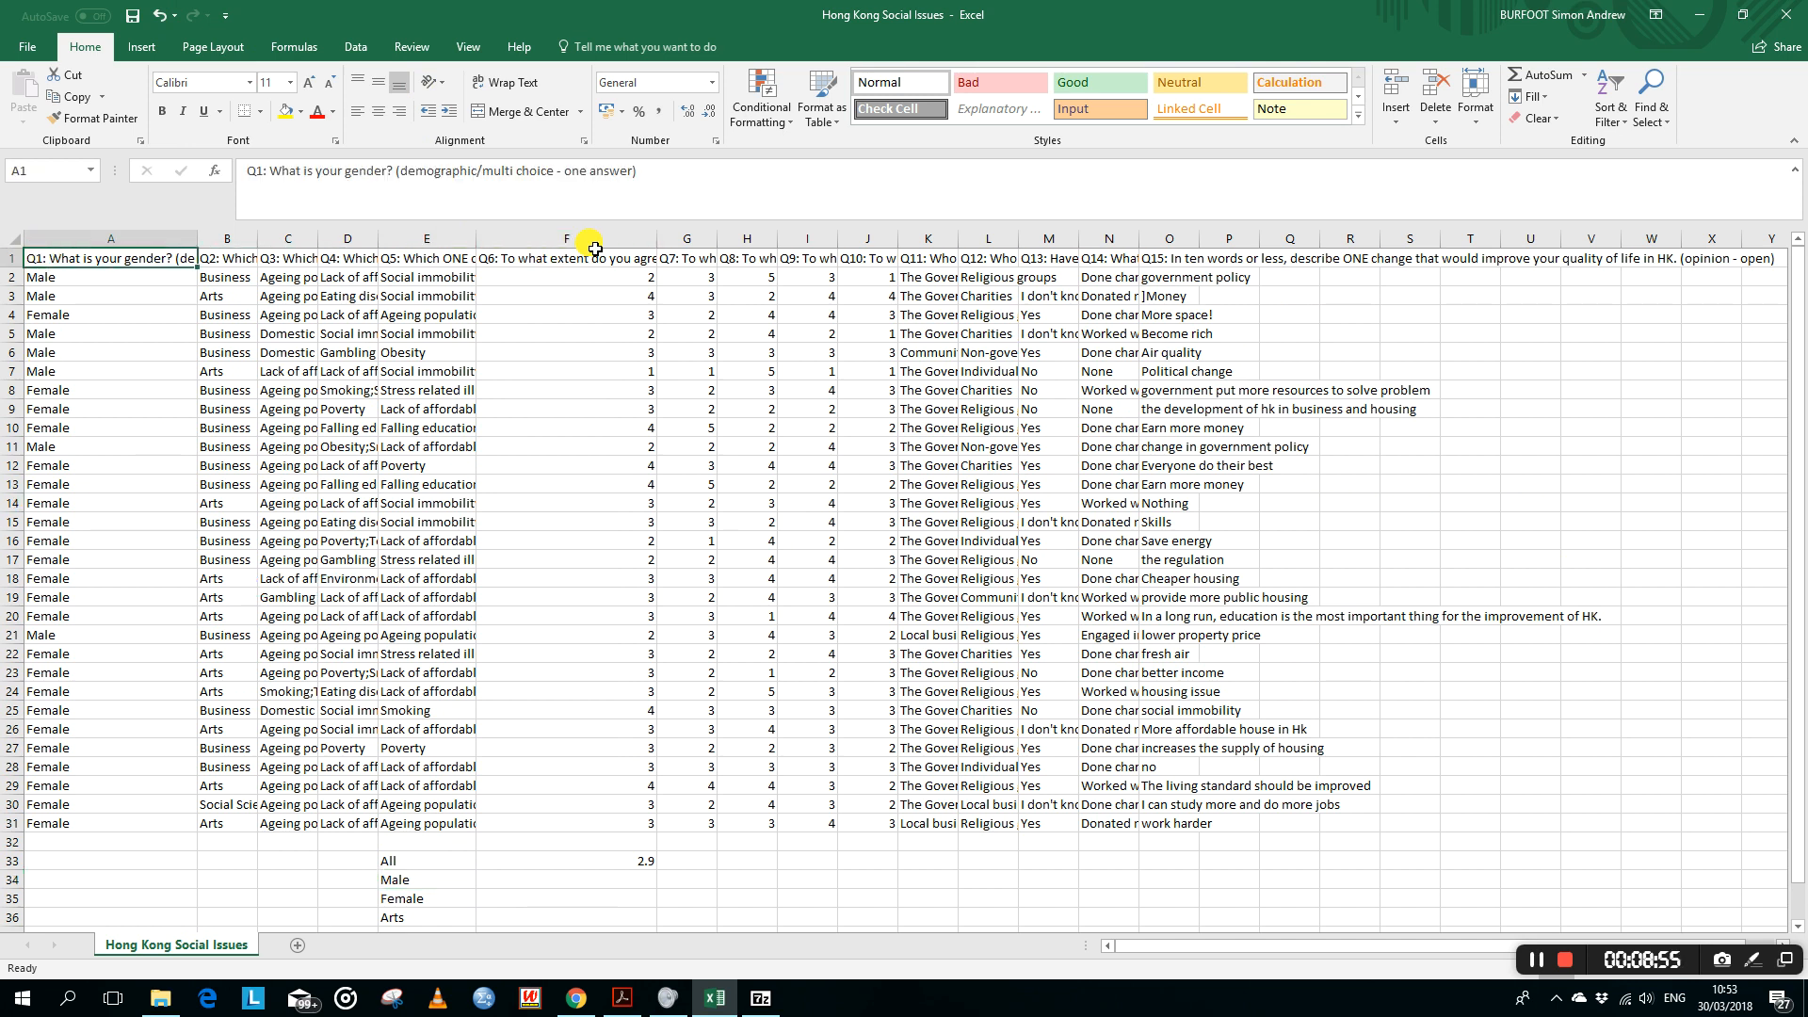
pyautogui.click(359, 48)
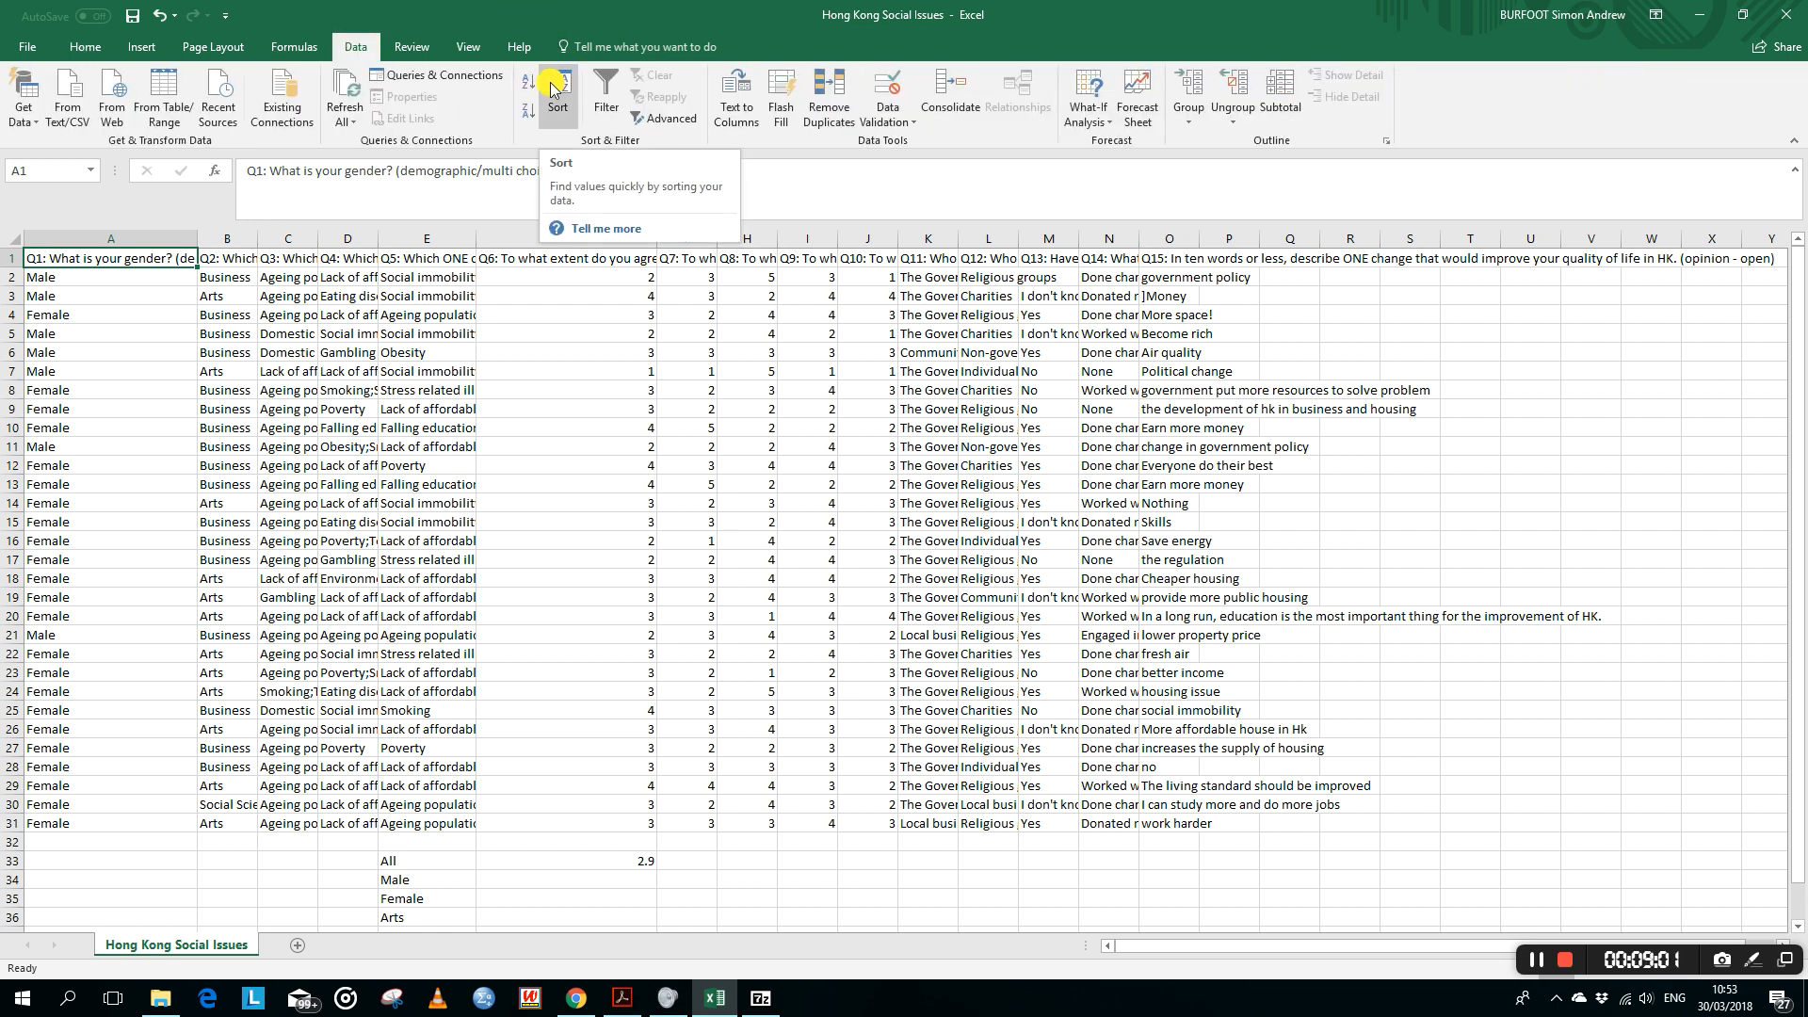
pyautogui.click(555, 90)
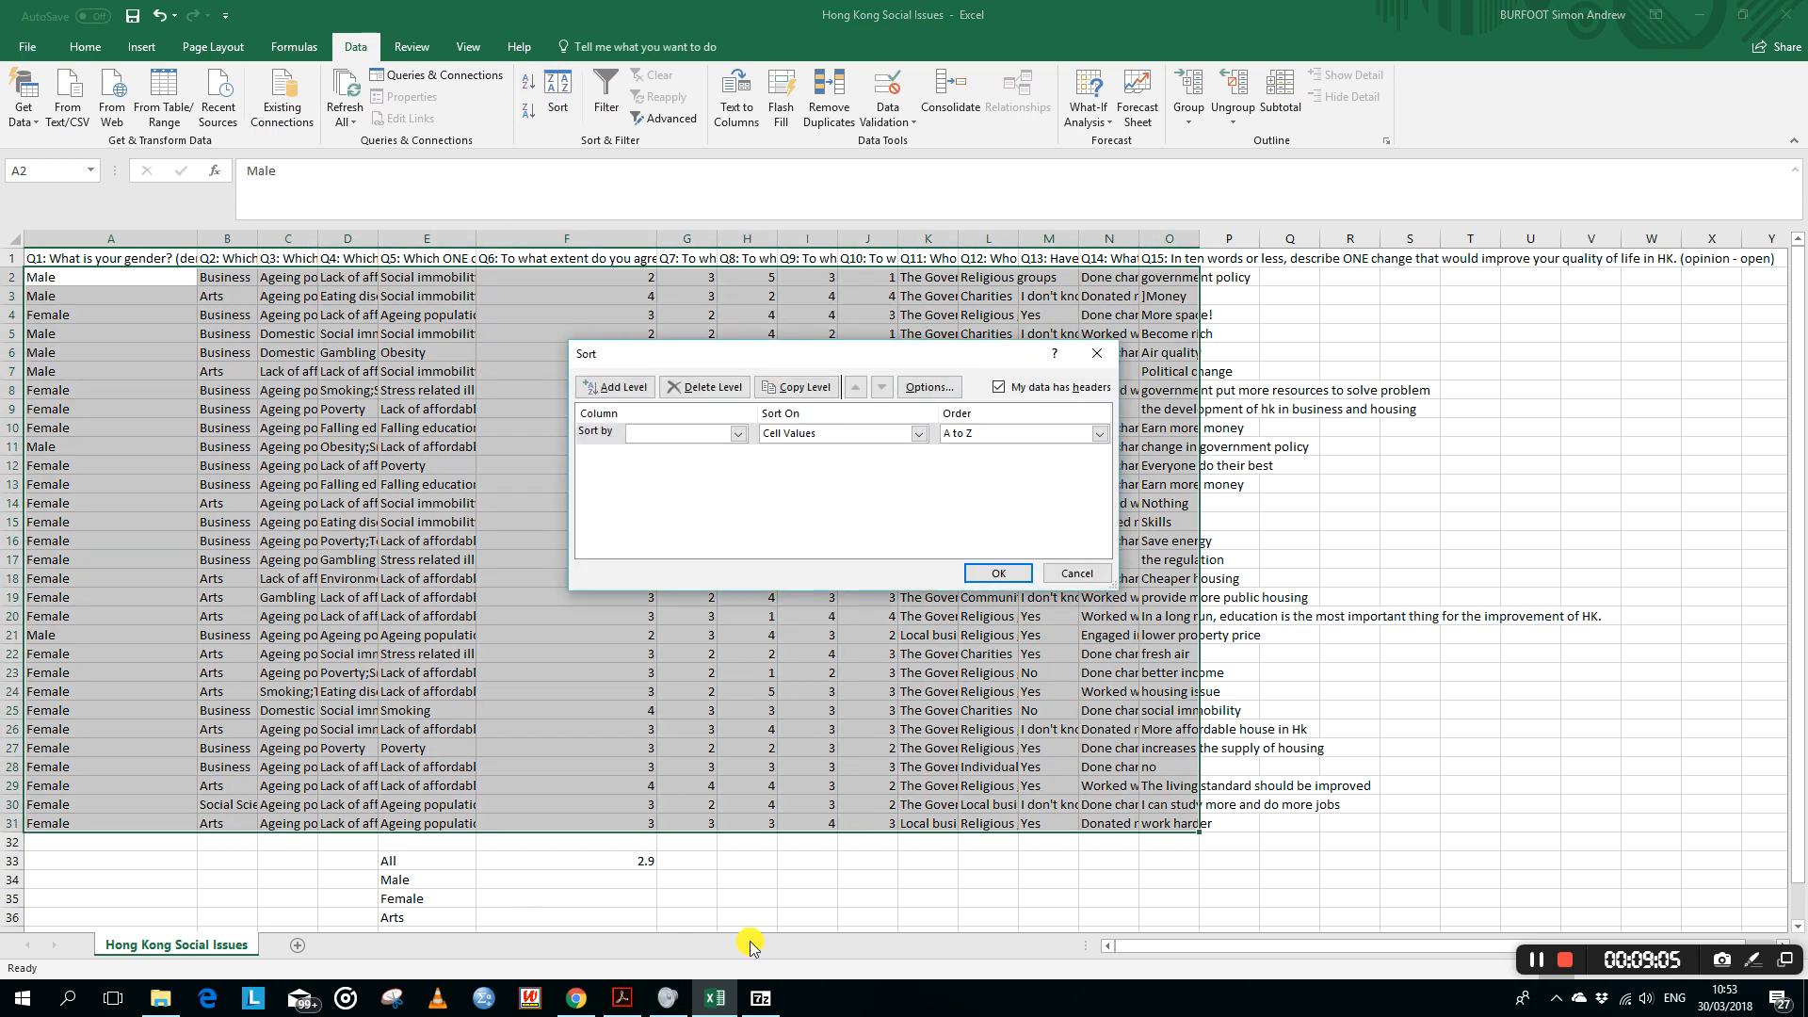
pyautogui.click(1000, 389)
pyautogui.click(741, 438)
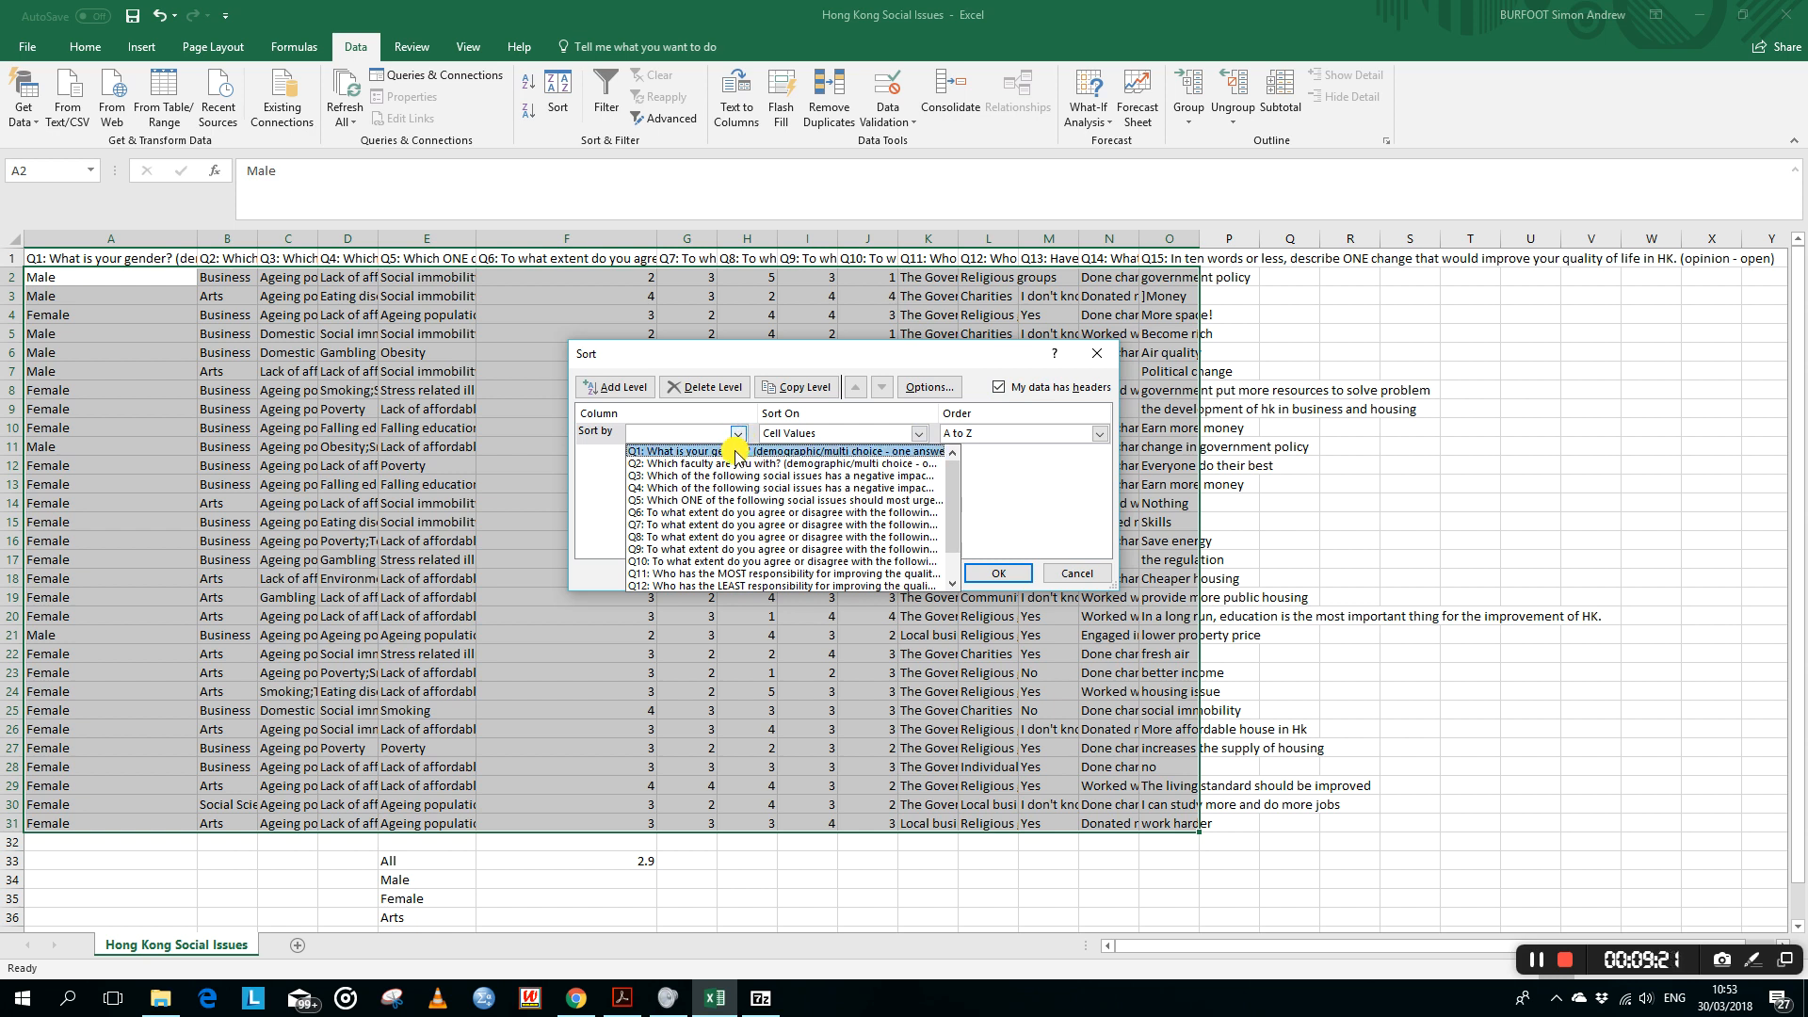
pyautogui.click(735, 453)
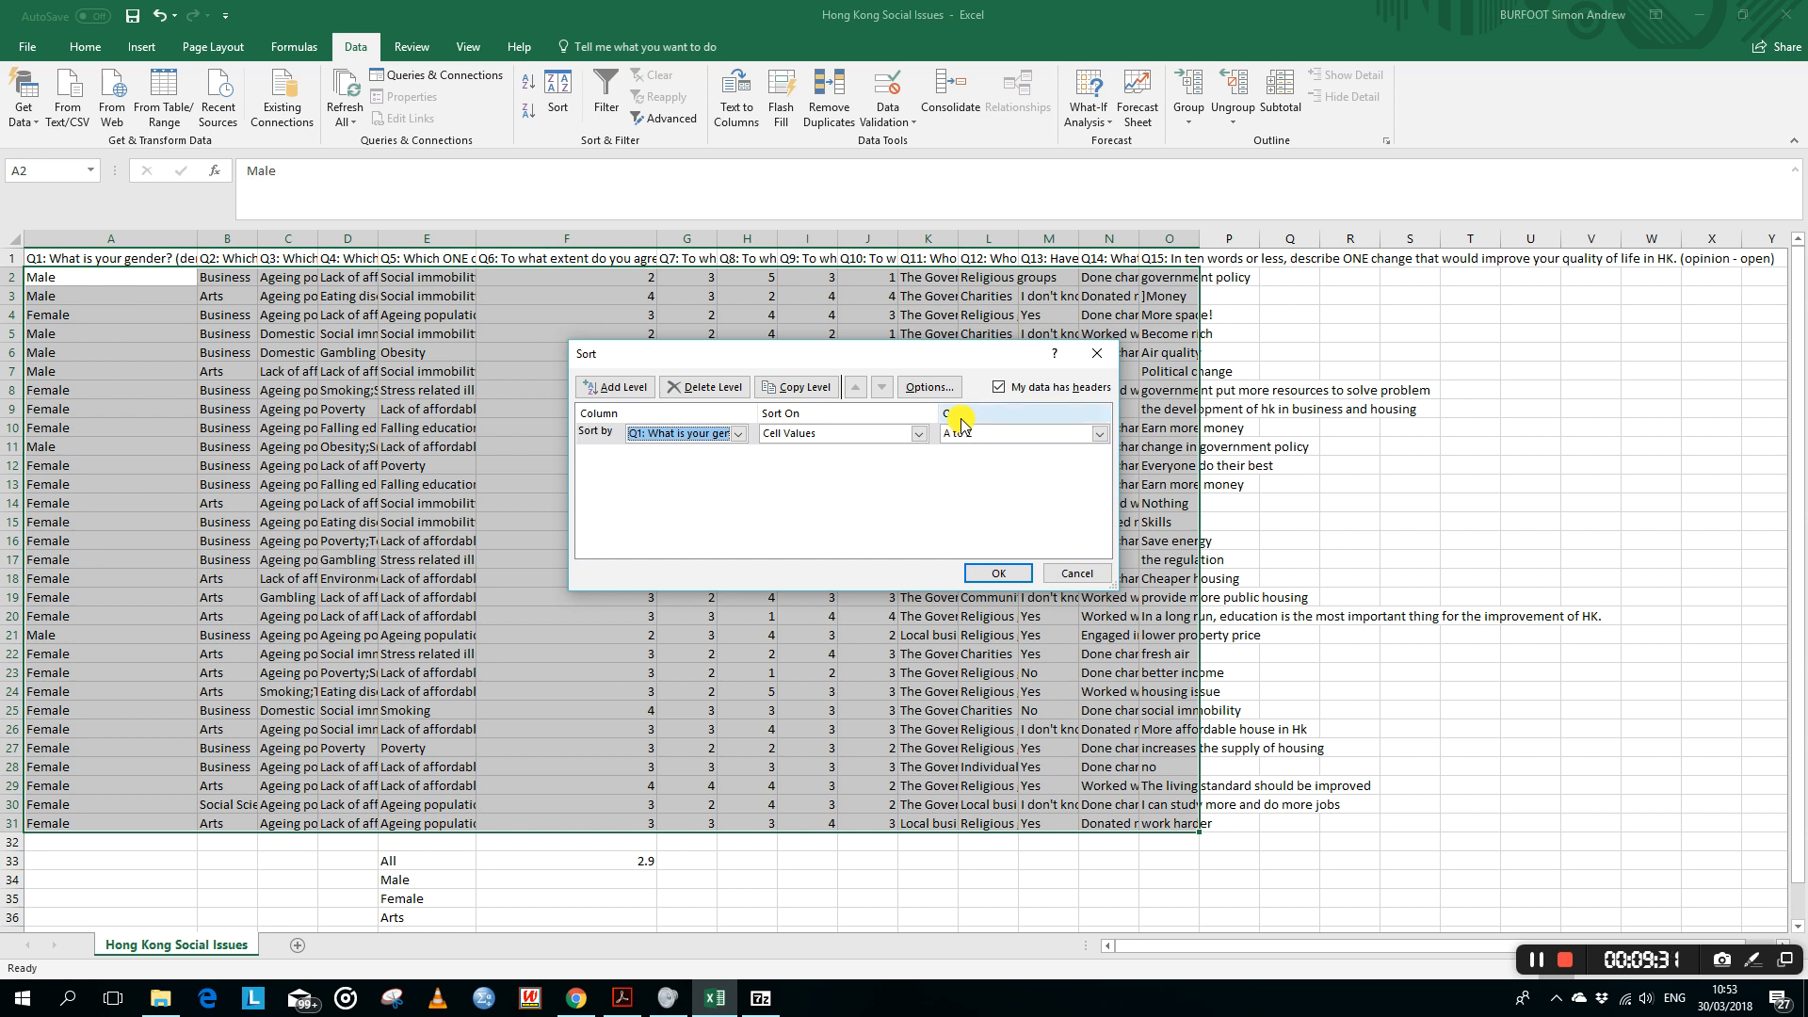
pyautogui.click(1100, 435)
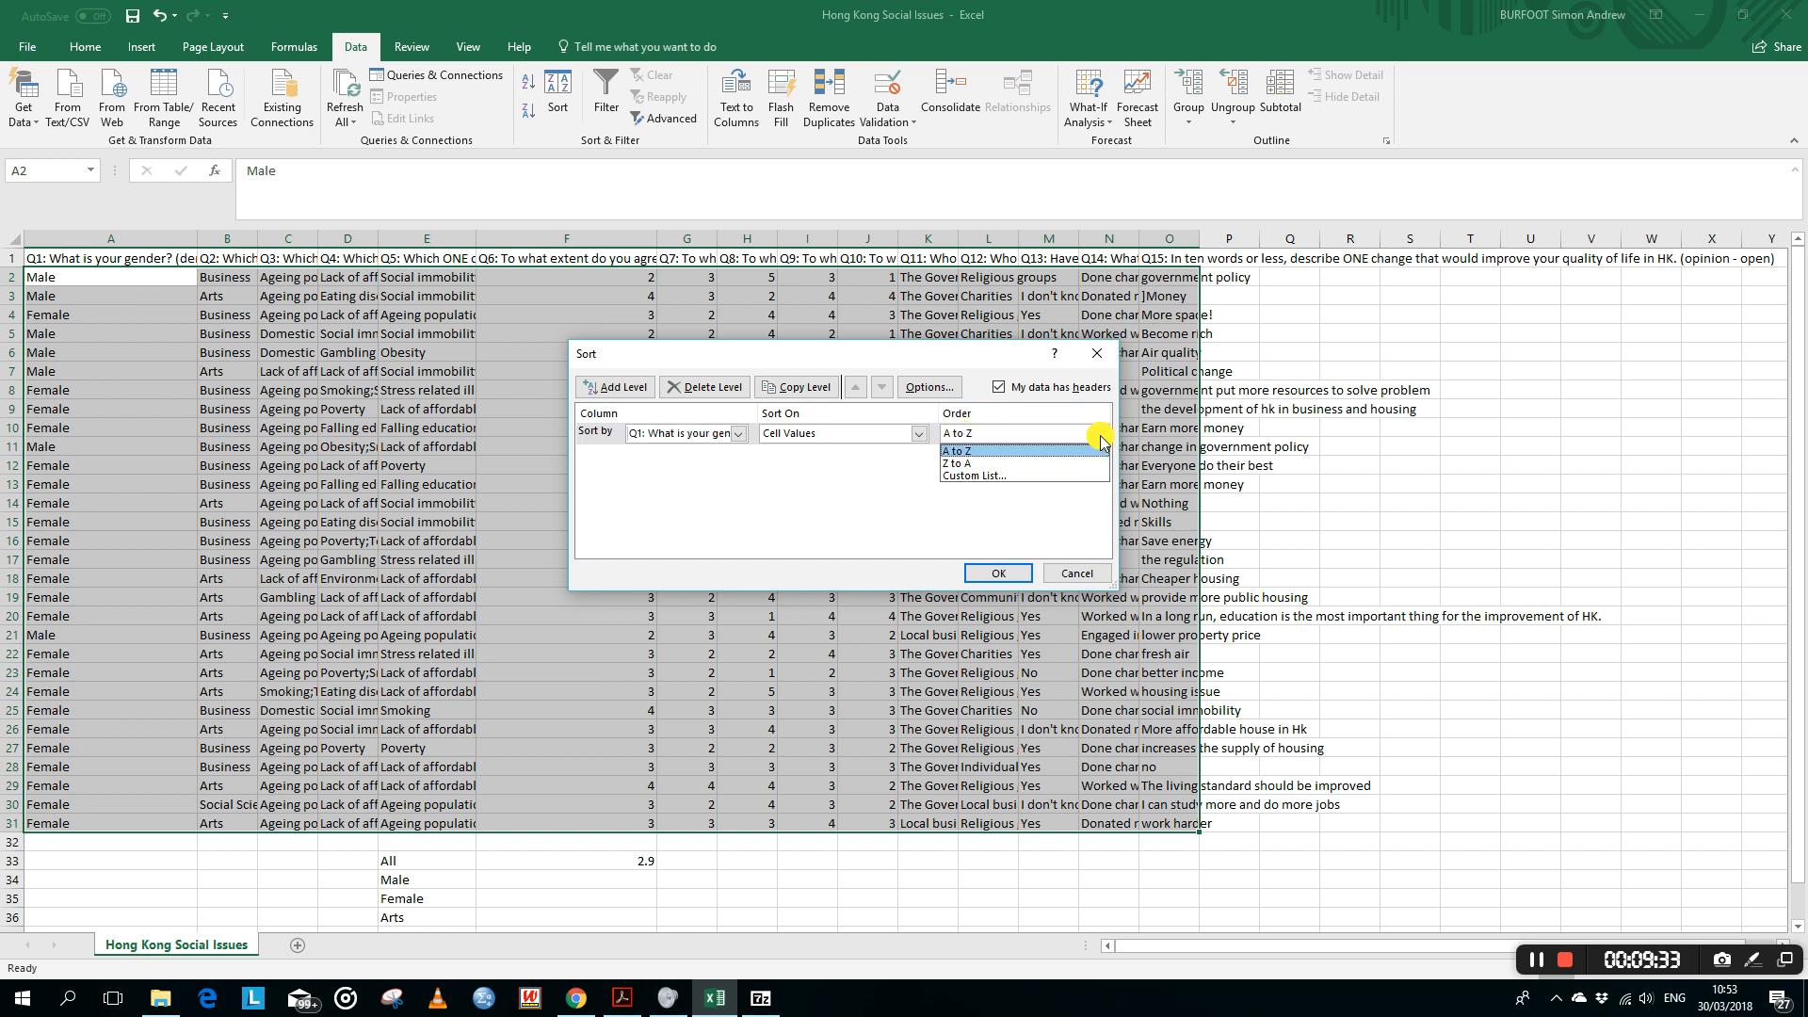
pyautogui.click(1101, 437)
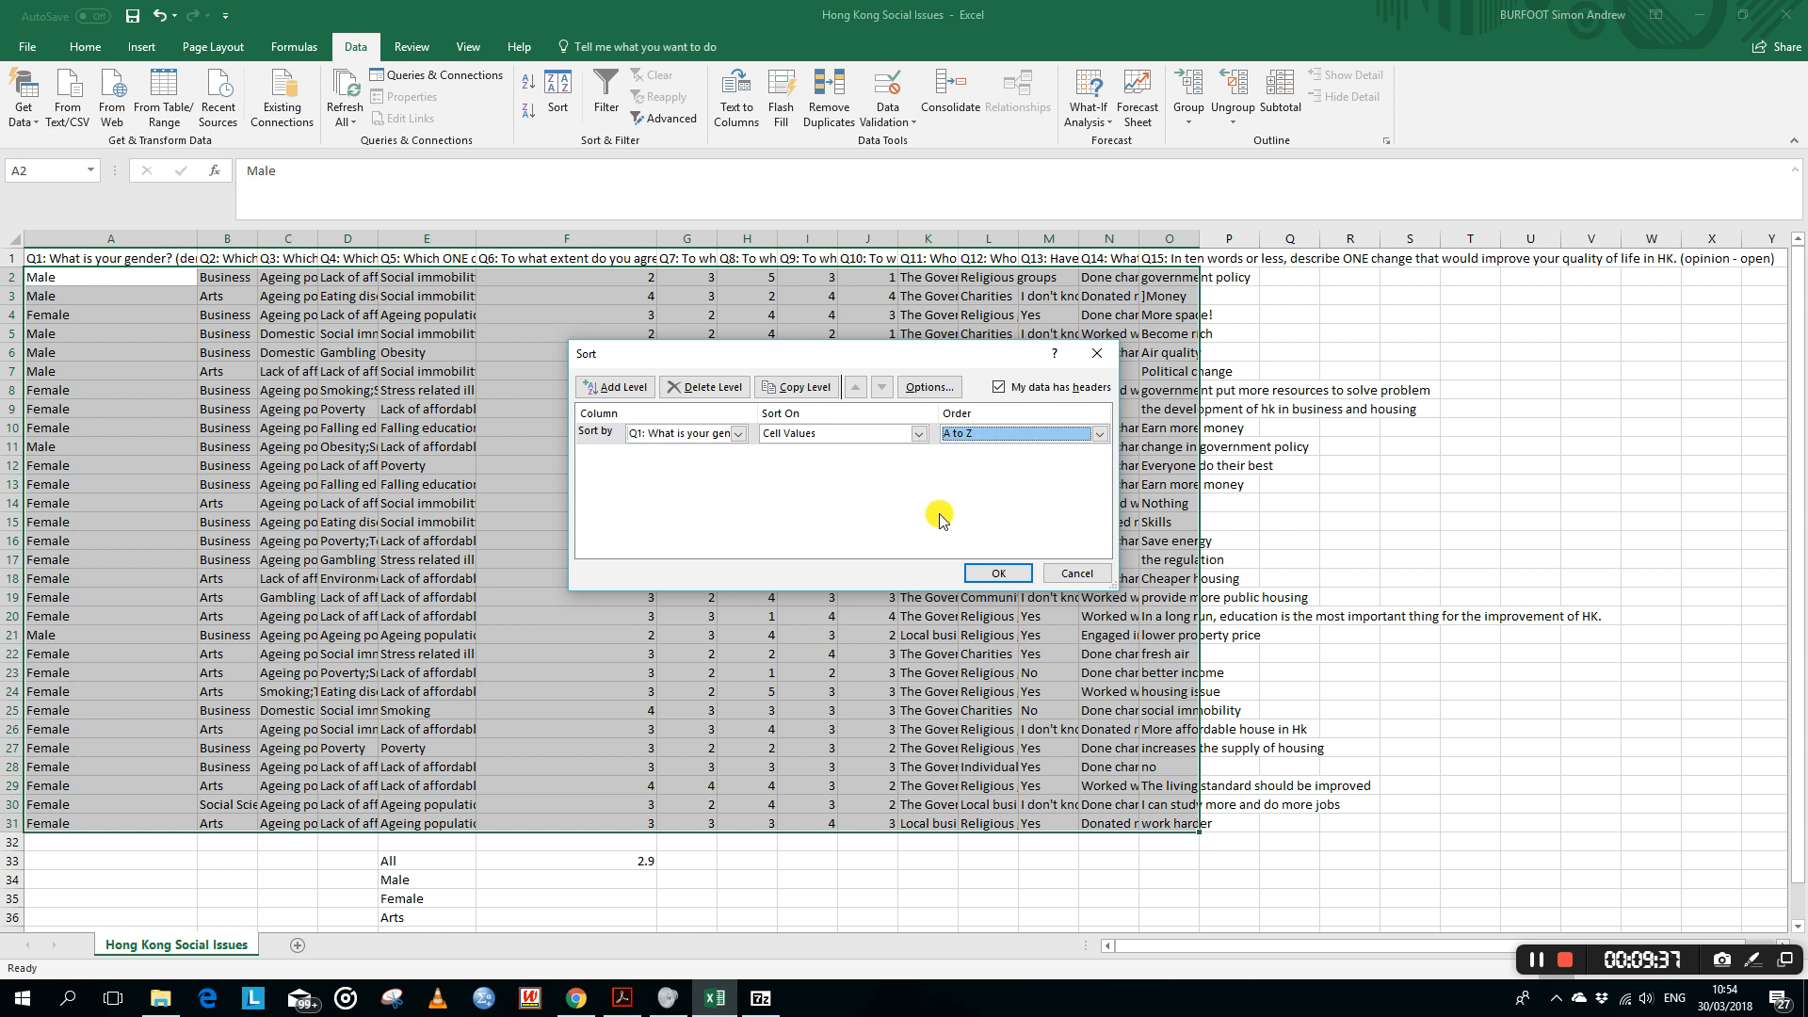
pyautogui.click(992, 574)
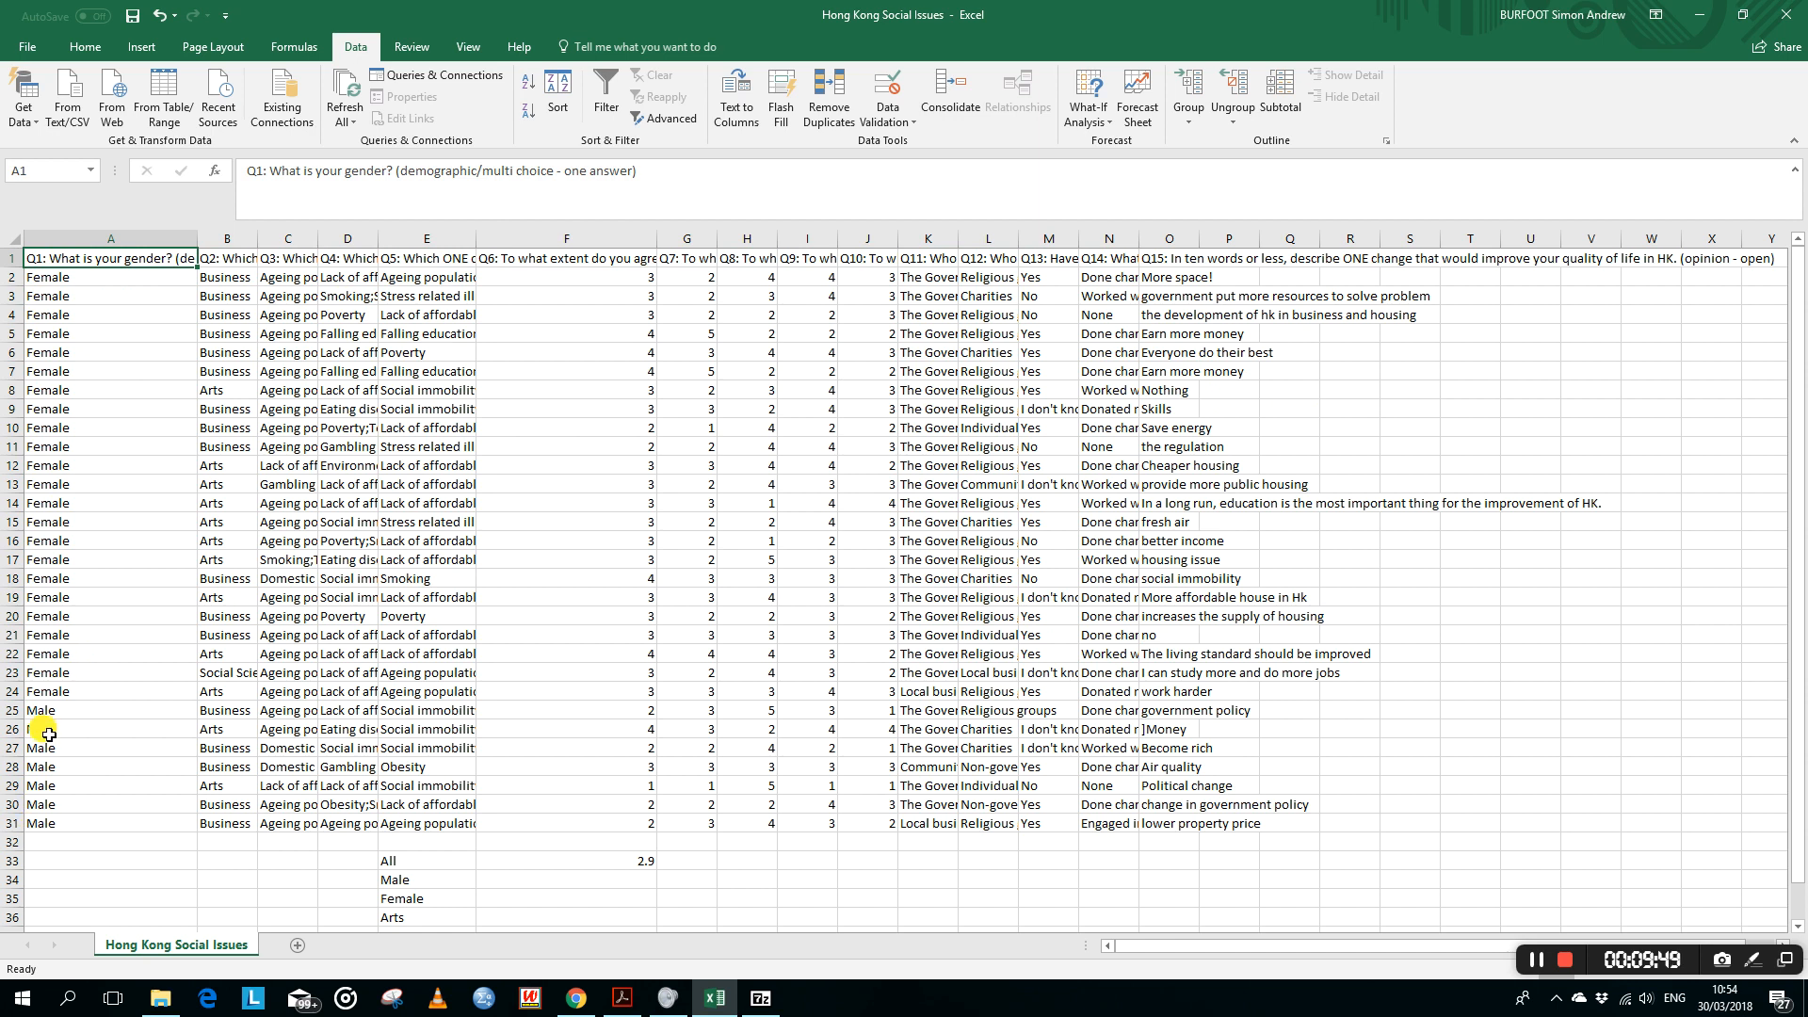
# Step: Shade the Male response rows 25 to 31 with a light orange fill
pyautogui.moveTo(7, 711); pyautogui.dragTo(23, 823)
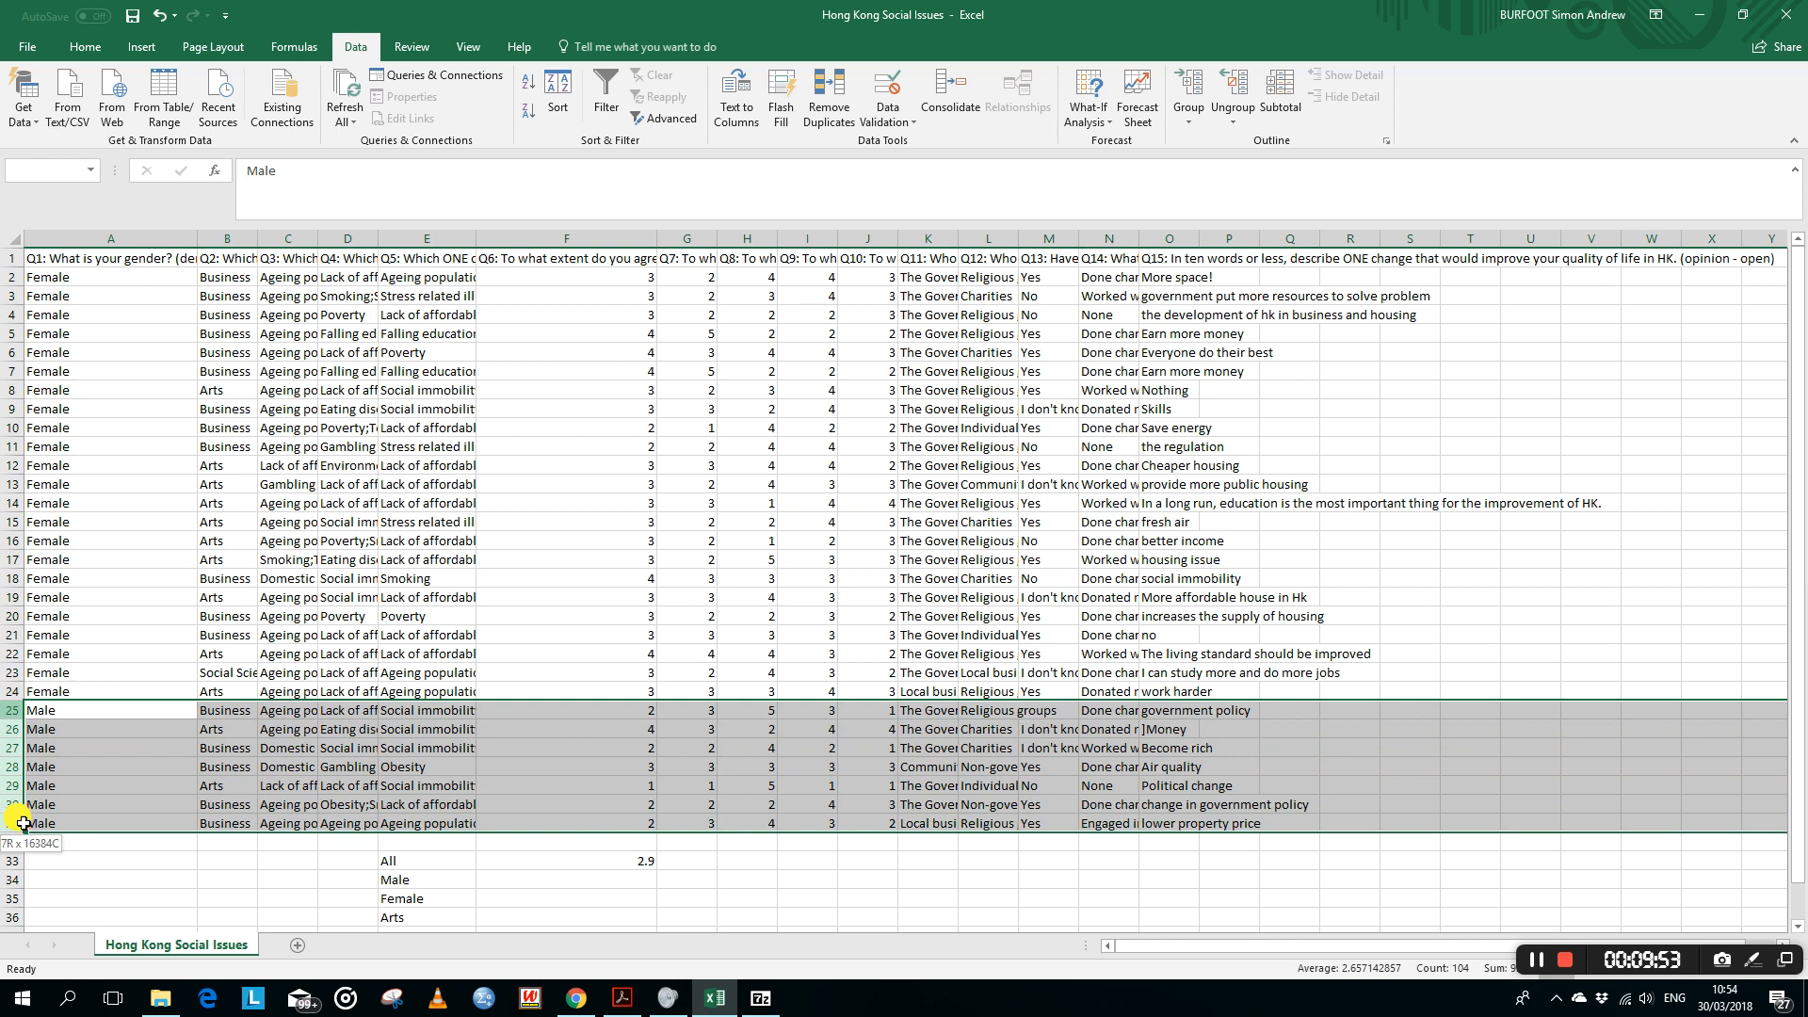
pyautogui.click(95, 45)
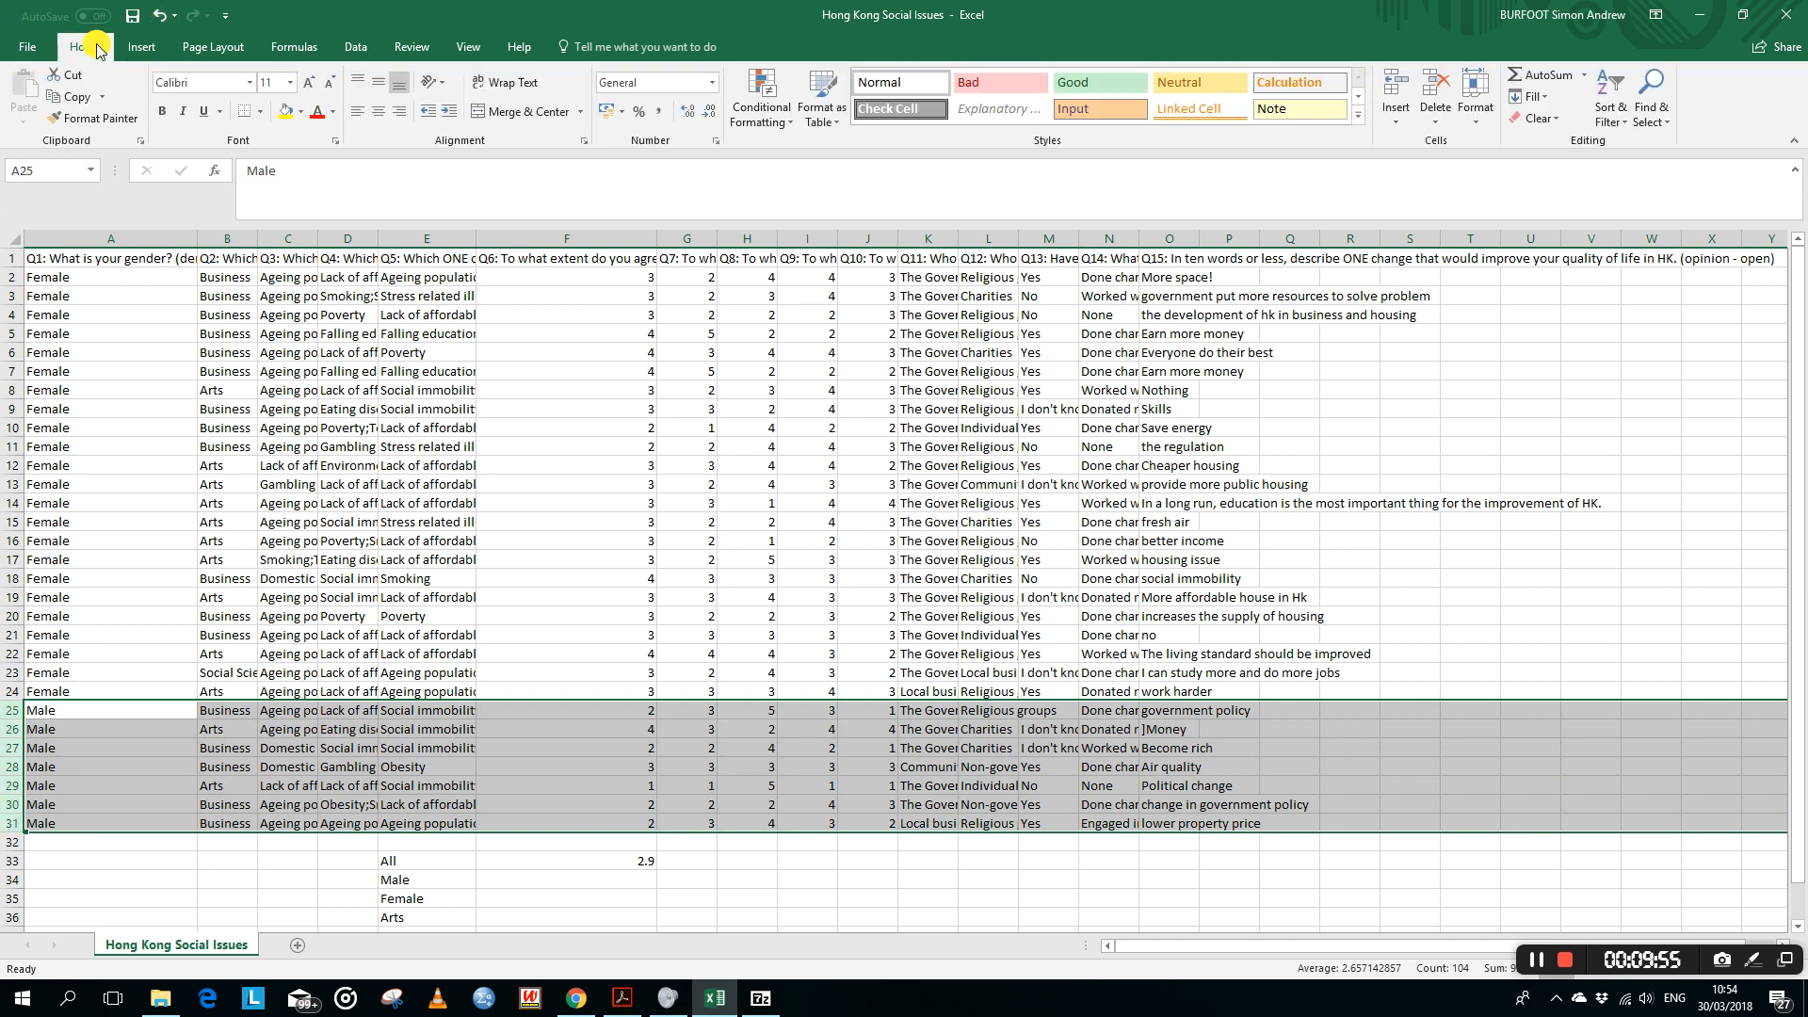
pyautogui.click(305, 117)
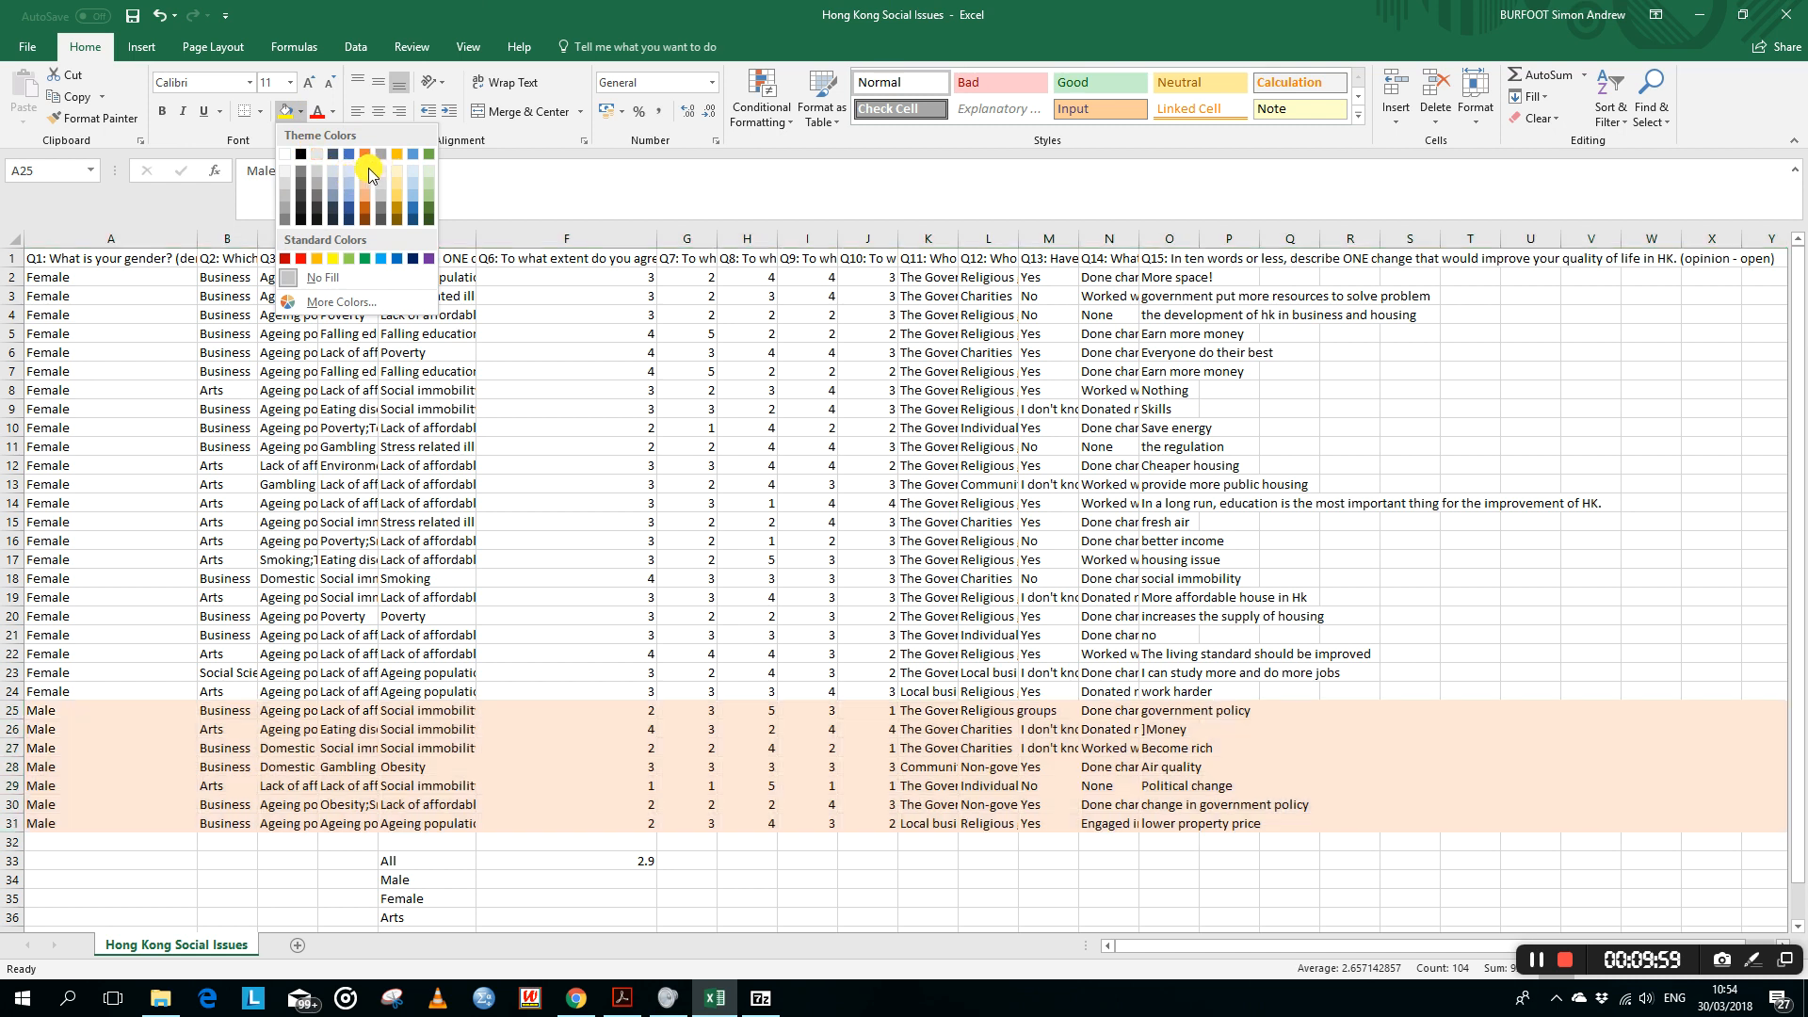
pyautogui.click(364, 172)
pyautogui.click(188, 519)
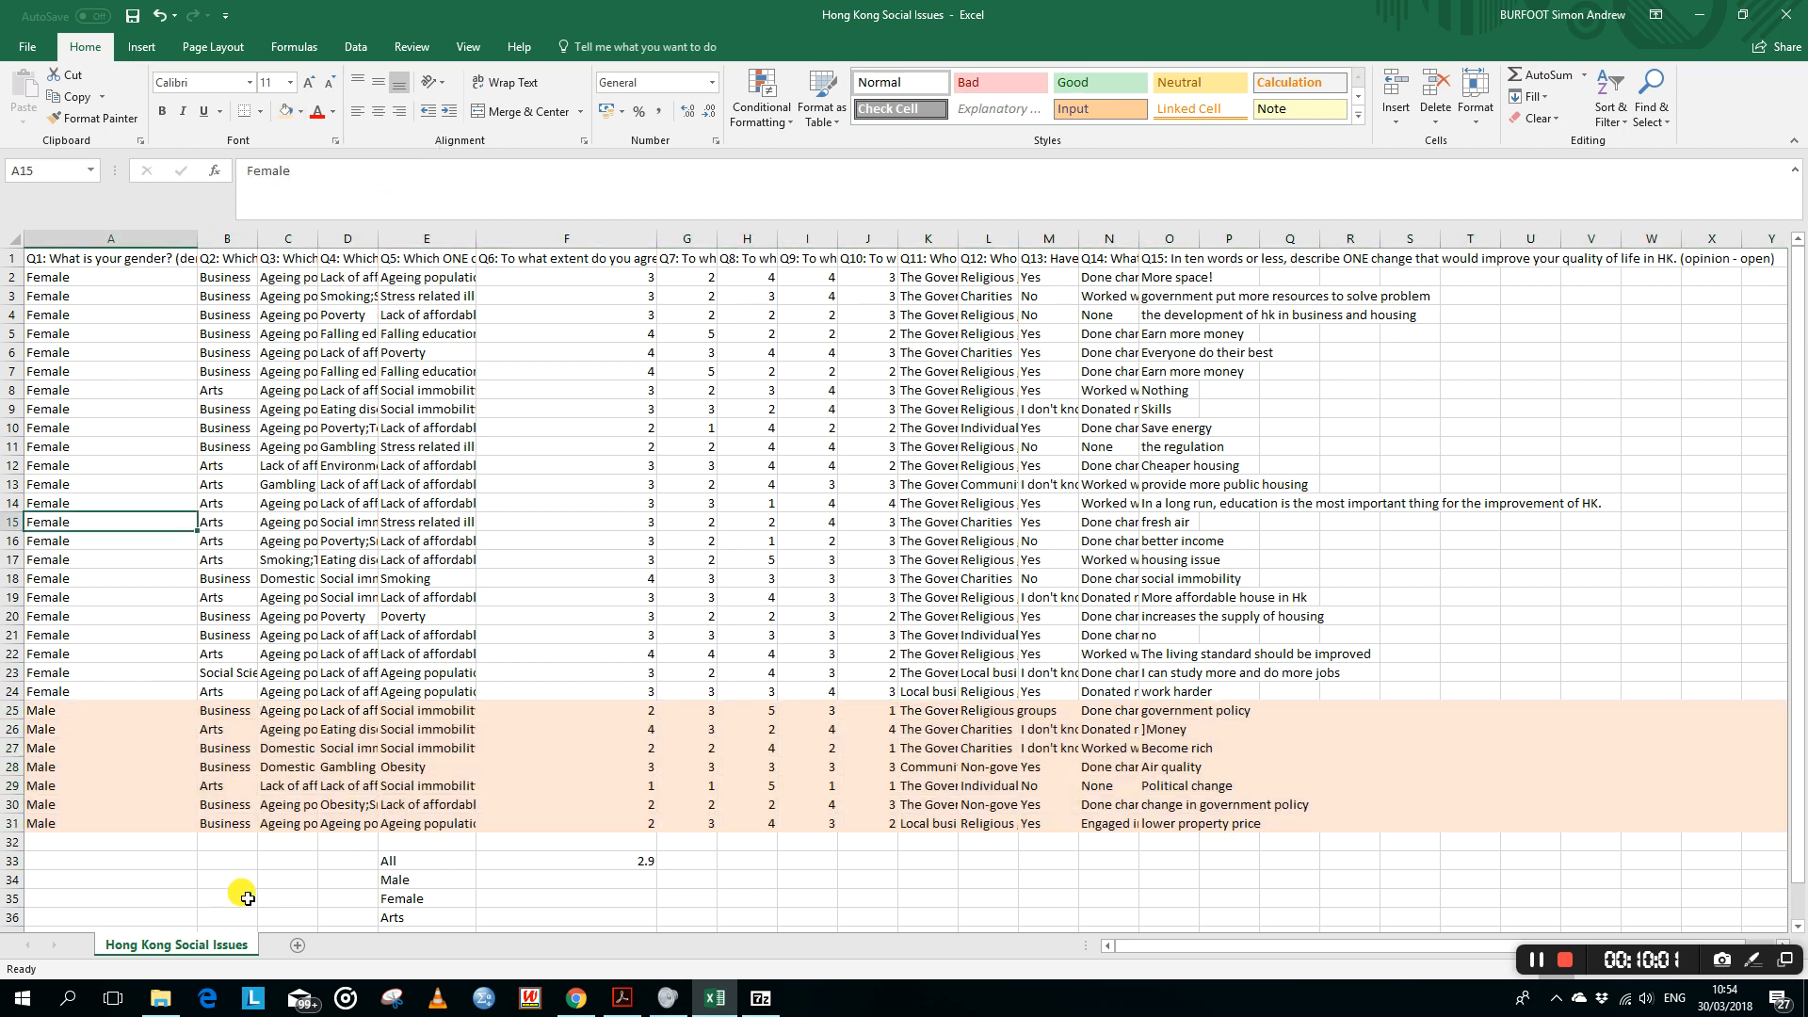
# Step: Calculate the male average for Q6 in cell F34 by averaging F25:F31
pyautogui.scroll(-1, 384, 749)
pyautogui.scroll(1, 388, 763)
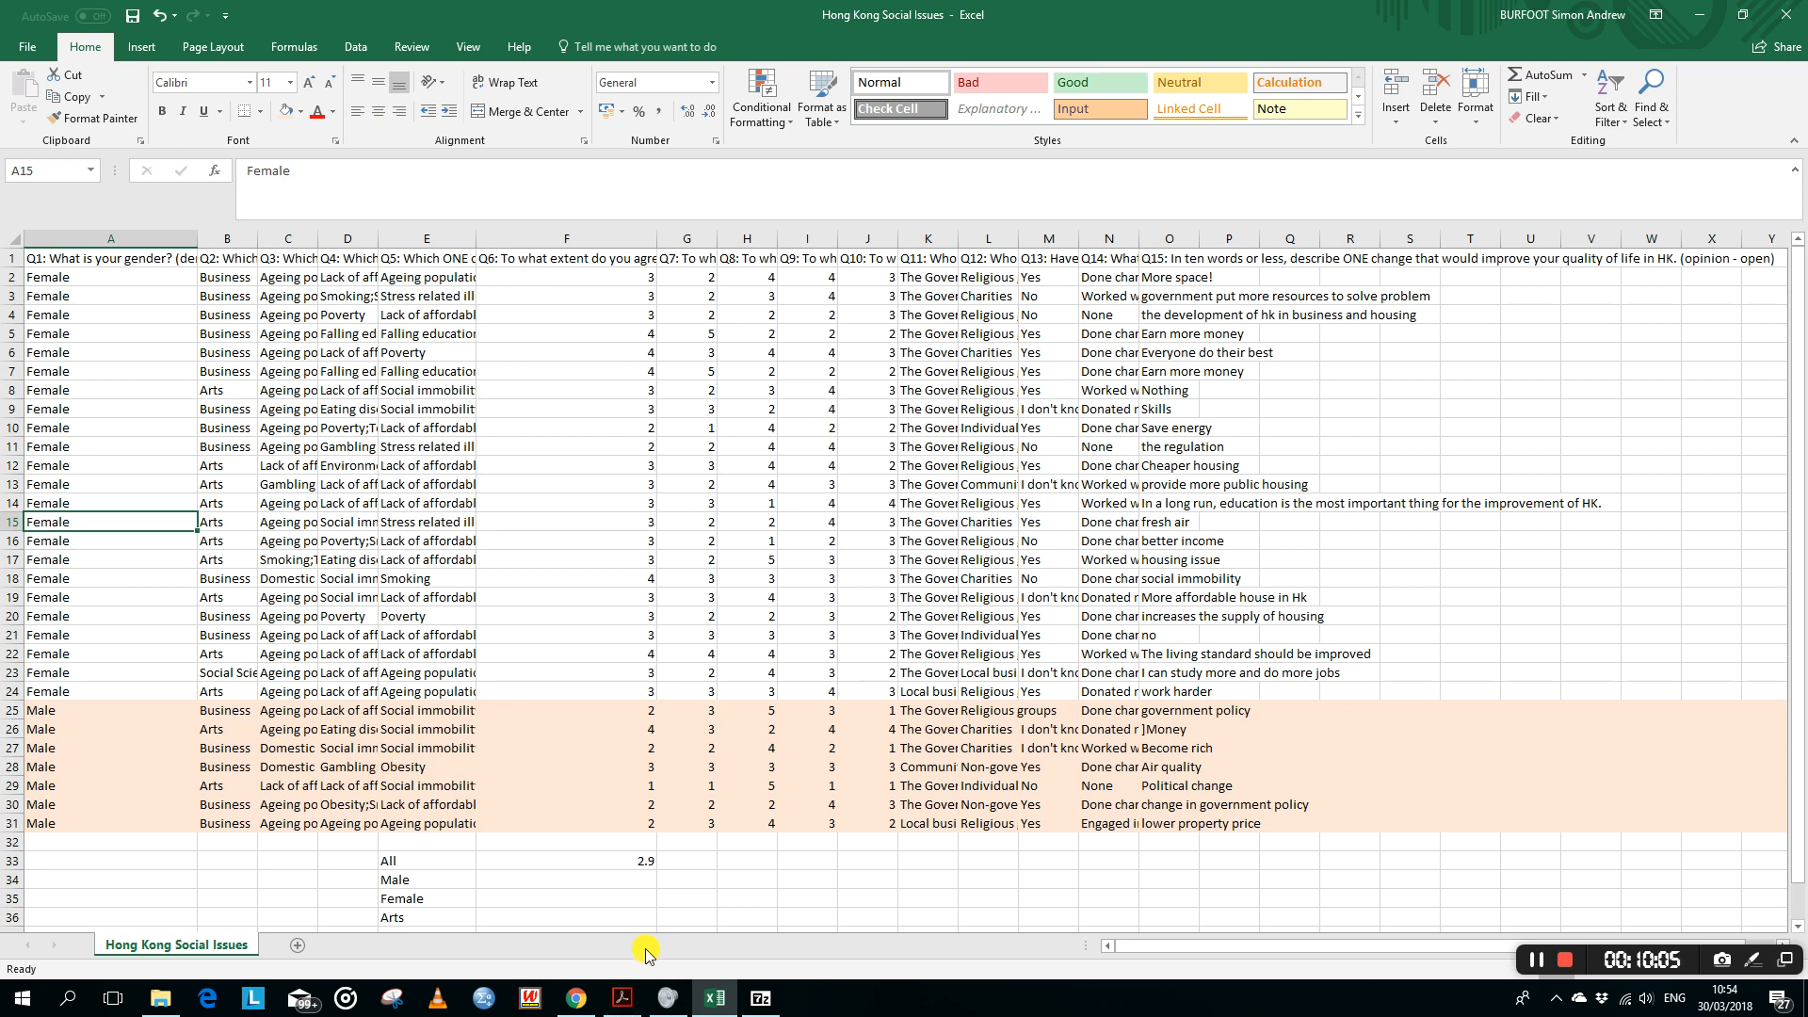
pyautogui.click(637, 878)
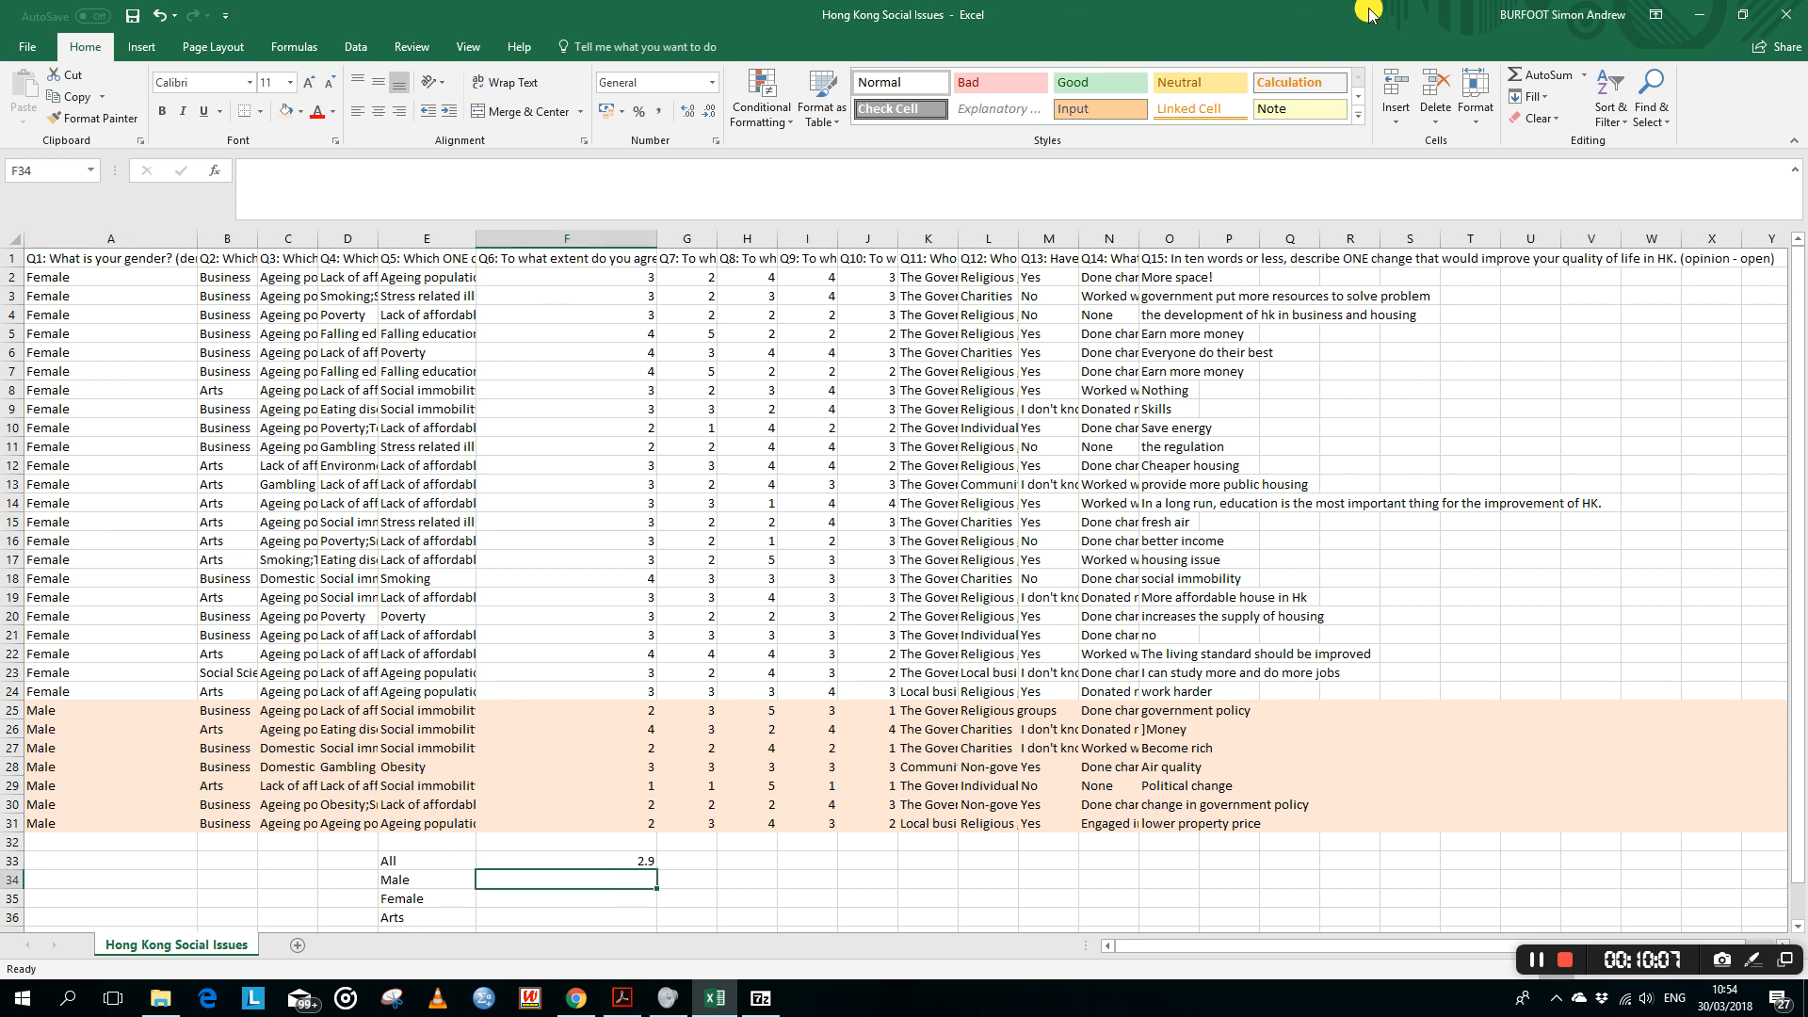
pyautogui.click(1586, 77)
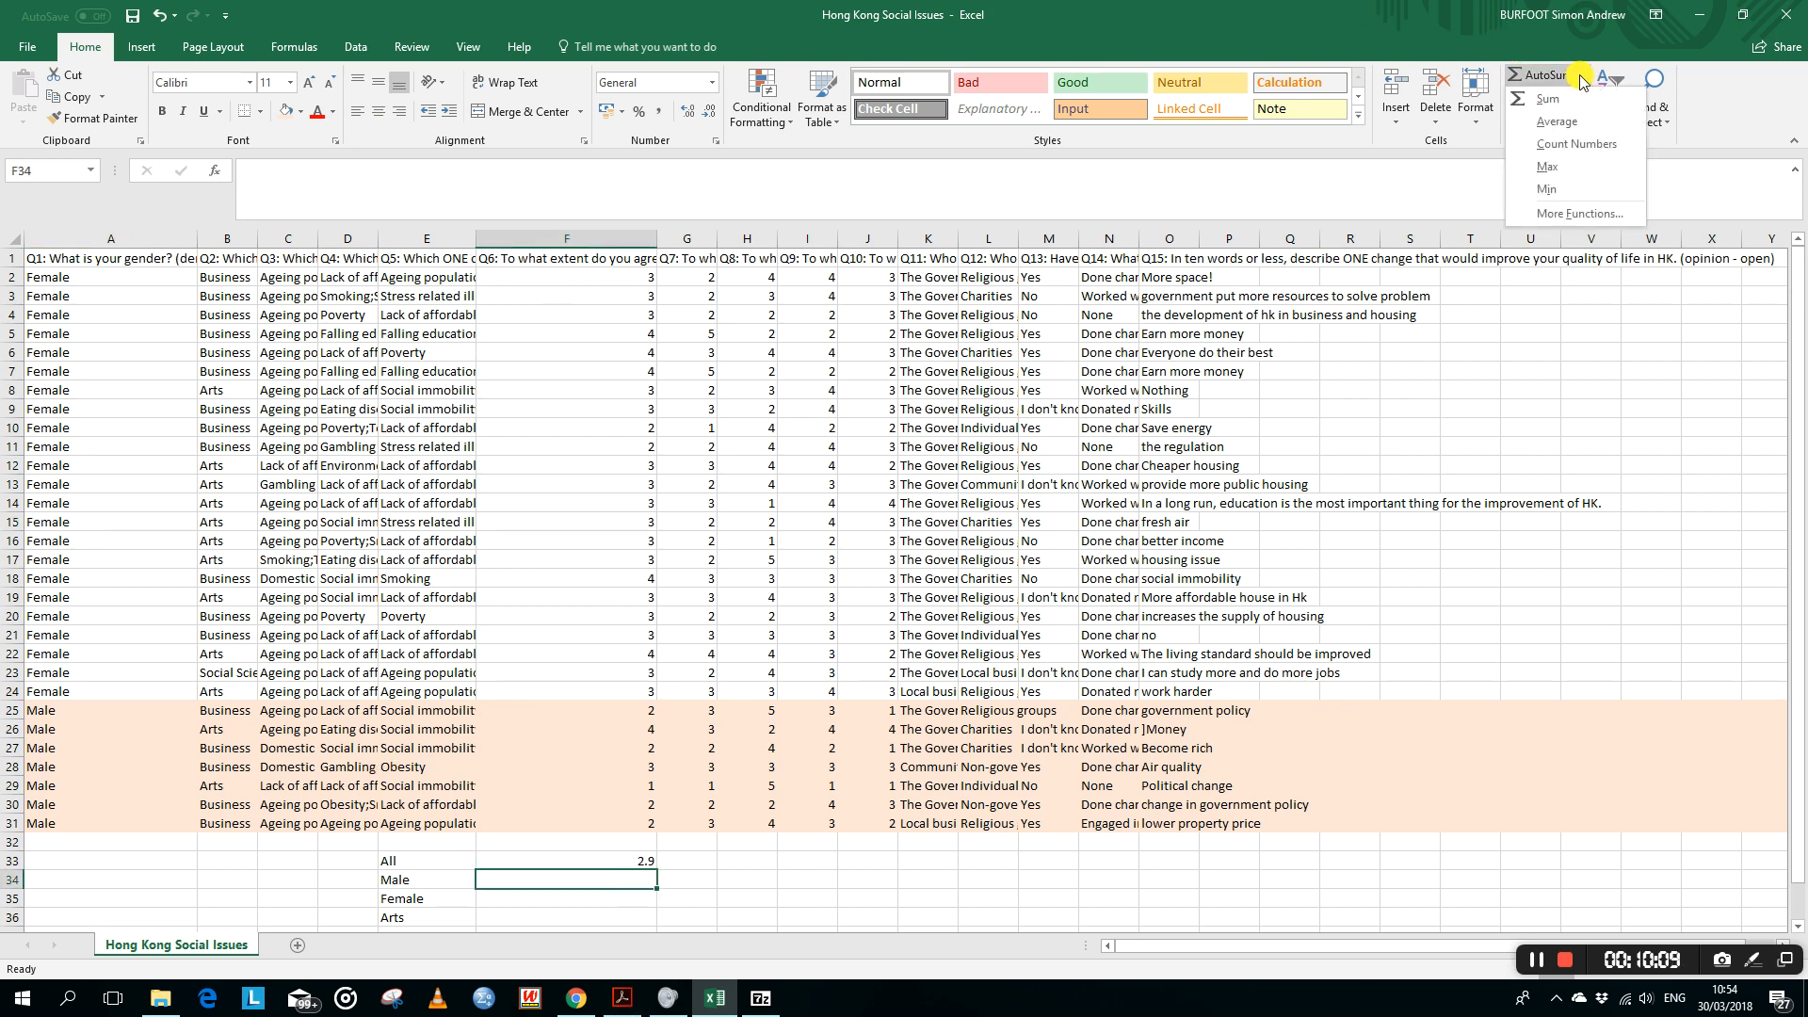
pyautogui.click(1561, 122)
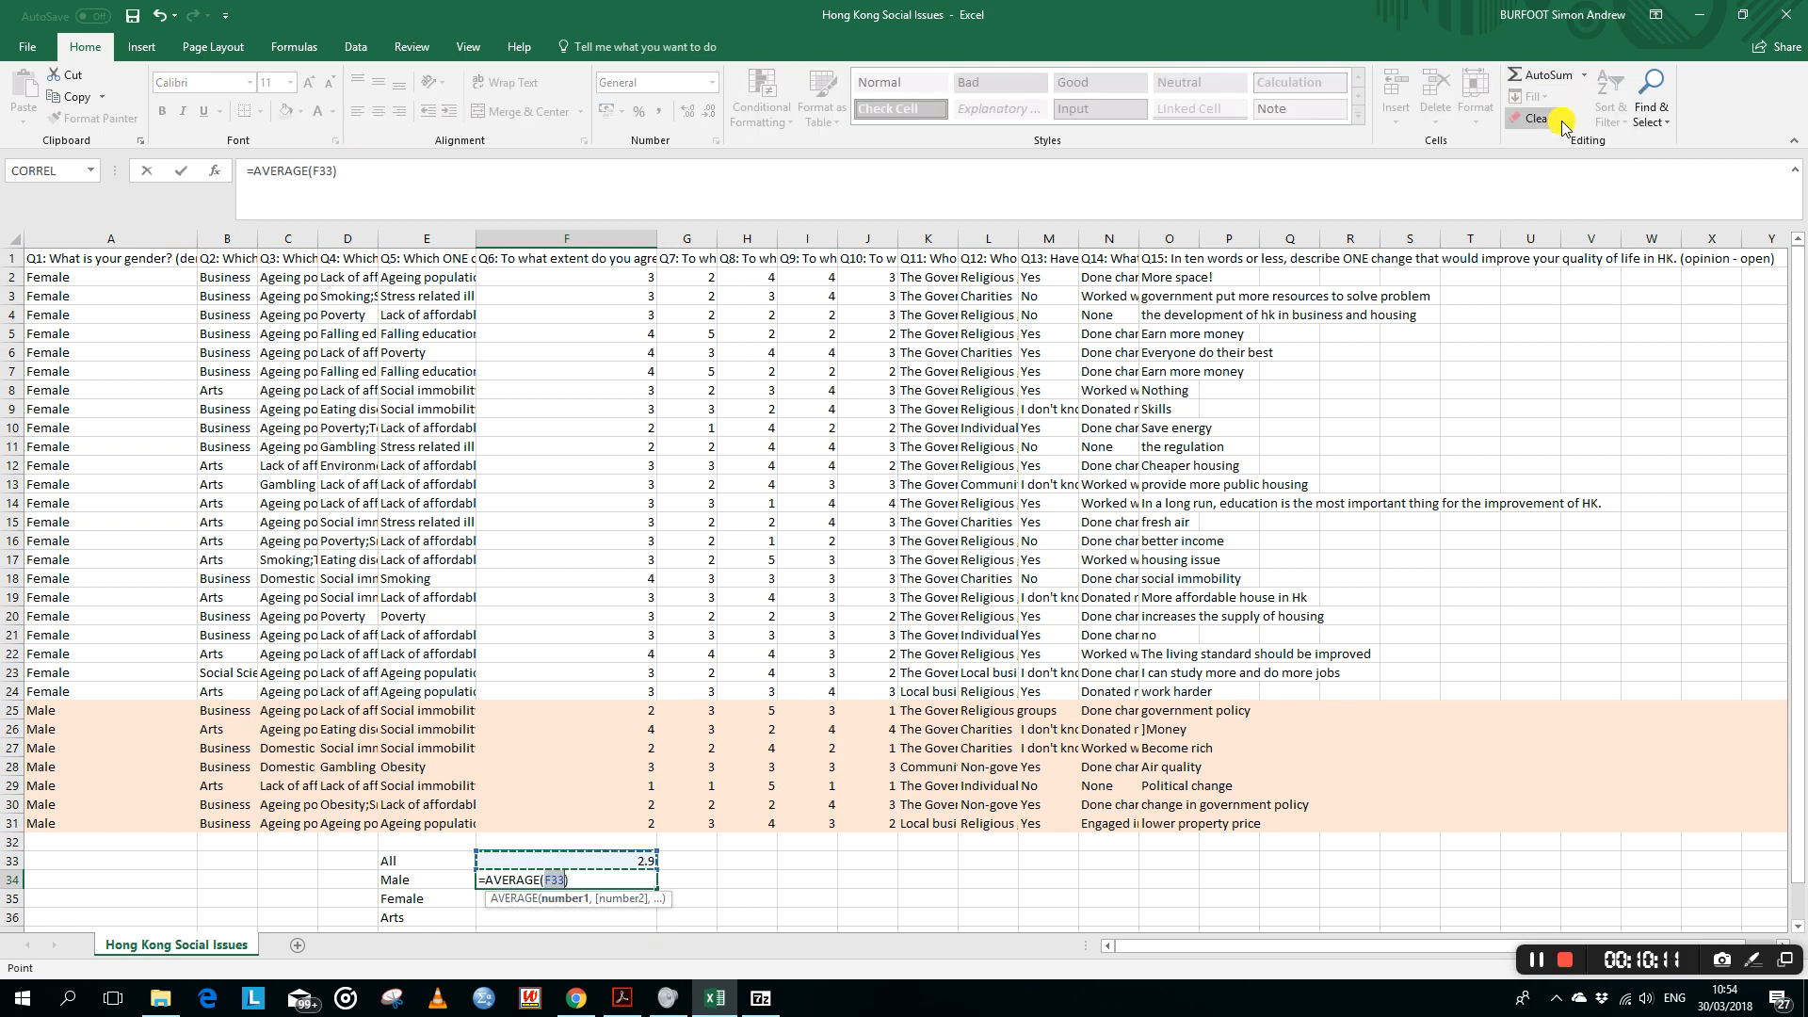
pyautogui.moveTo(578, 708); pyautogui.dragTo(577, 822)
pyautogui.press('Return')
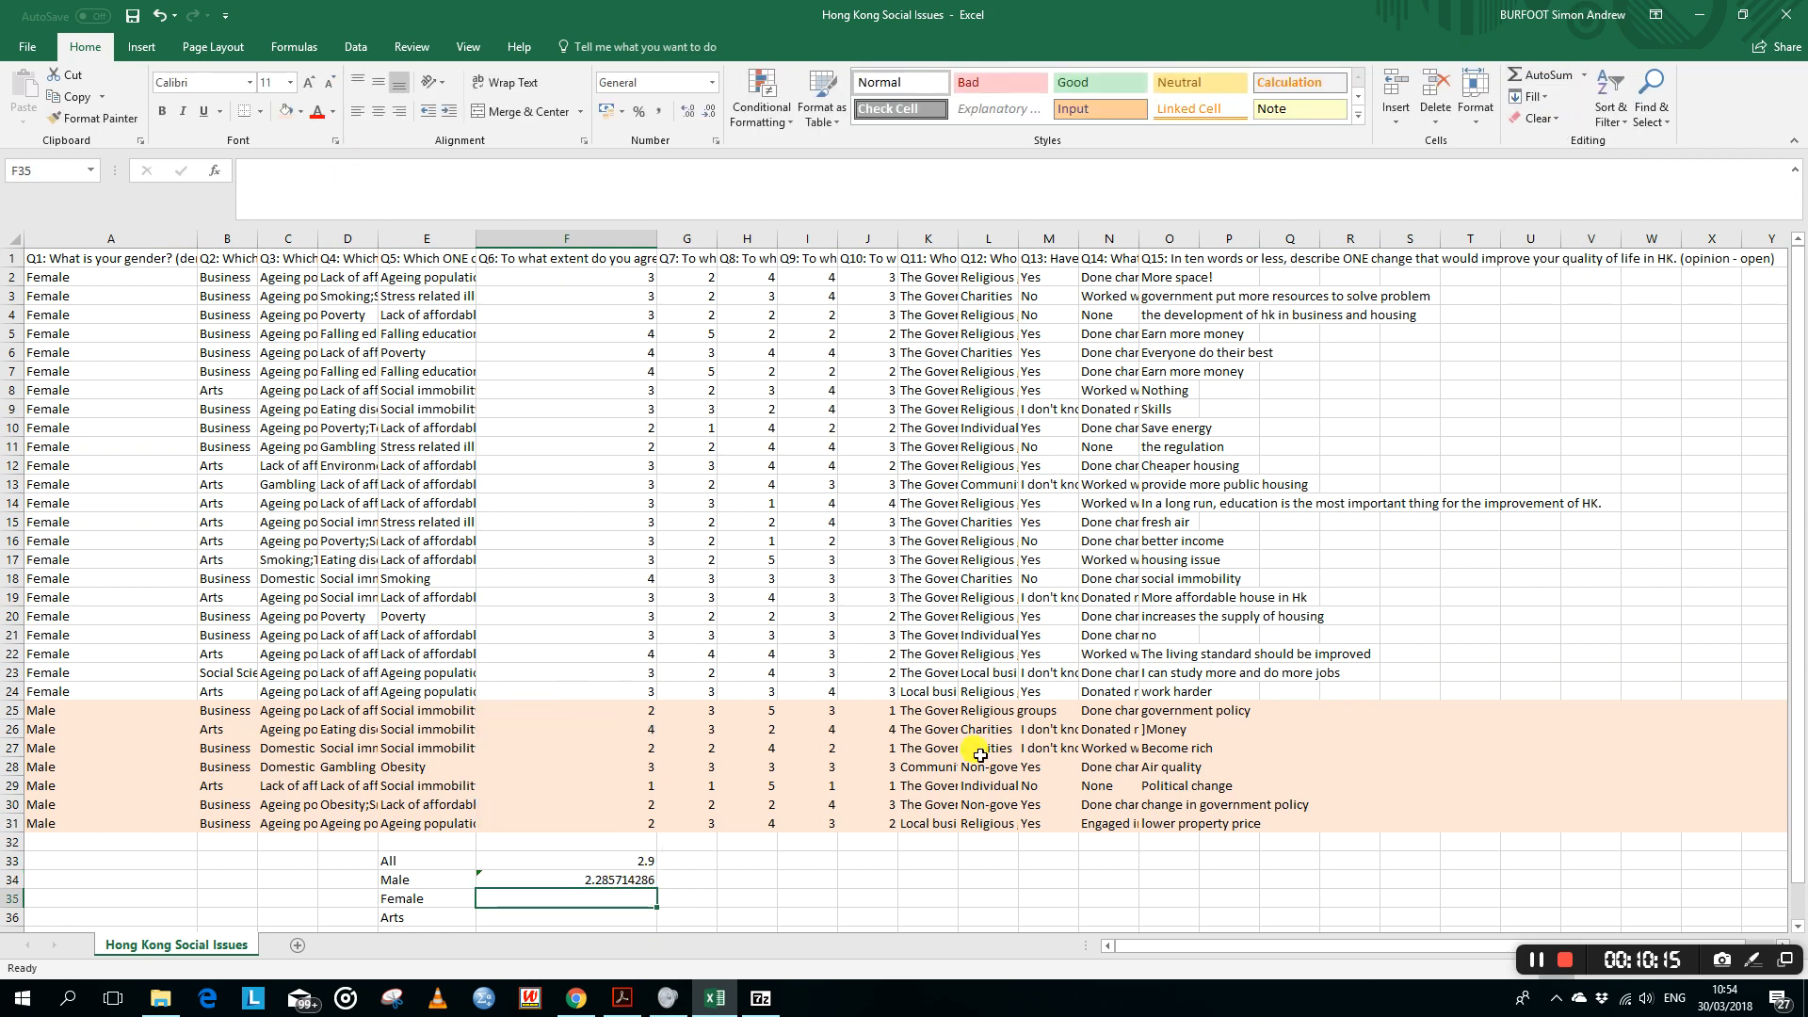
# Step: Reduce the male Q6 average in cell F34 to one decimal place
pyautogui.click(566, 883)
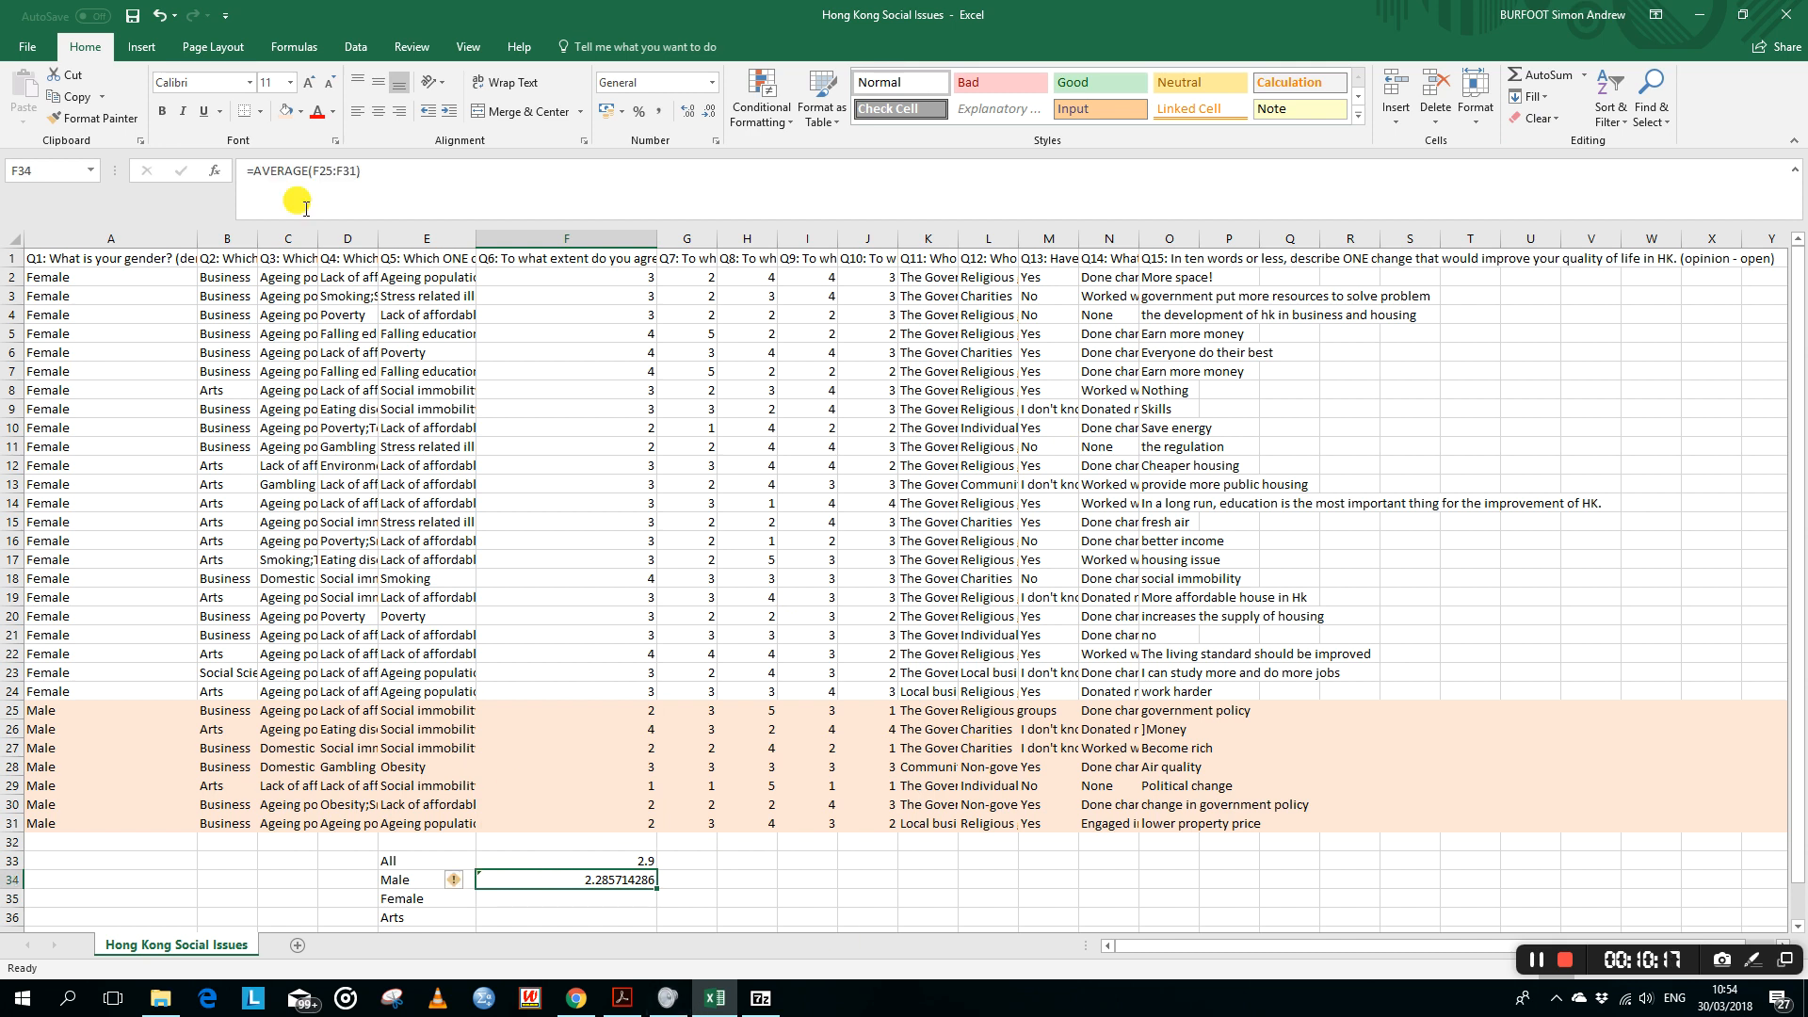
pyautogui.click(708, 116)
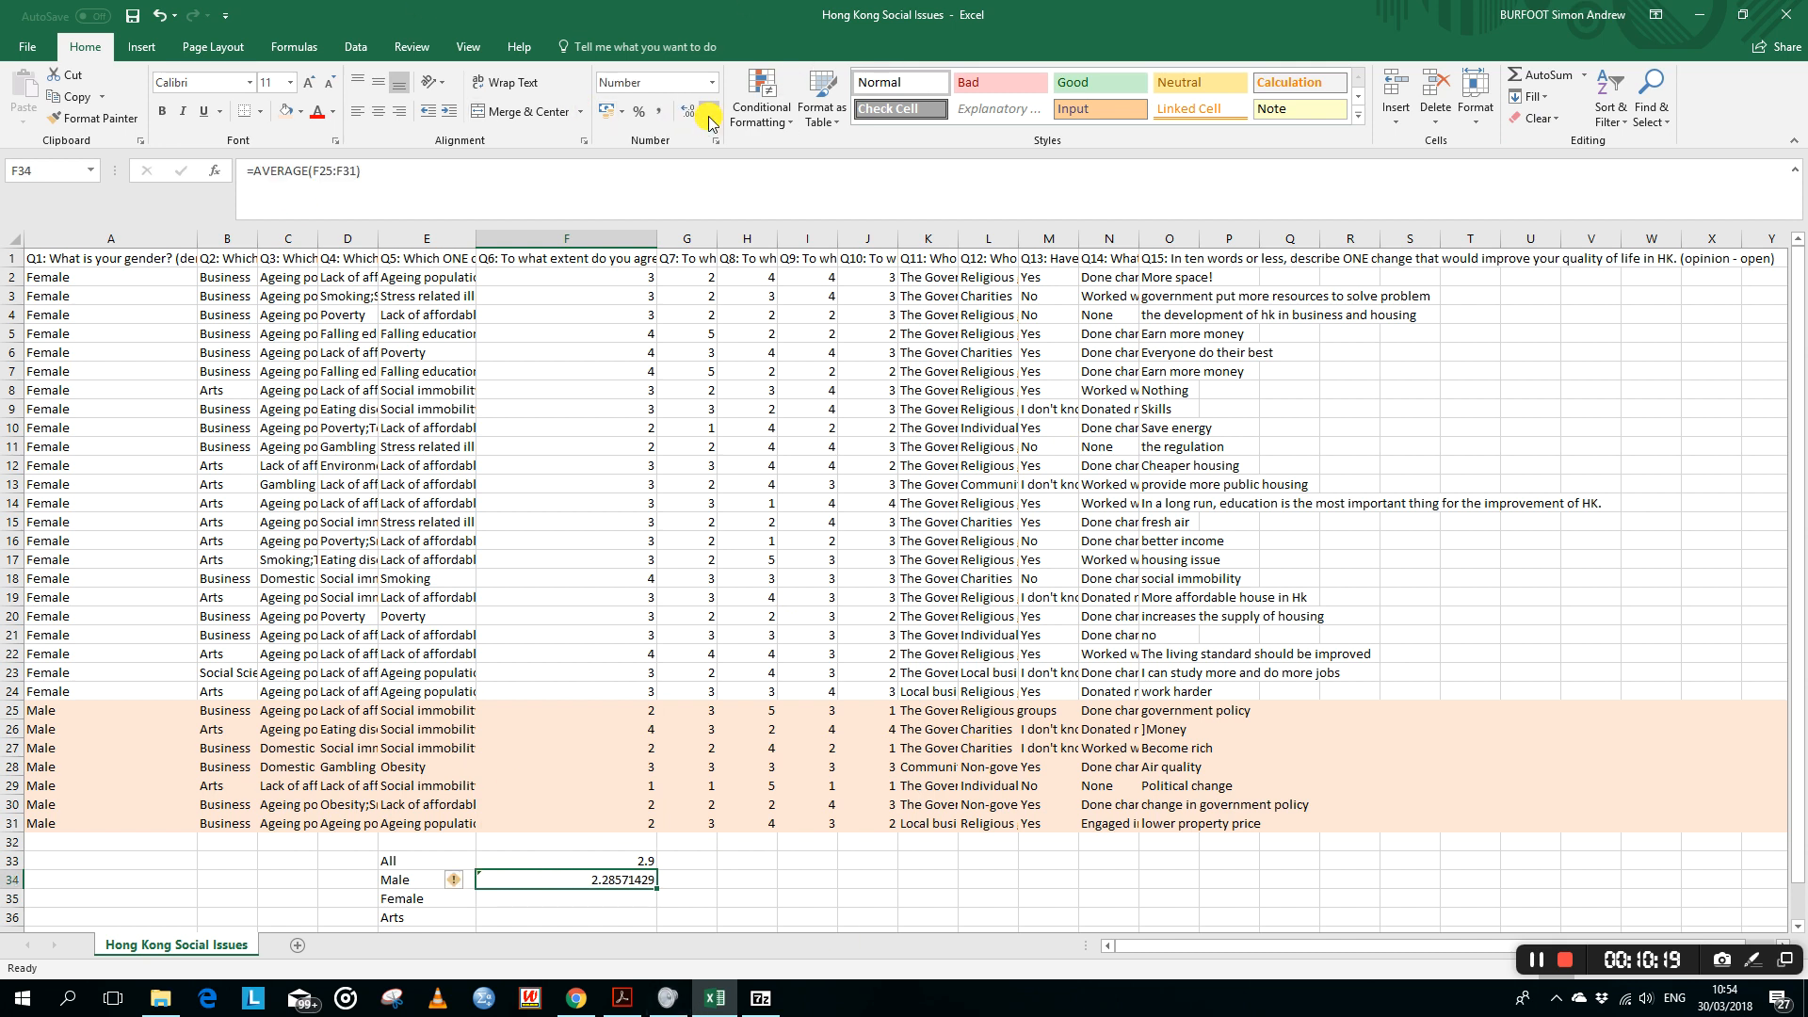
pyautogui.click(708, 117)
pyautogui.click(708, 117)
pyautogui.click(709, 117)
pyautogui.click(708, 117)
pyautogui.click(708, 116)
pyautogui.click(708, 117)
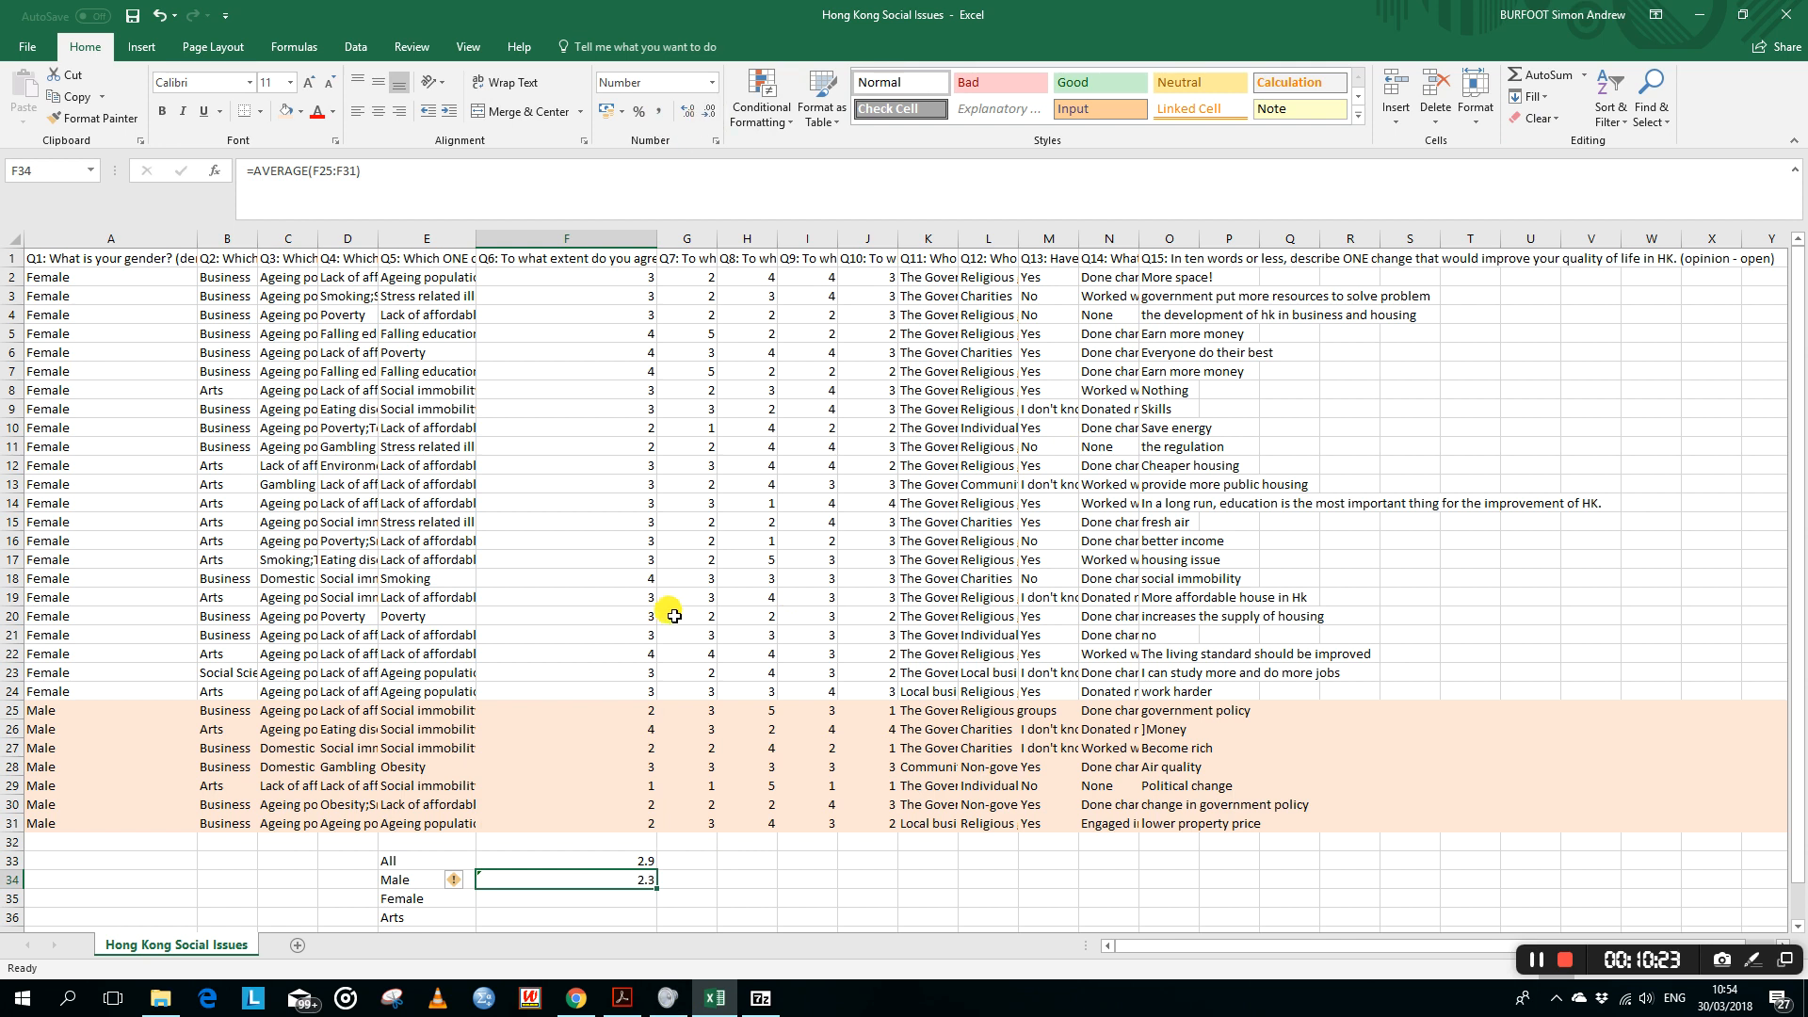
# Step: Calculate the female average for Q6 in cell F35 by averaging F2:F24
pyautogui.click(522, 900)
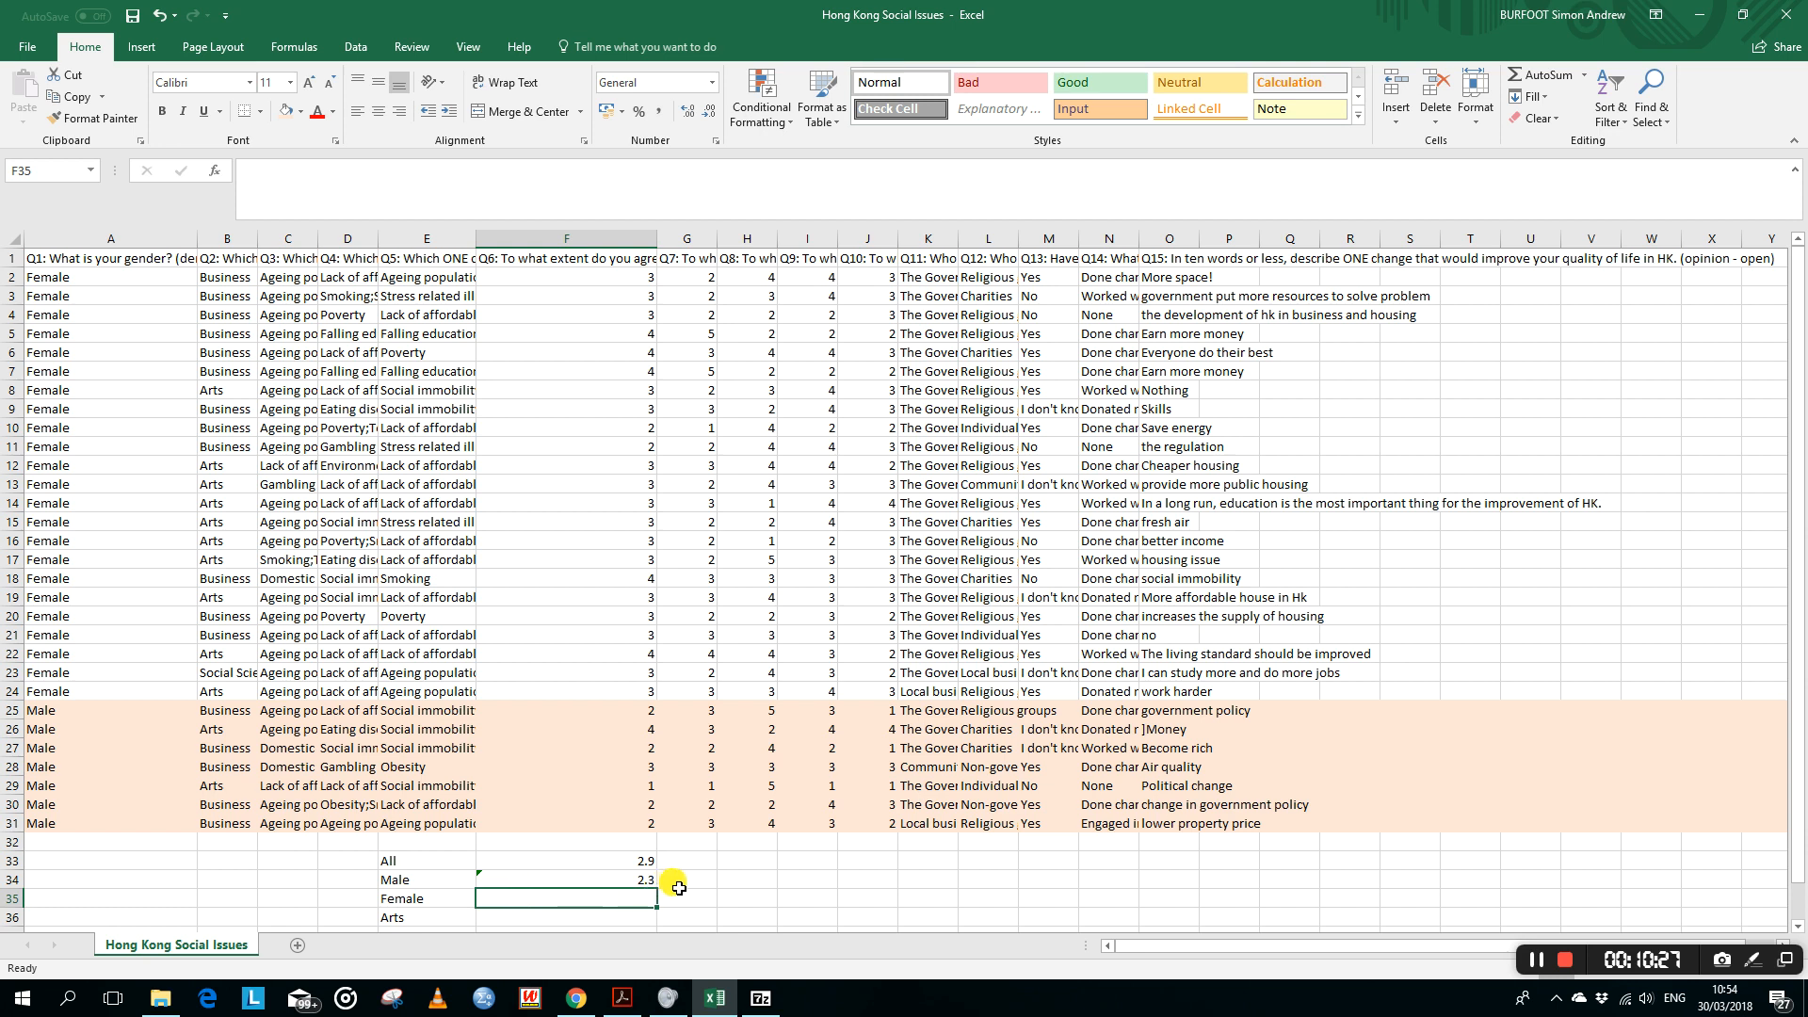
pyautogui.scroll(-1, 769, 847)
pyautogui.scroll(1, 769, 847)
pyautogui.click(1584, 75)
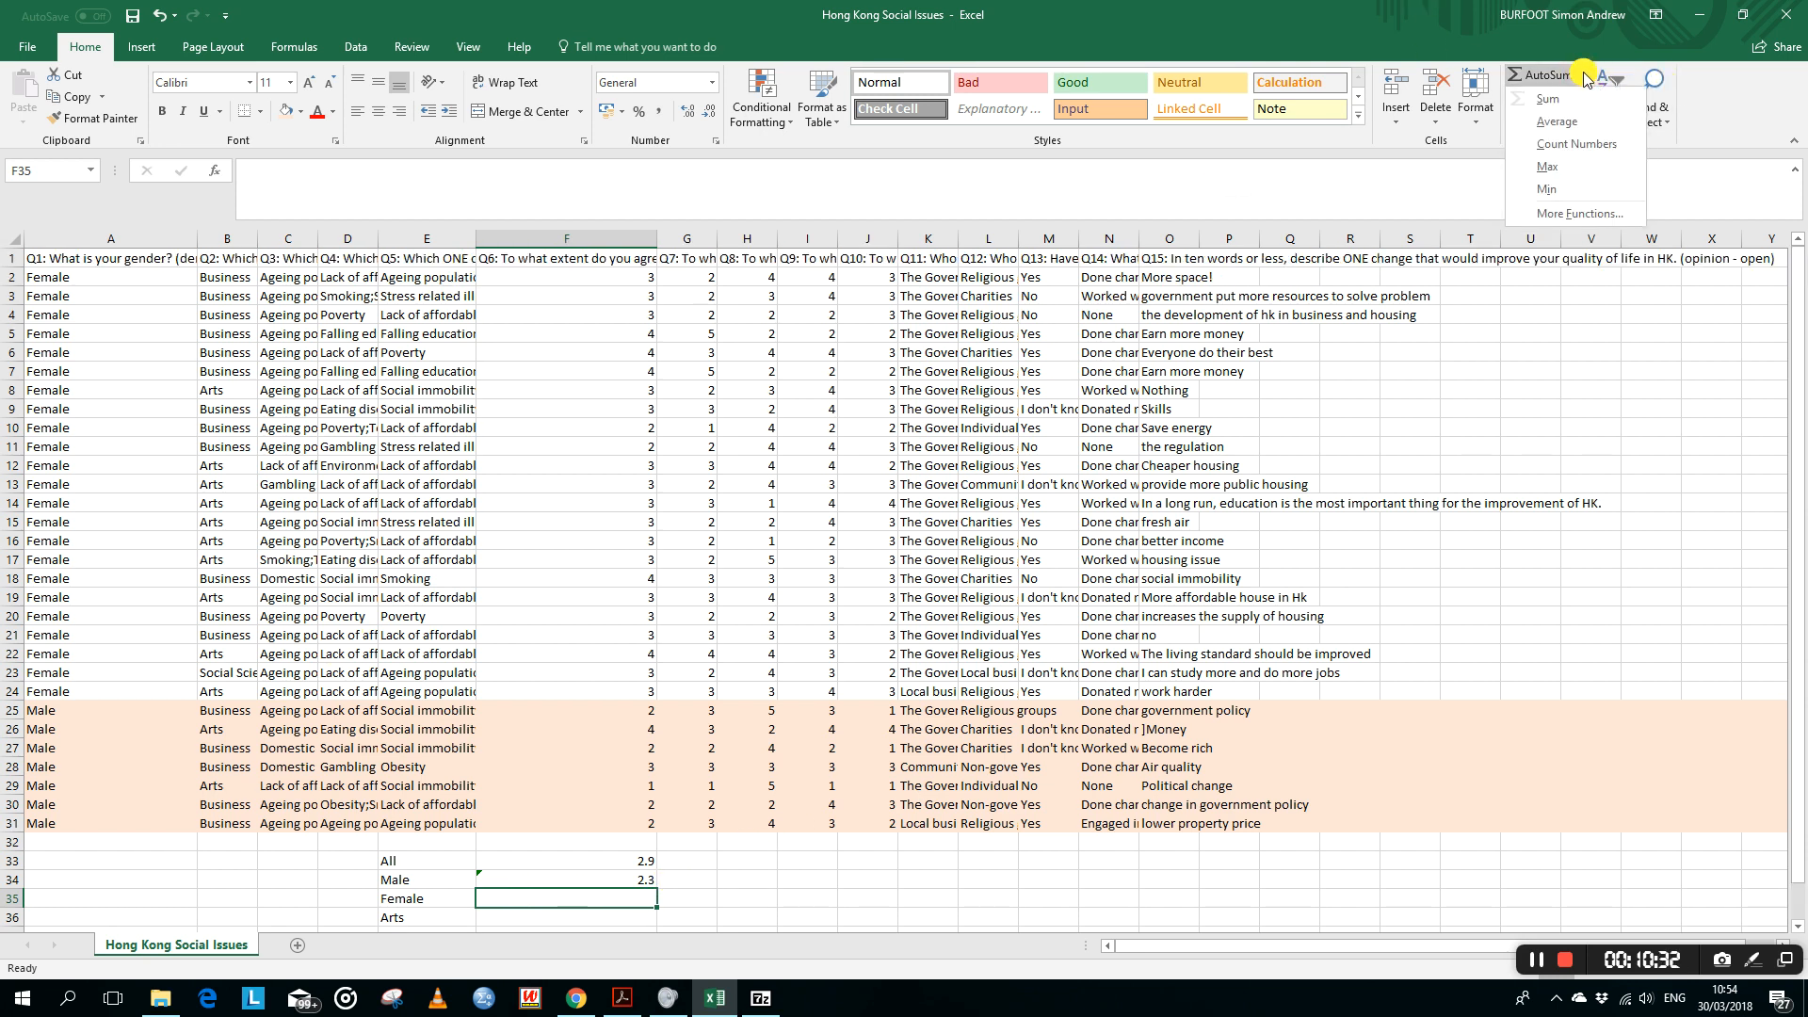
pyautogui.click(1556, 122)
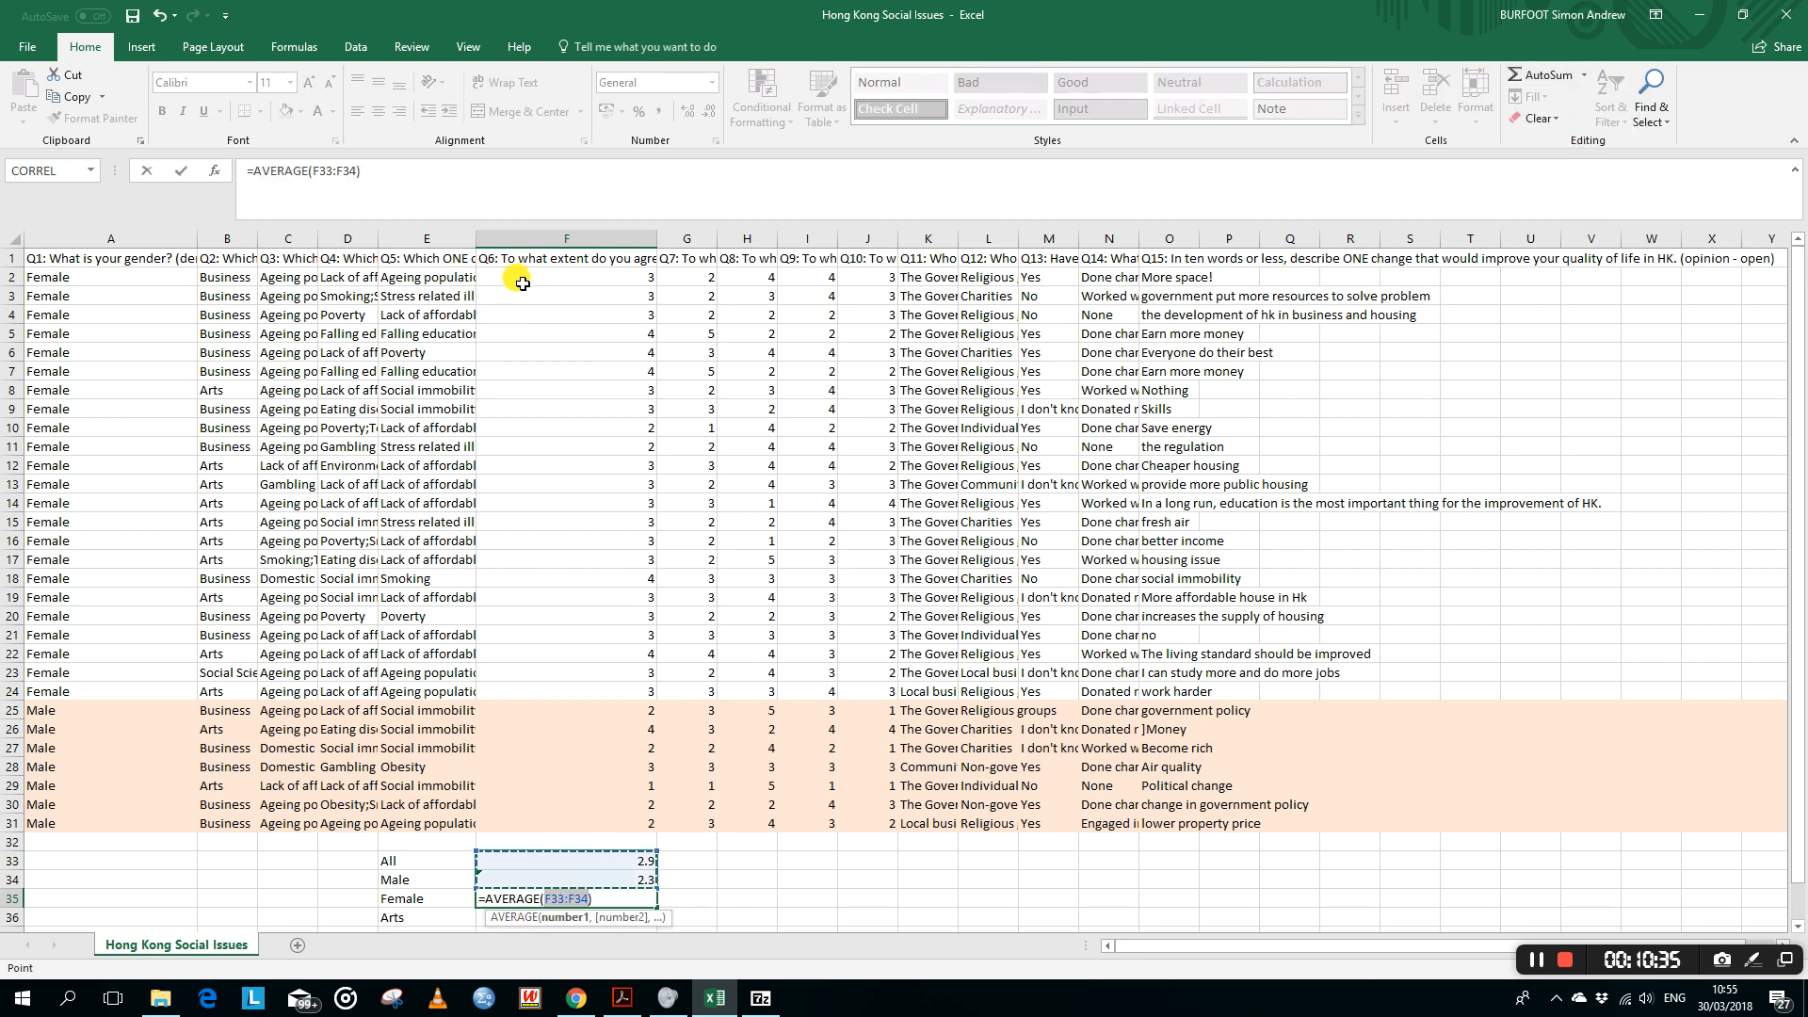
pyautogui.moveTo(522, 279); pyautogui.dragTo(520, 694)
pyautogui.press('Return')
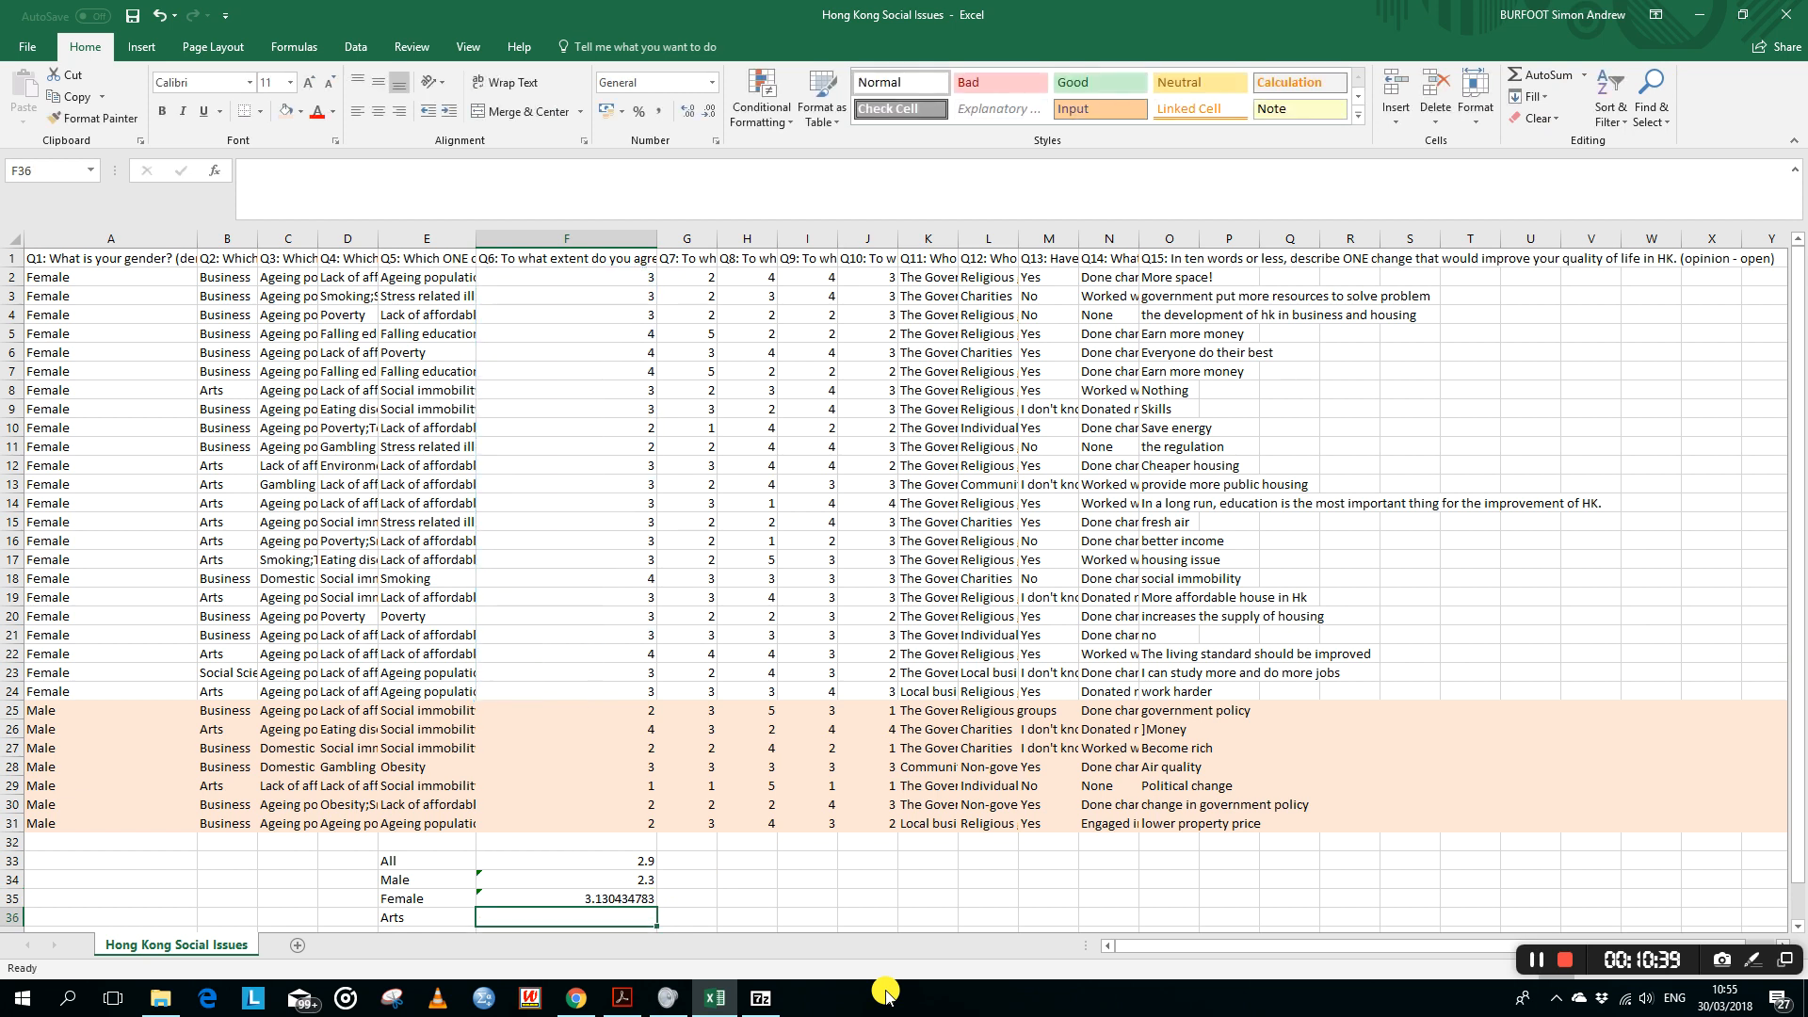
# Step: Reduce the female Q6 average in cell F35 to one decimal place
pyautogui.click(567, 898)
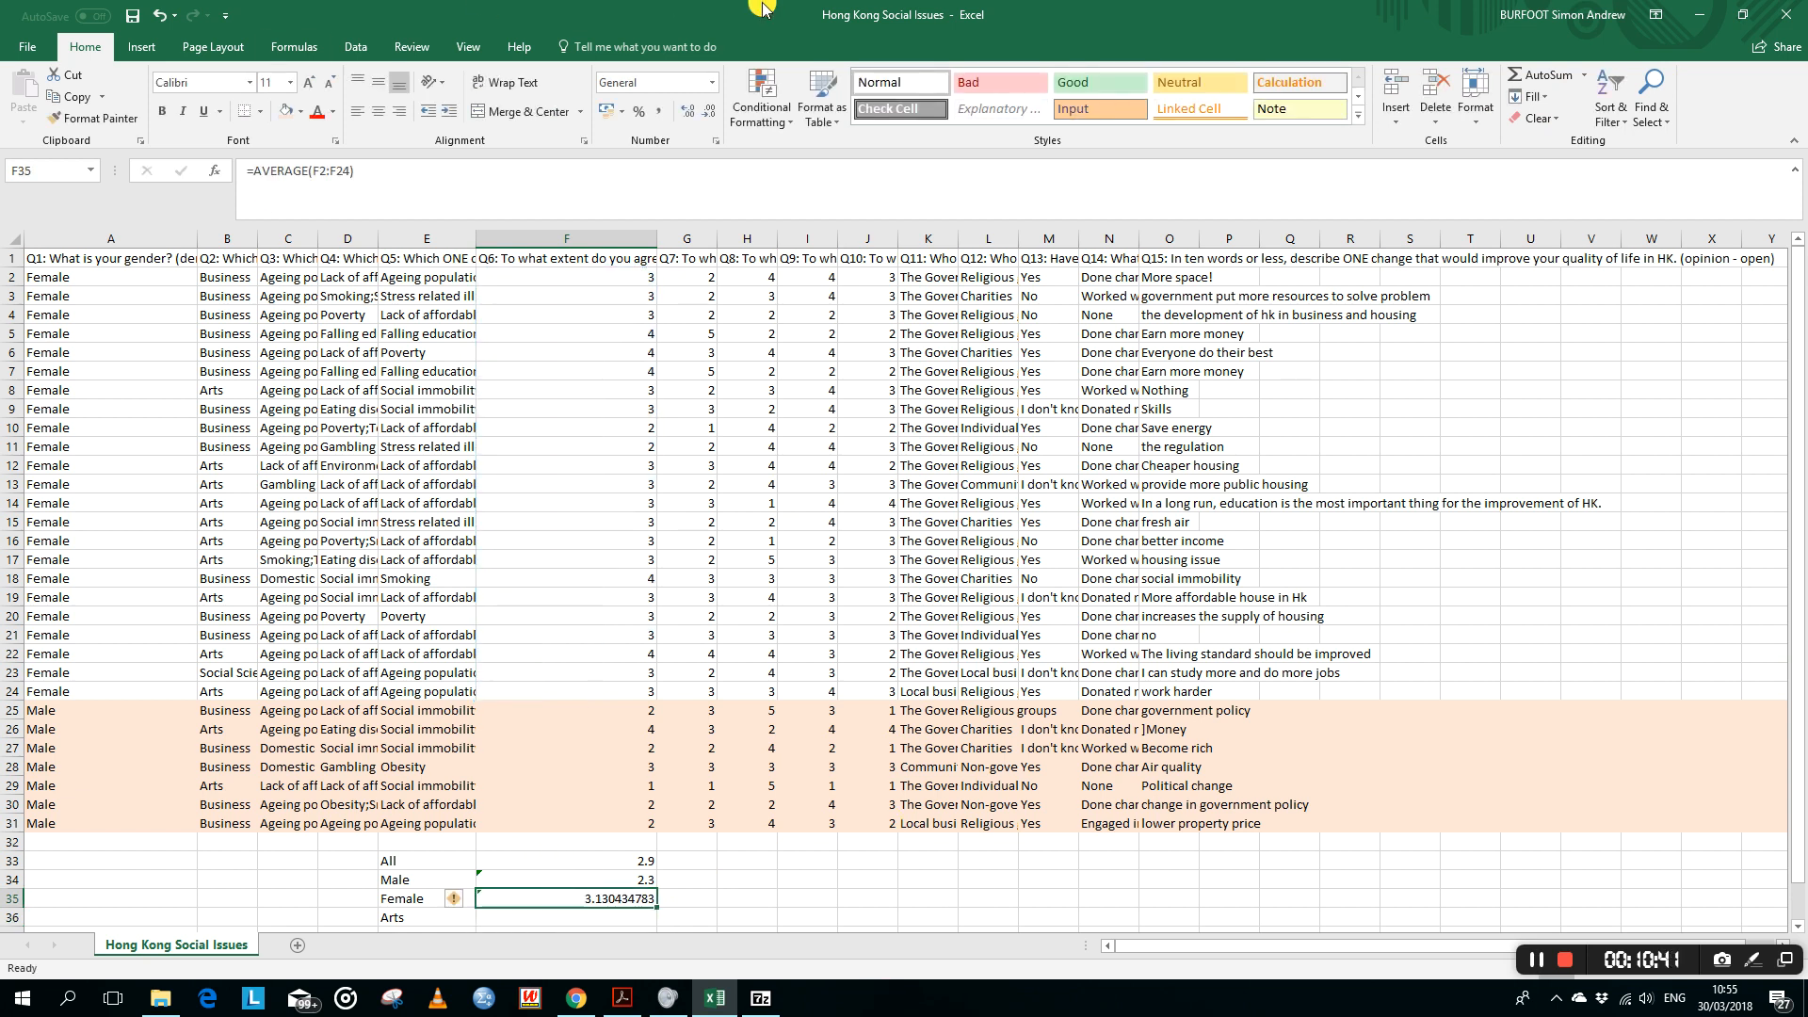
pyautogui.click(709, 114)
pyautogui.click(710, 114)
pyautogui.click(710, 114)
pyautogui.click(709, 114)
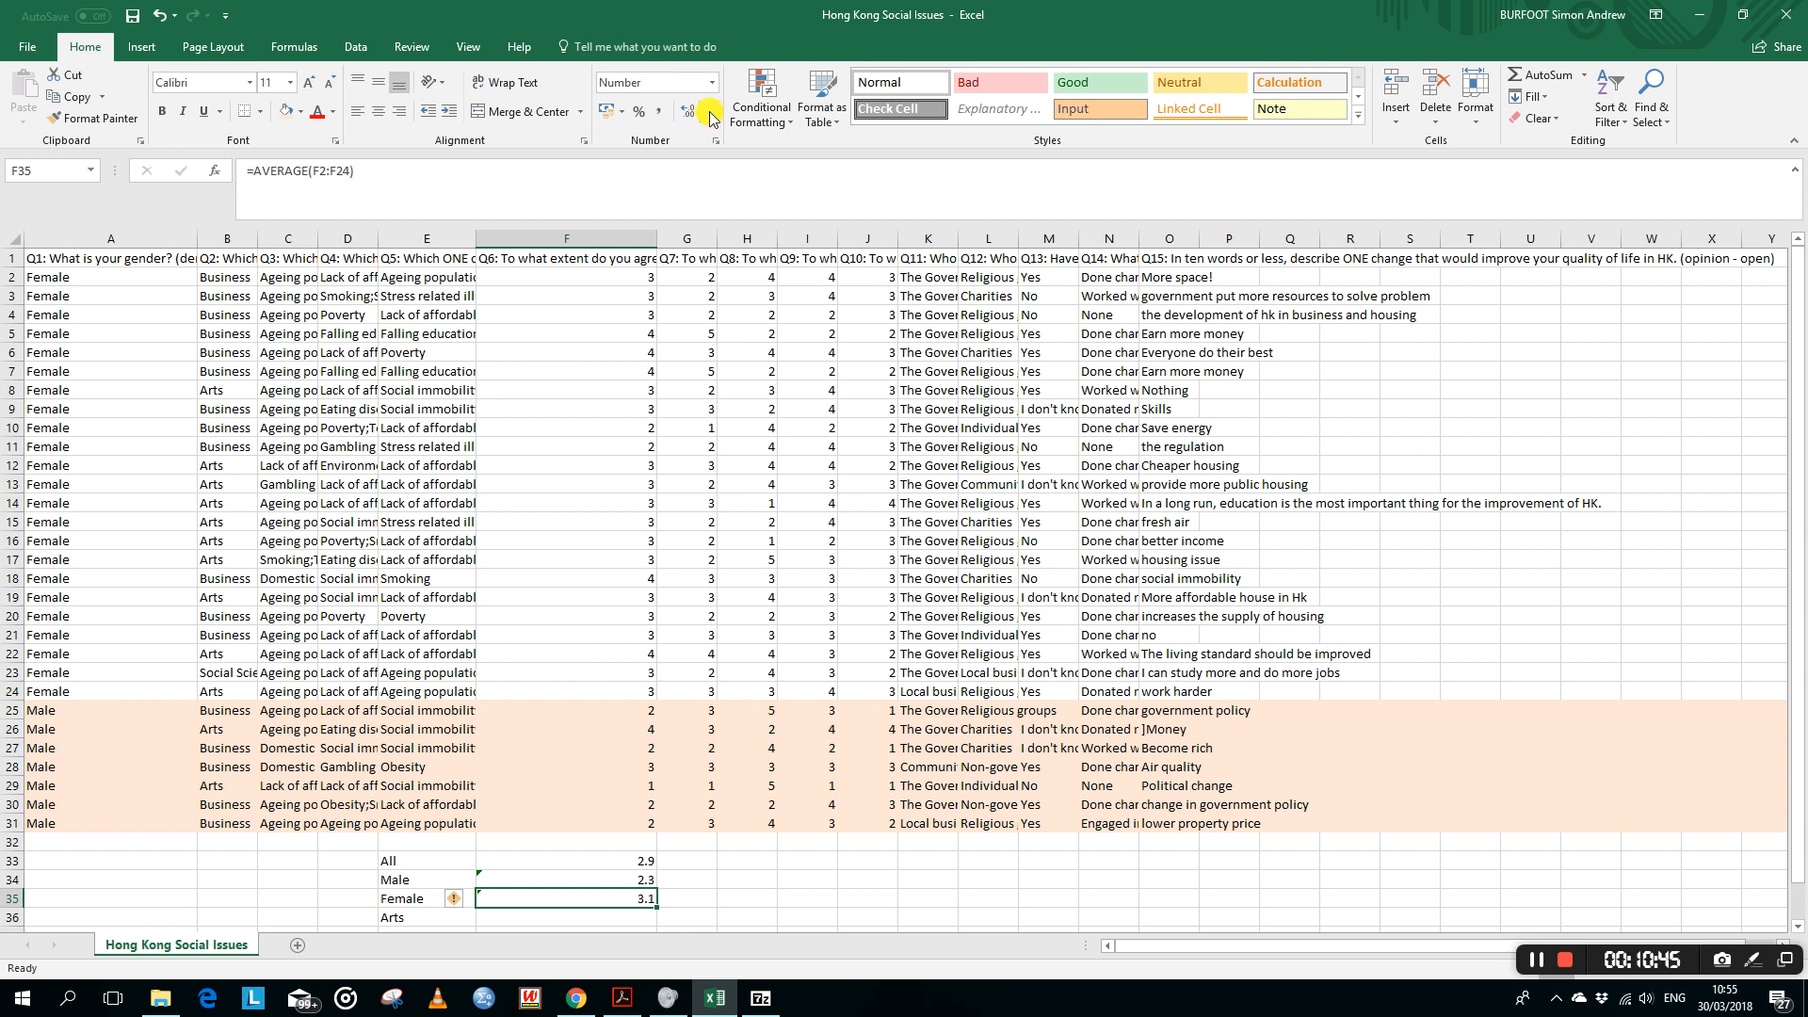
# Step: Sort all survey responses by the Q2 faculty column from A to Z, keeping the first row as headers
pyautogui.scroll(-2, 607, 410)
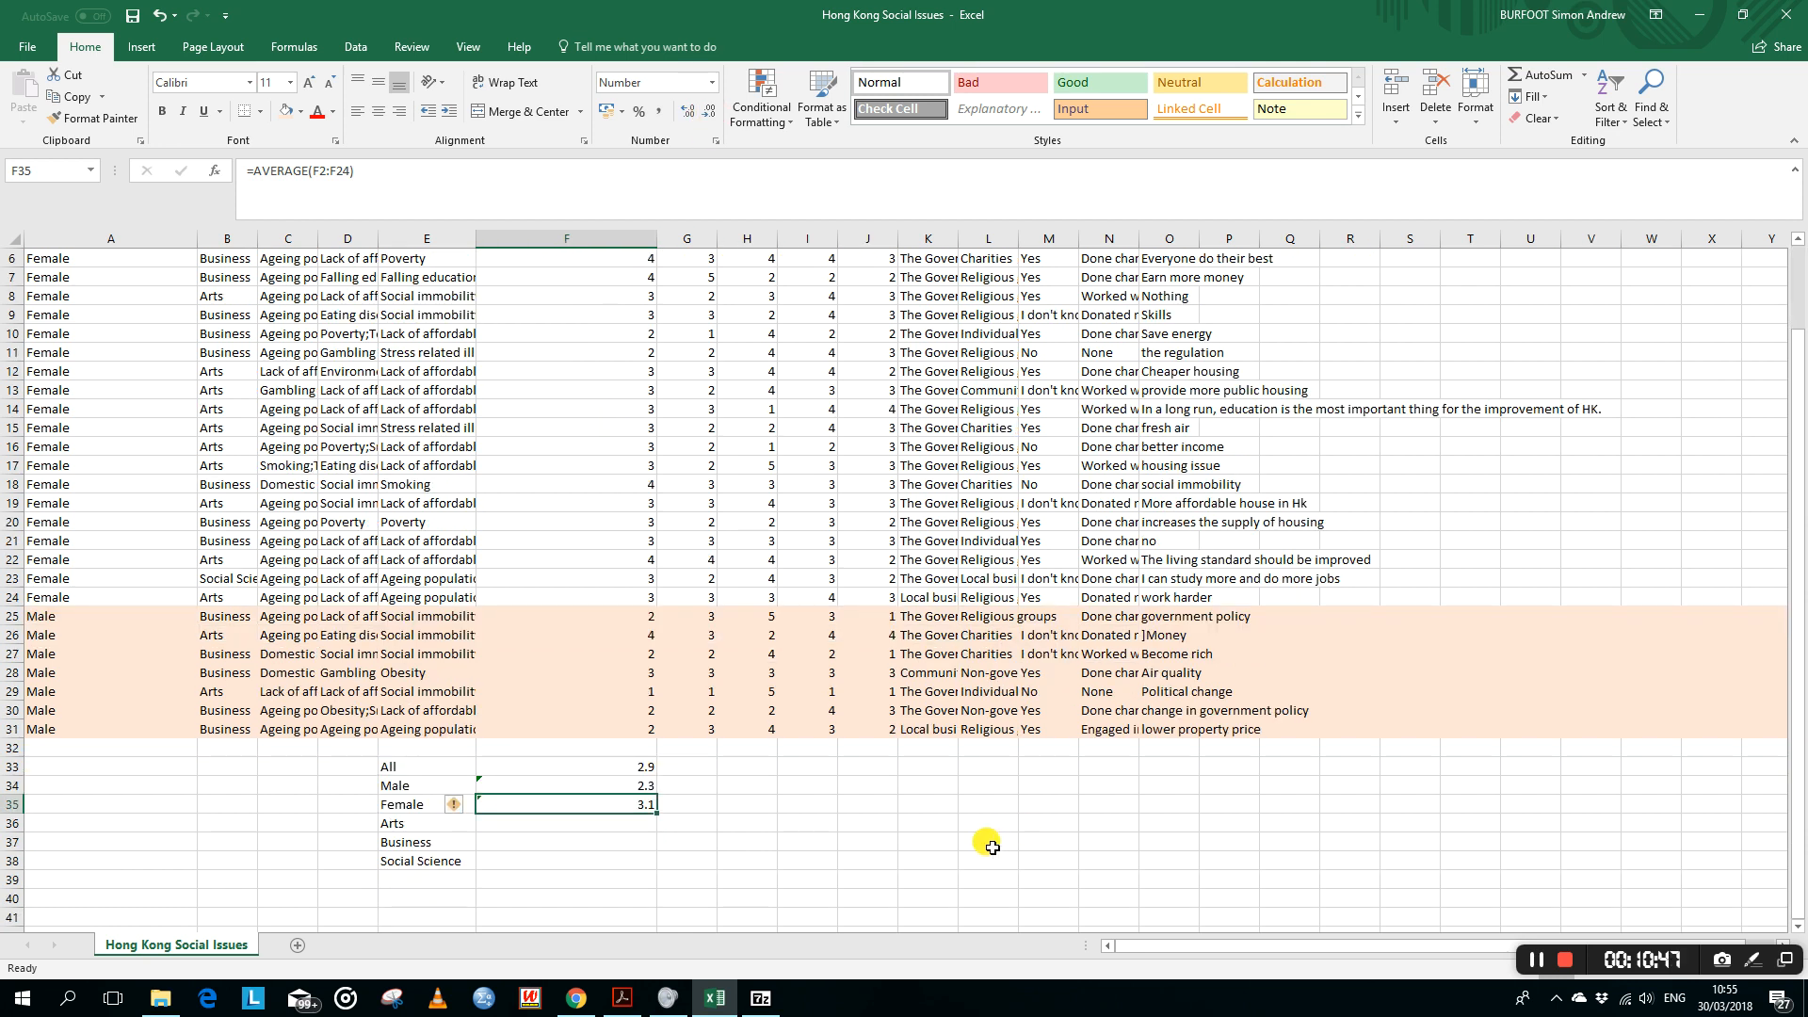
pyautogui.scroll(-2, 799, 782)
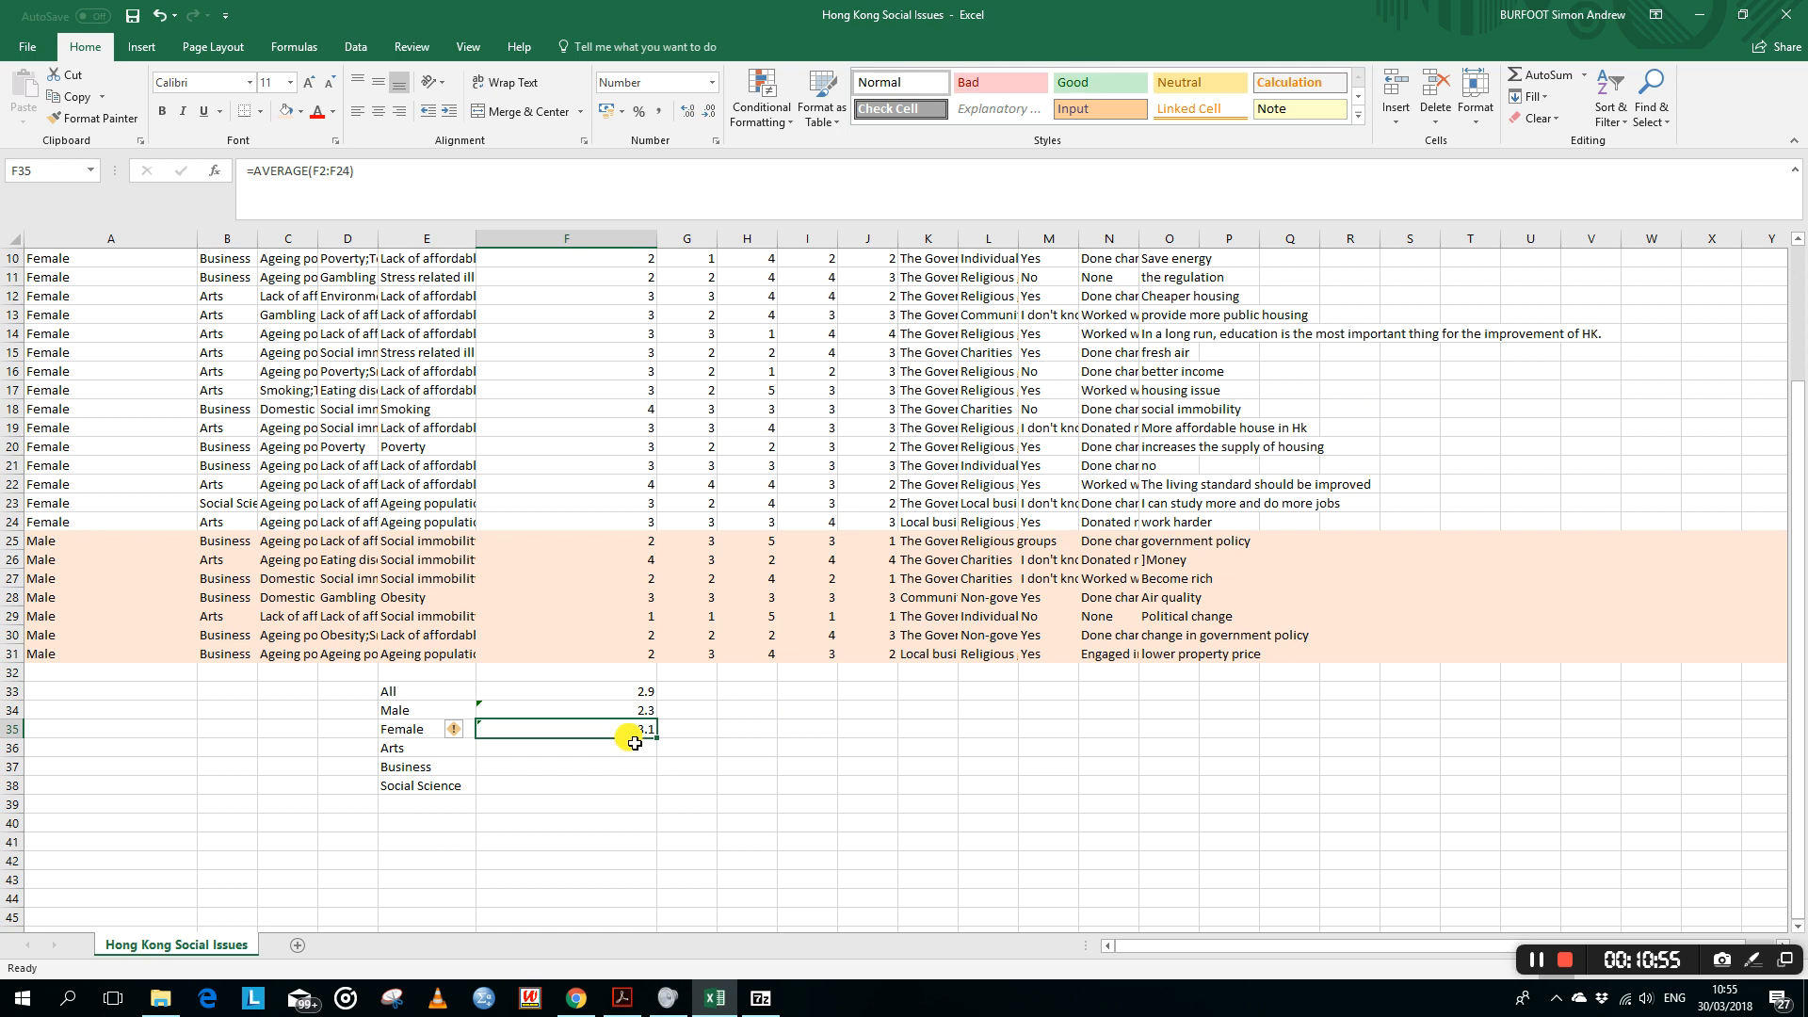
pyautogui.click(565, 746)
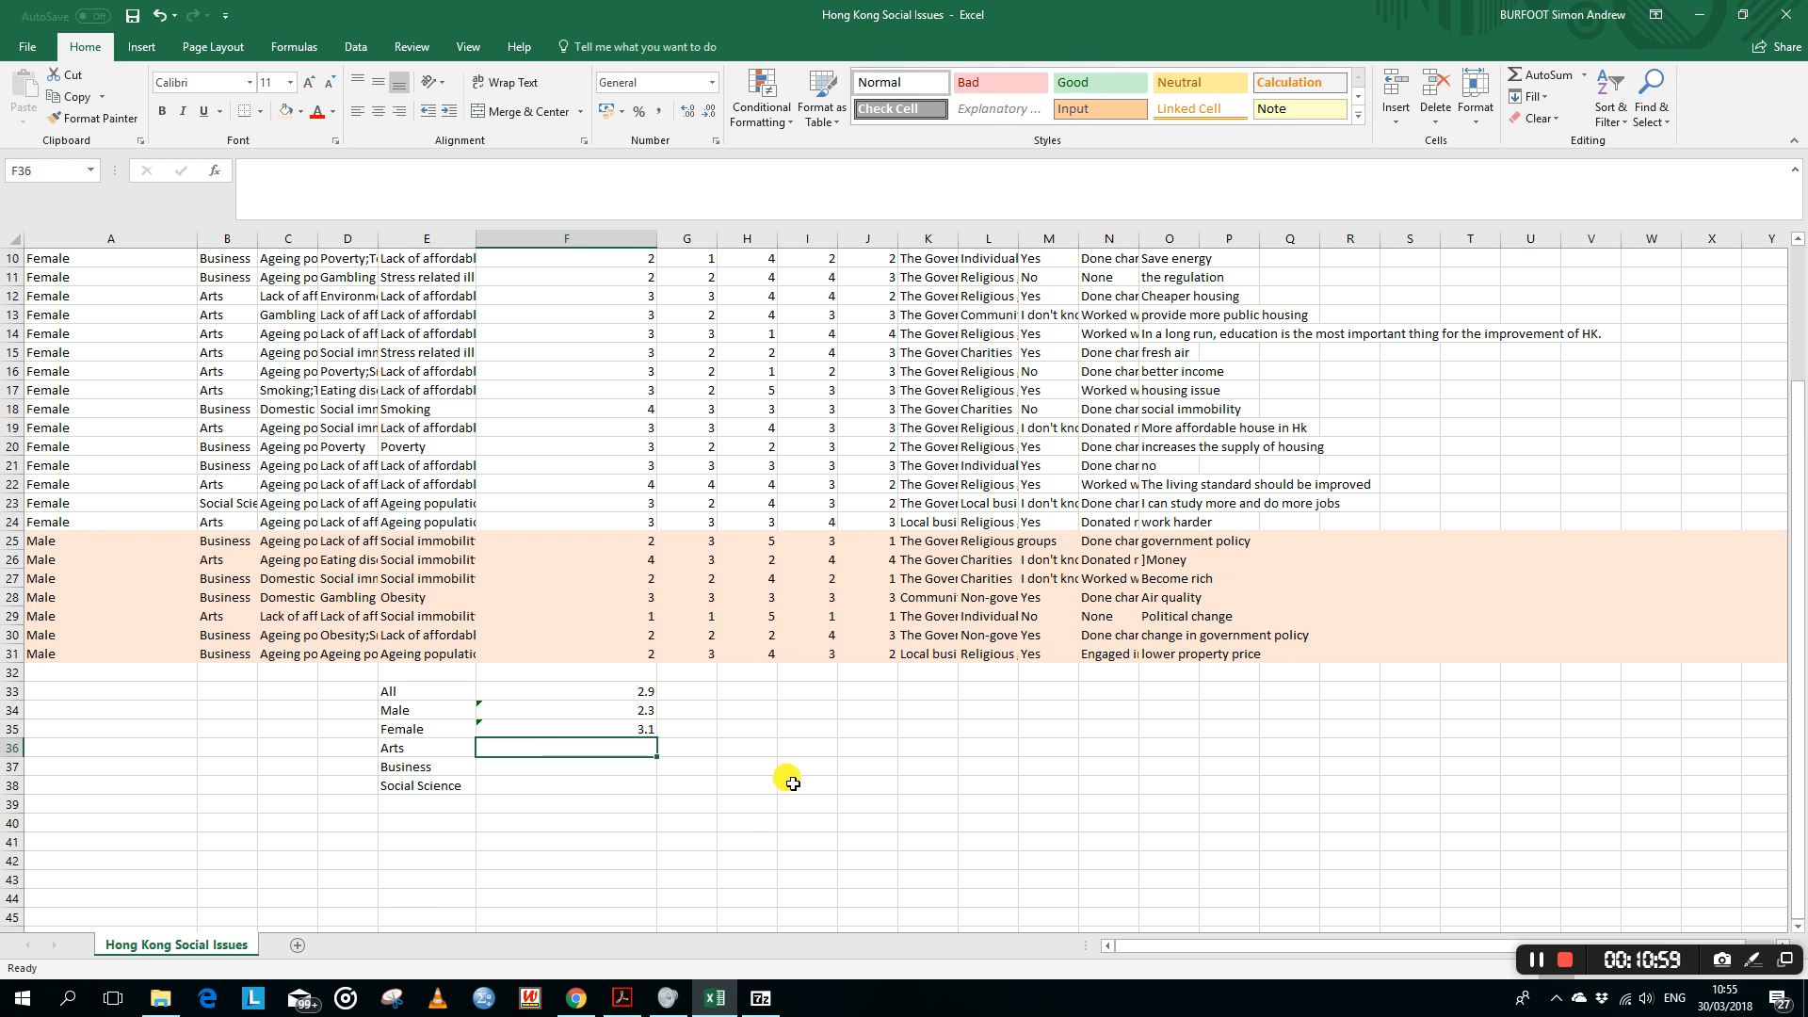
pyautogui.scroll(3, 793, 784)
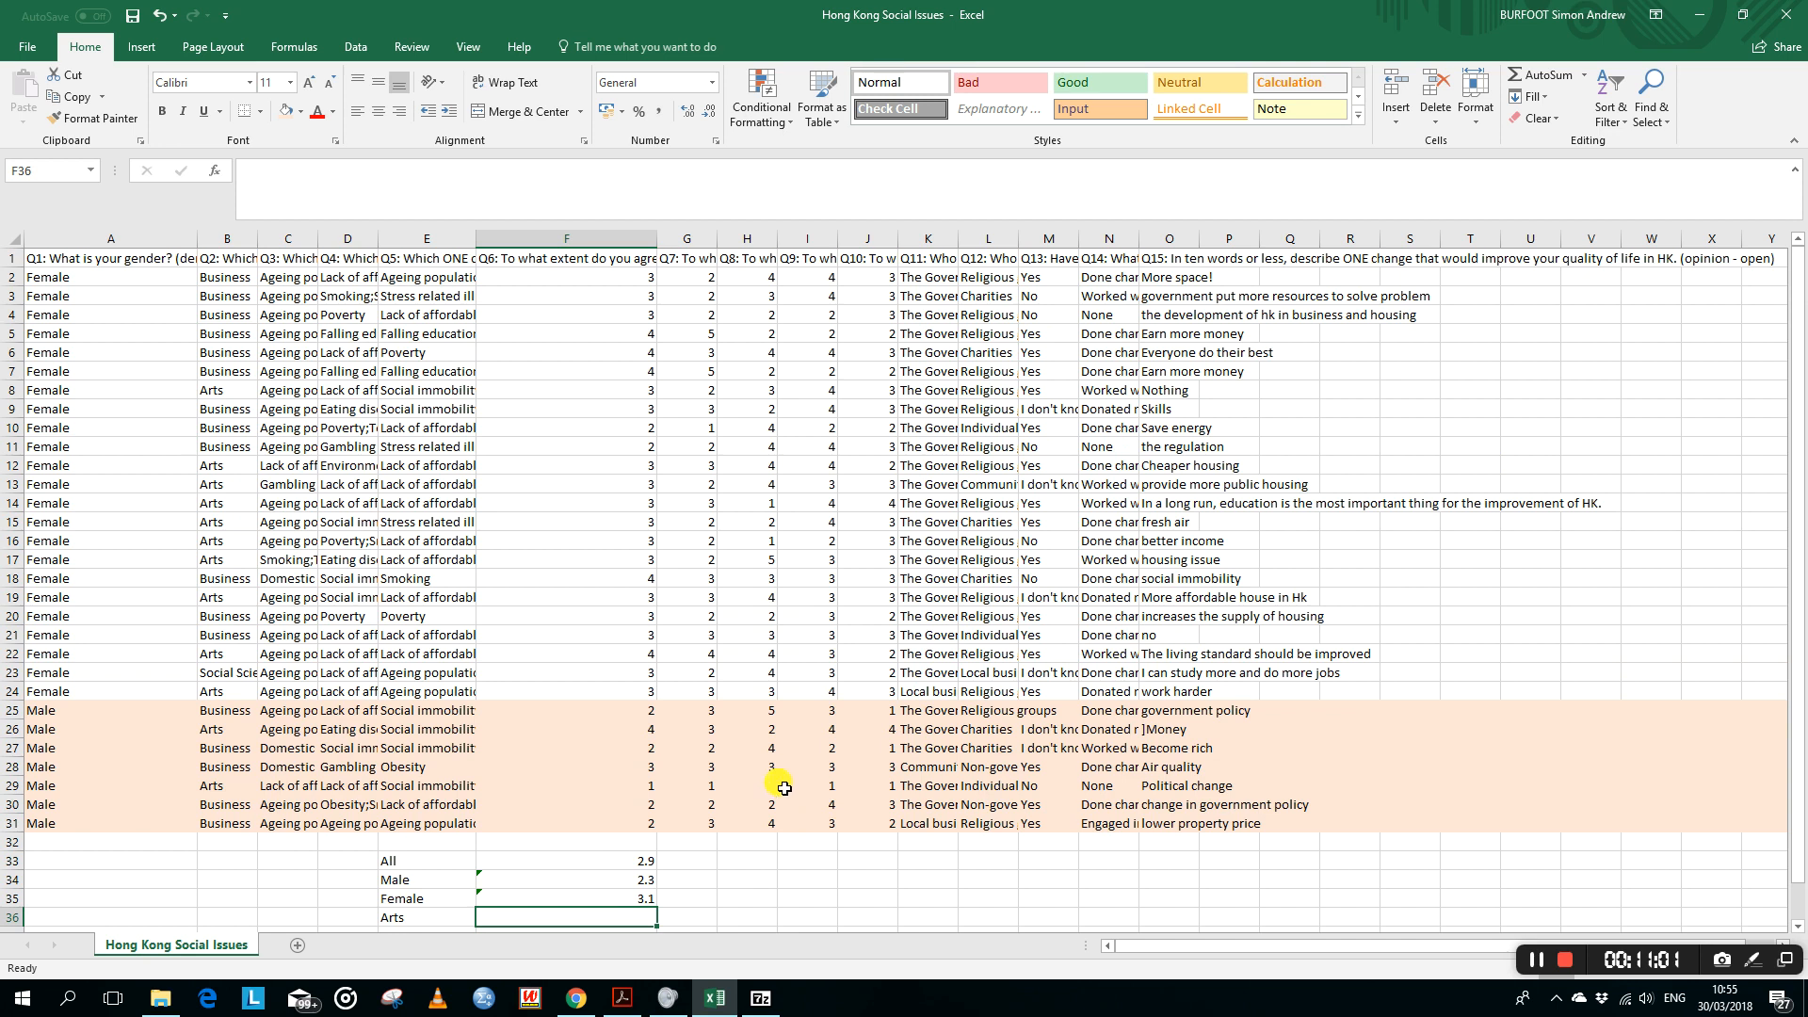
pyautogui.click(79, 270)
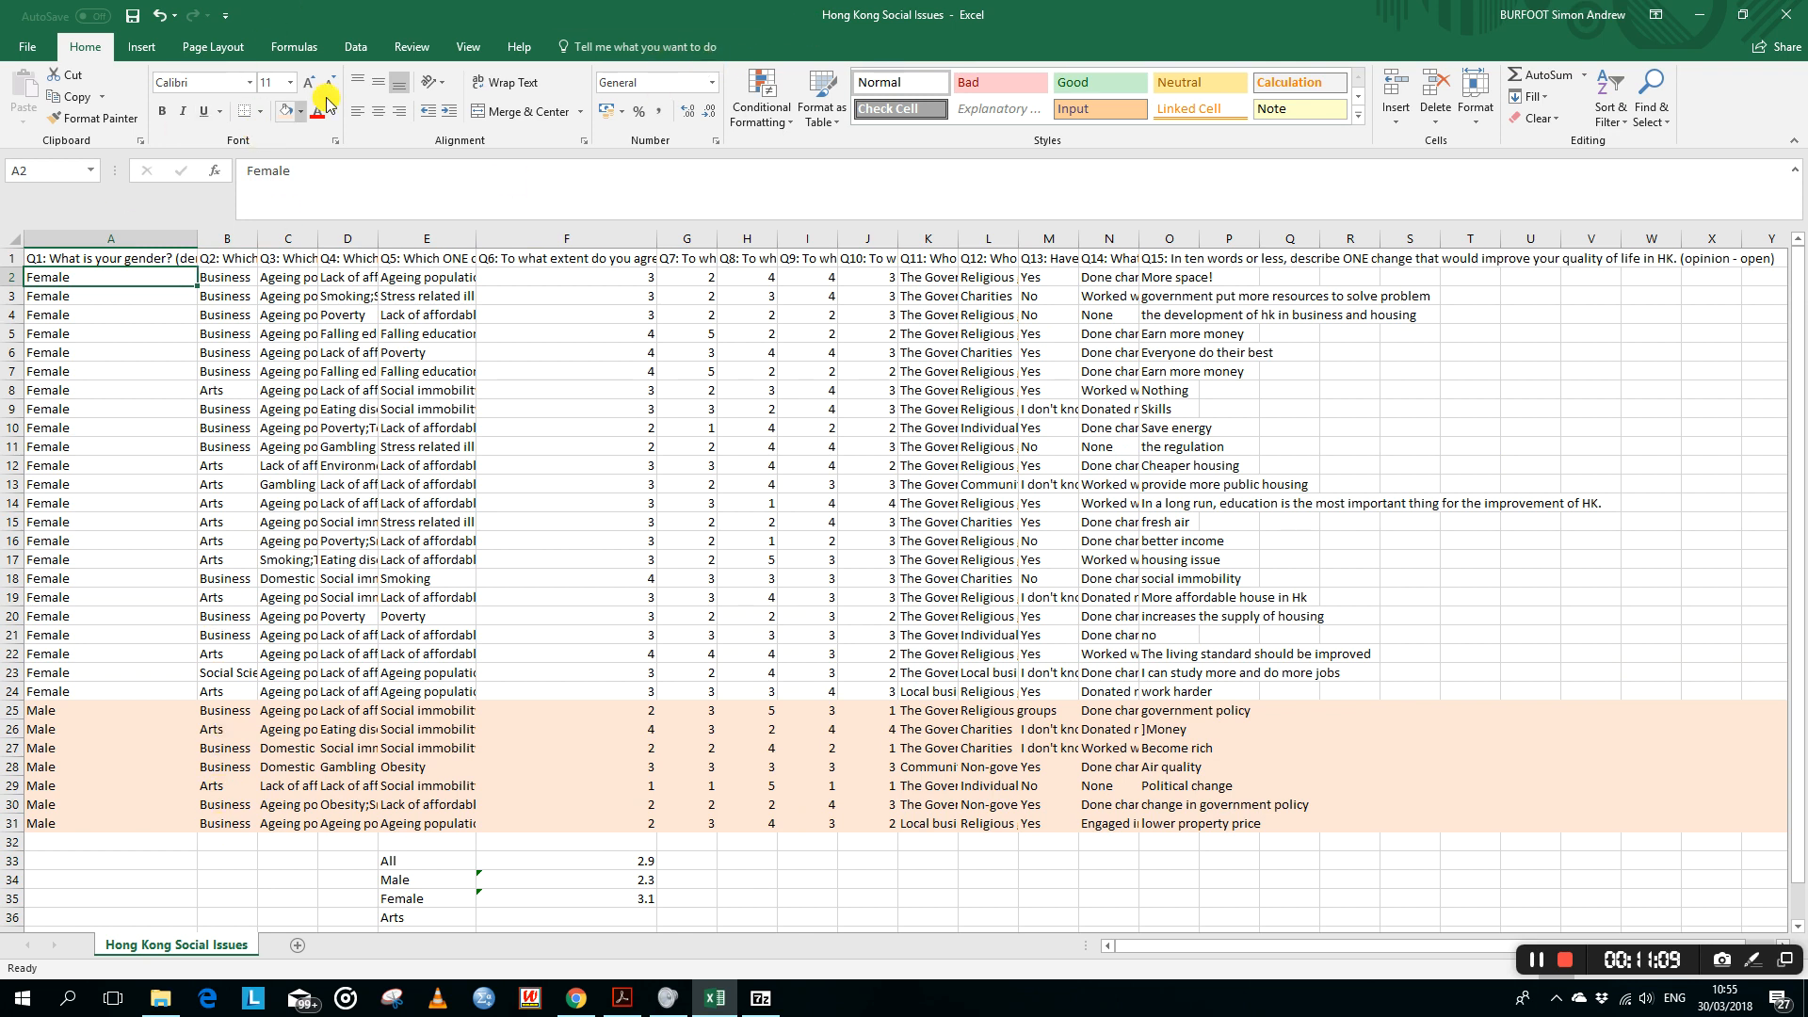
pyautogui.click(355, 48)
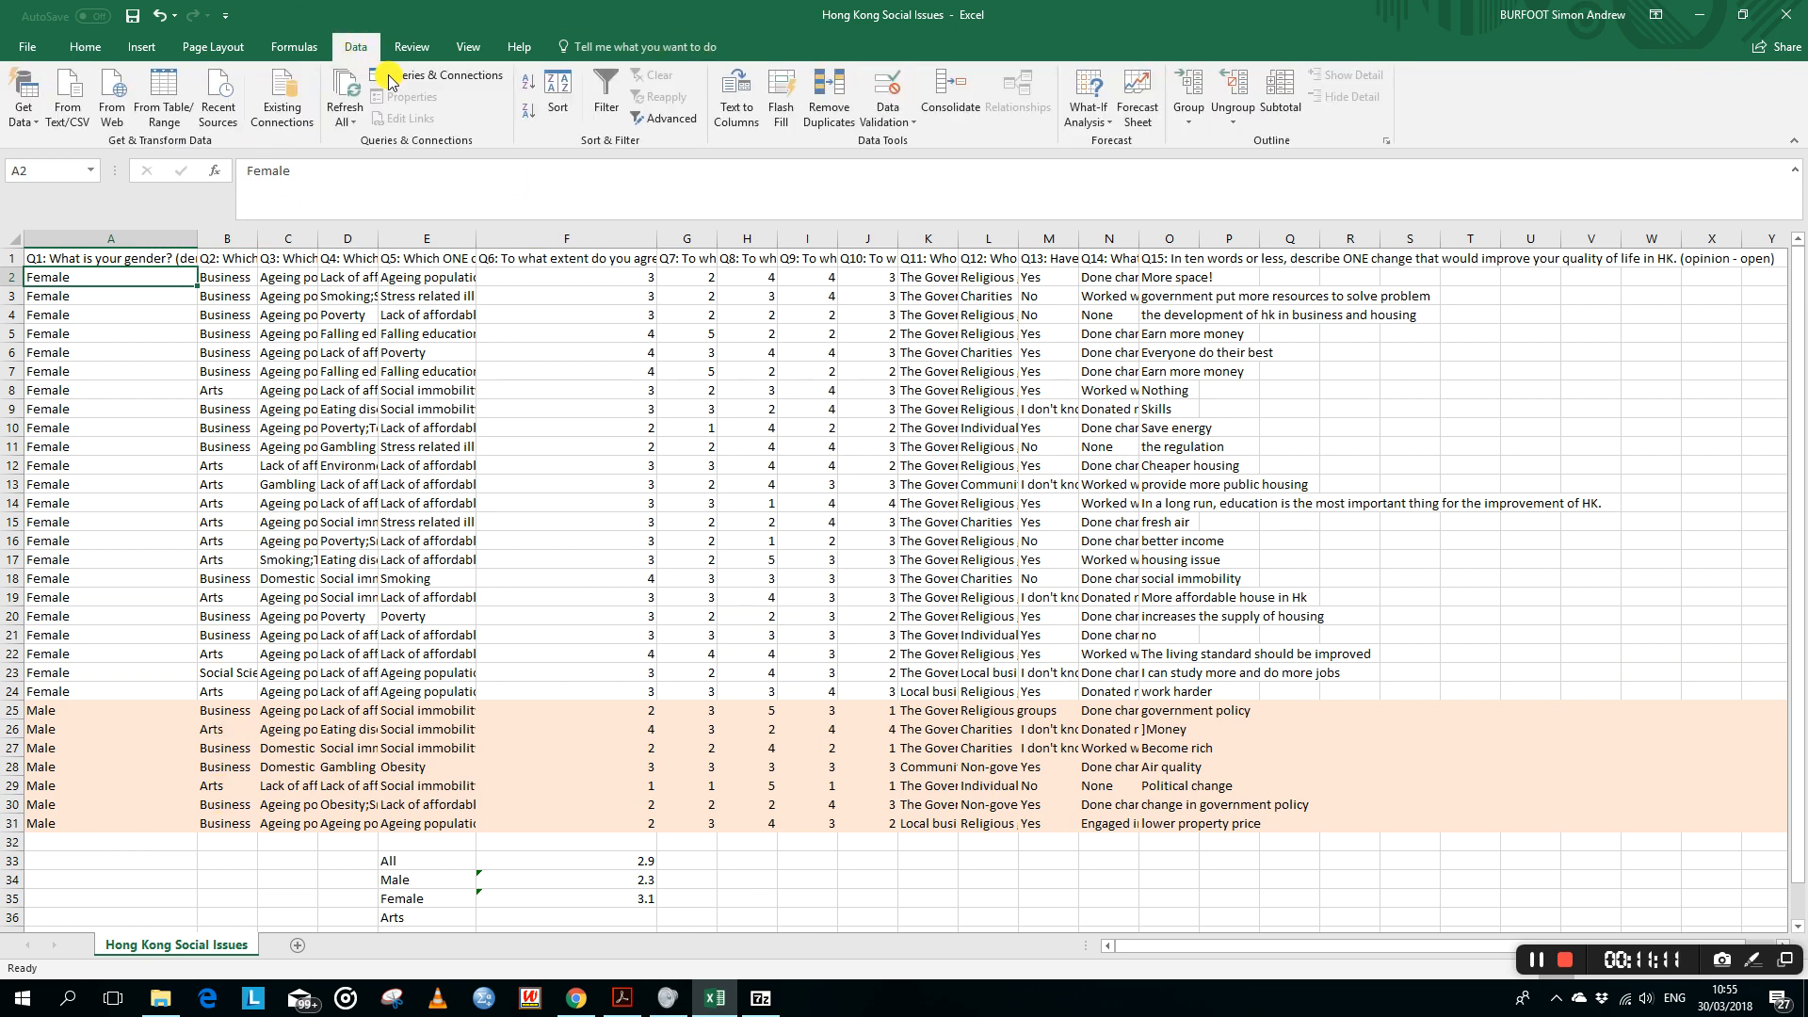
pyautogui.click(558, 90)
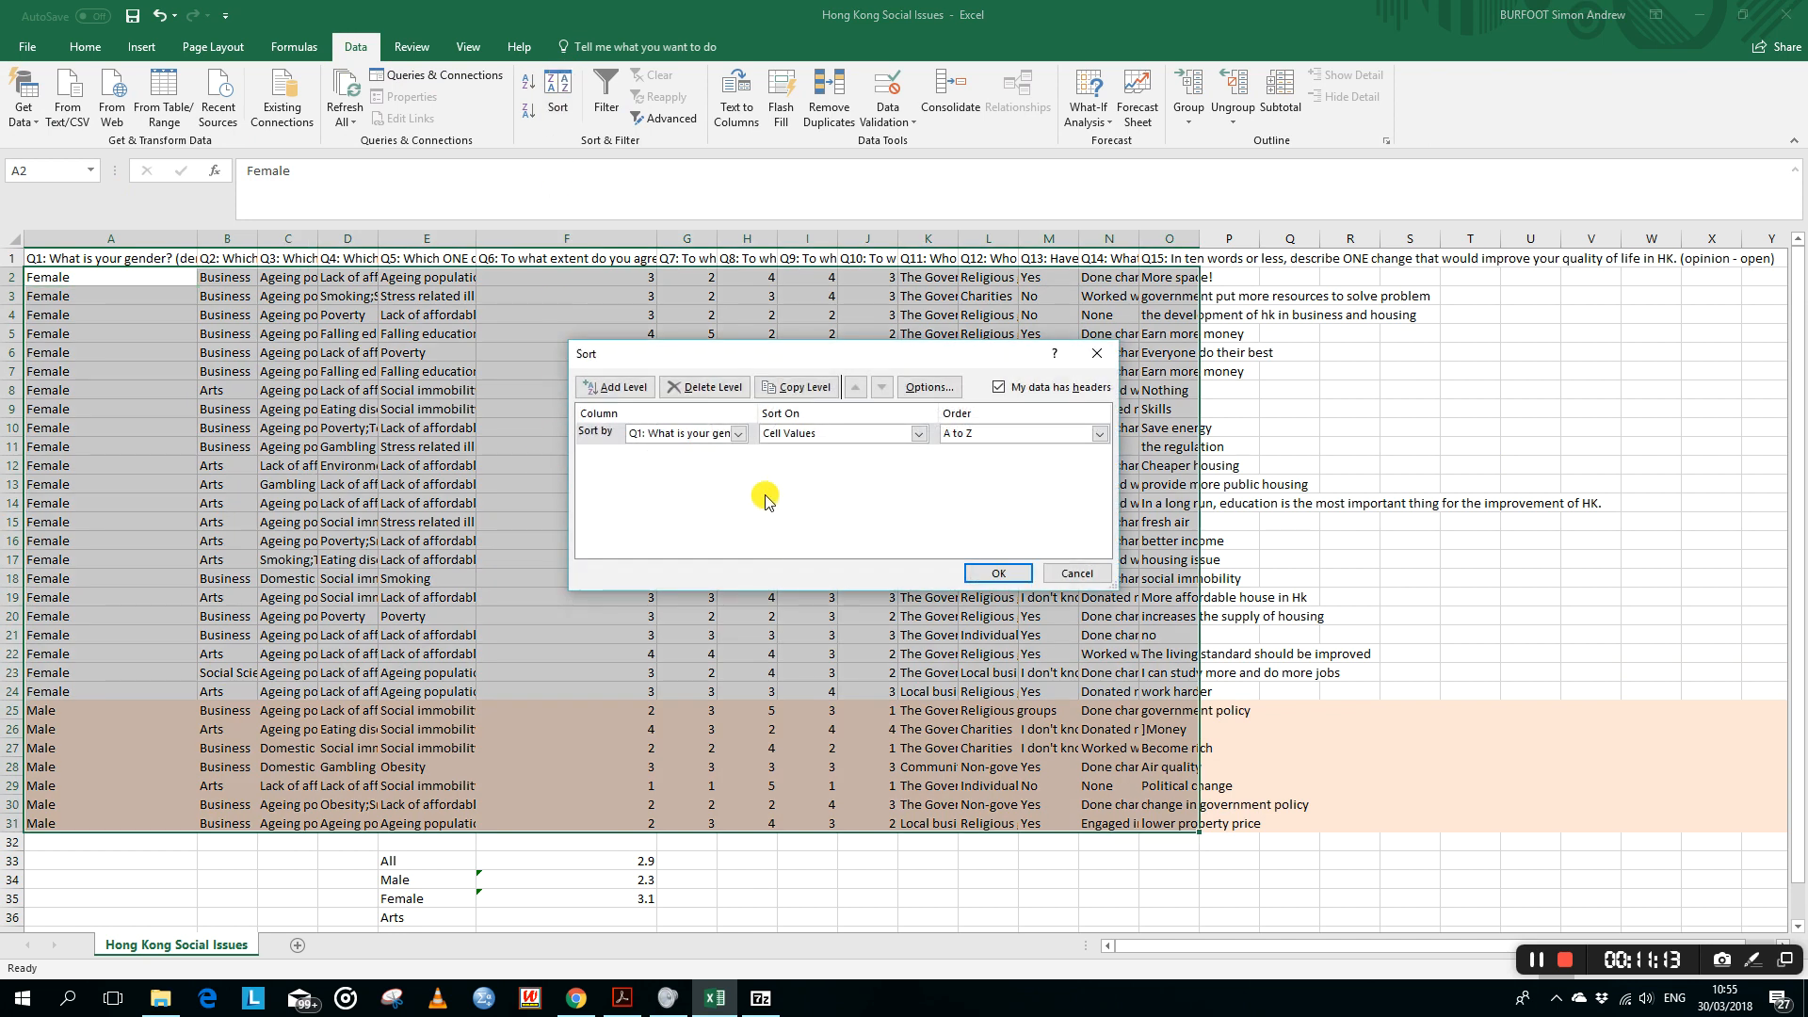
pyautogui.click(743, 436)
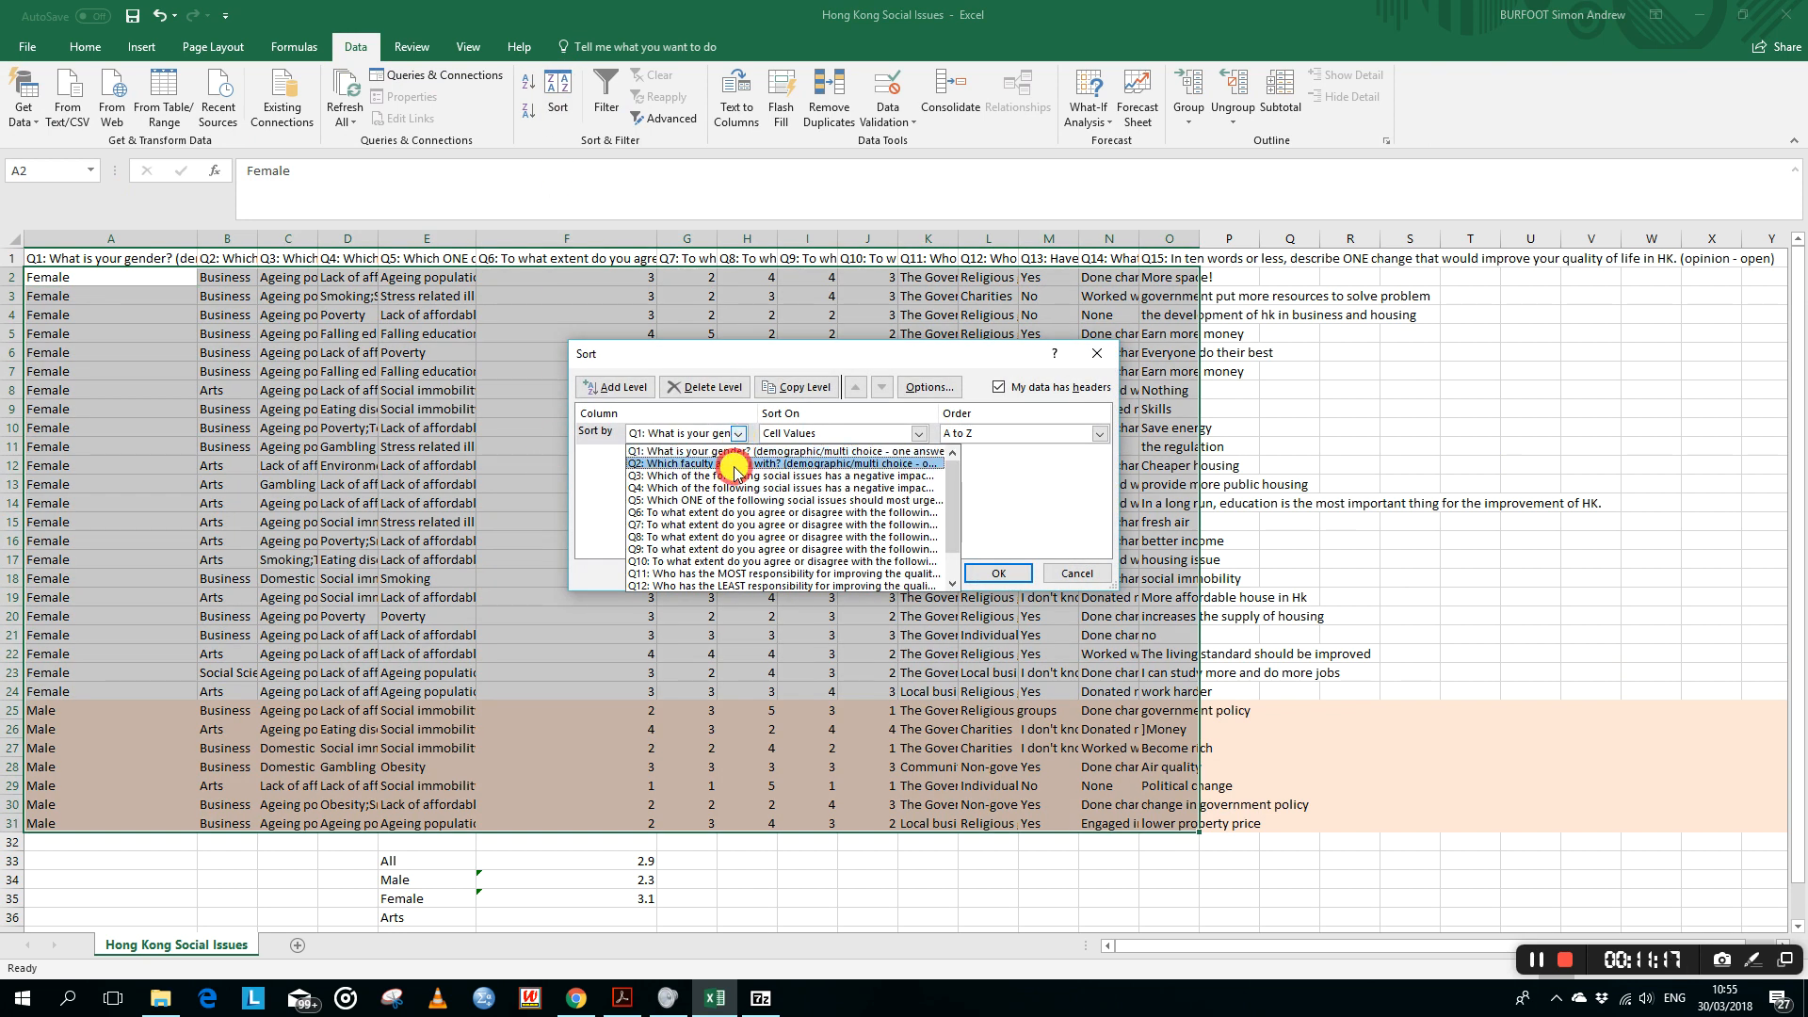
pyautogui.click(735, 465)
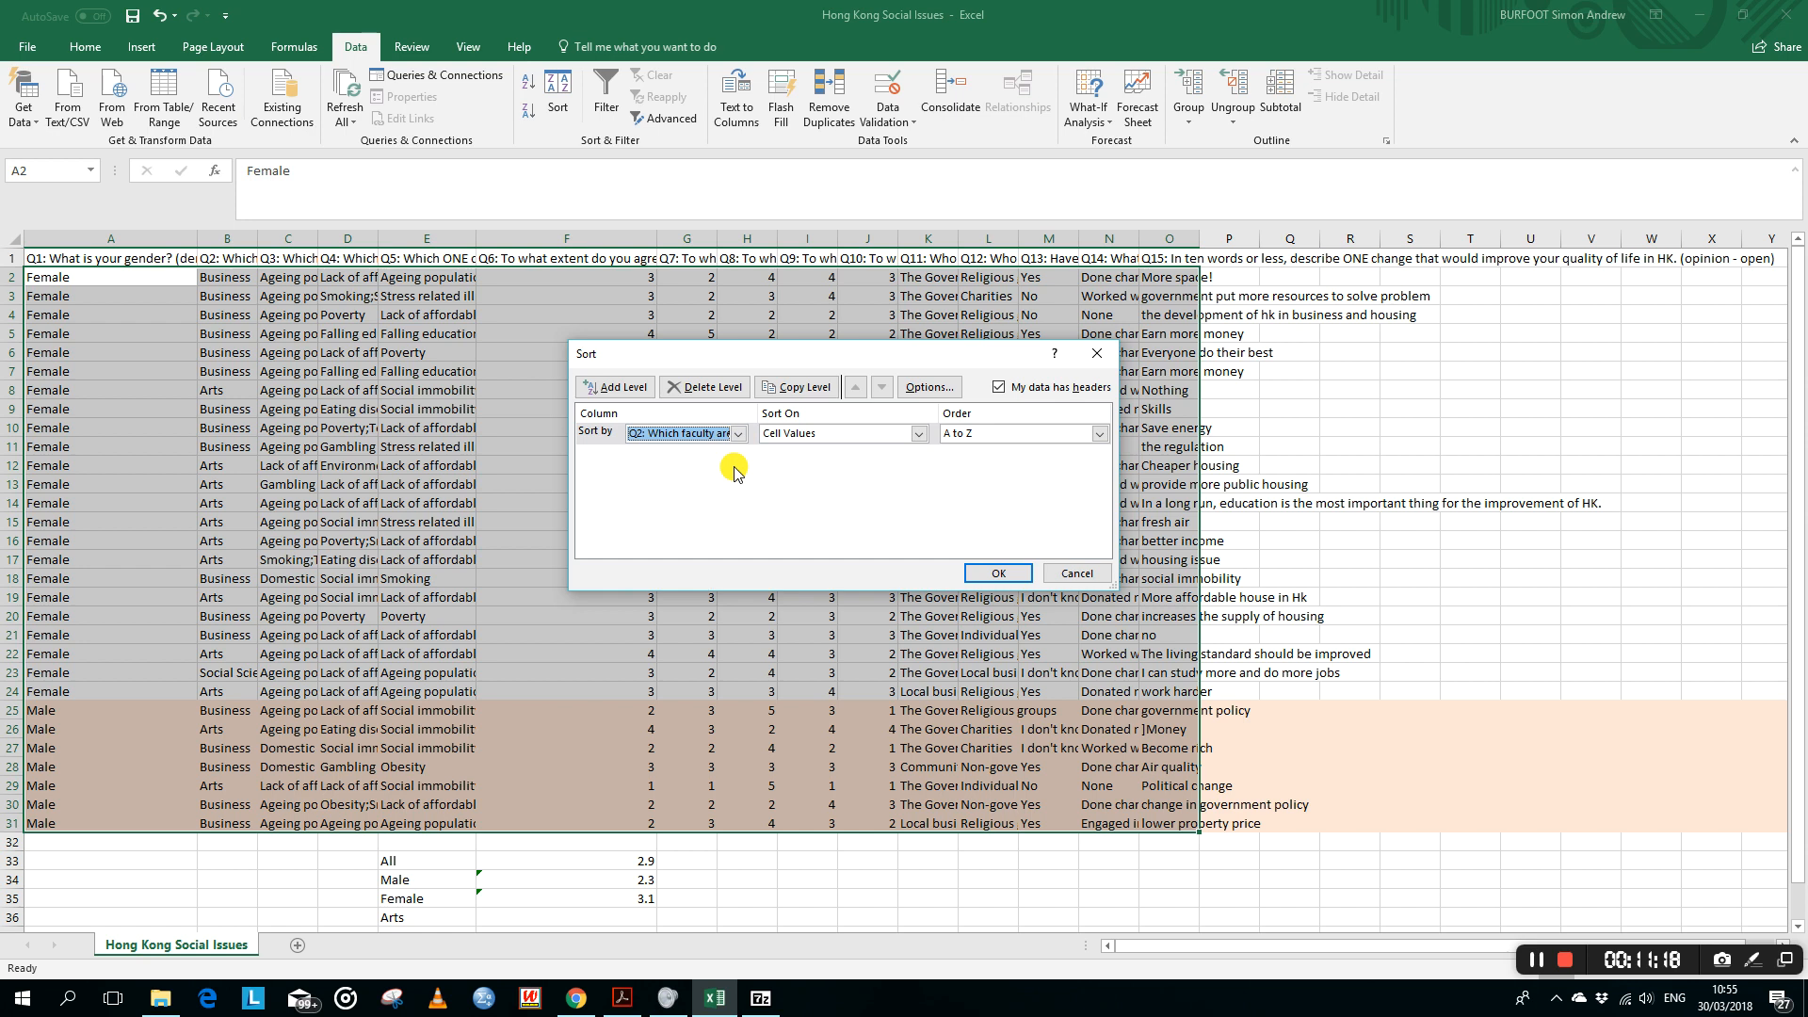
pyautogui.click(991, 575)
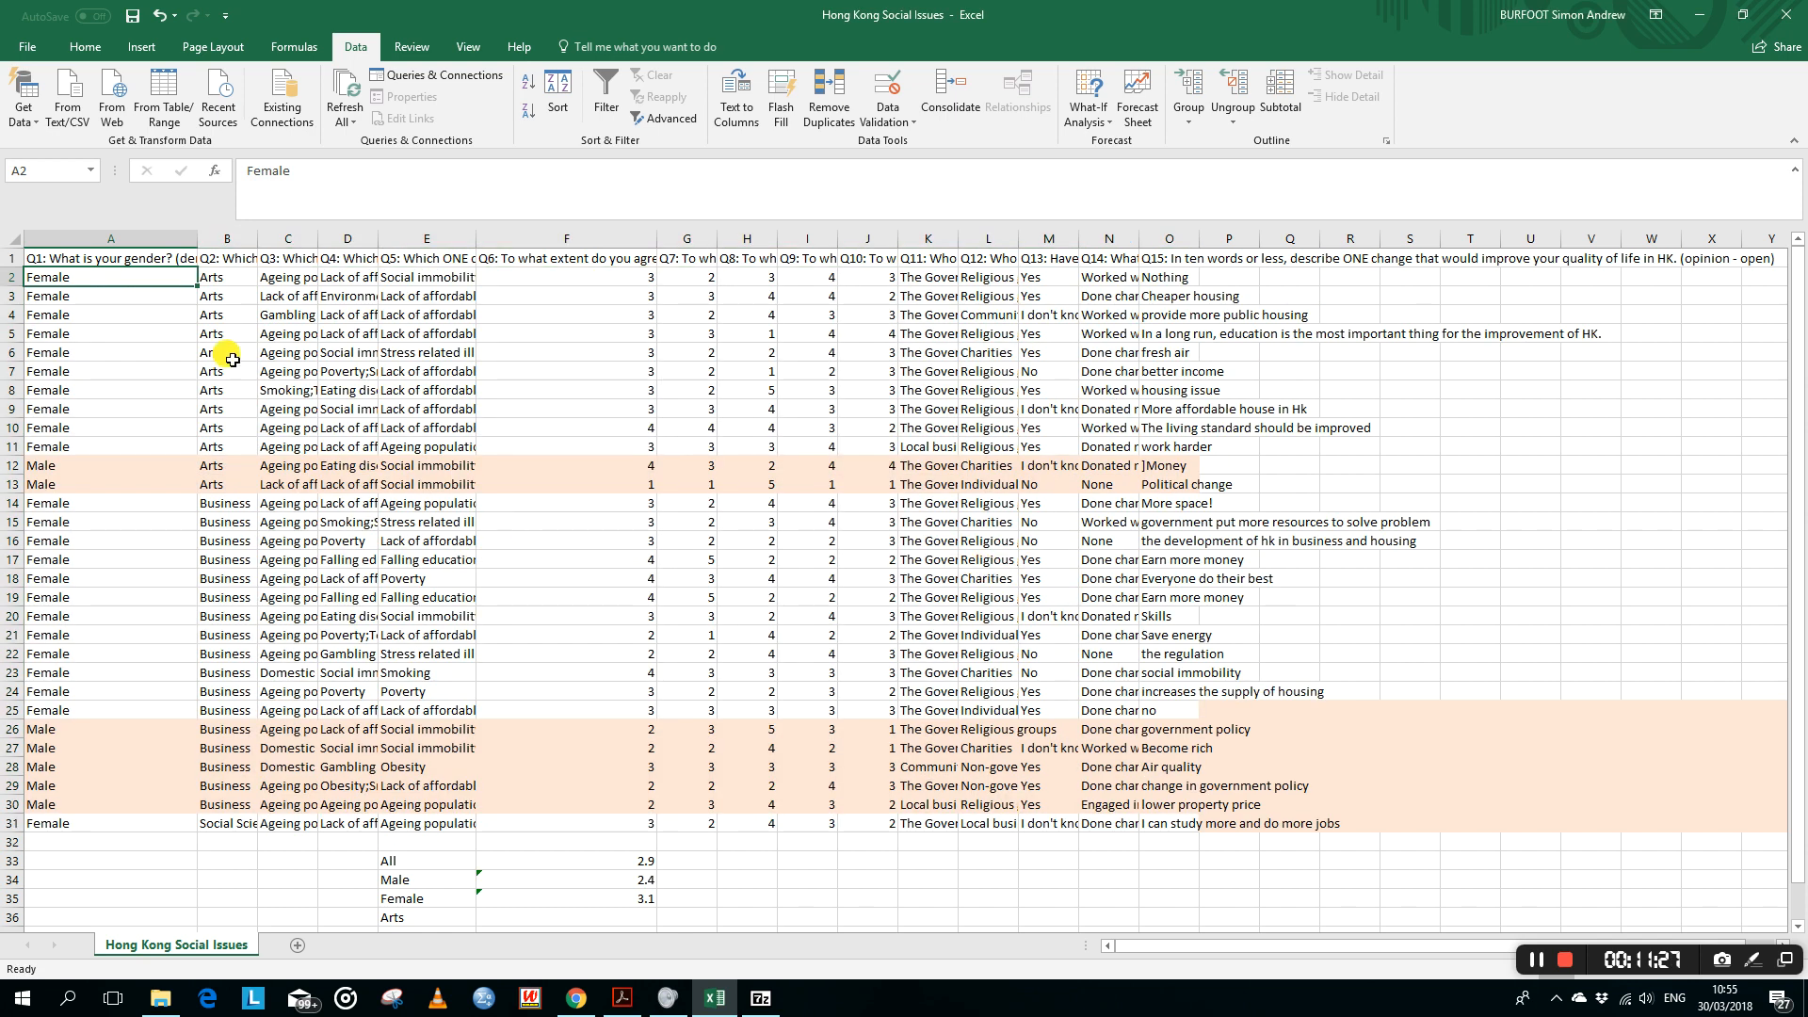
# Step: Calculate the Arts average for Q6 in cell F36 by averaging F2:F13
pyautogui.scroll(-2, 314, 652)
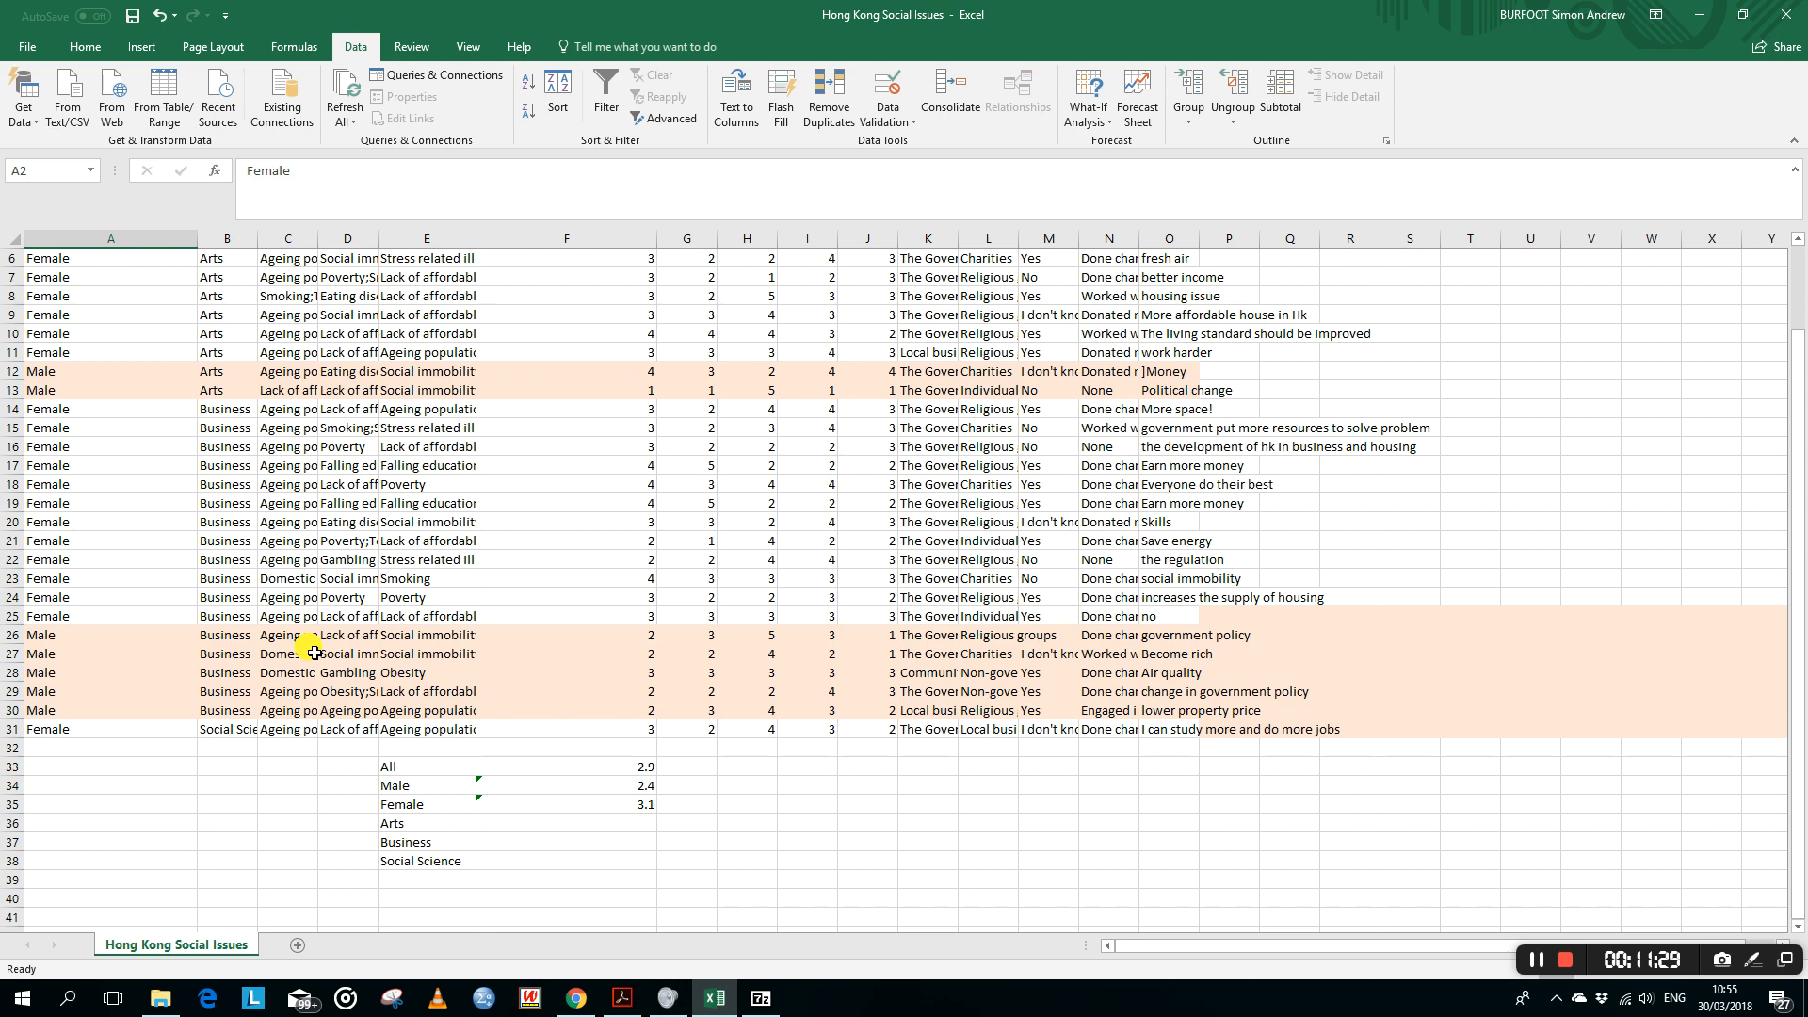
pyautogui.scroll(2, 314, 652)
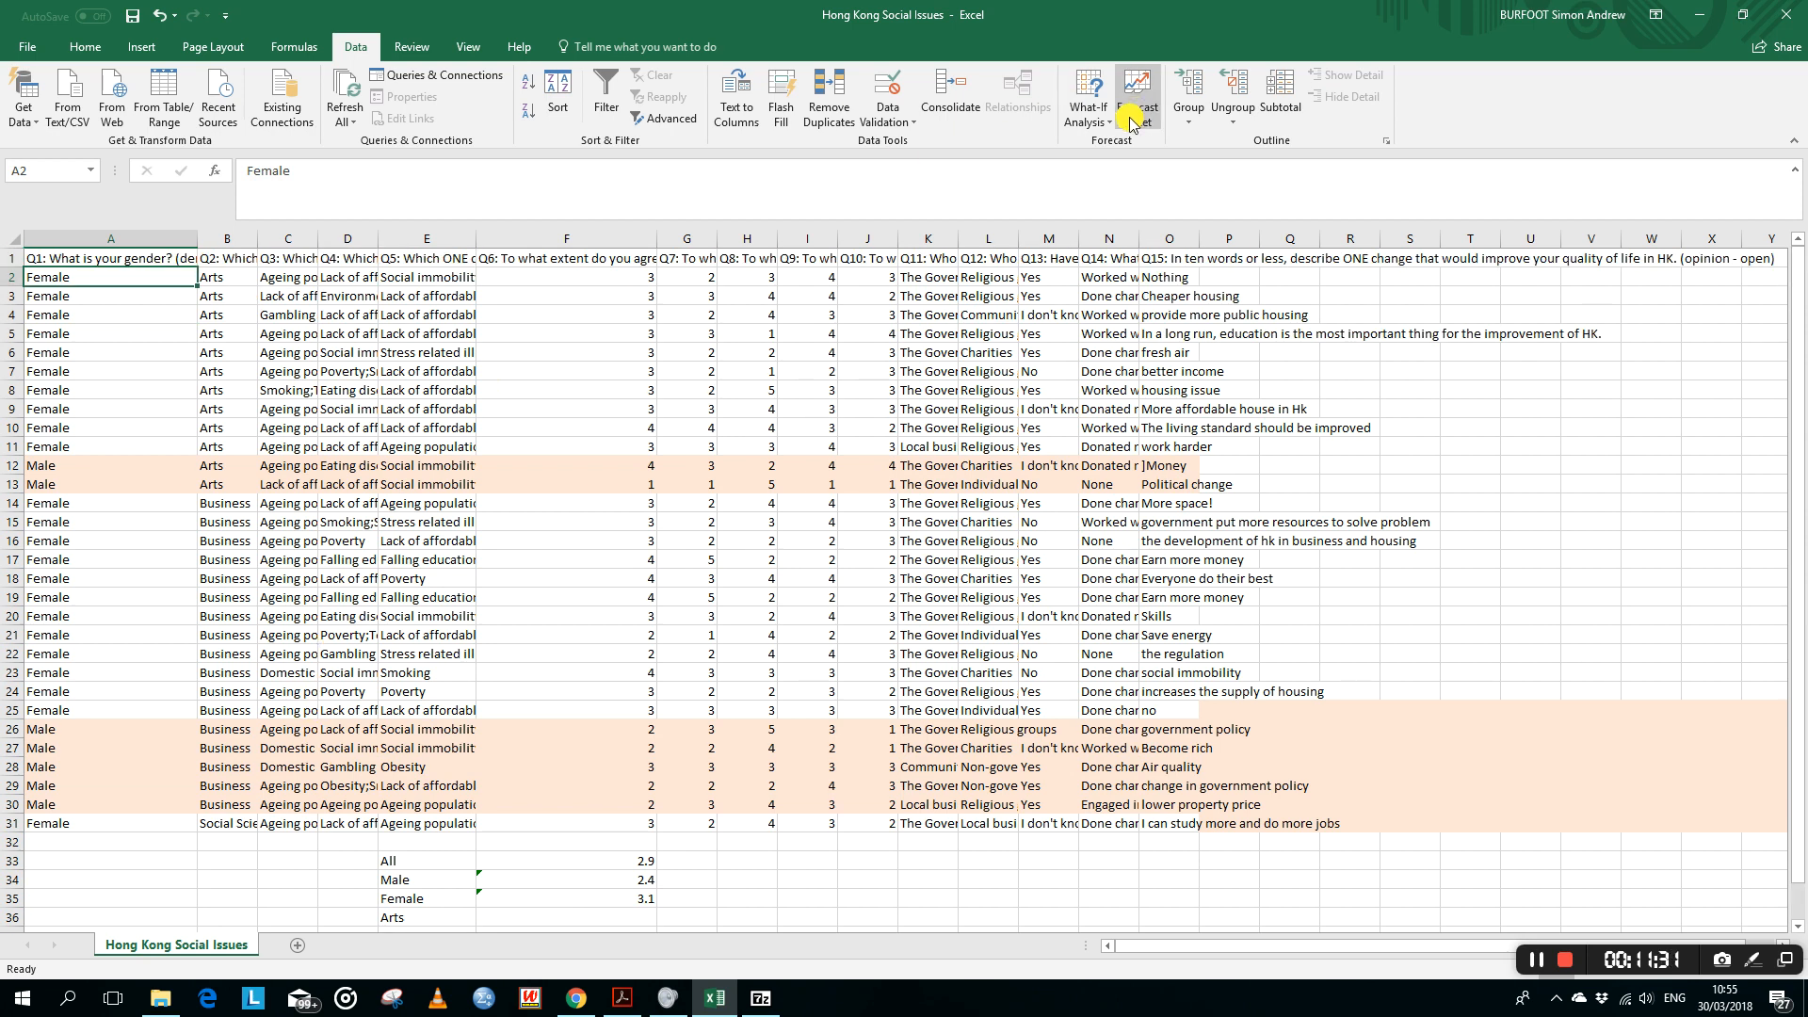
pyautogui.click(628, 918)
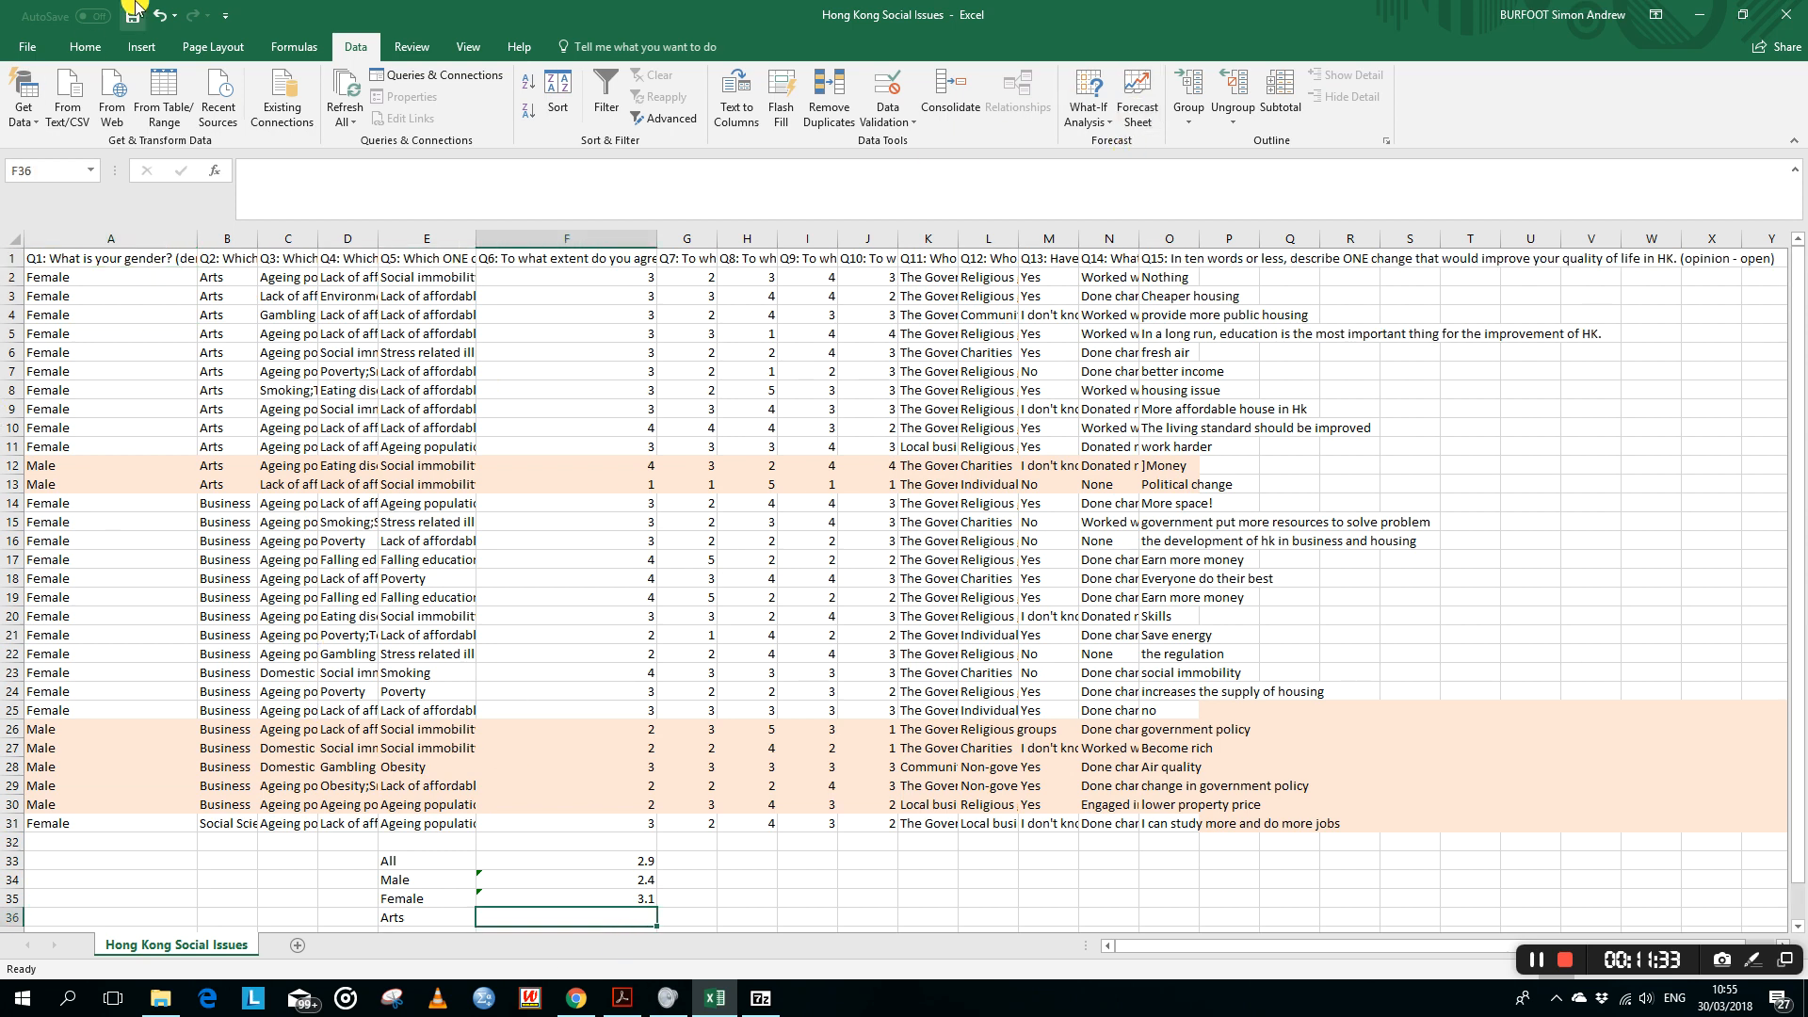
pyautogui.click(76, 47)
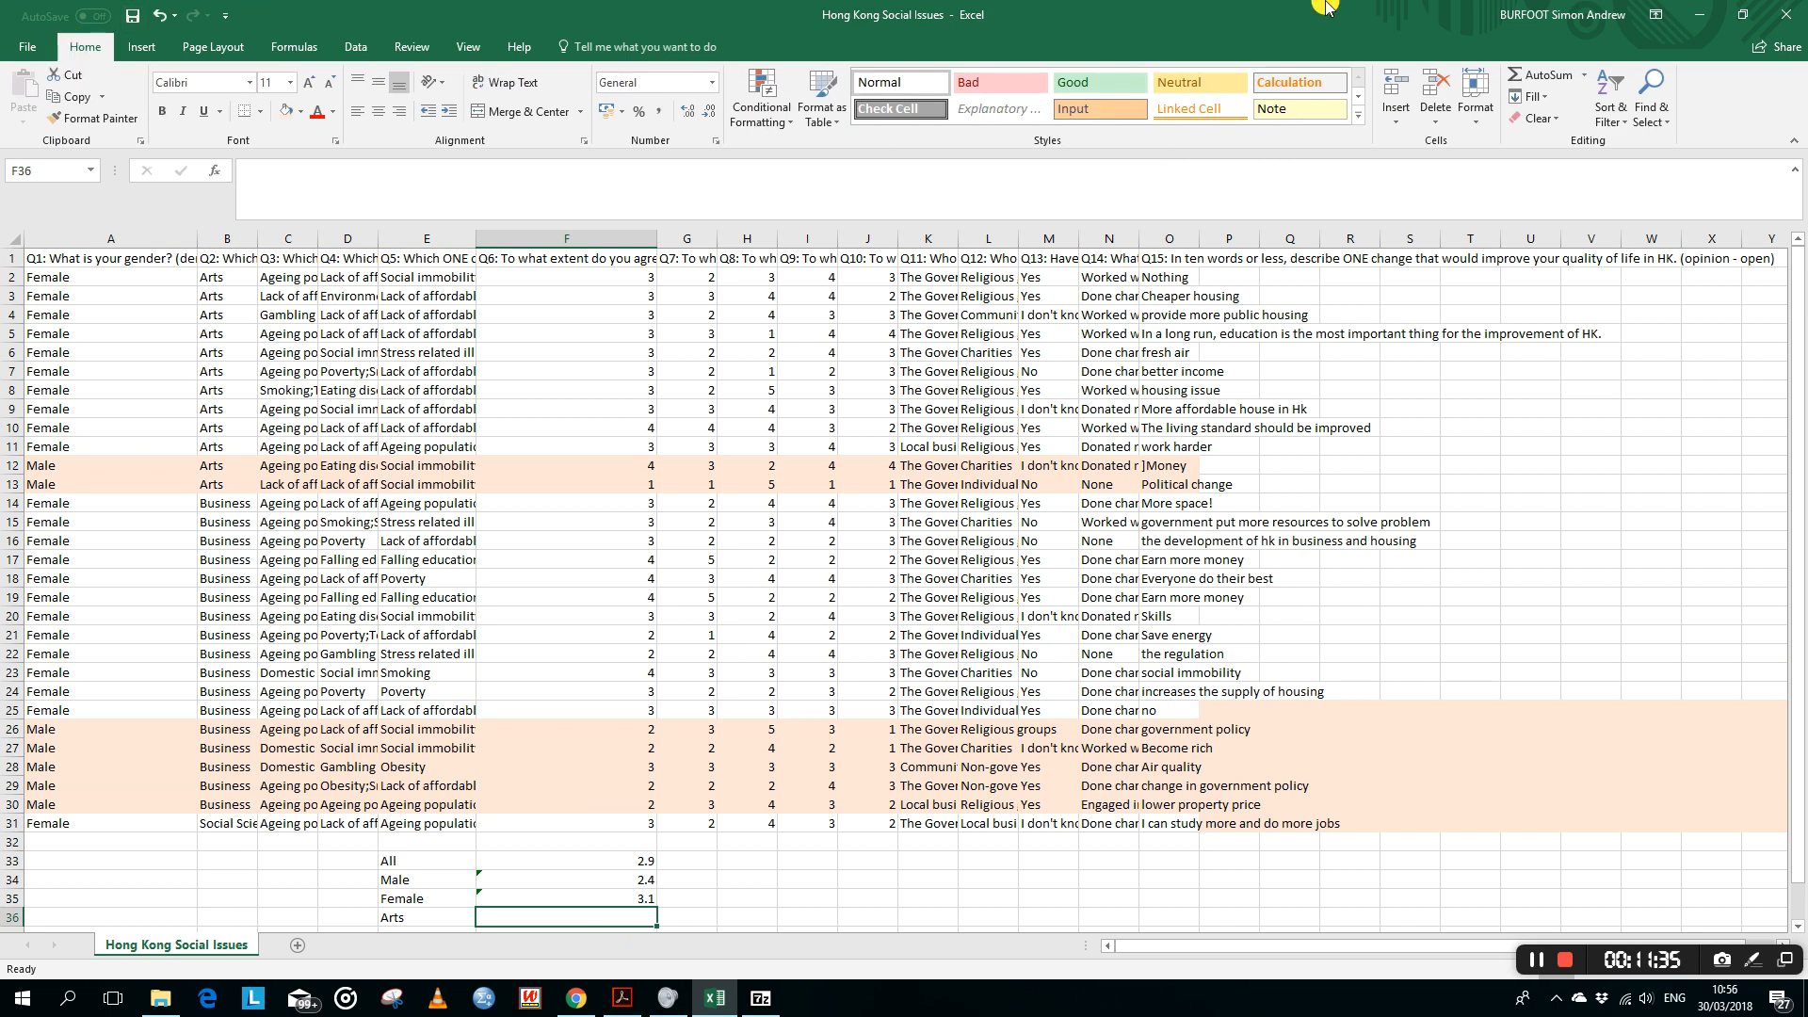
pyautogui.click(1590, 76)
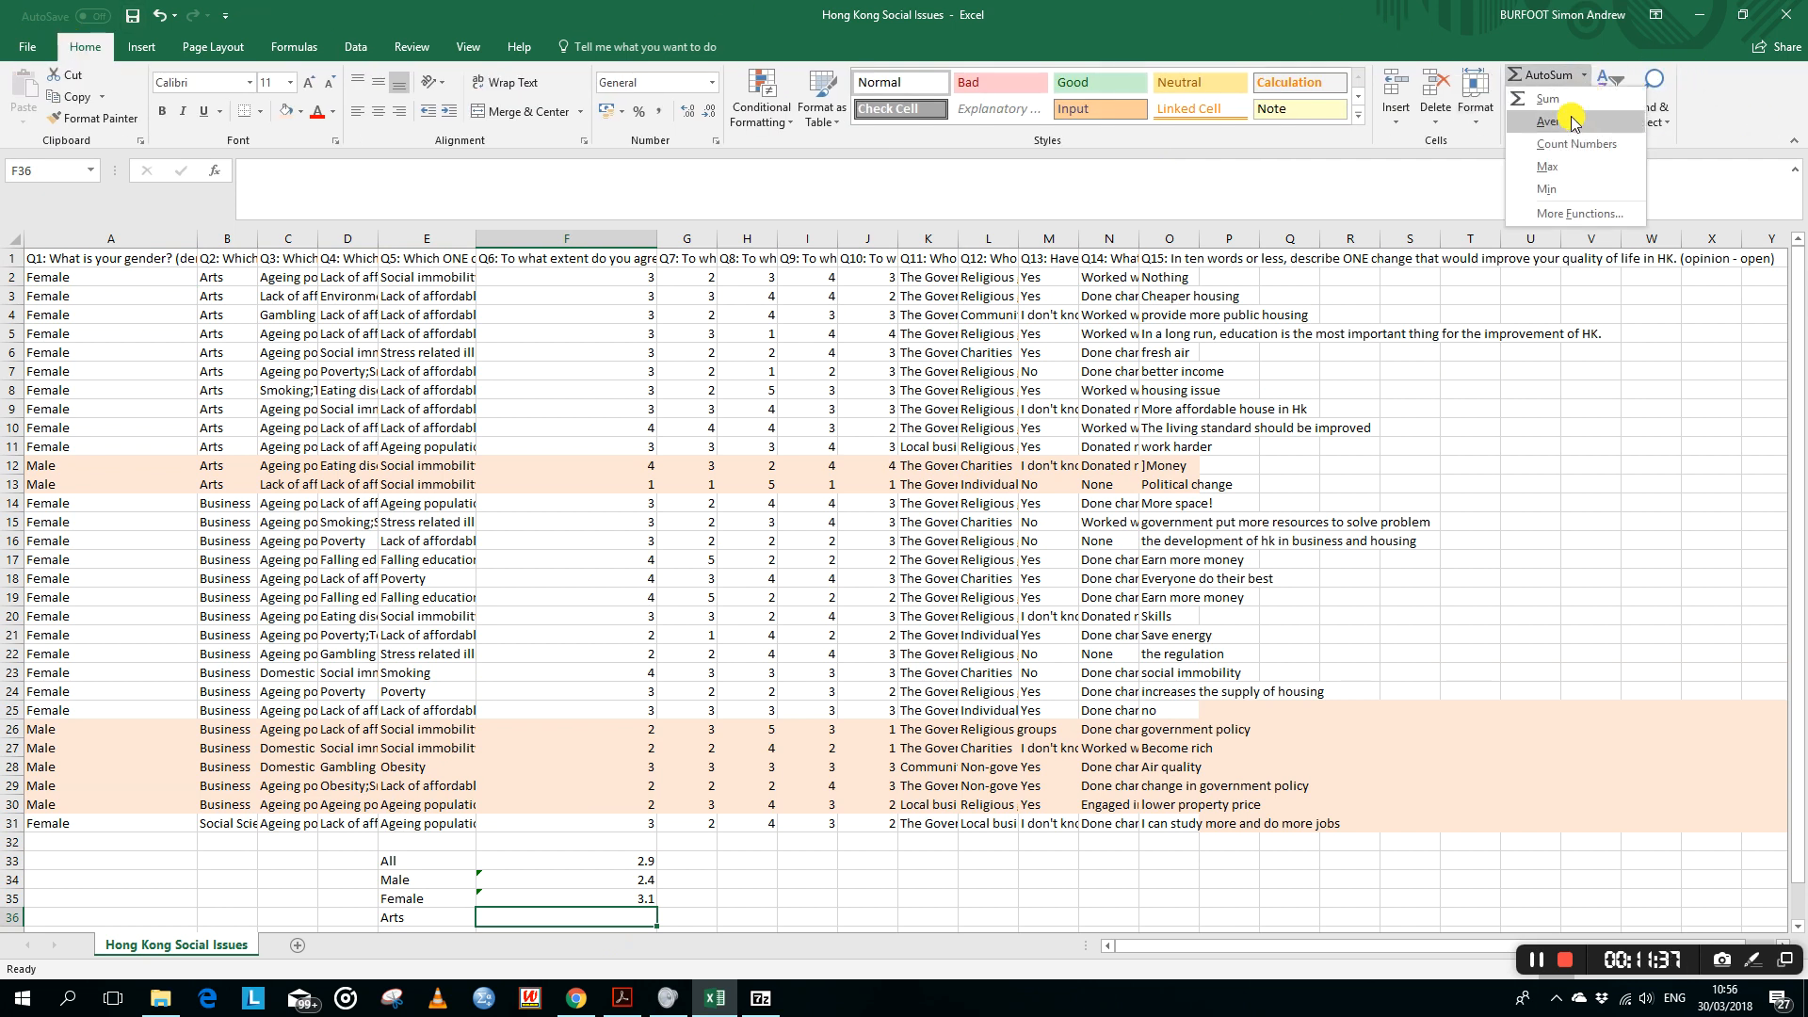
pyautogui.click(1567, 123)
pyautogui.scroll(-2, 690, 649)
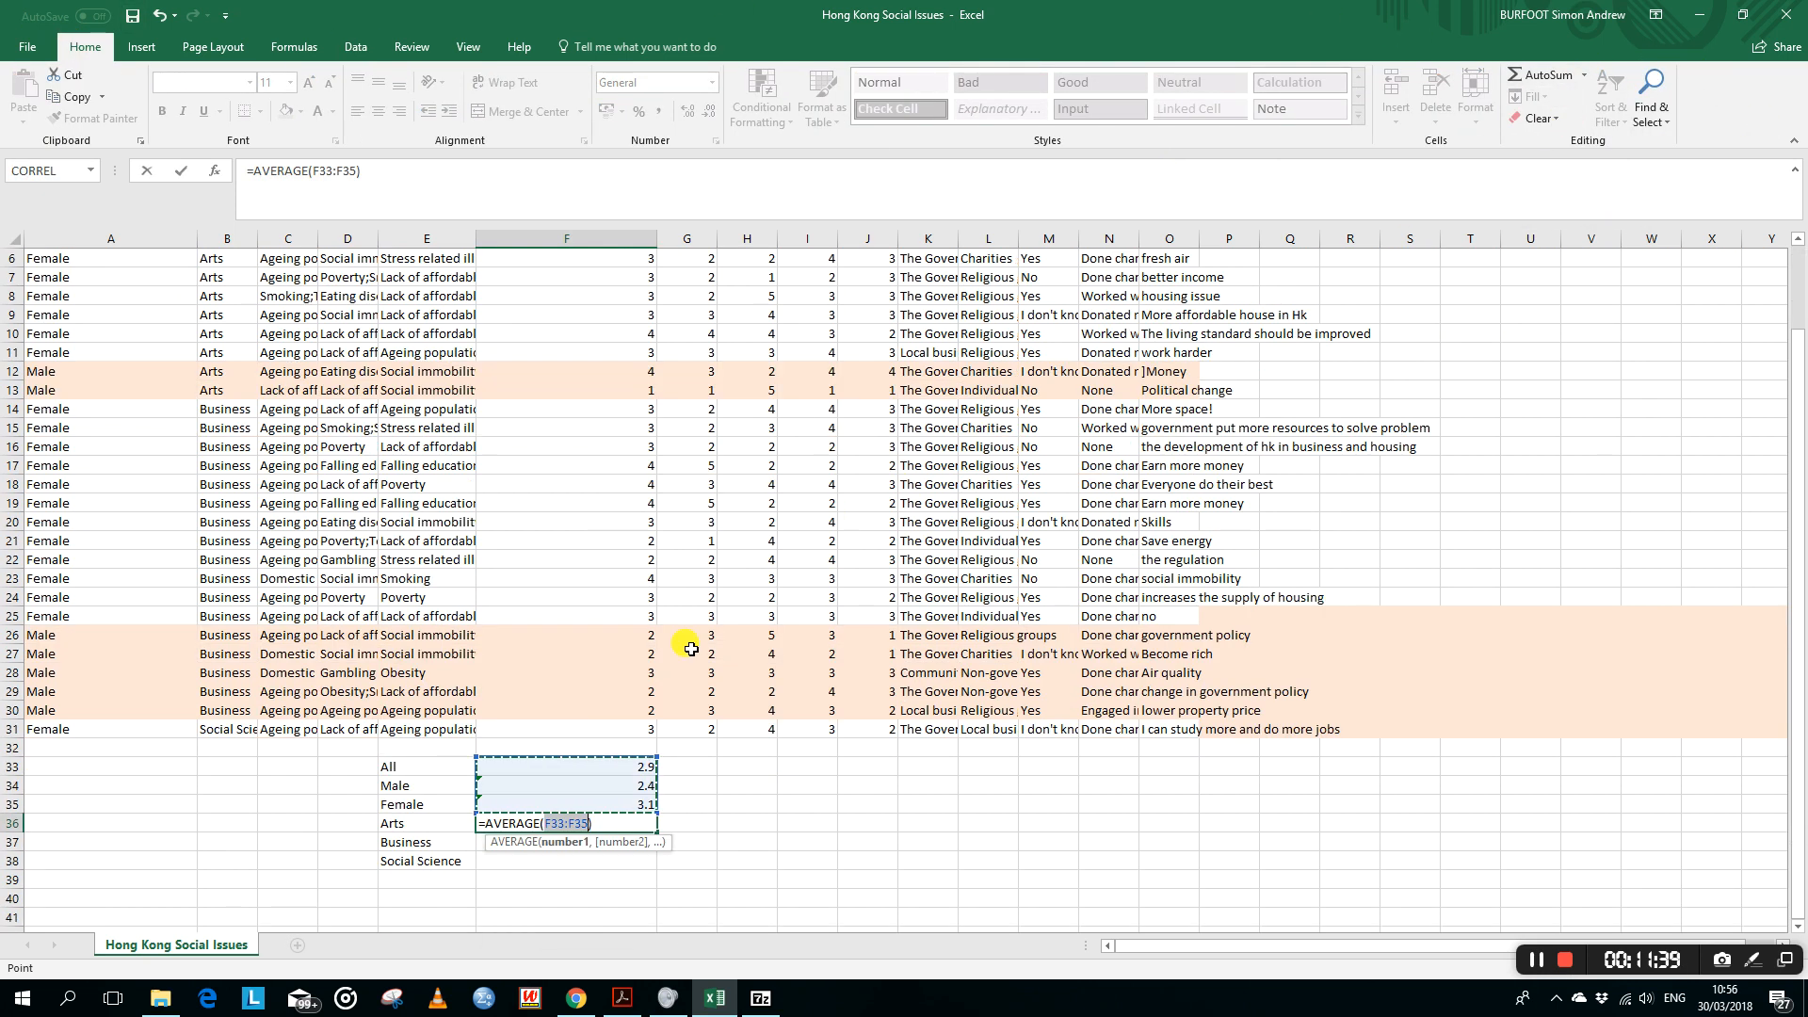
pyautogui.scroll(2, 691, 649)
pyautogui.moveTo(573, 276); pyautogui.dragTo(598, 480)
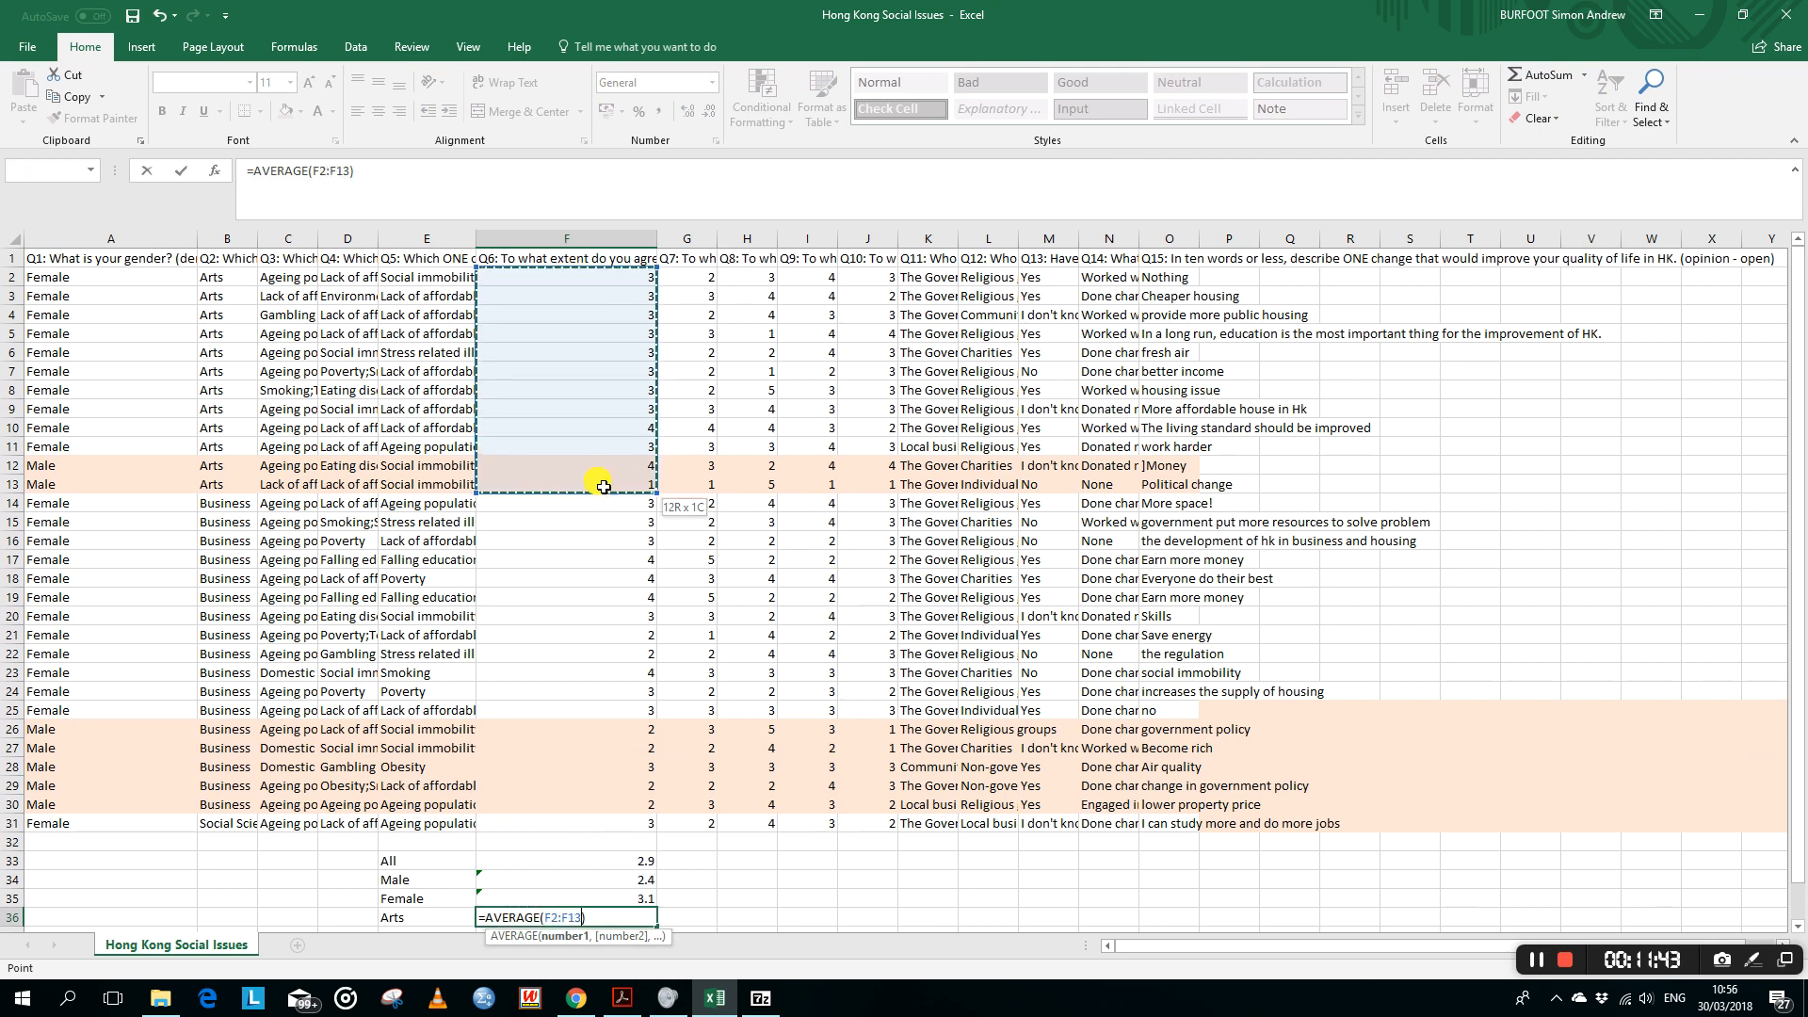
pyautogui.press('Return')
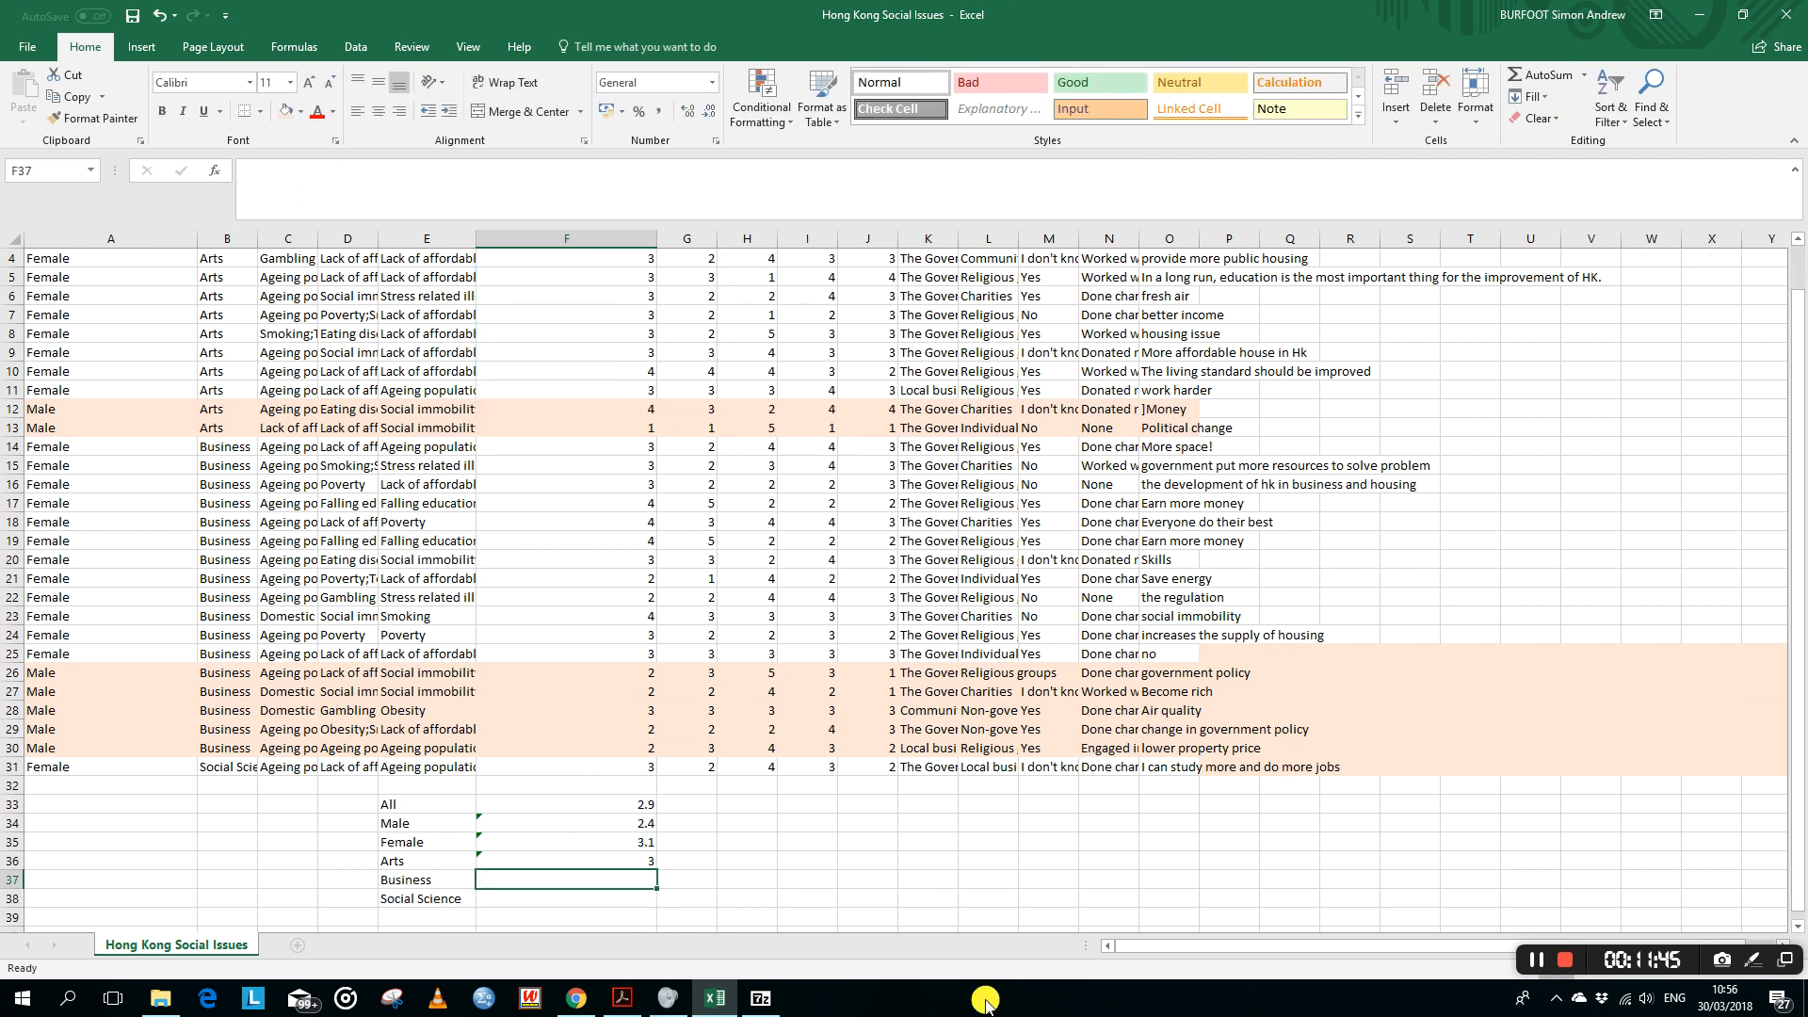
# Step: Calculate the Business average for Q6 in cell F37 by averaging F14:F30
pyautogui.scroll(2, 690, 715)
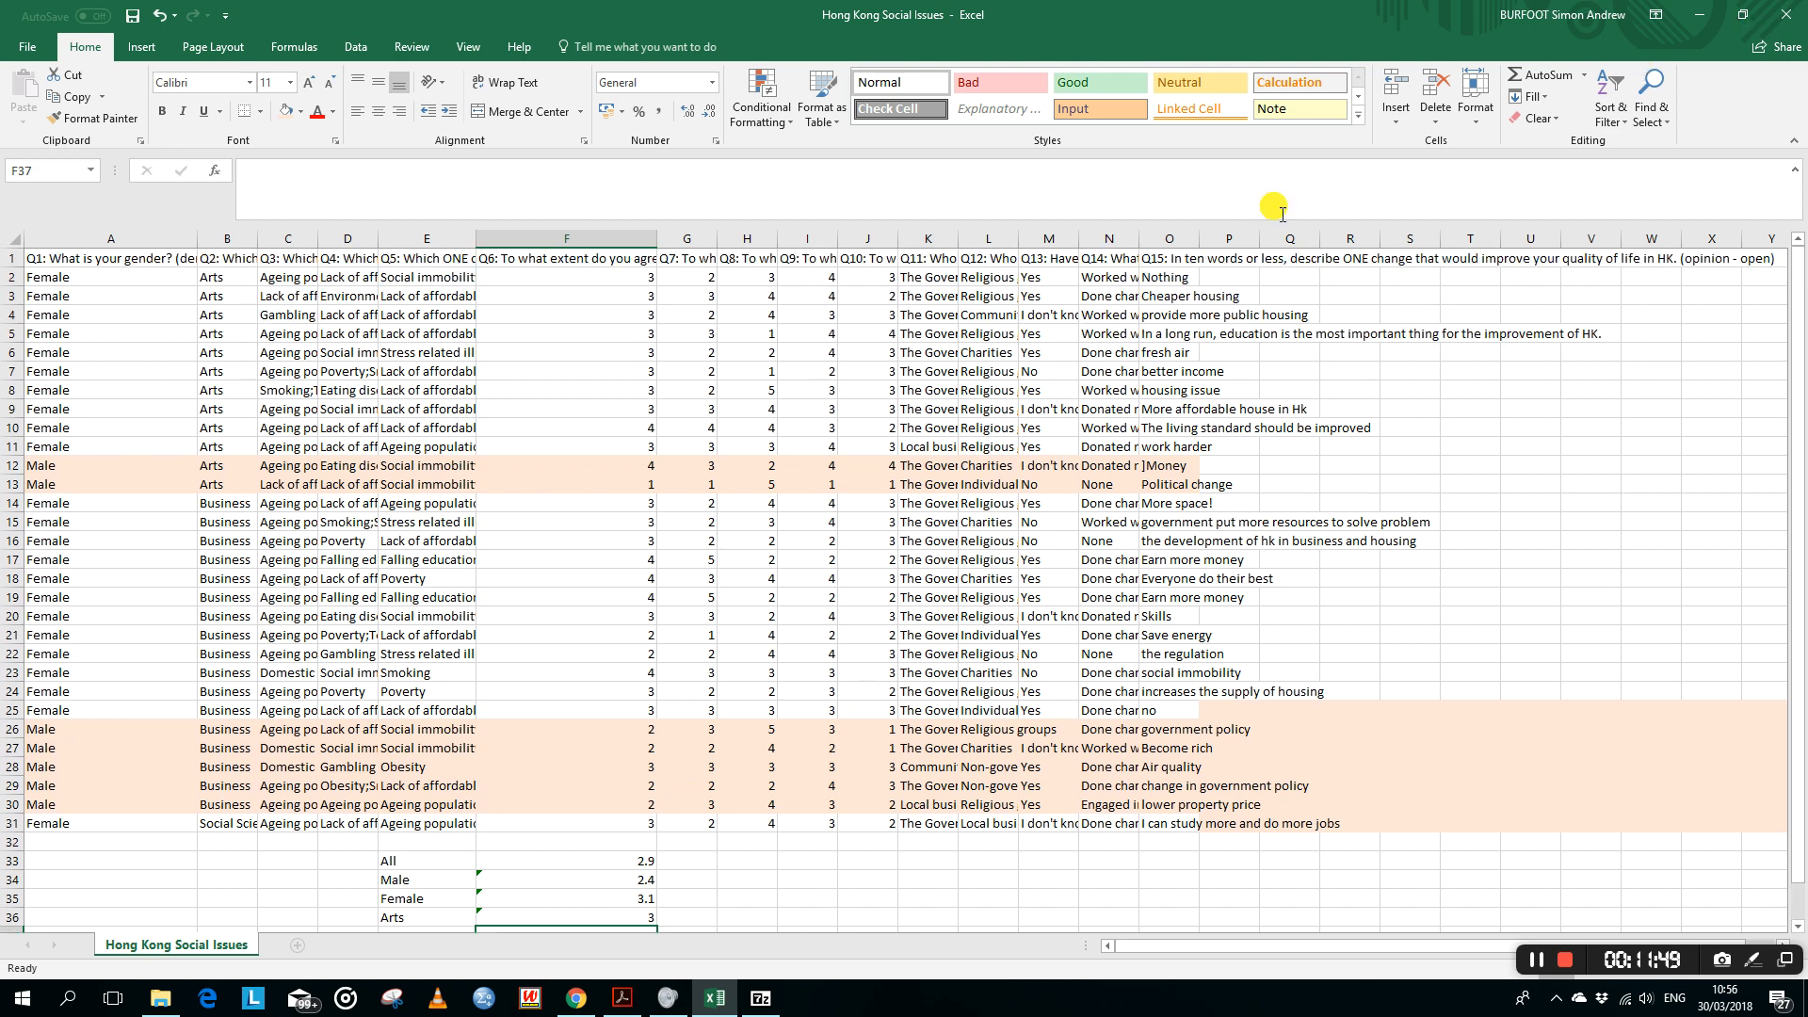
pyautogui.scroll(-2, 721, 575)
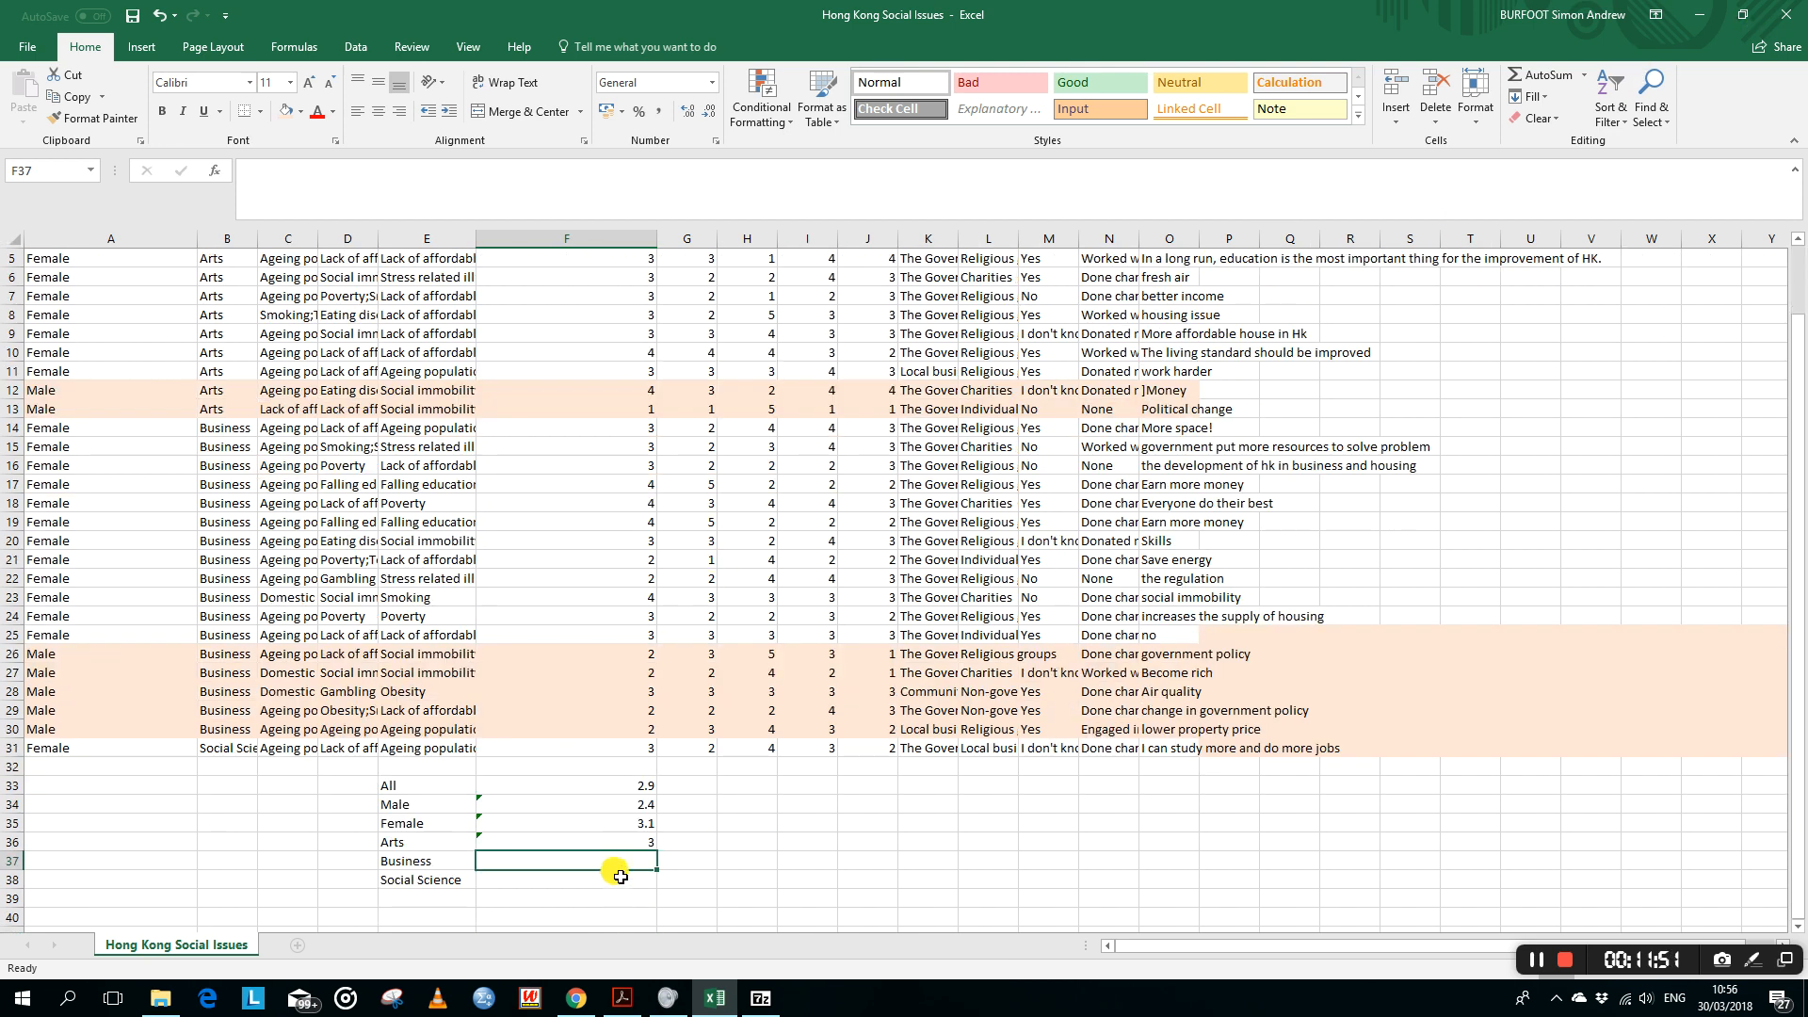
pyautogui.click(1584, 74)
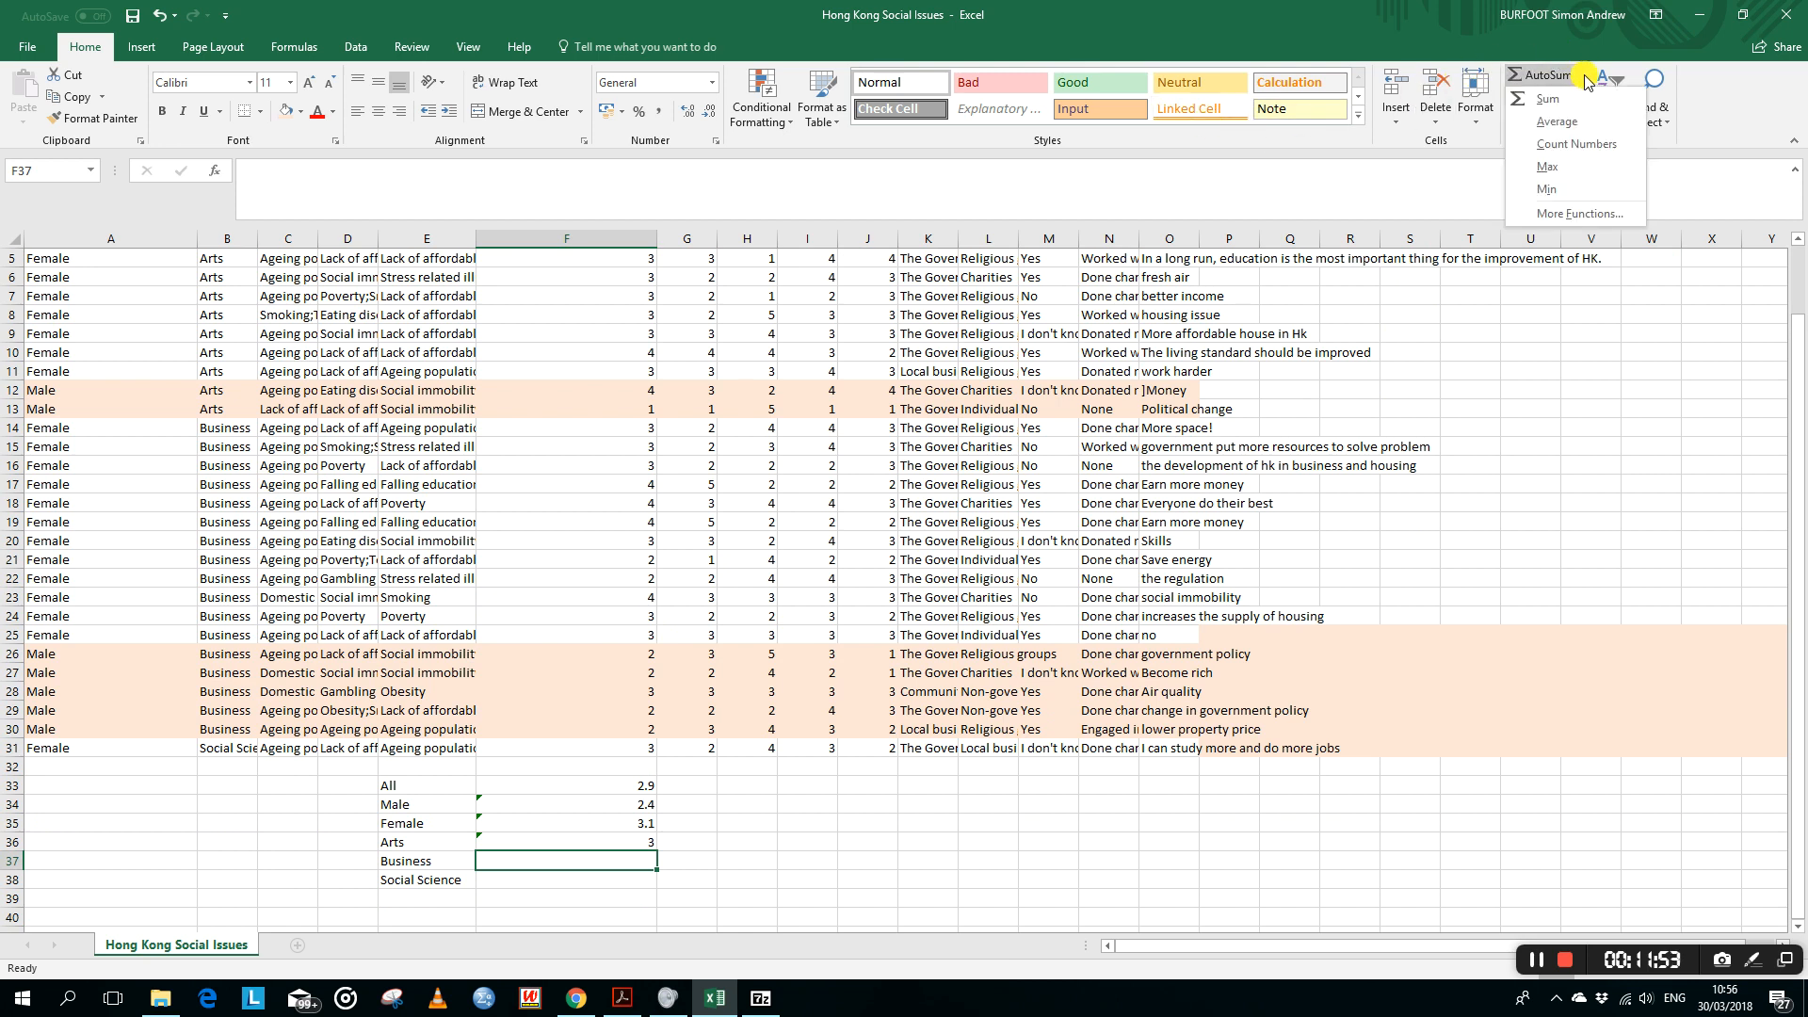
pyautogui.click(1560, 122)
pyautogui.click(582, 426)
pyautogui.moveTo(582, 426); pyautogui.dragTo(554, 724)
pyautogui.press('Return')
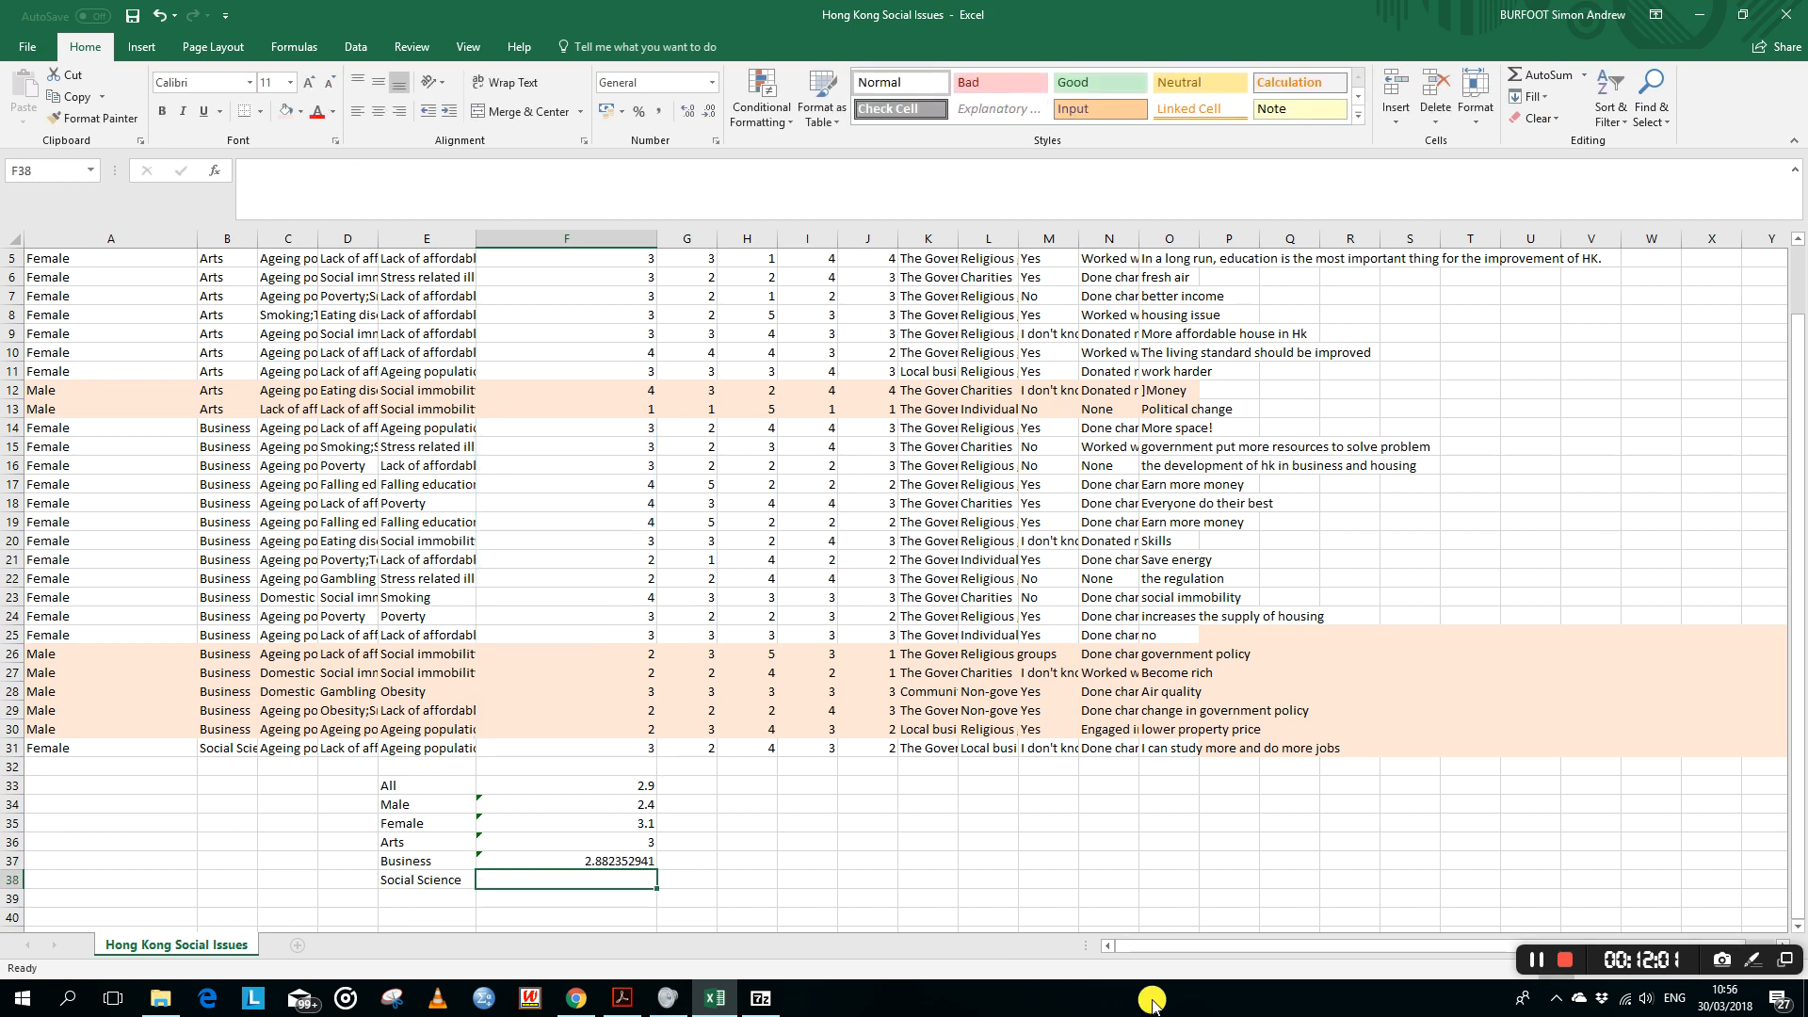
# Step: Reduce the Business Q6 average in cell F37 to one decimal place
pyautogui.click(537, 859)
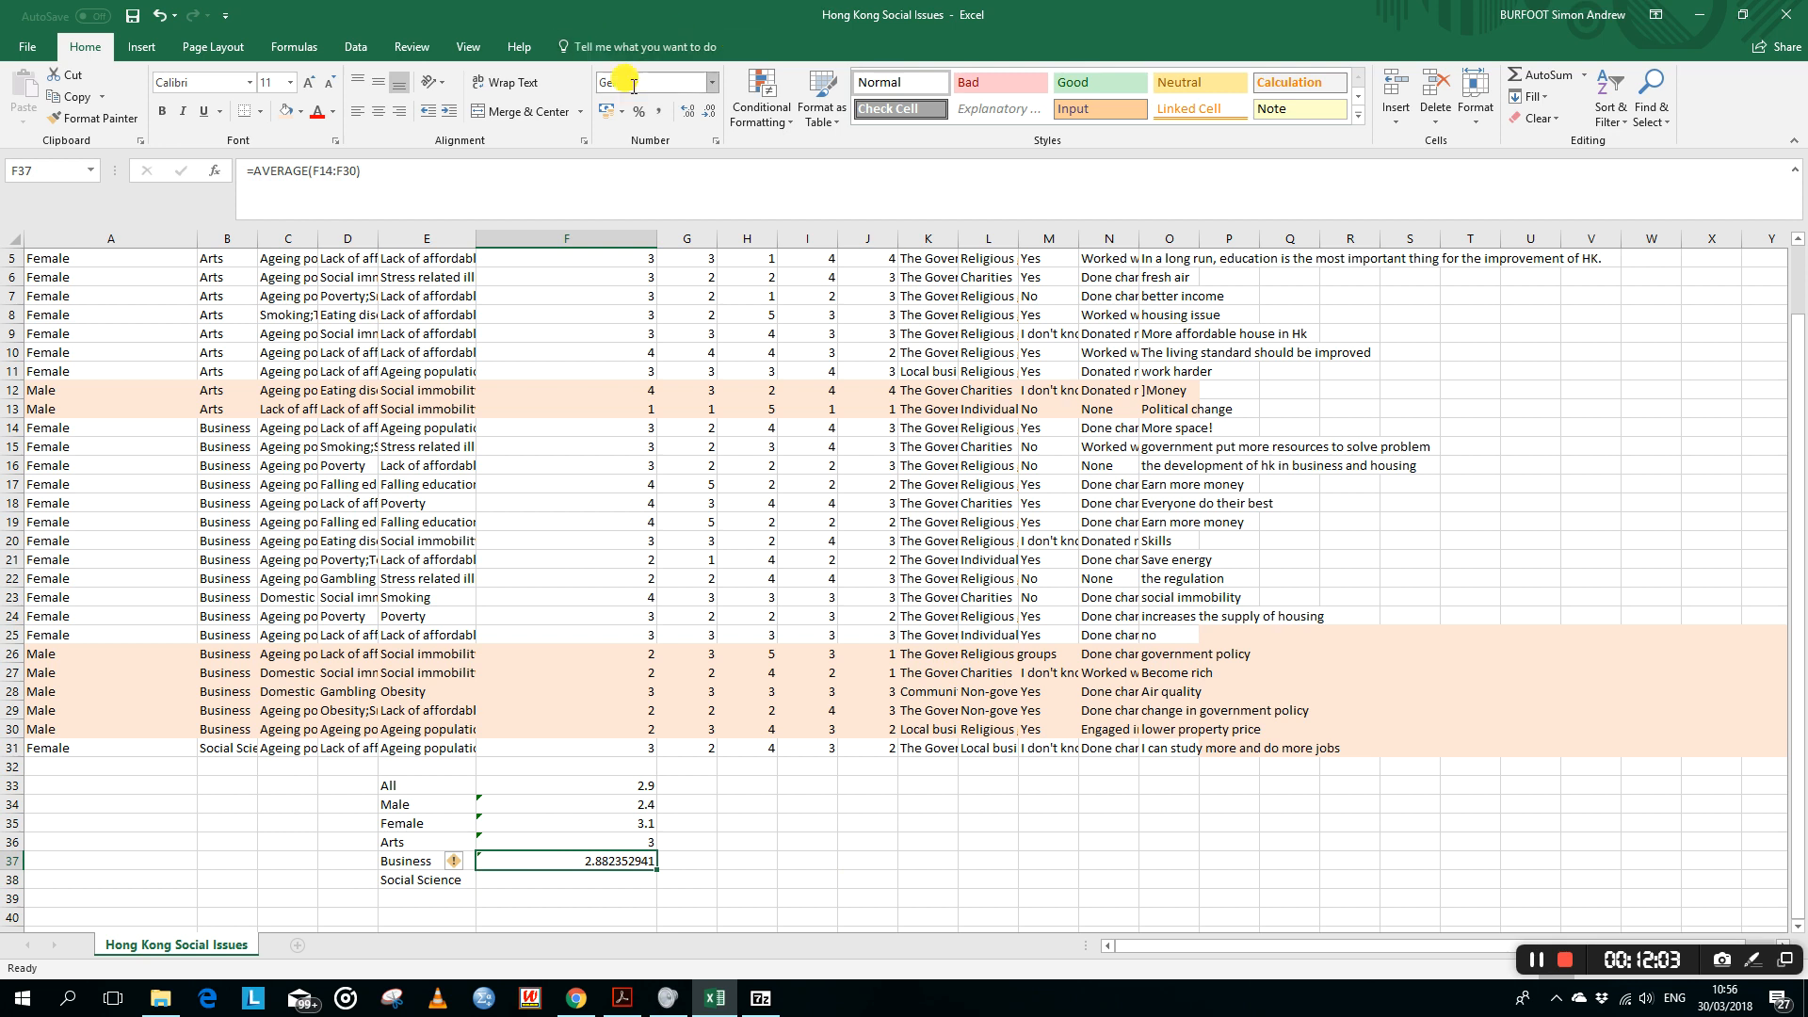
pyautogui.click(707, 114)
pyautogui.click(707, 116)
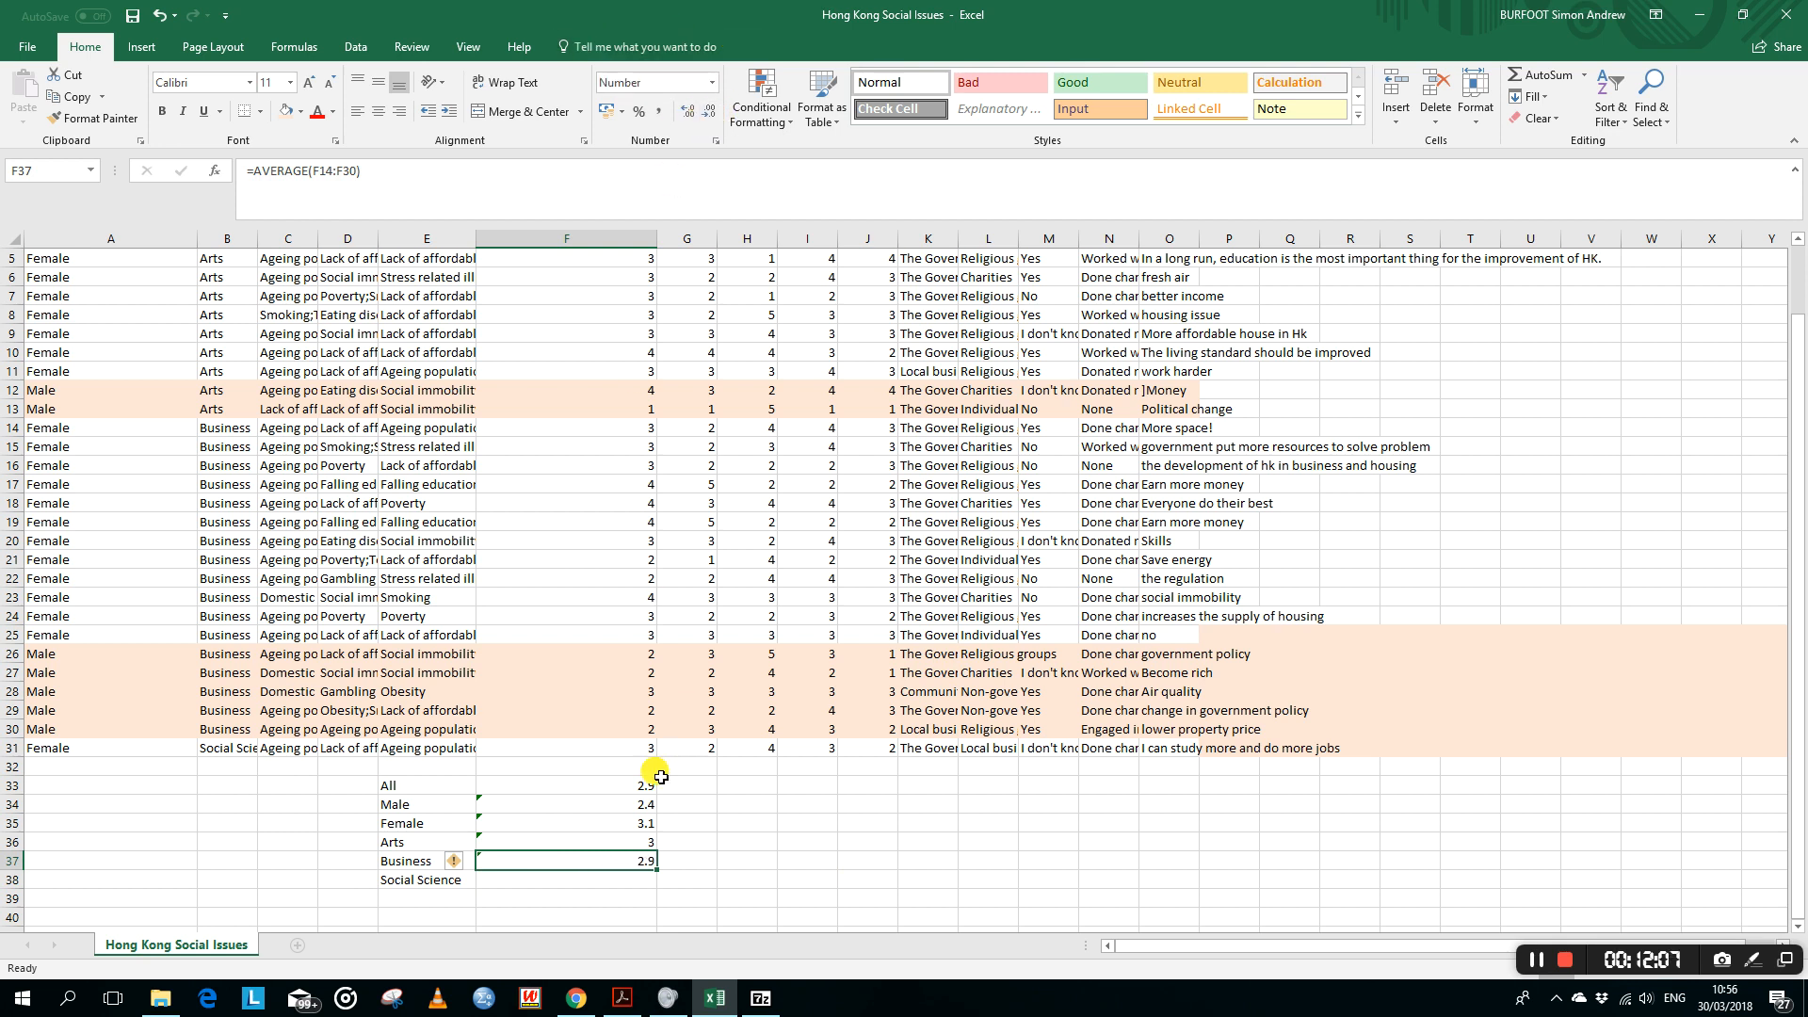
# Step: Calculate the Social Science average for Q6 in cell F38 using the AVERAGE function on F31
pyautogui.click(504, 885)
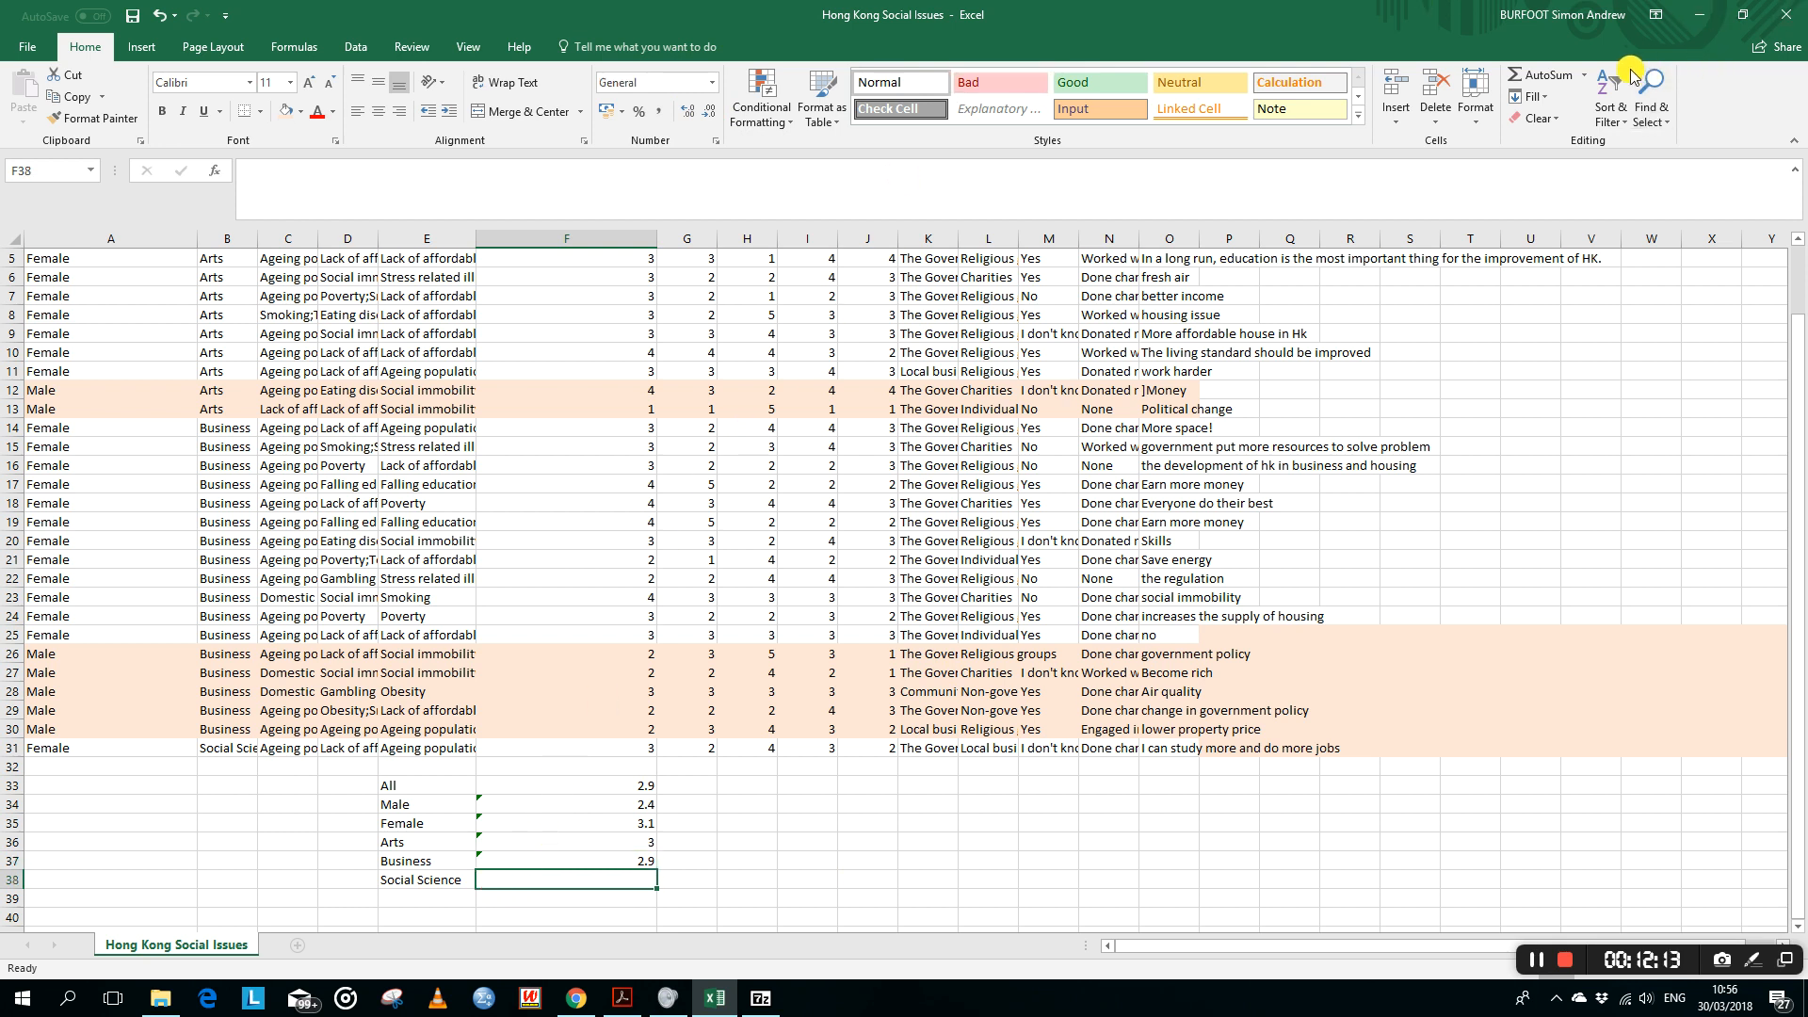
pyautogui.click(1588, 75)
pyautogui.click(1588, 128)
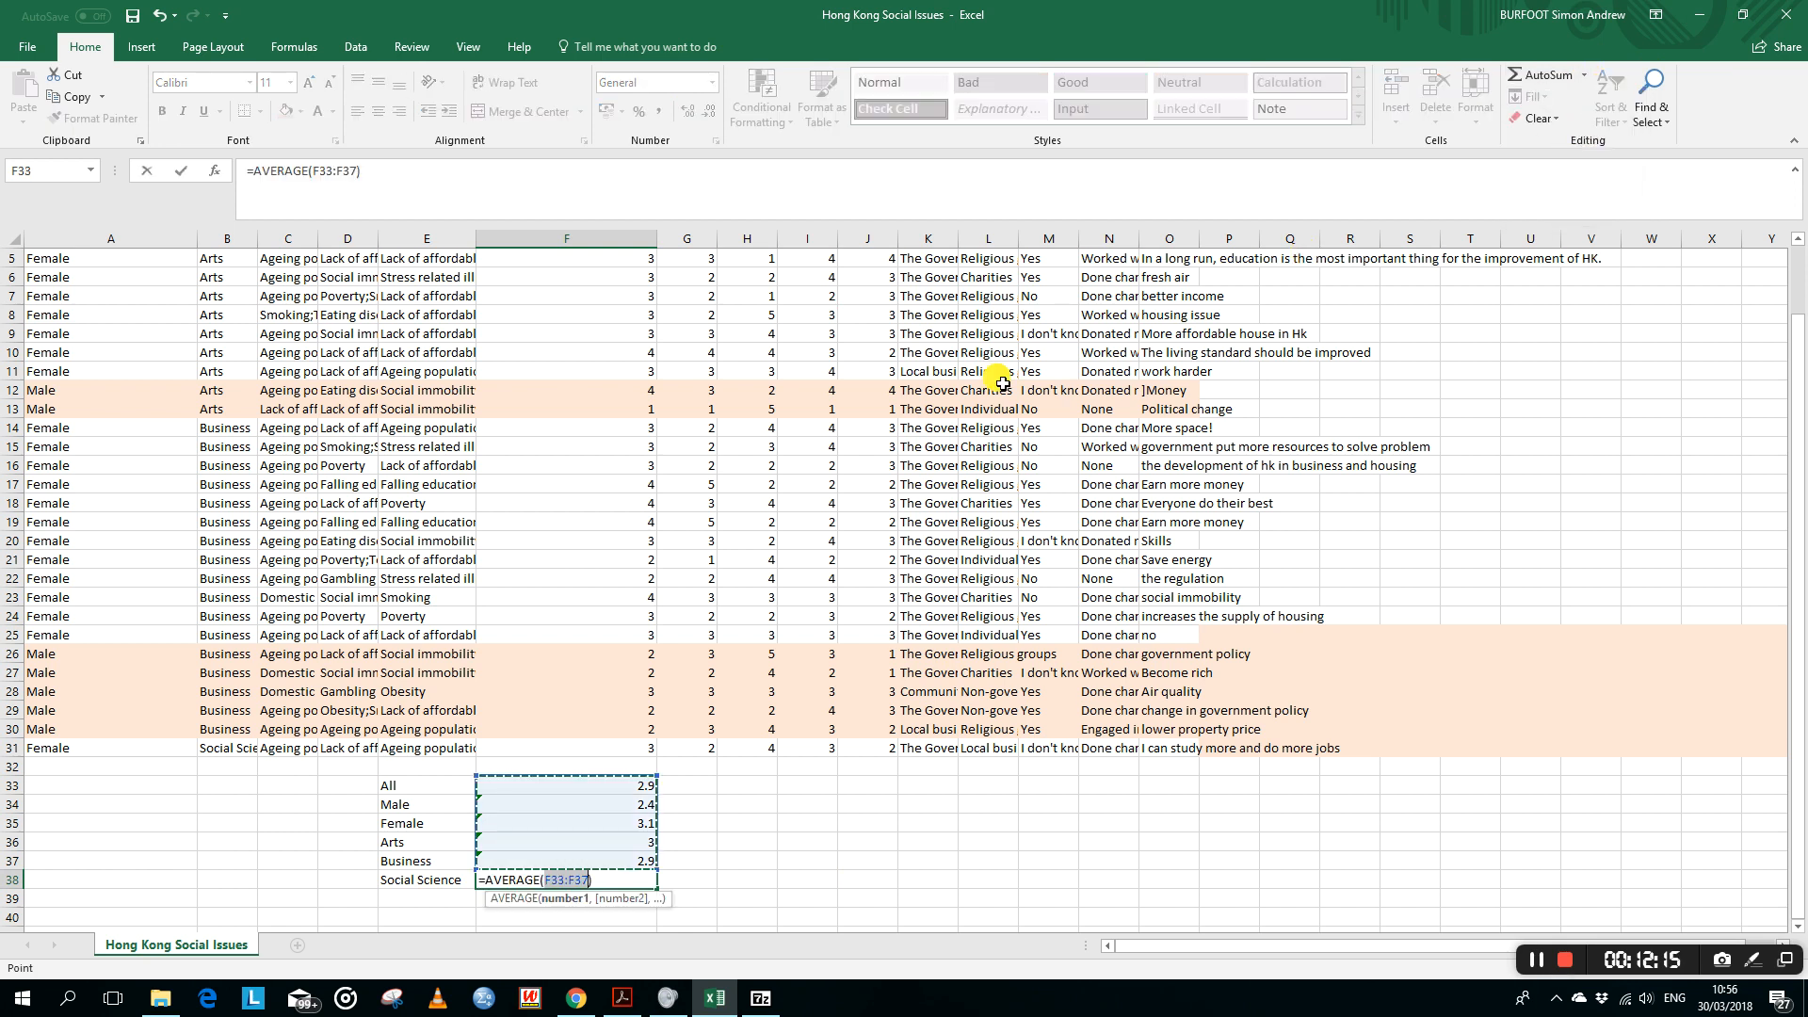
pyautogui.click(572, 746)
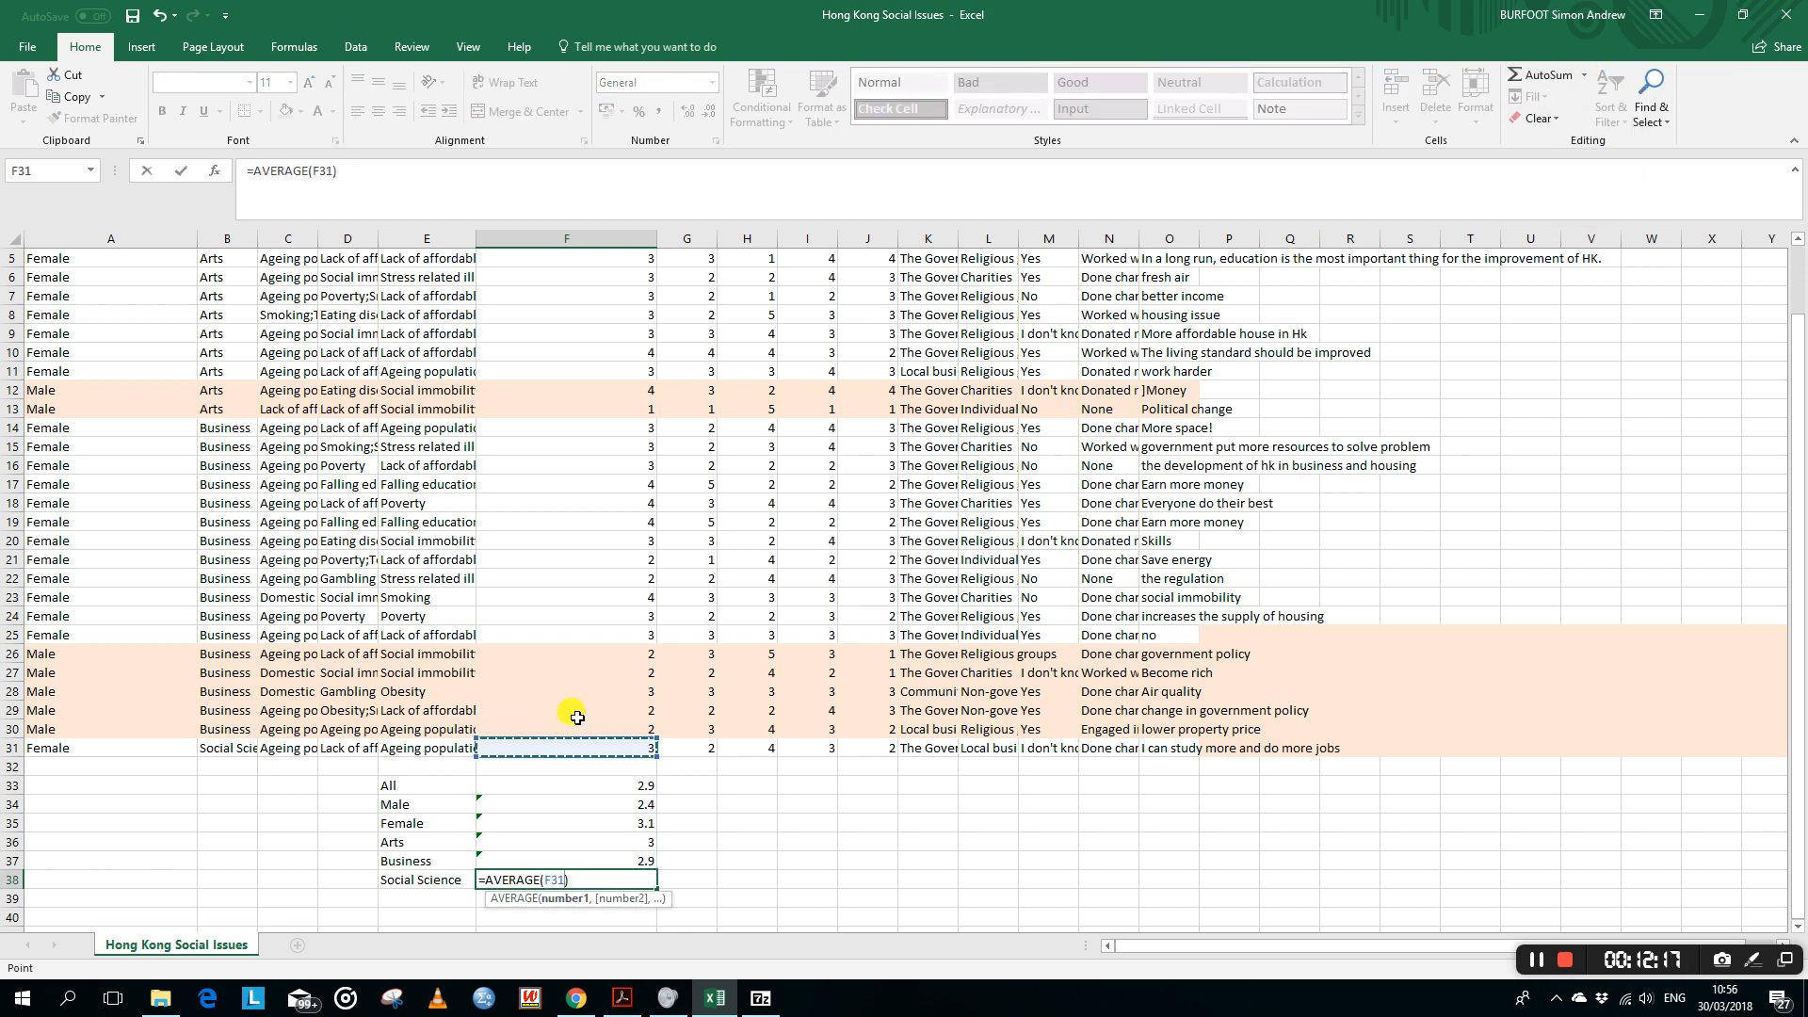
pyautogui.press('Return')
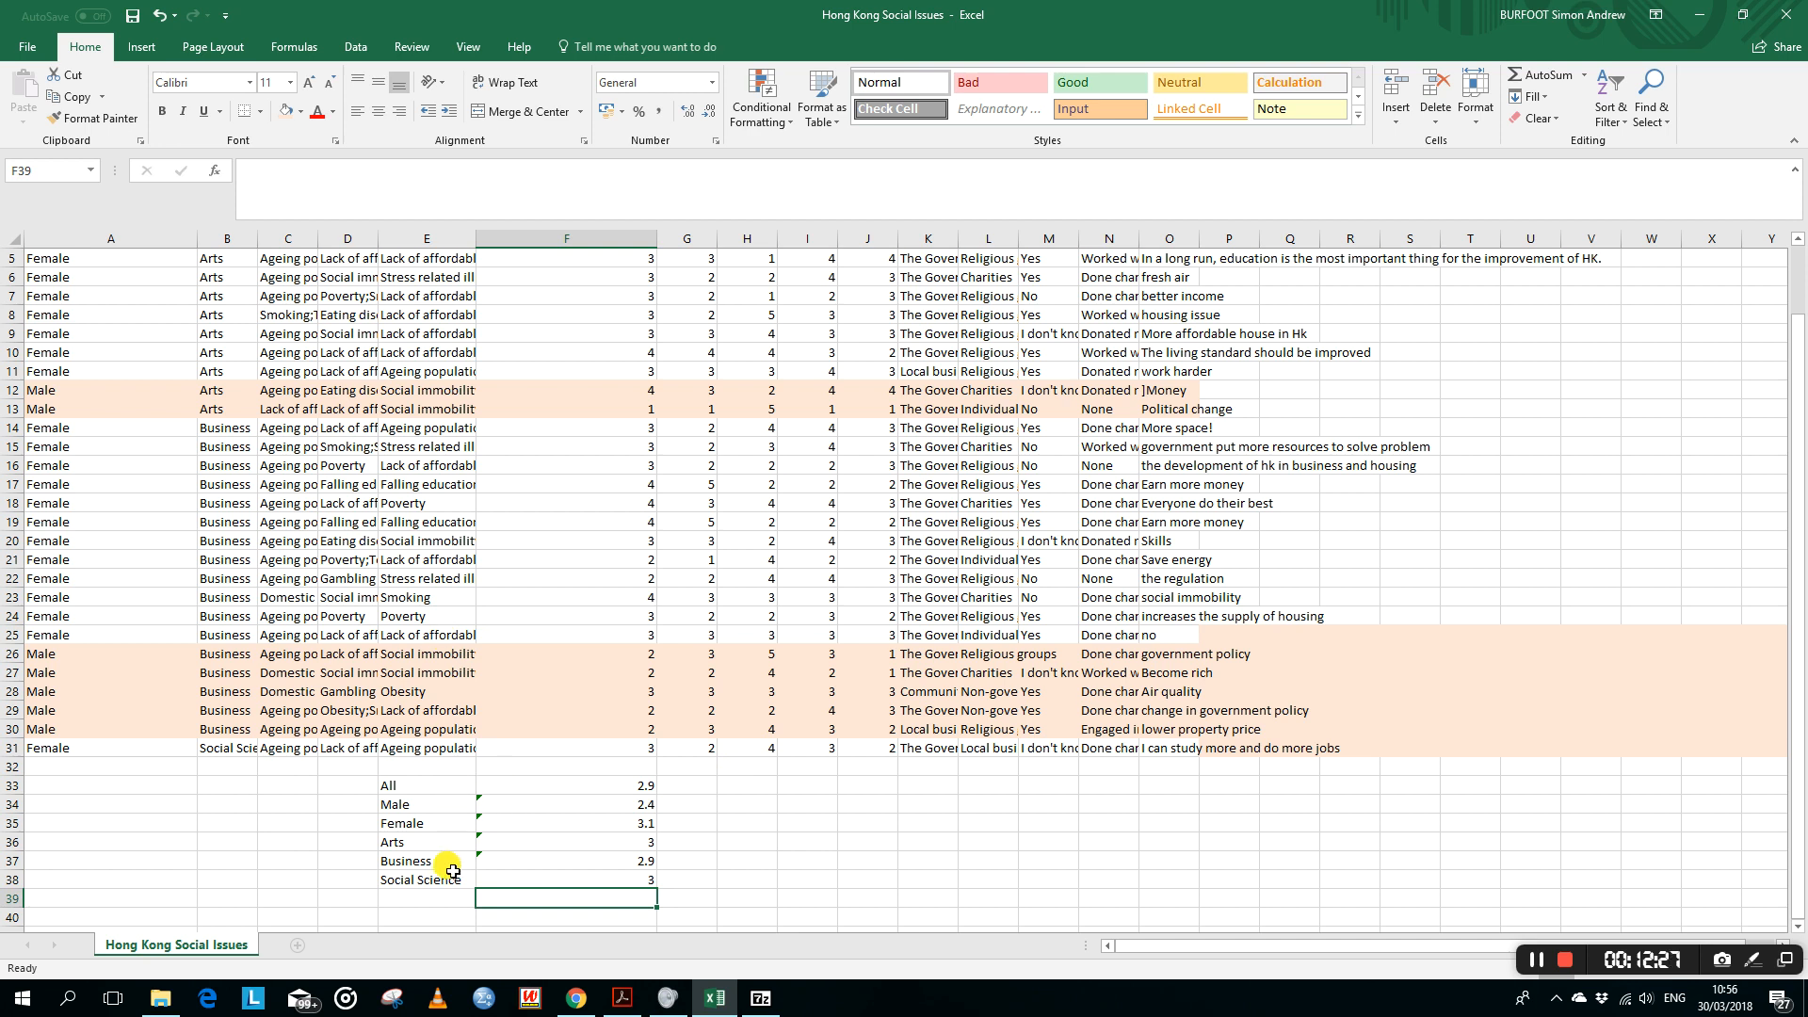
# Step: Enter the heading "Group" in cell E32 above the group labels
pyautogui.click(427, 763)
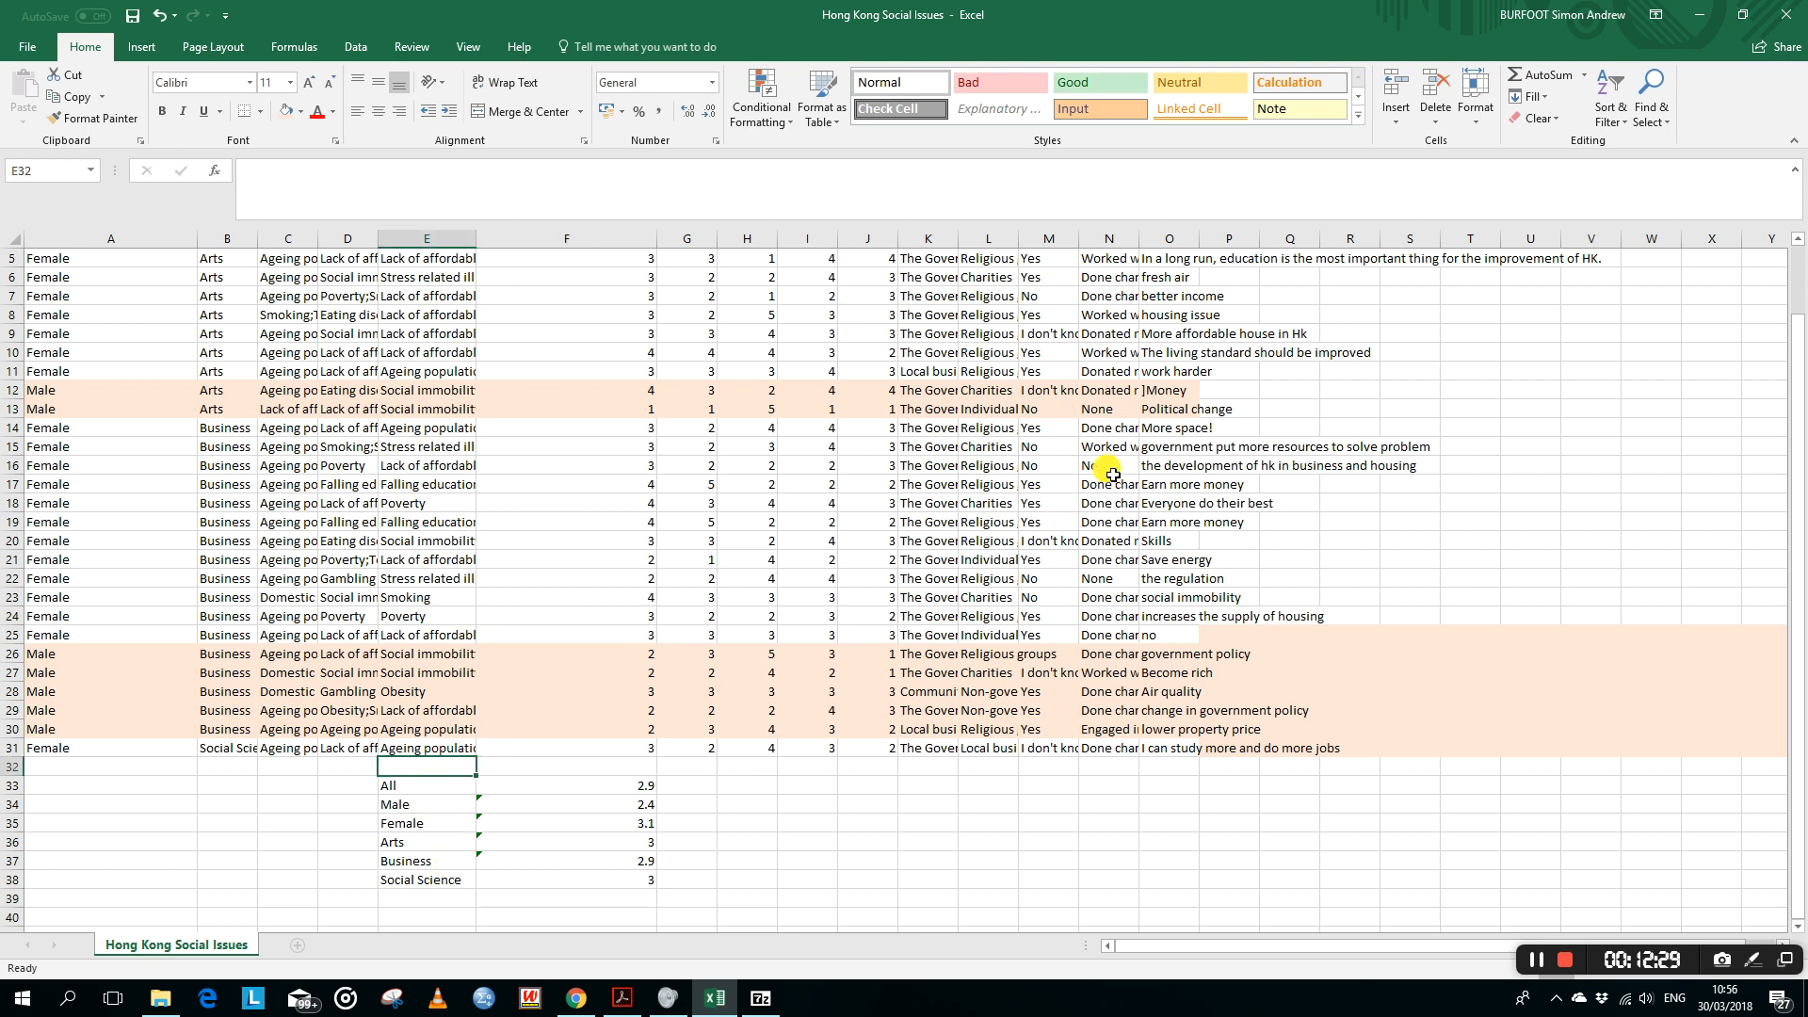
pyautogui.write('Group')
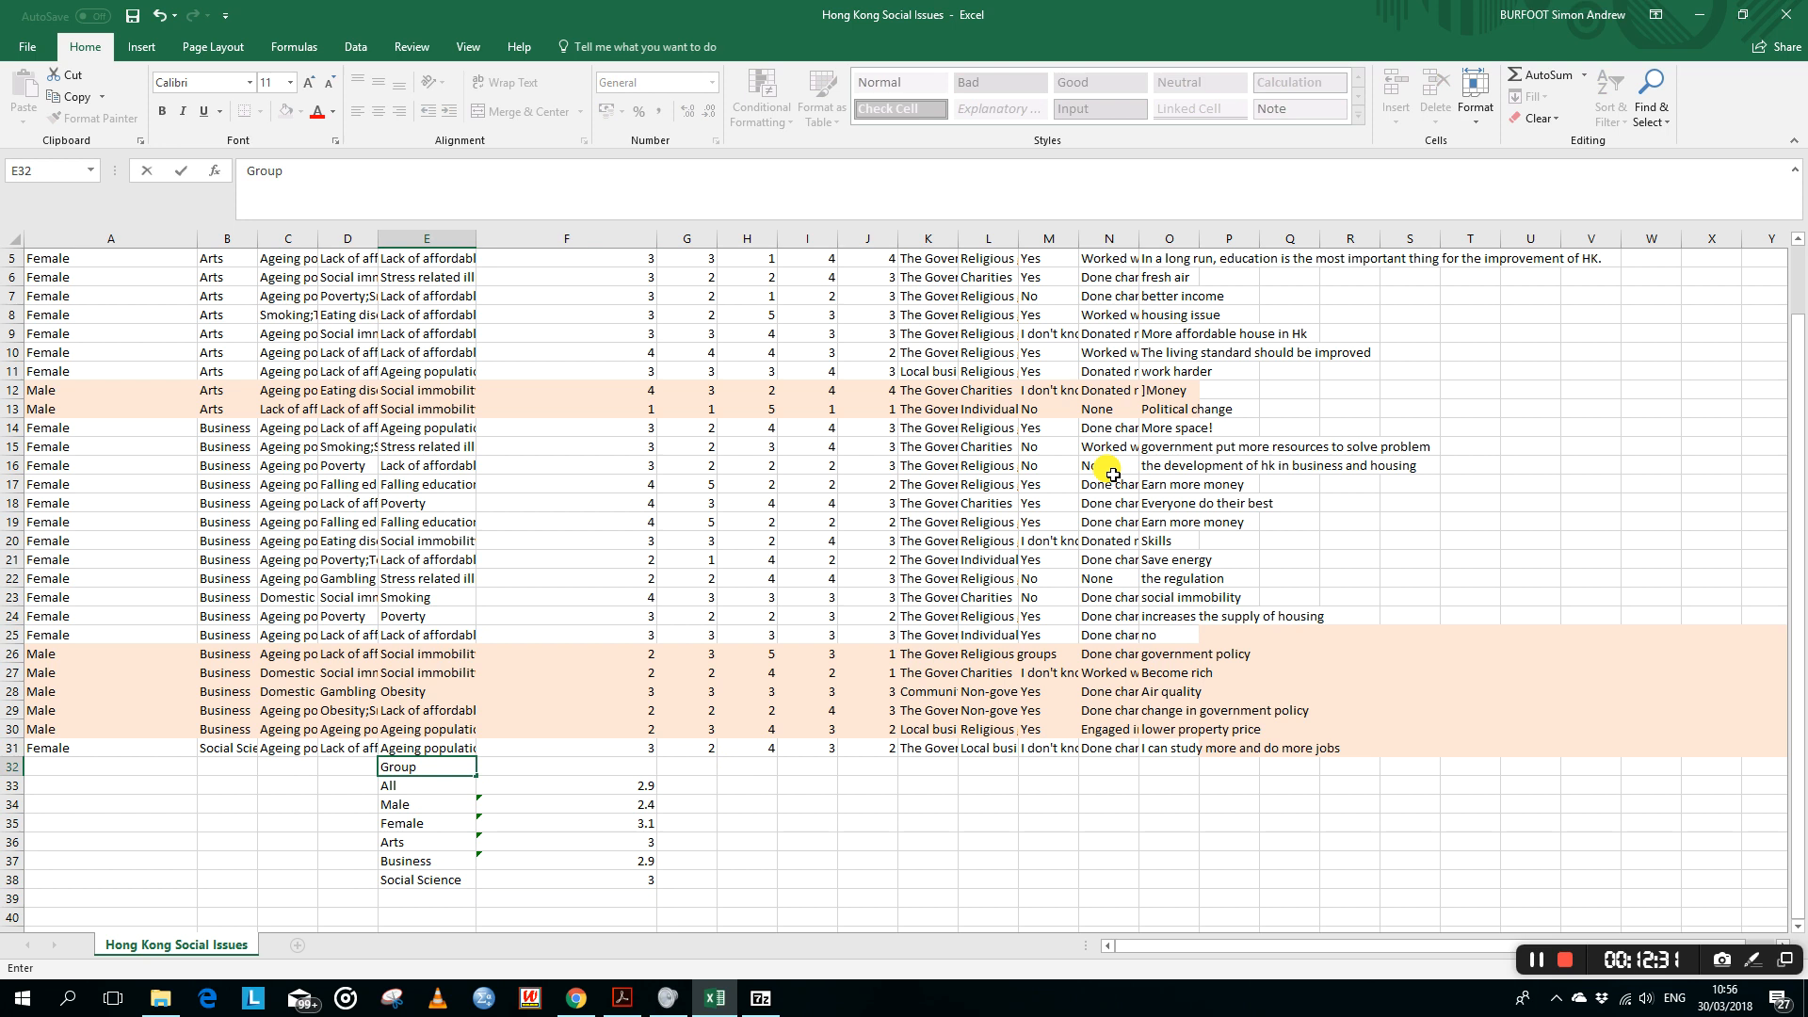
pyautogui.hotkey('ctrl', 'Return')
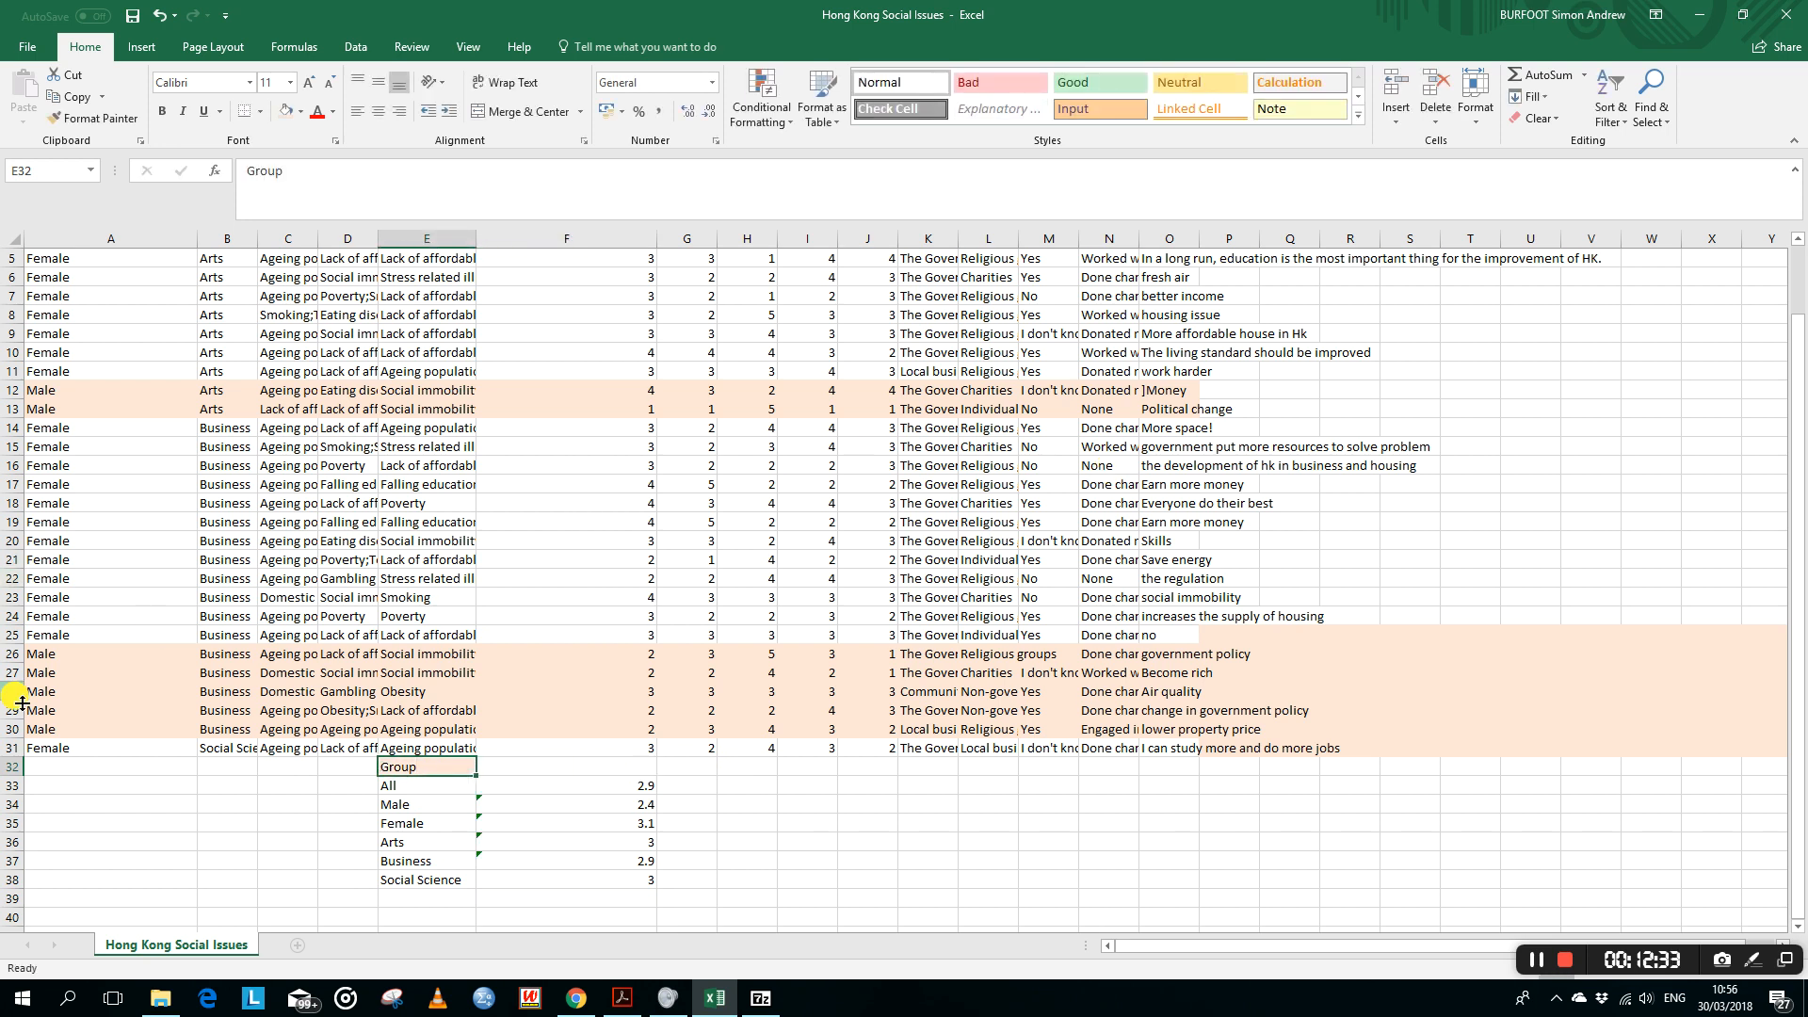
# Step: Insert two blank rows at row 32 between the survey responses and the averages table
pyautogui.click(5, 768)
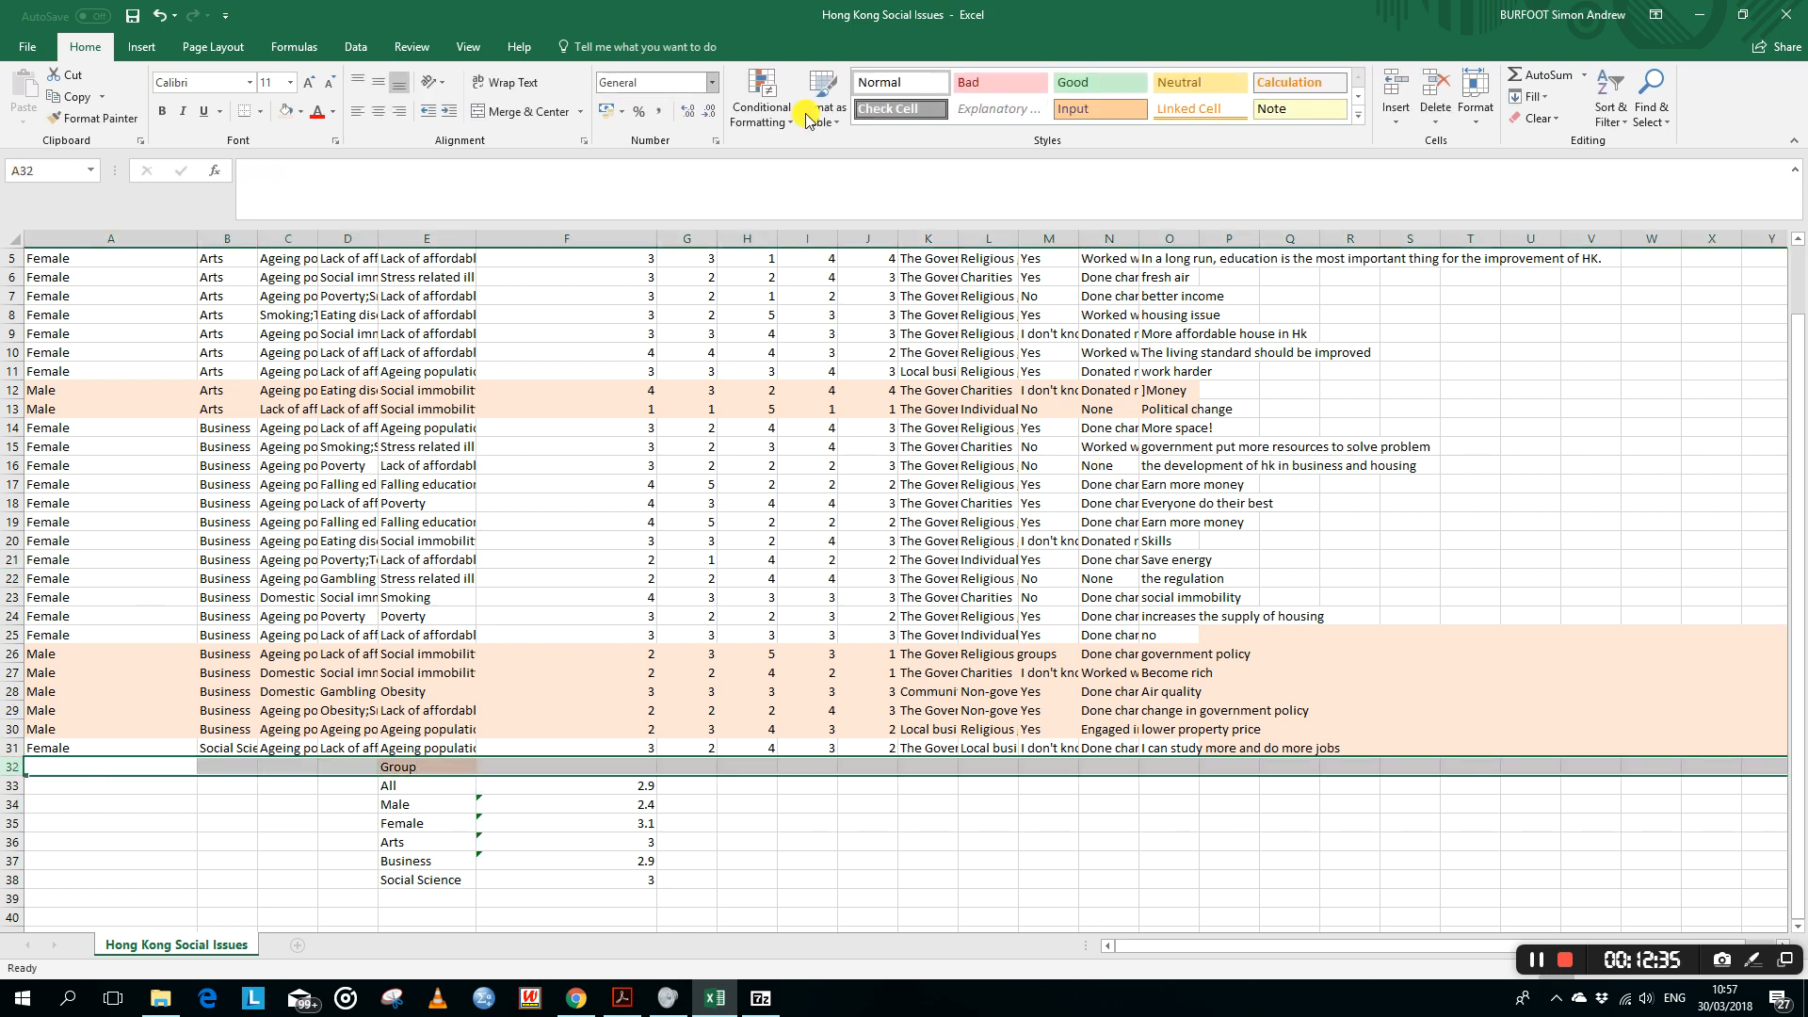
pyautogui.click(1397, 87)
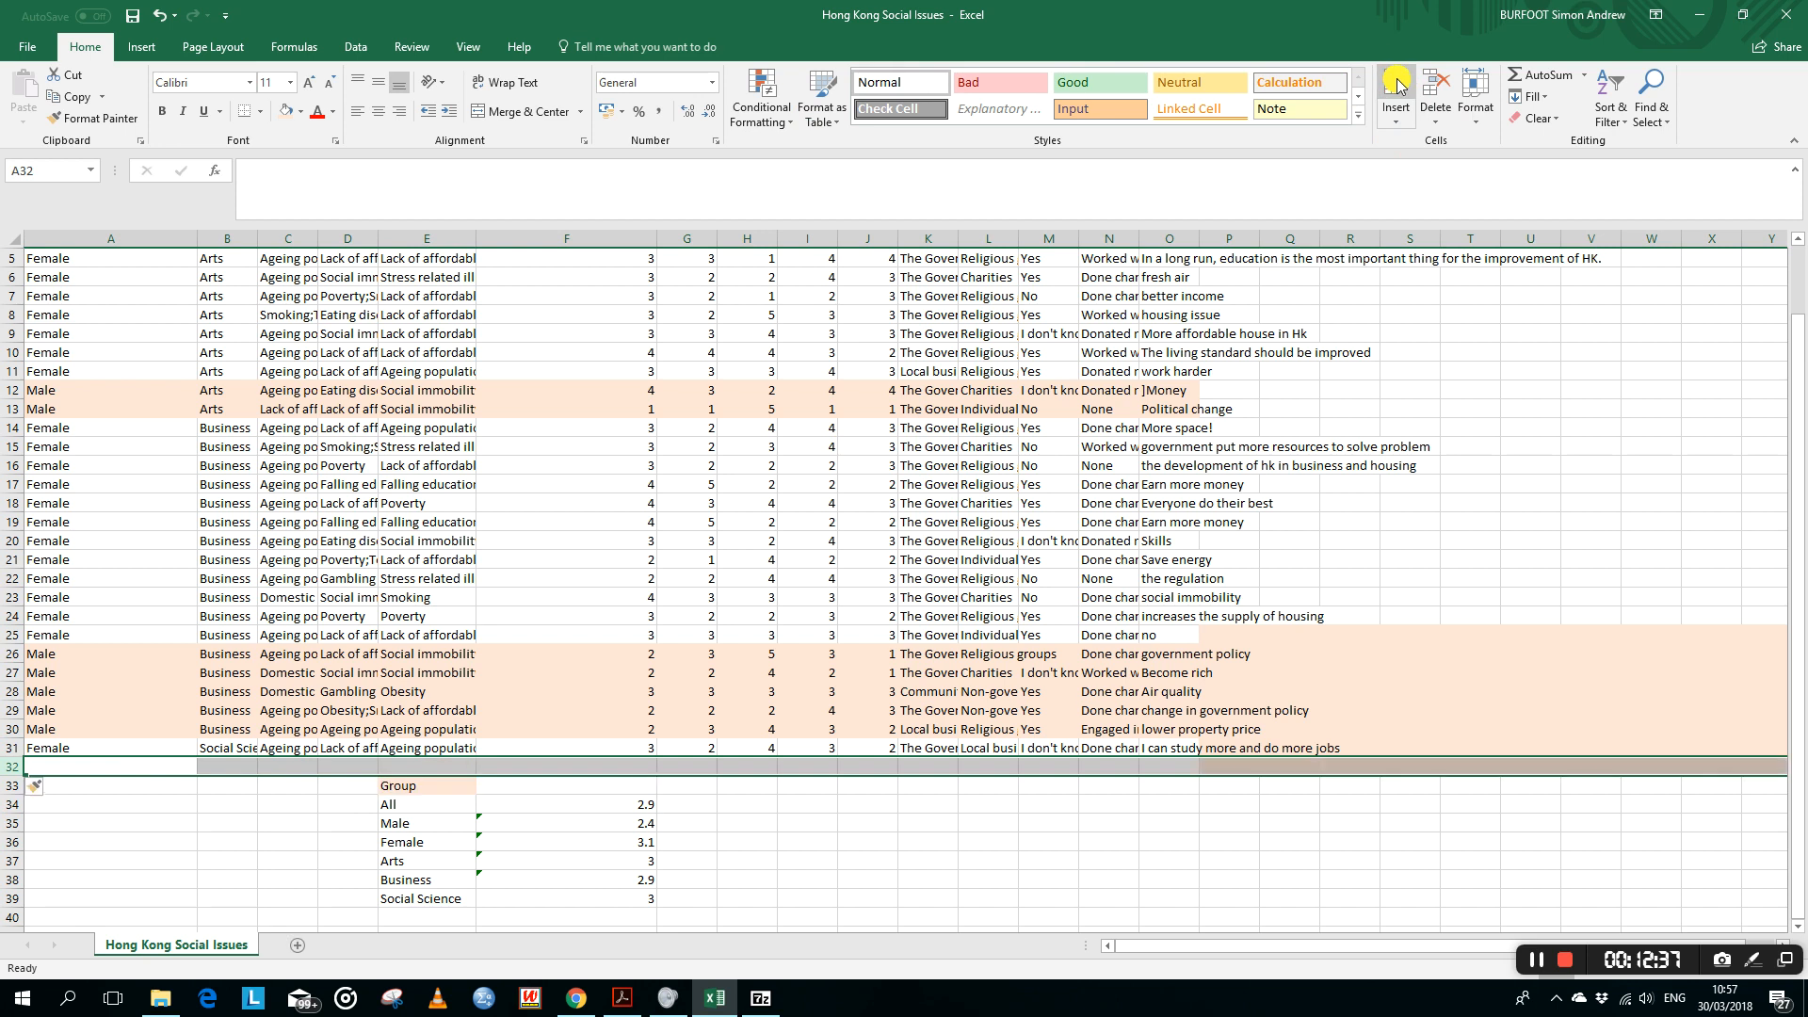
pyautogui.click(1397, 85)
pyautogui.scroll(-3, 794, 848)
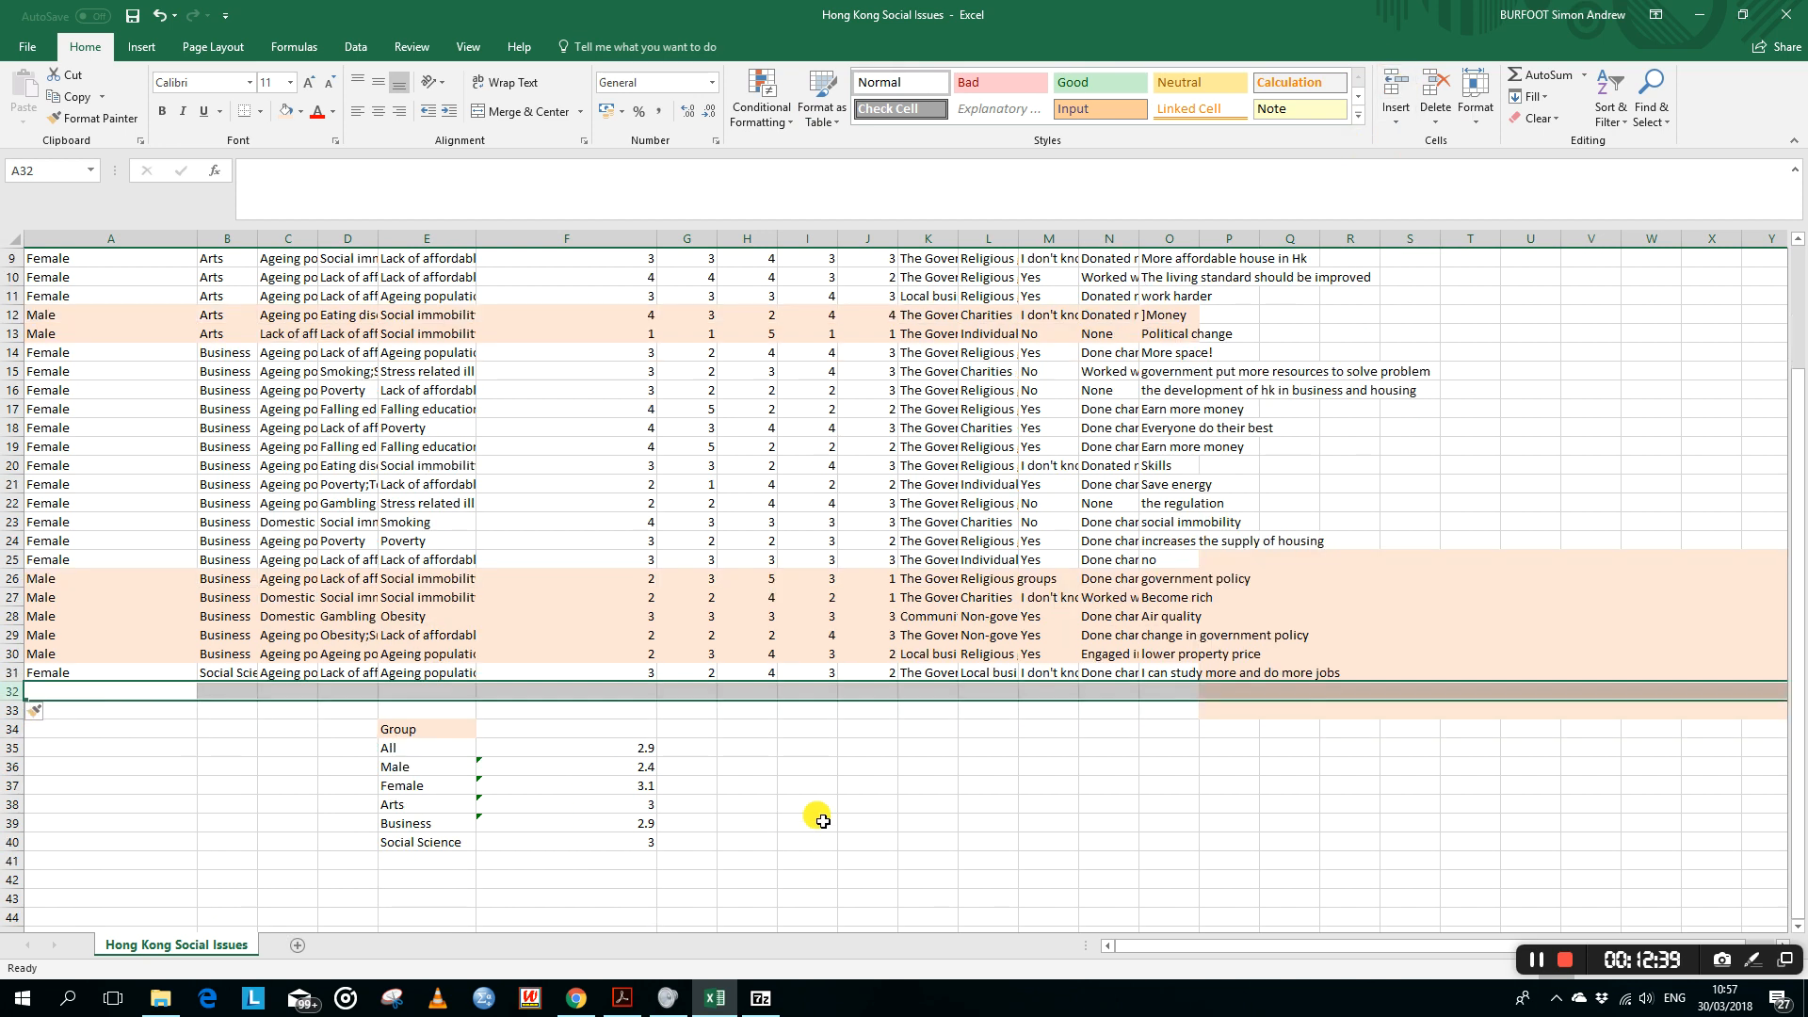
# Step: Enter the heading "Average" in cell F34 above the Q6 averages
pyautogui.click(614, 633)
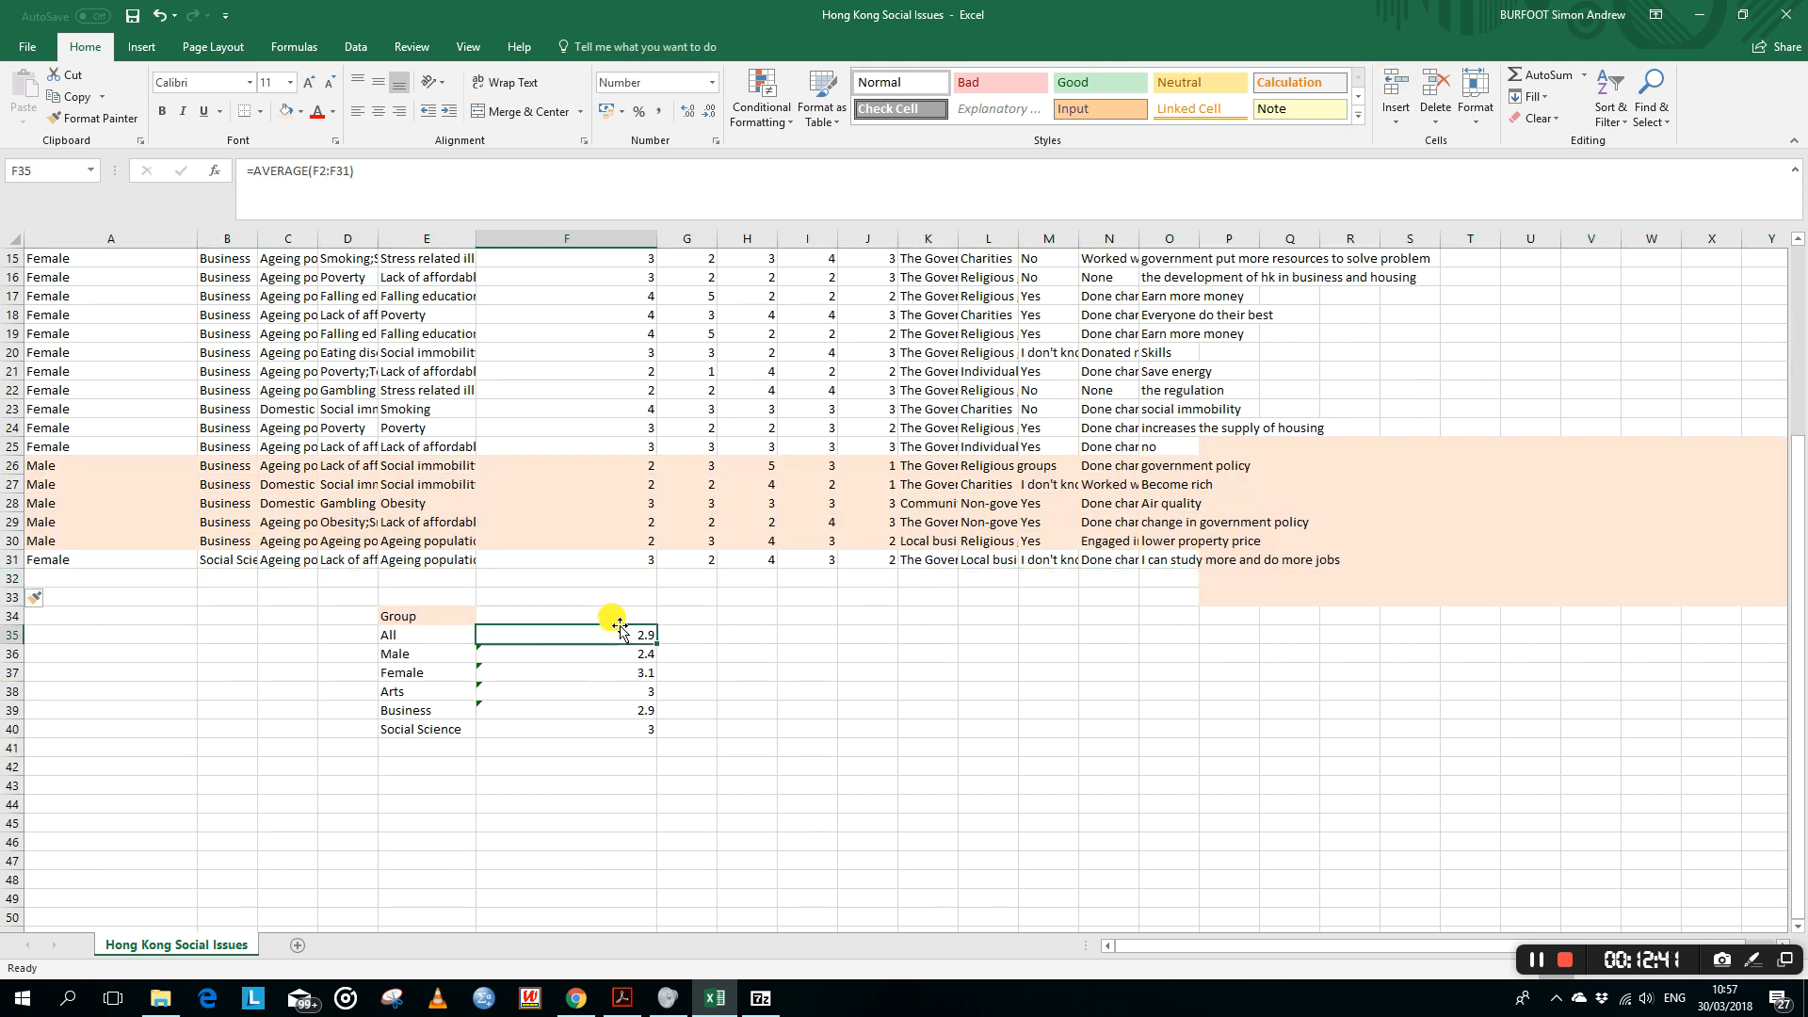
pyautogui.click(617, 613)
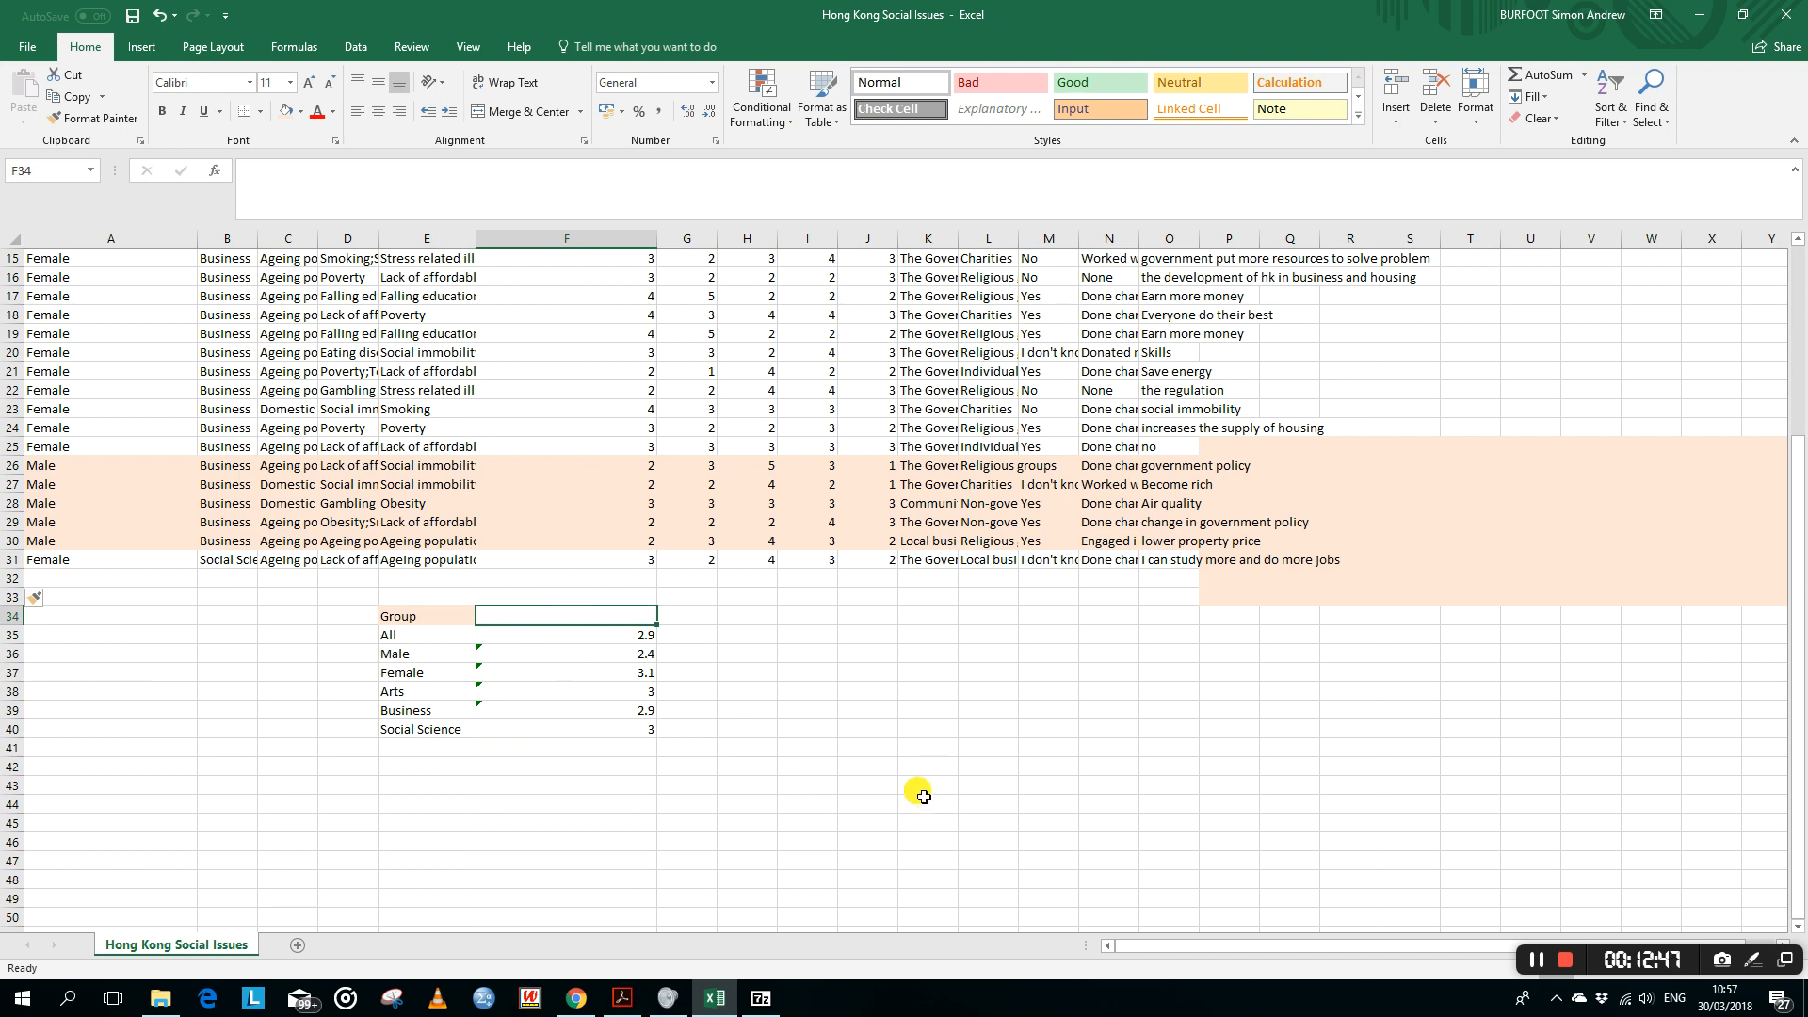
pyautogui.write('Averag')
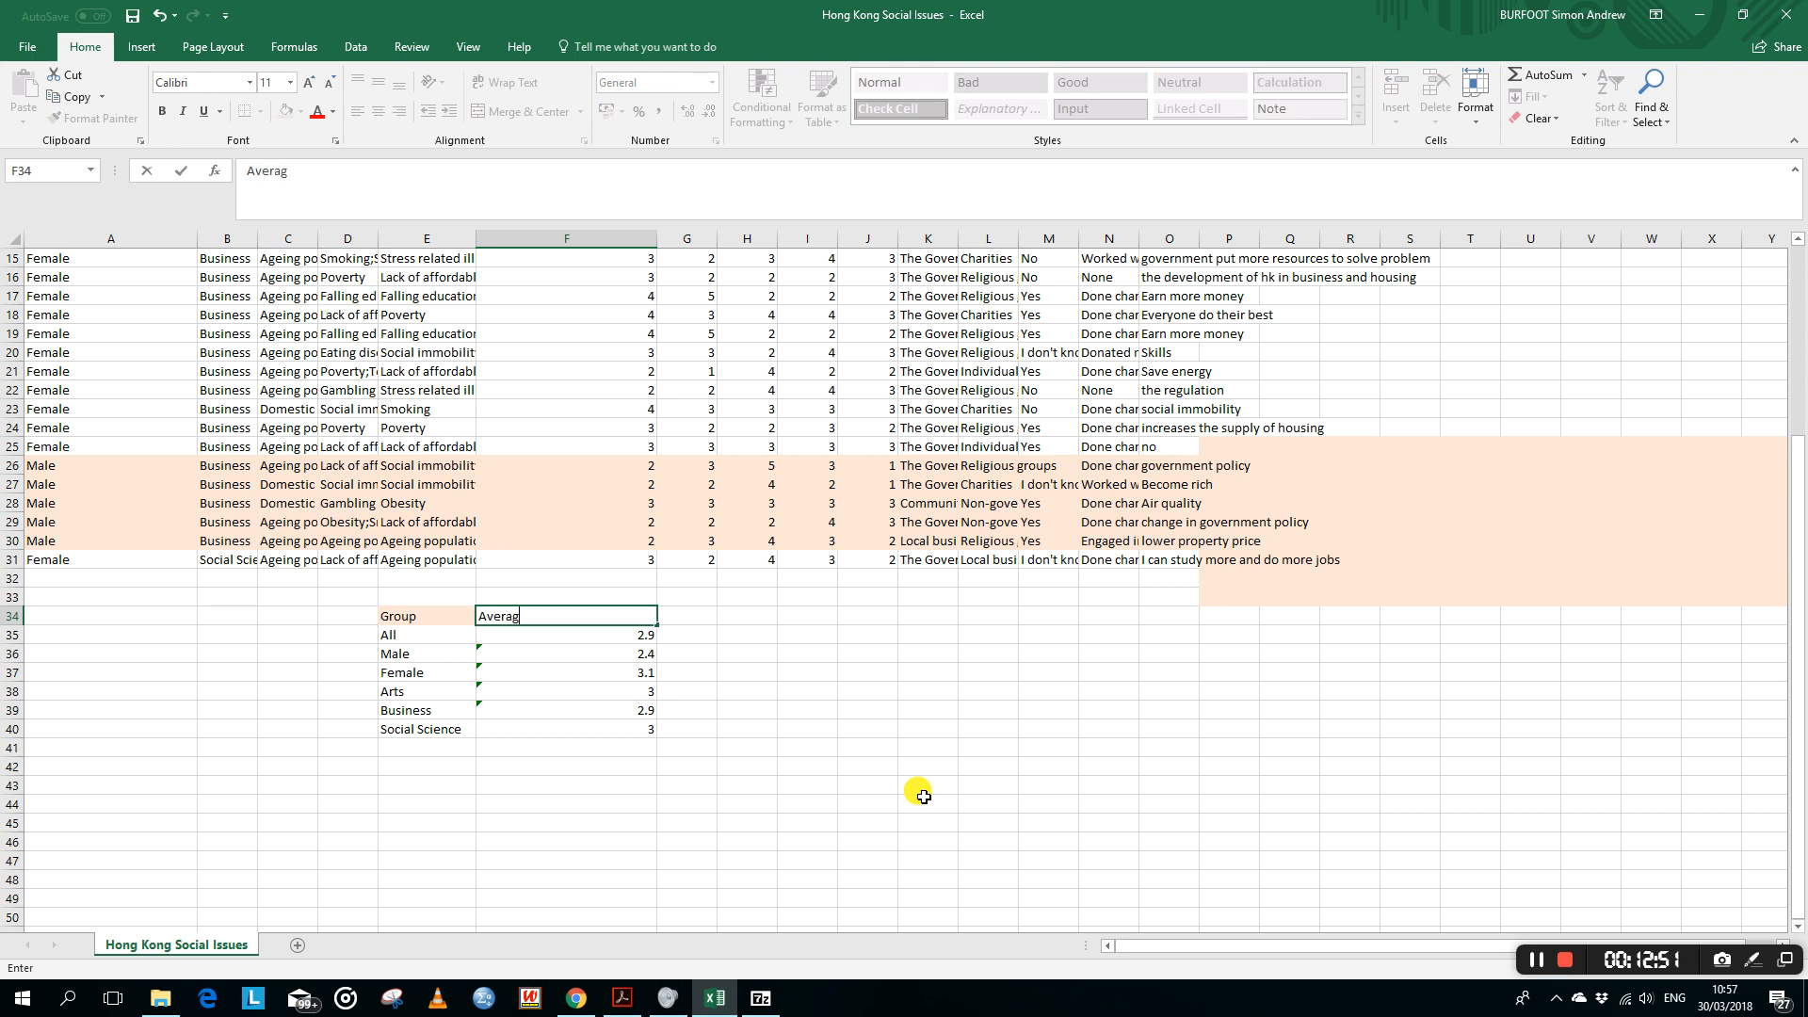
pyautogui.press('Up')
# Step: Copy the statement "I am satisfied with my quality of life in HK" from the Q6 header in F1 into cell F33
pyautogui.press('Up')
pyautogui.press('Up')
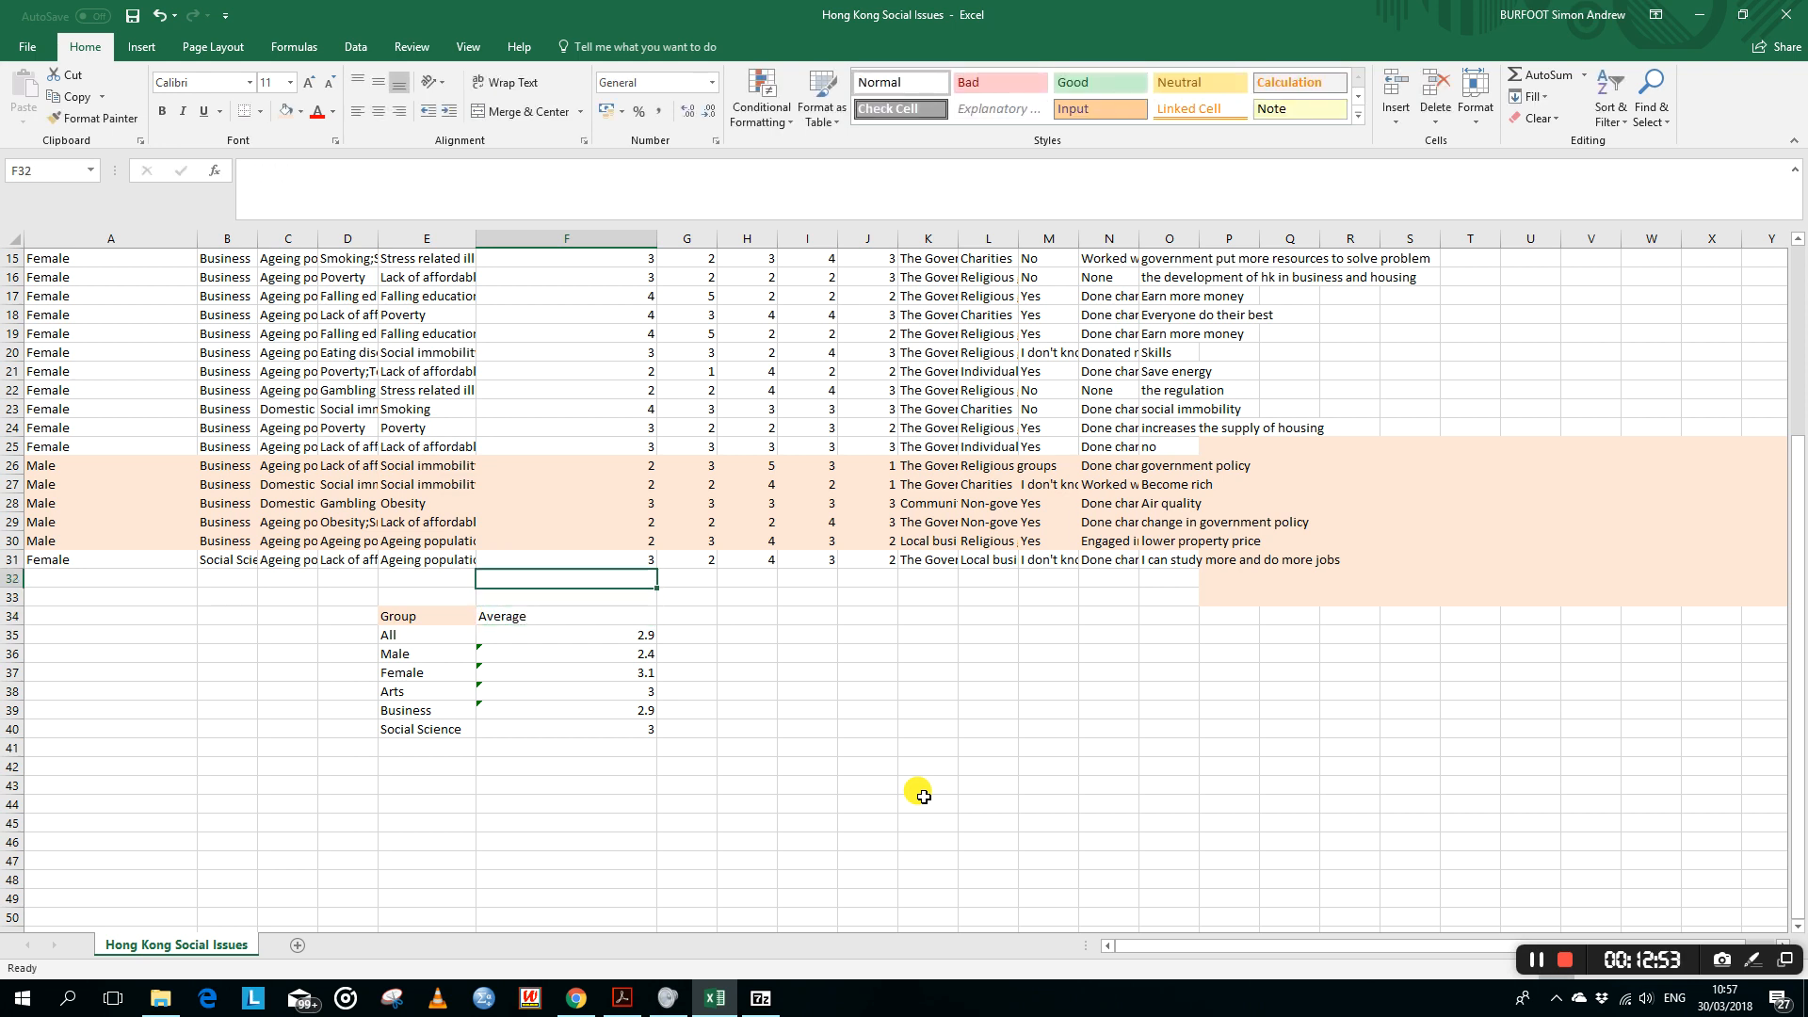
pyautogui.press('Up')
pyautogui.press('Up')
pyautogui.press('Up')
pyautogui.press('Up')
pyautogui.press('Up')
pyautogui.press('Up')
pyautogui.press('Up')
pyautogui.press('Up')
pyautogui.press('Up')
pyautogui.press('Up')
pyautogui.press('Up')
pyautogui.press('Up')
pyautogui.press('Up')
pyautogui.press('Up')
pyautogui.press('Up')
pyautogui.press('Up')
pyautogui.press('Up')
pyautogui.press('Up')
pyautogui.press('Up')
pyautogui.press('Up')
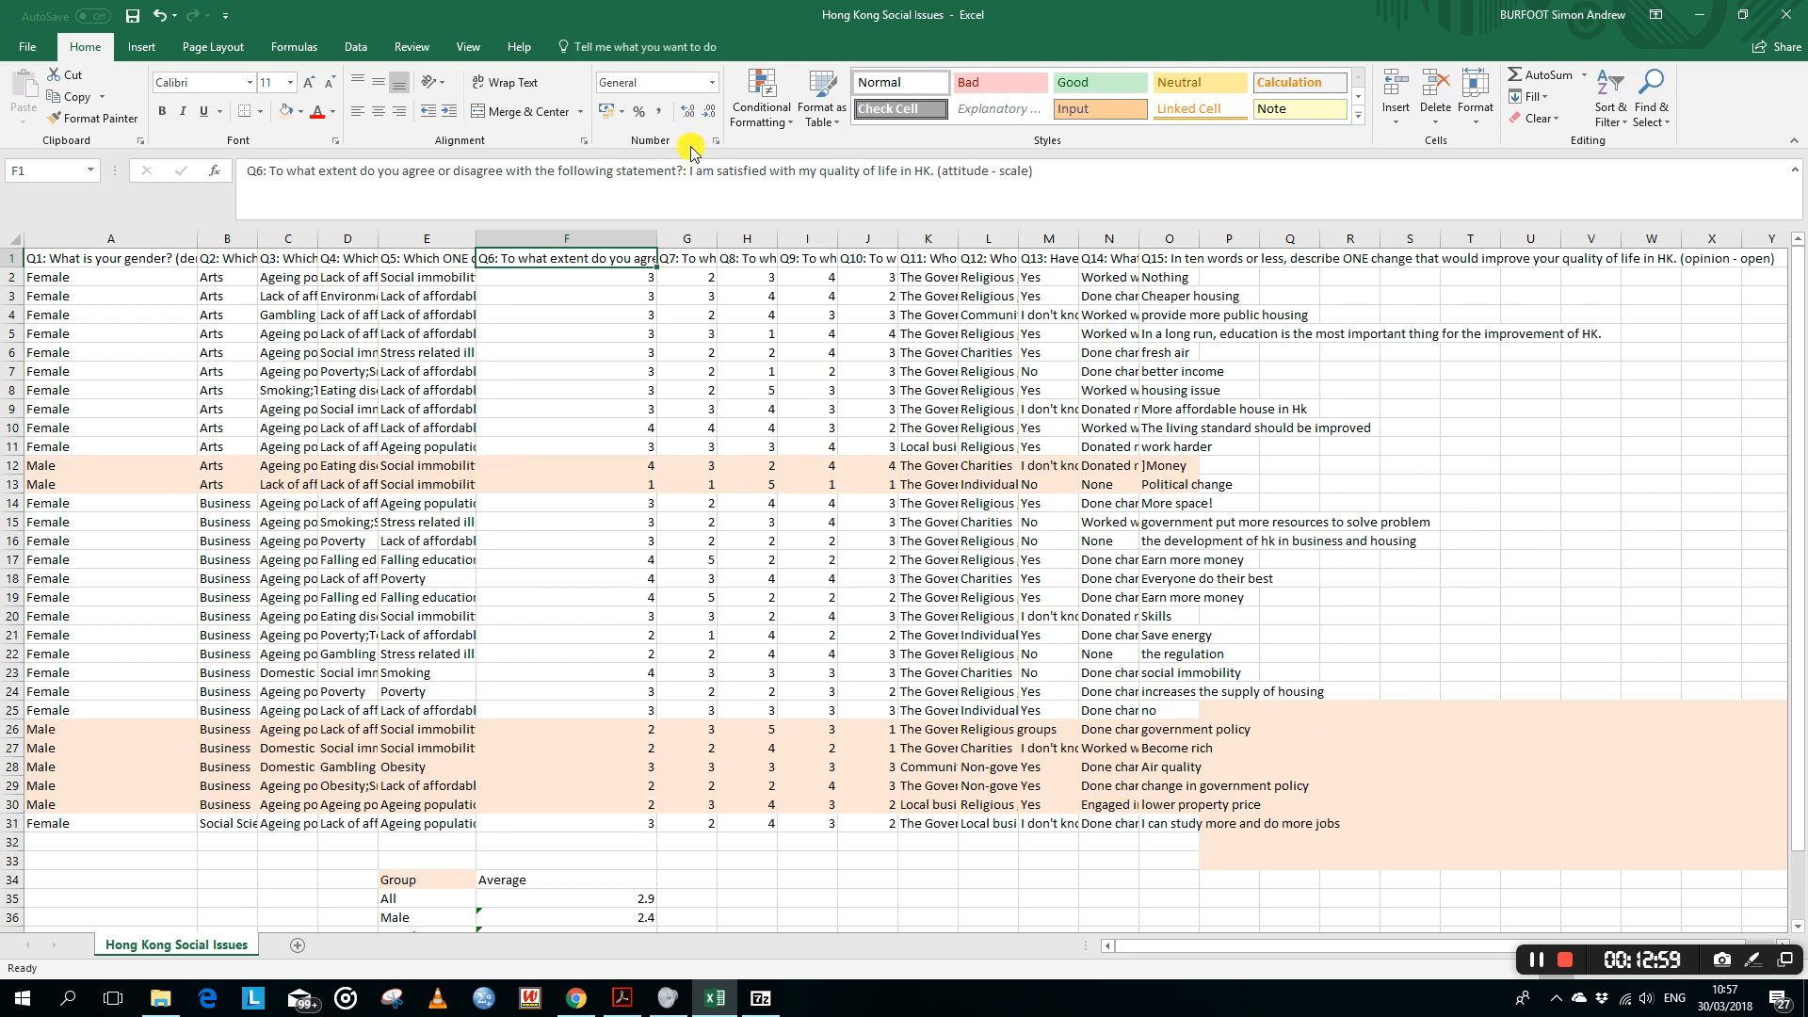
pyautogui.moveTo(692, 172); pyautogui.dragTo(930, 170)
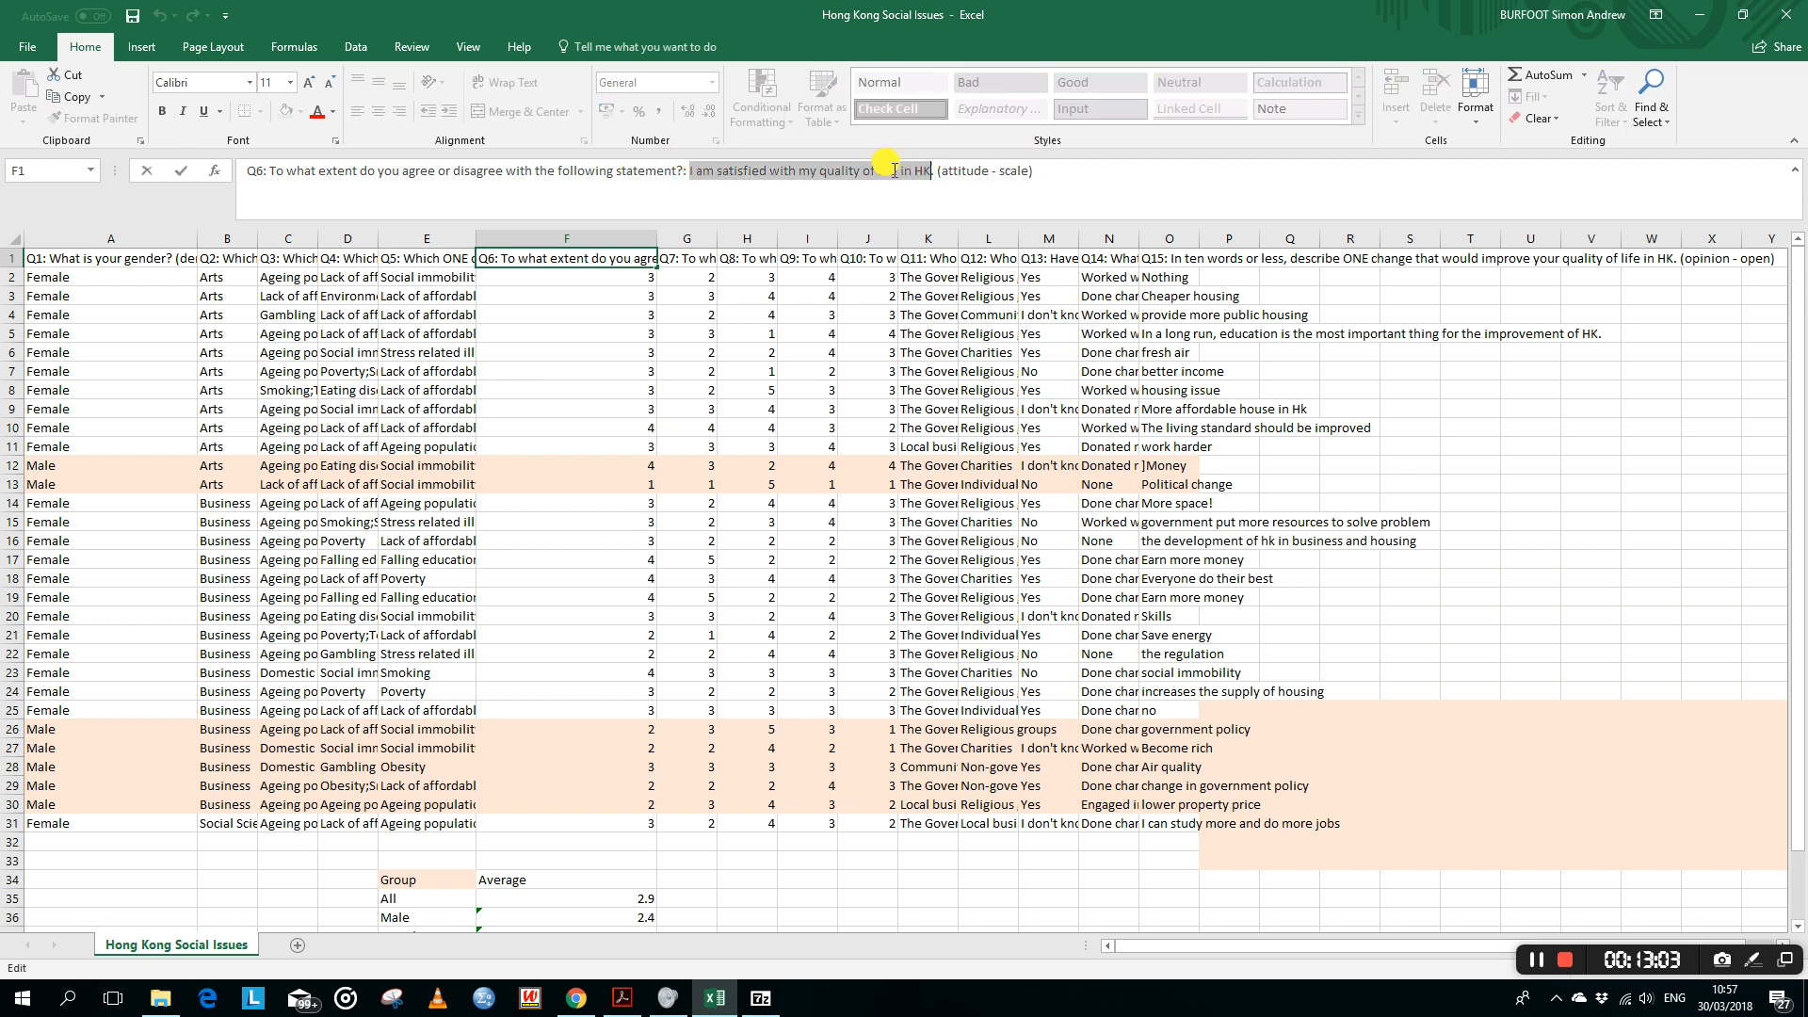
pyautogui.rightClick(896, 171)
pyautogui.click(940, 207)
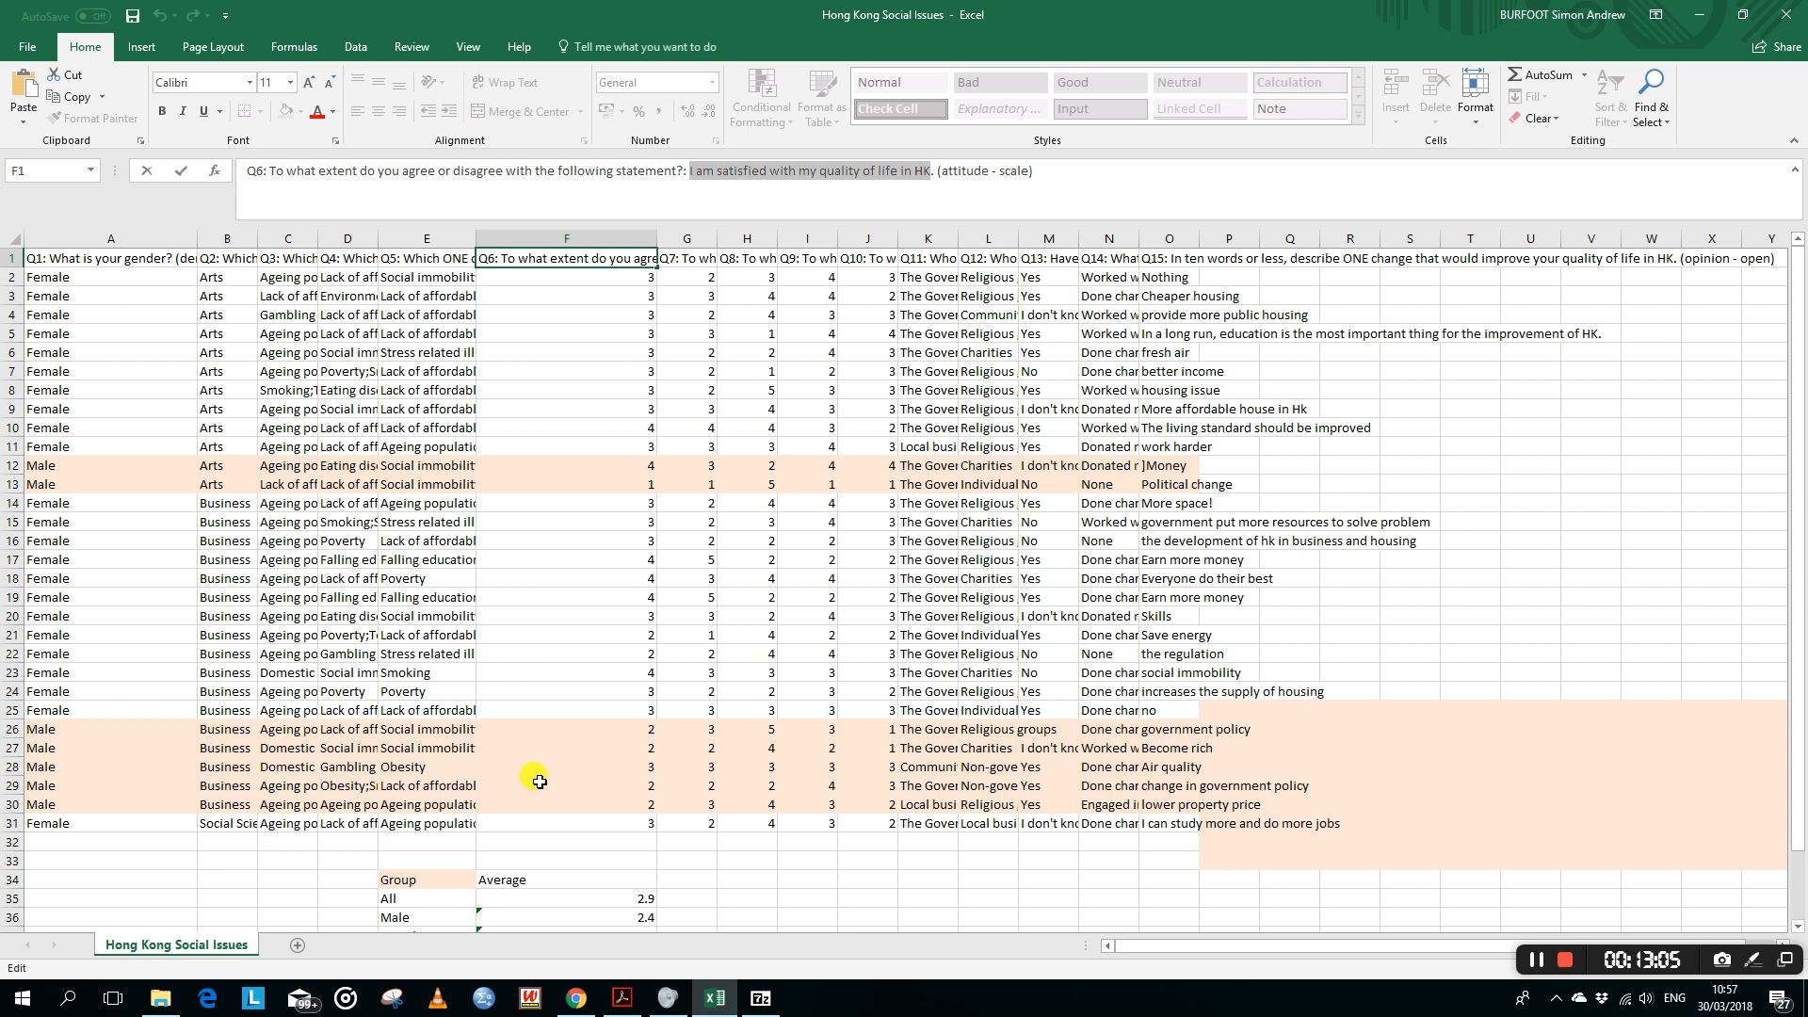
pyautogui.click(498, 859)
pyautogui.rightClick(509, 862)
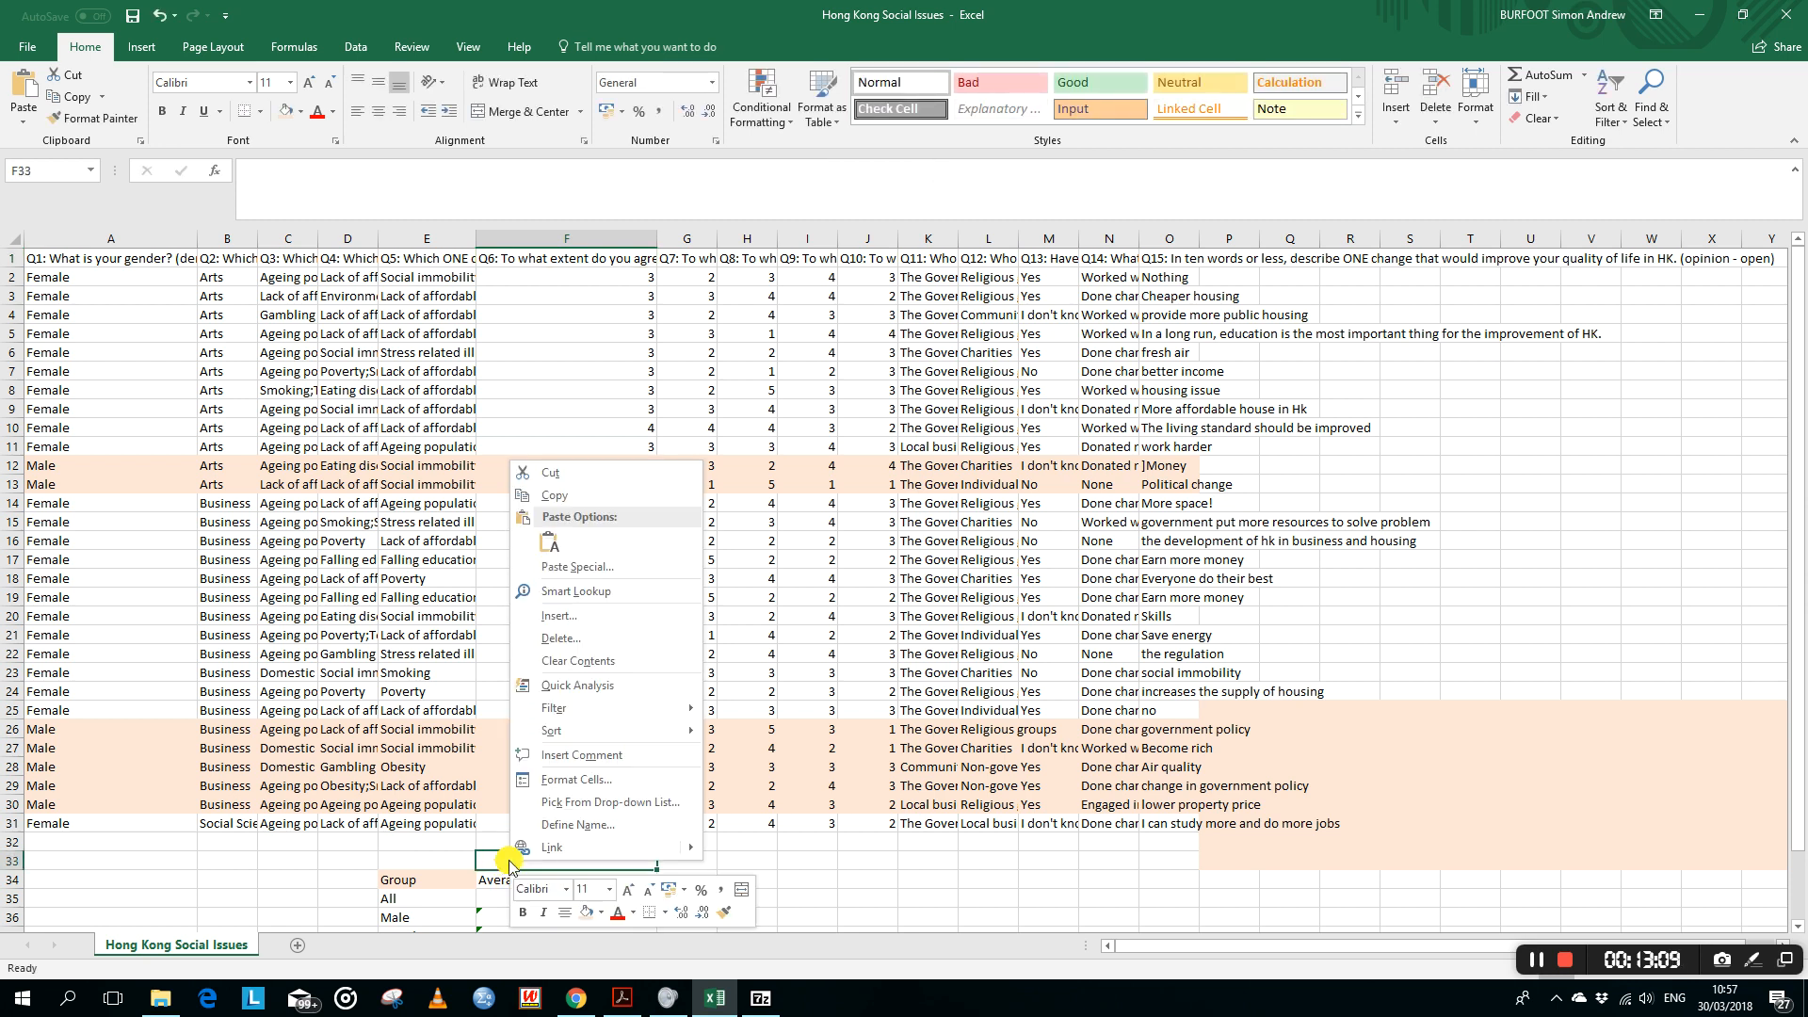
pyautogui.click(549, 542)
pyautogui.press('Down')
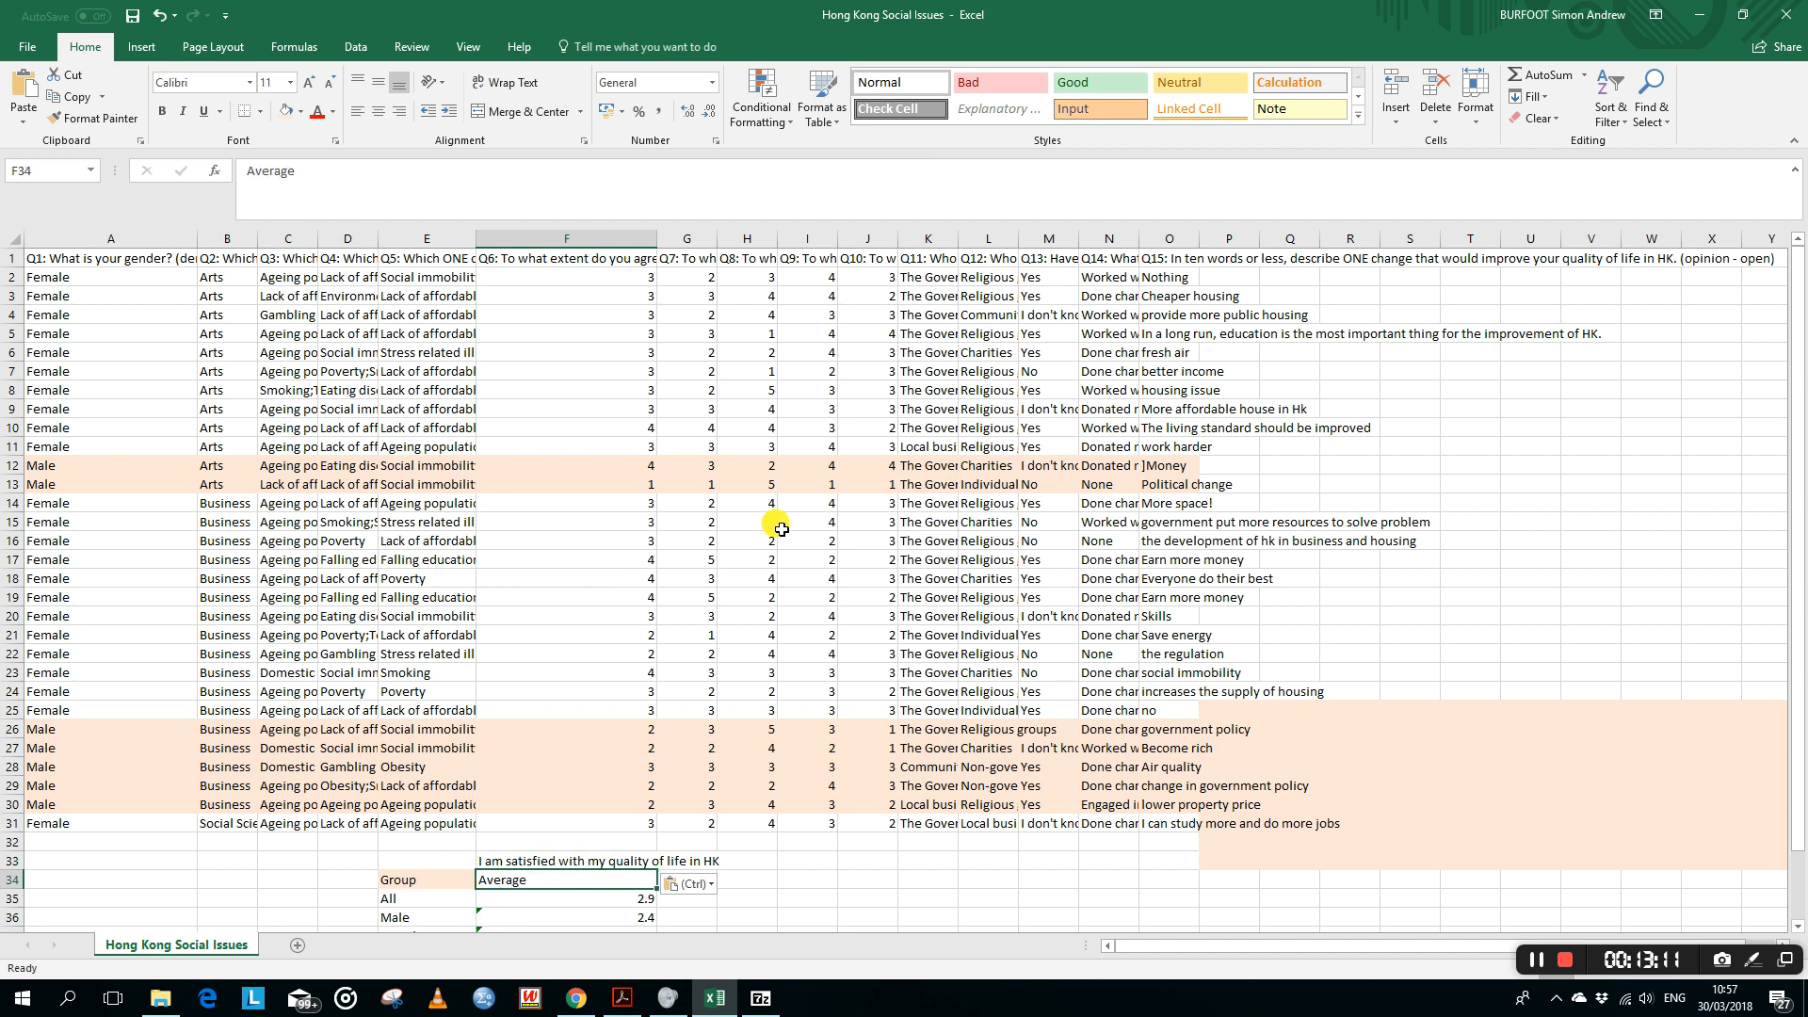
pyautogui.press('Up')
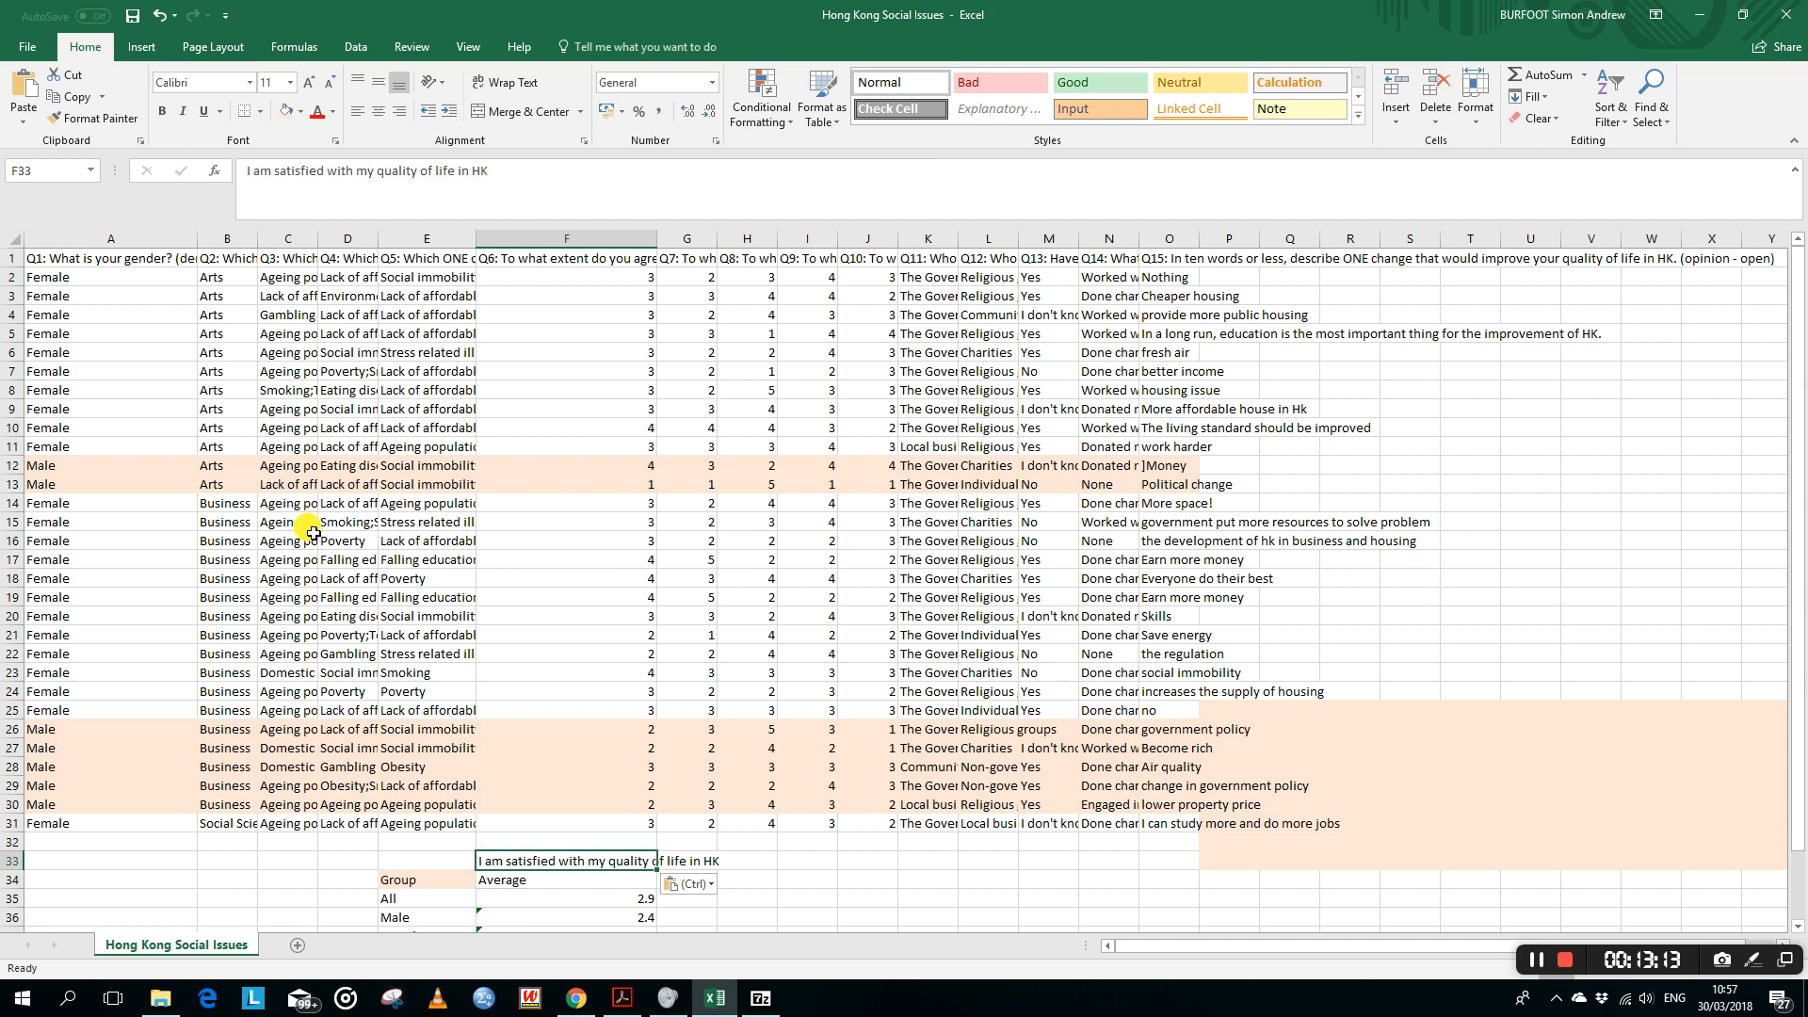
pyautogui.scroll(-4, 303, 527)
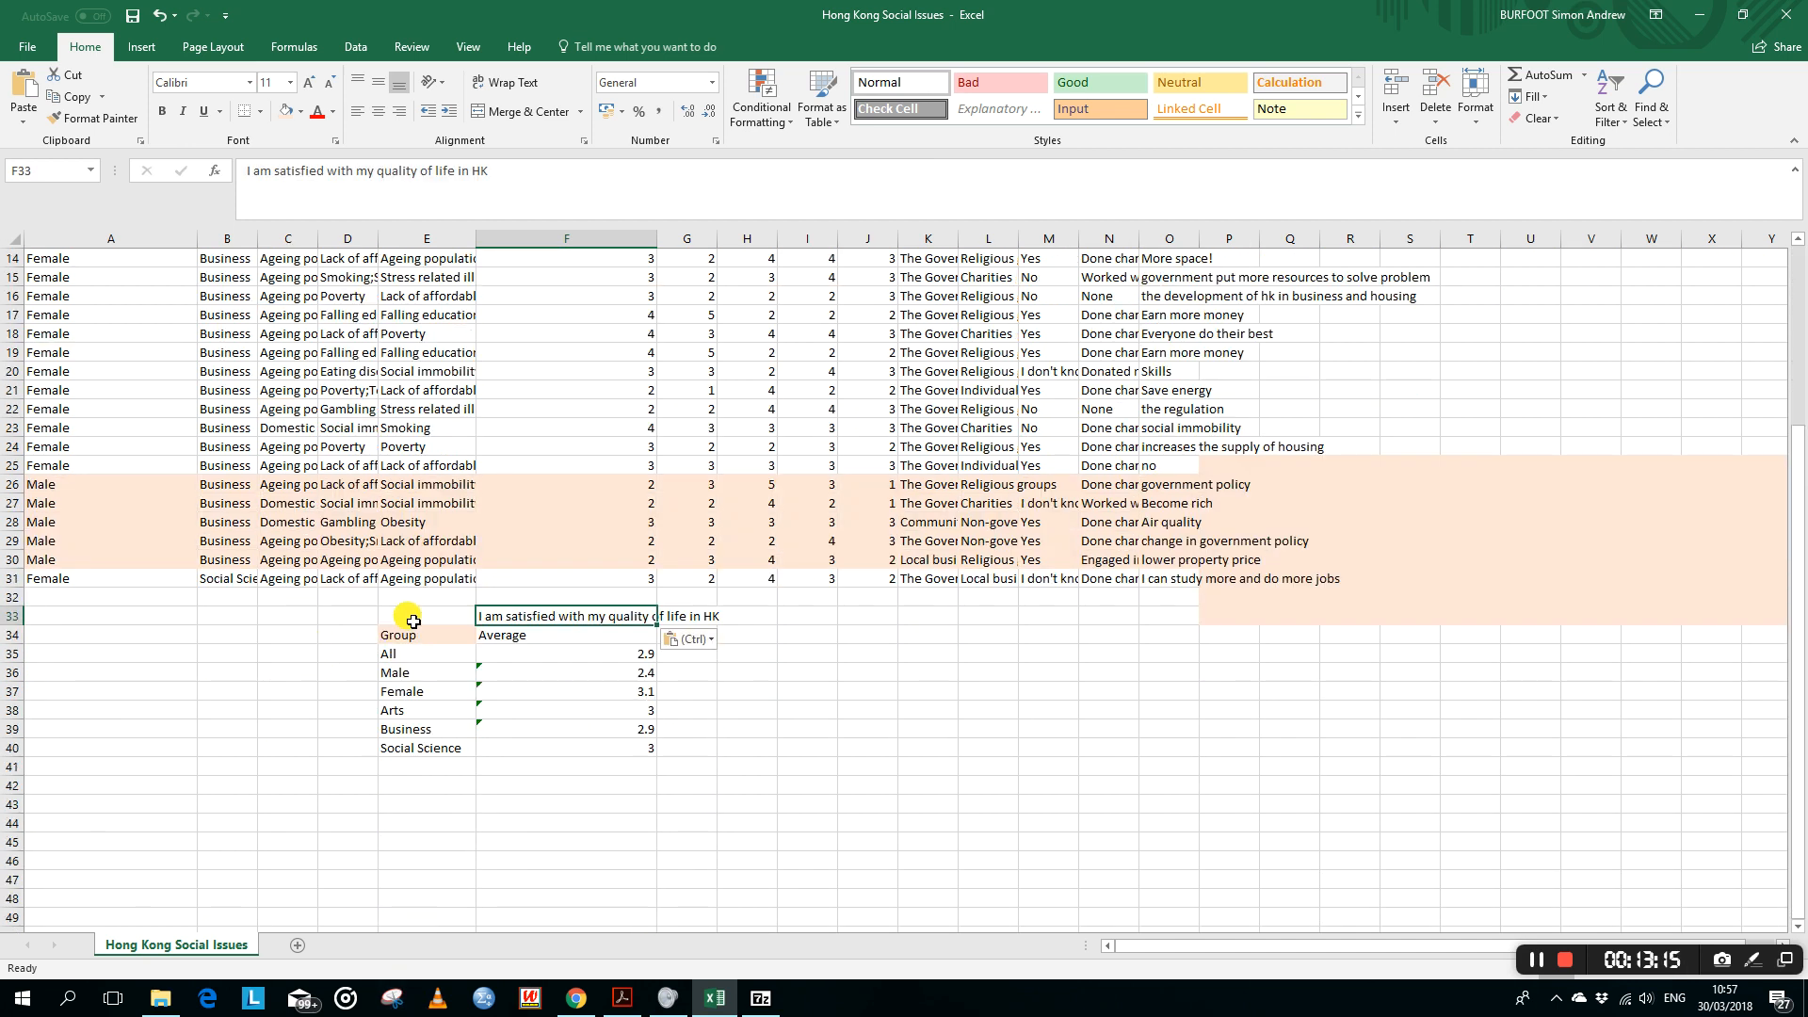
# Step: Insert a 2-D clustered column chart from the averages table E33:F40 and widen it towards the table
pyautogui.moveTo(414, 617); pyautogui.dragTo(565, 747)
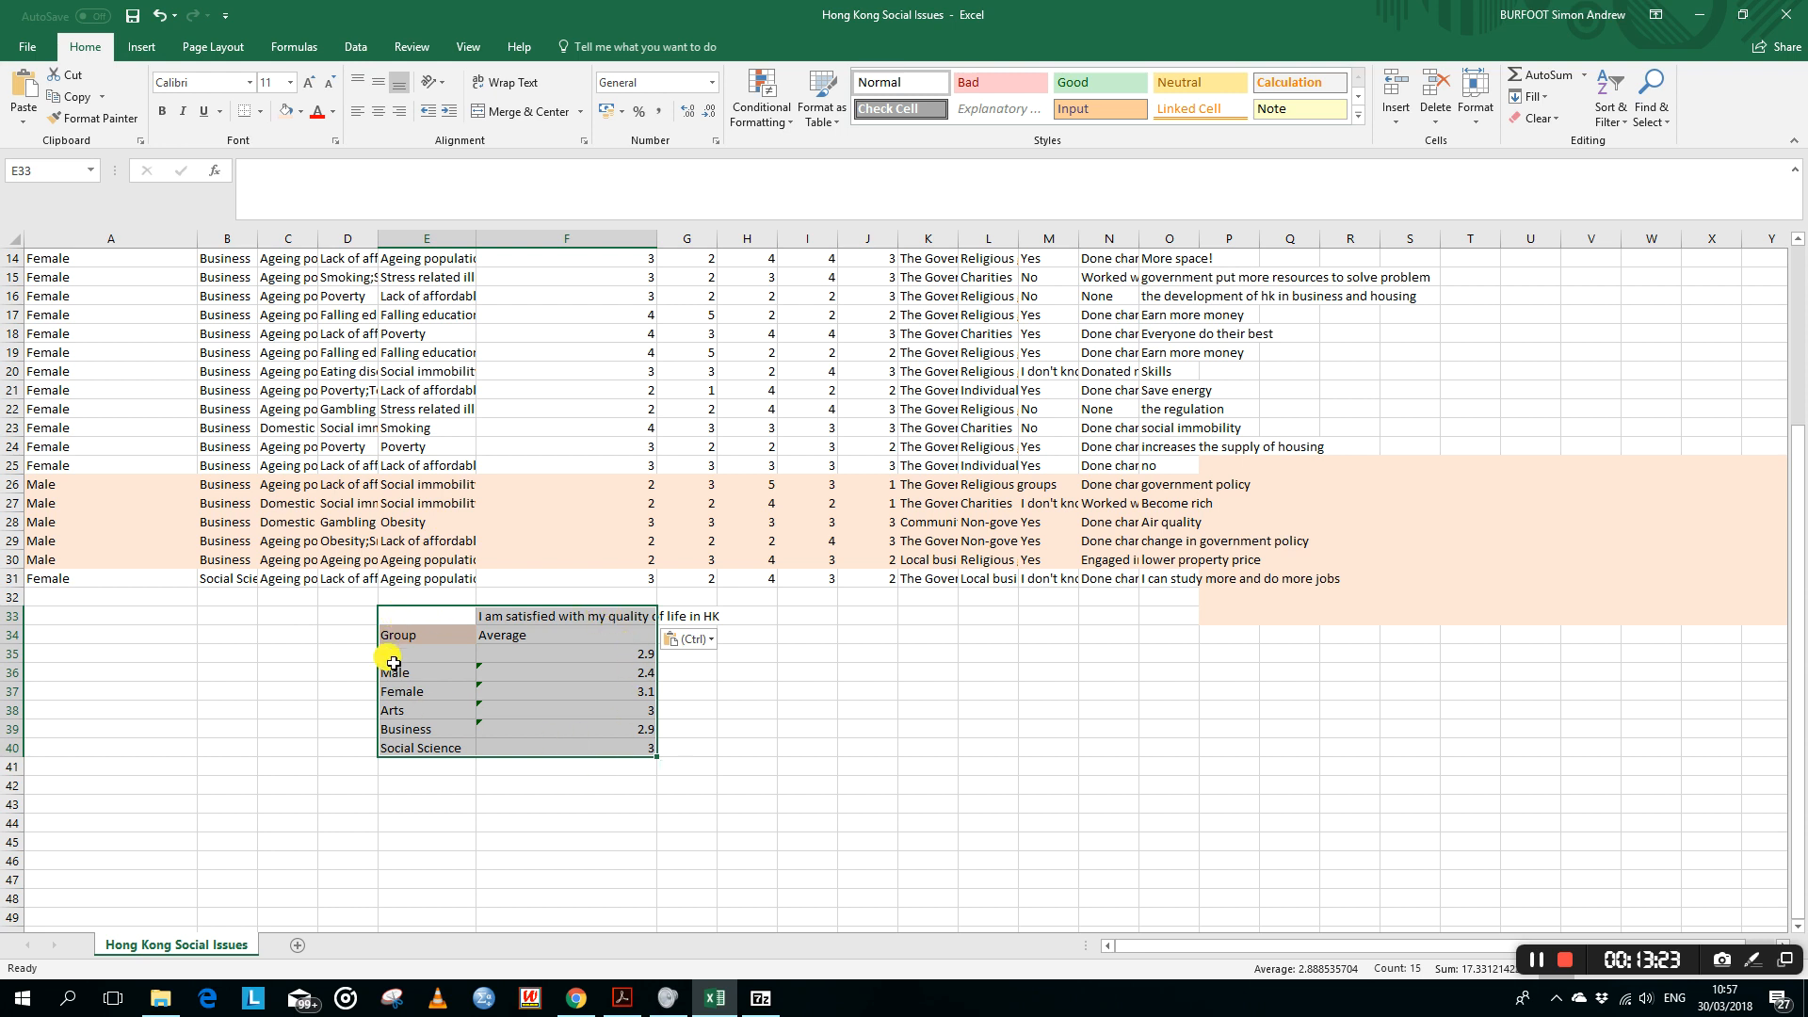
pyautogui.click(146, 47)
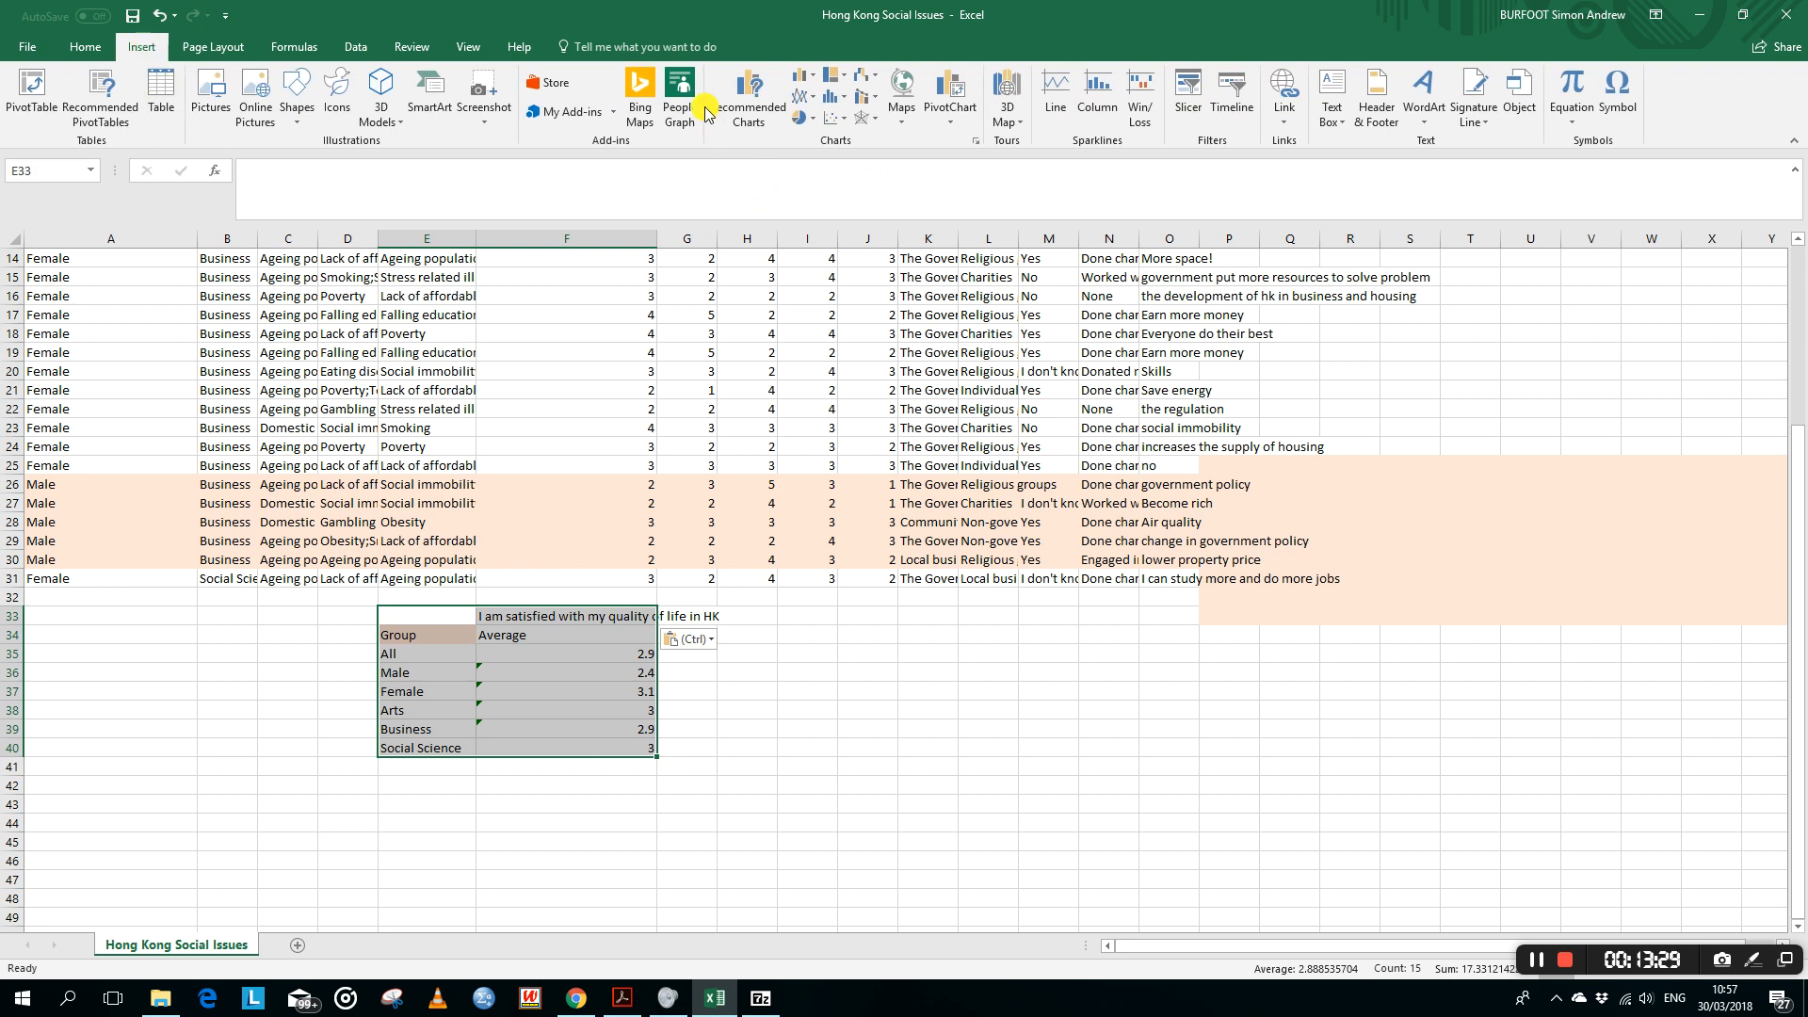
pyautogui.click(800, 77)
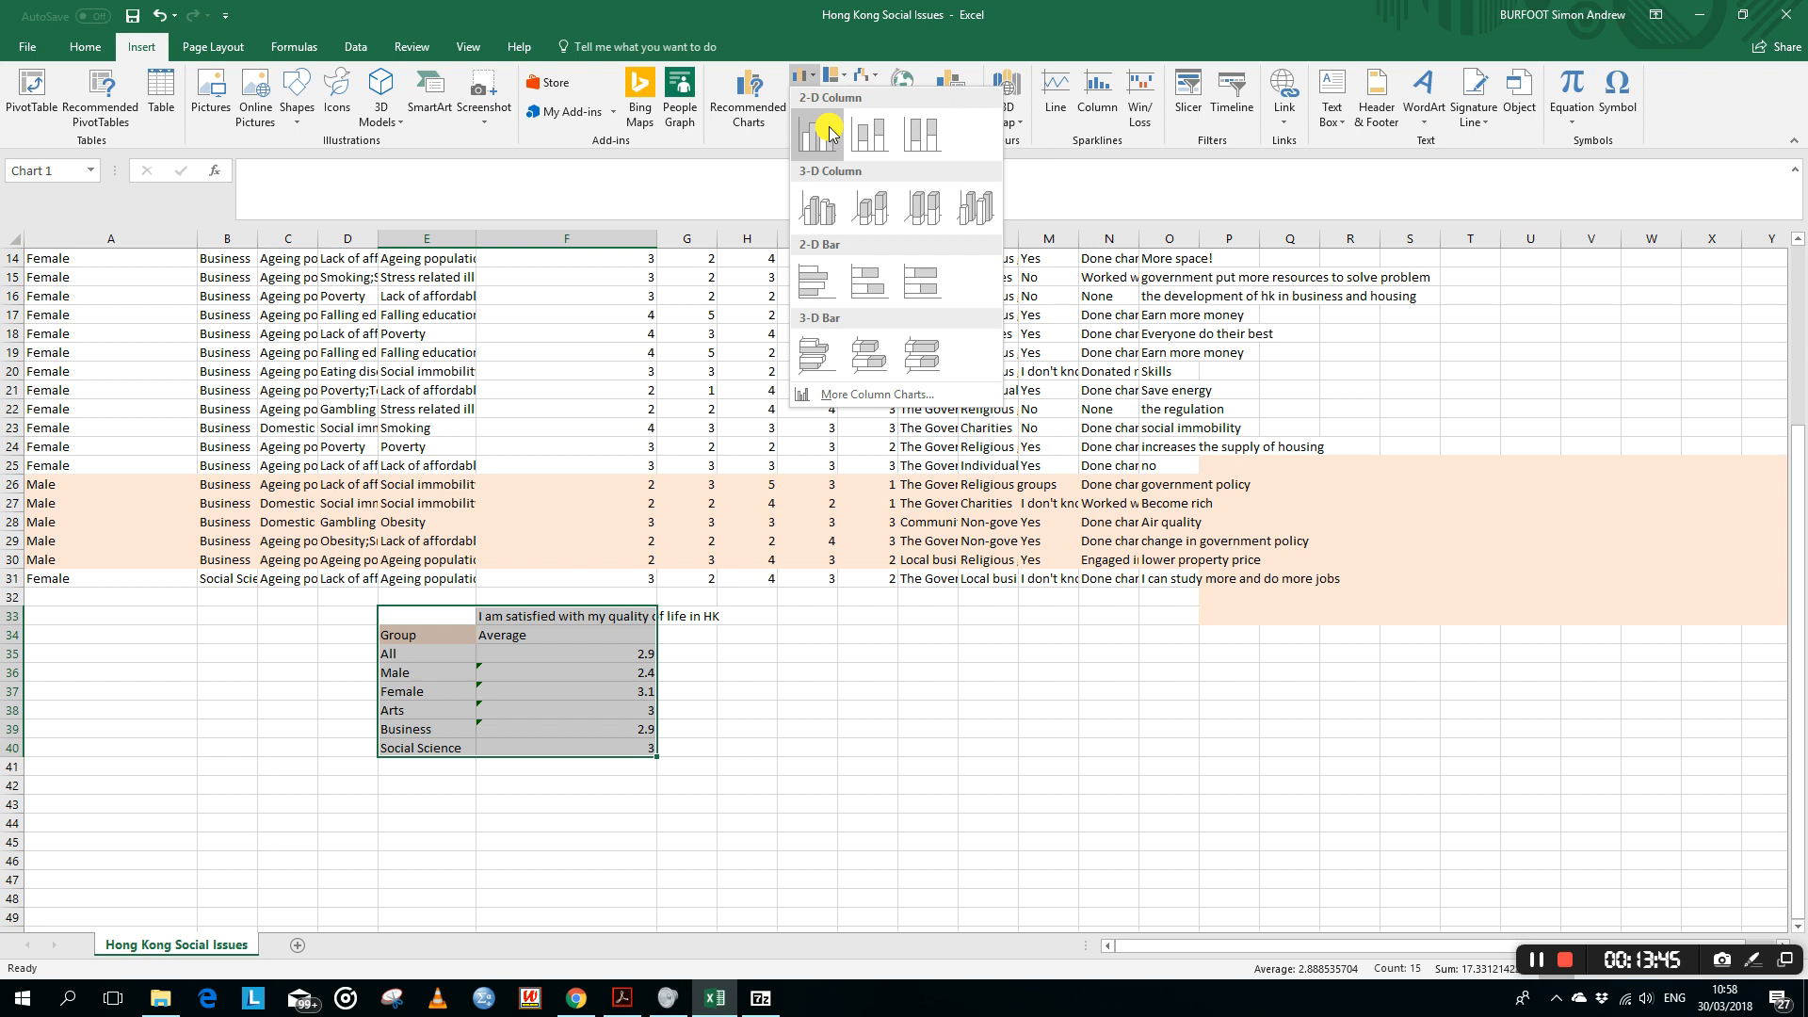
pyautogui.click(827, 133)
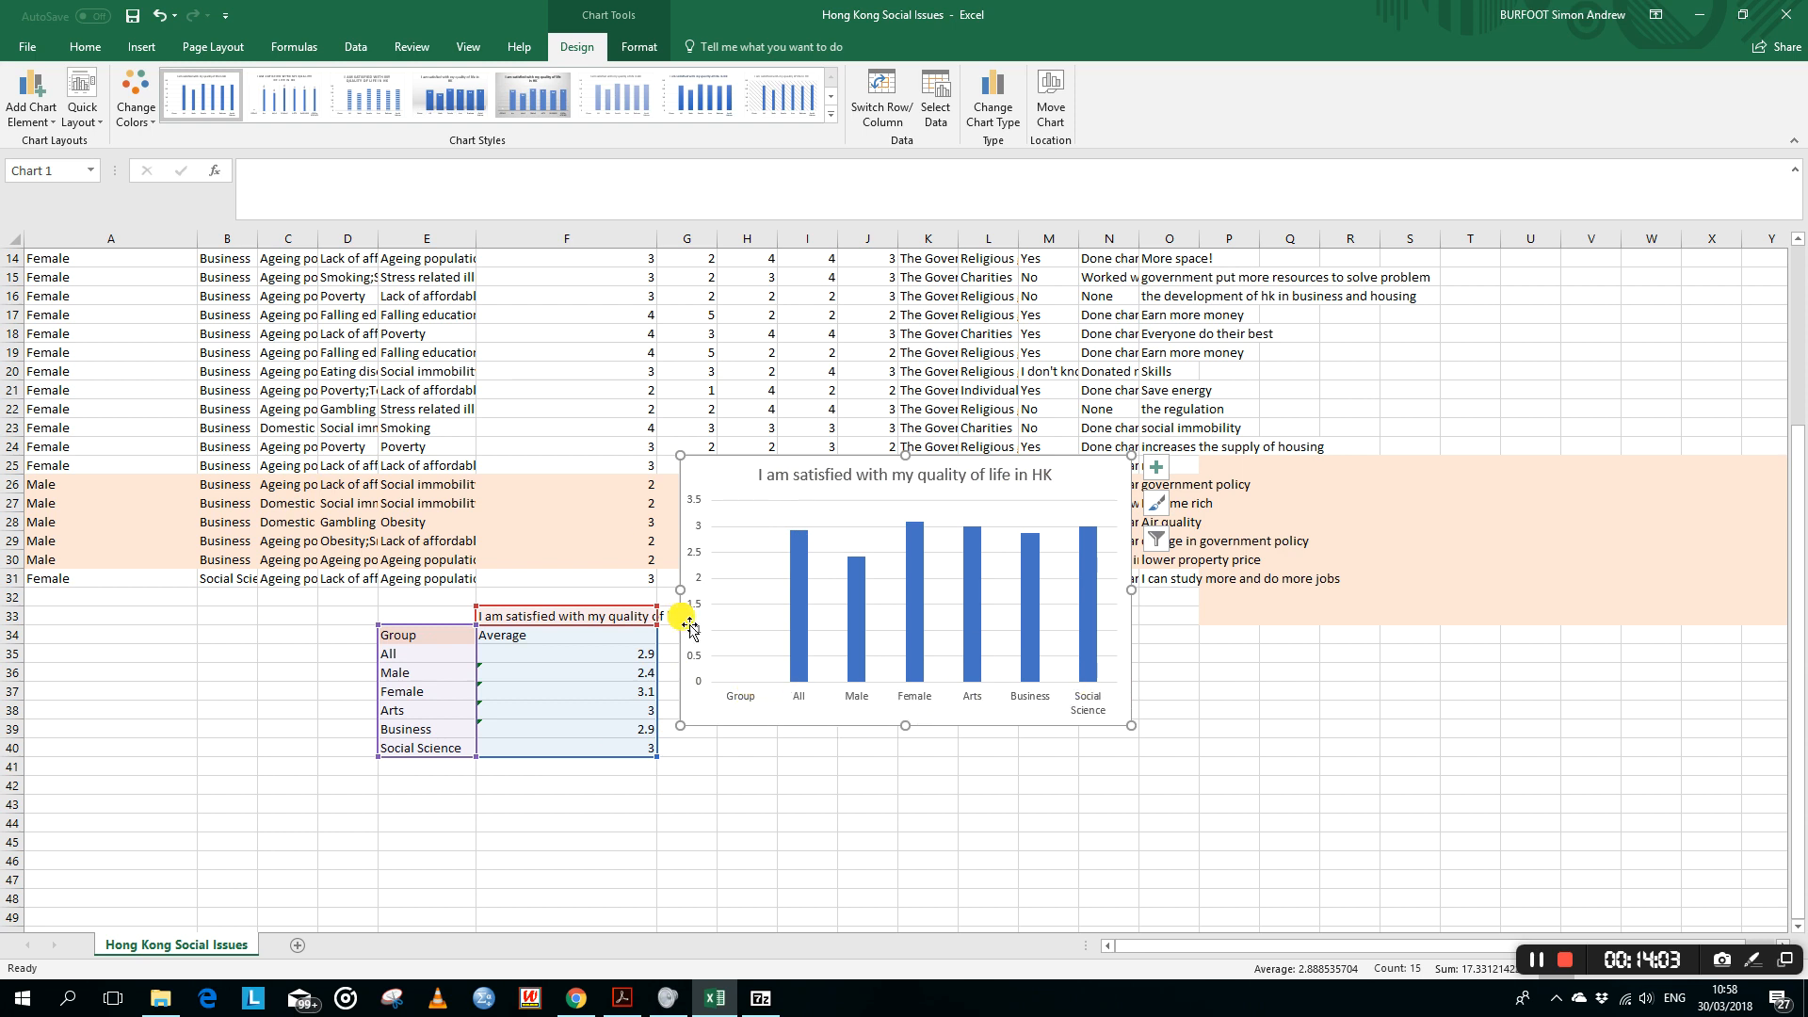
pyautogui.moveTo(679, 591); pyautogui.dragTo(614, 592)
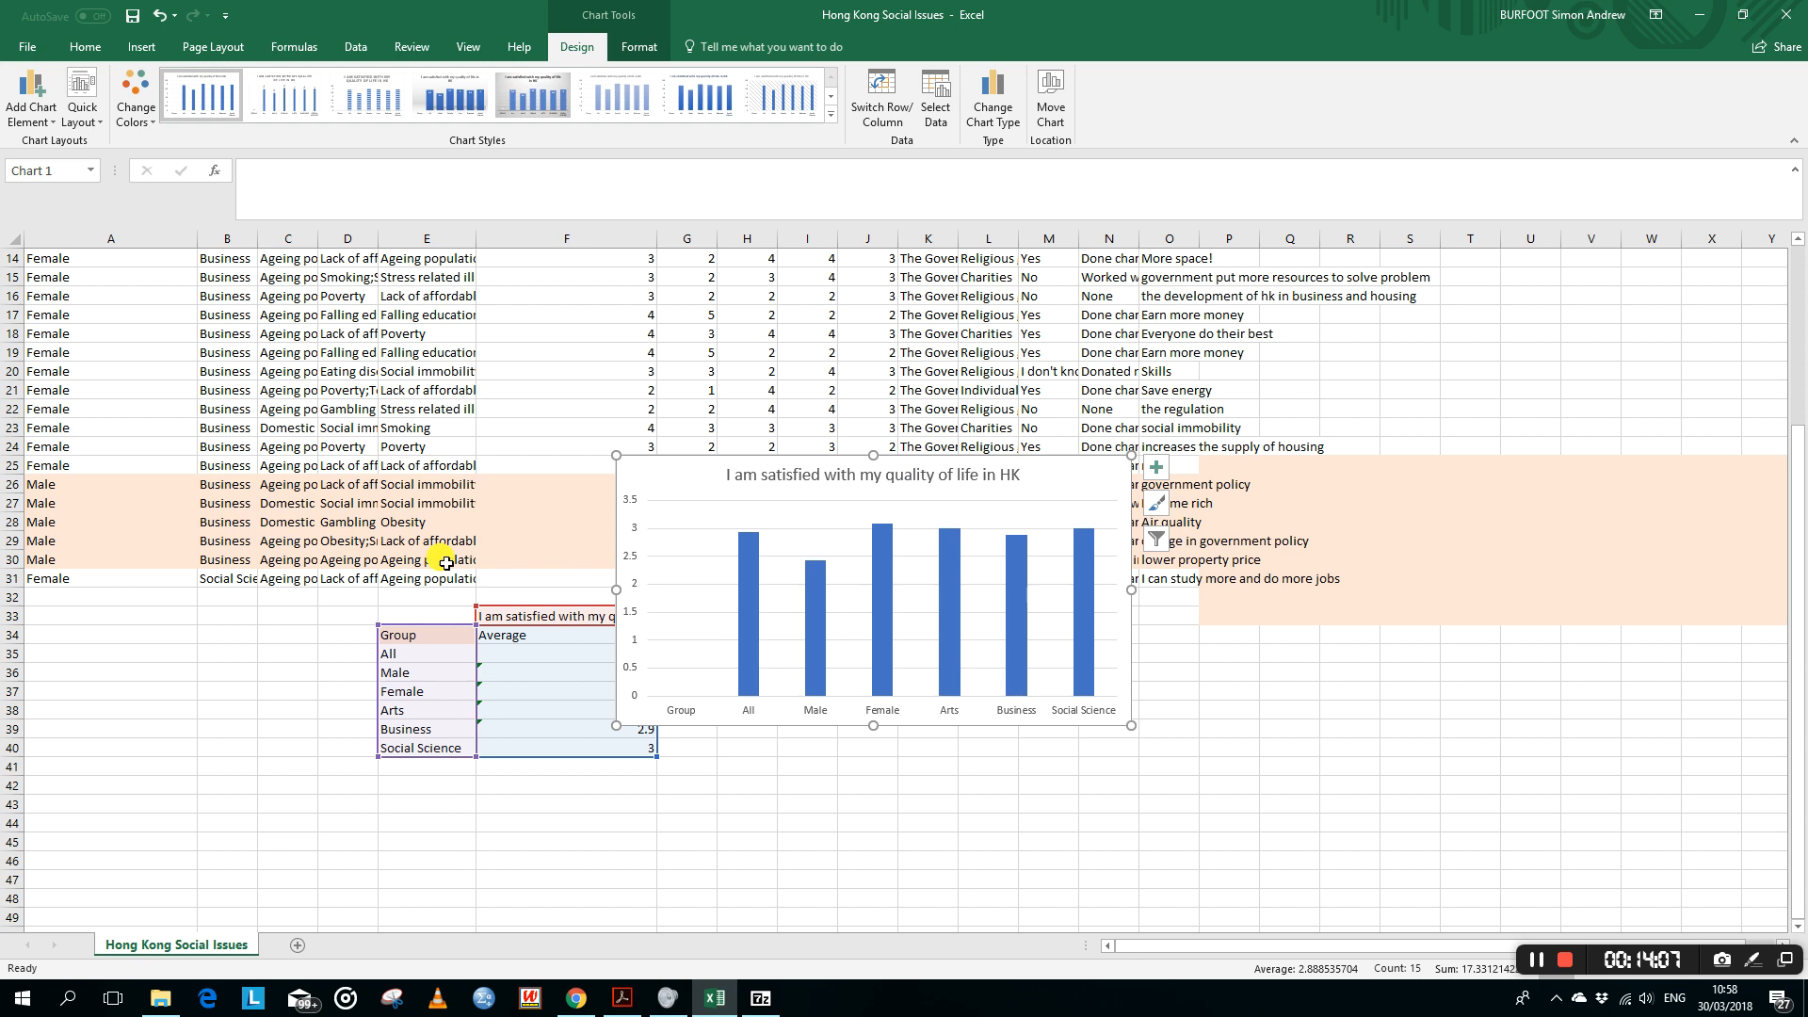
# Step: Try several chart styles, including ones with data labels above the columns, and settle on the dark grey background style
pyautogui.click(1156, 505)
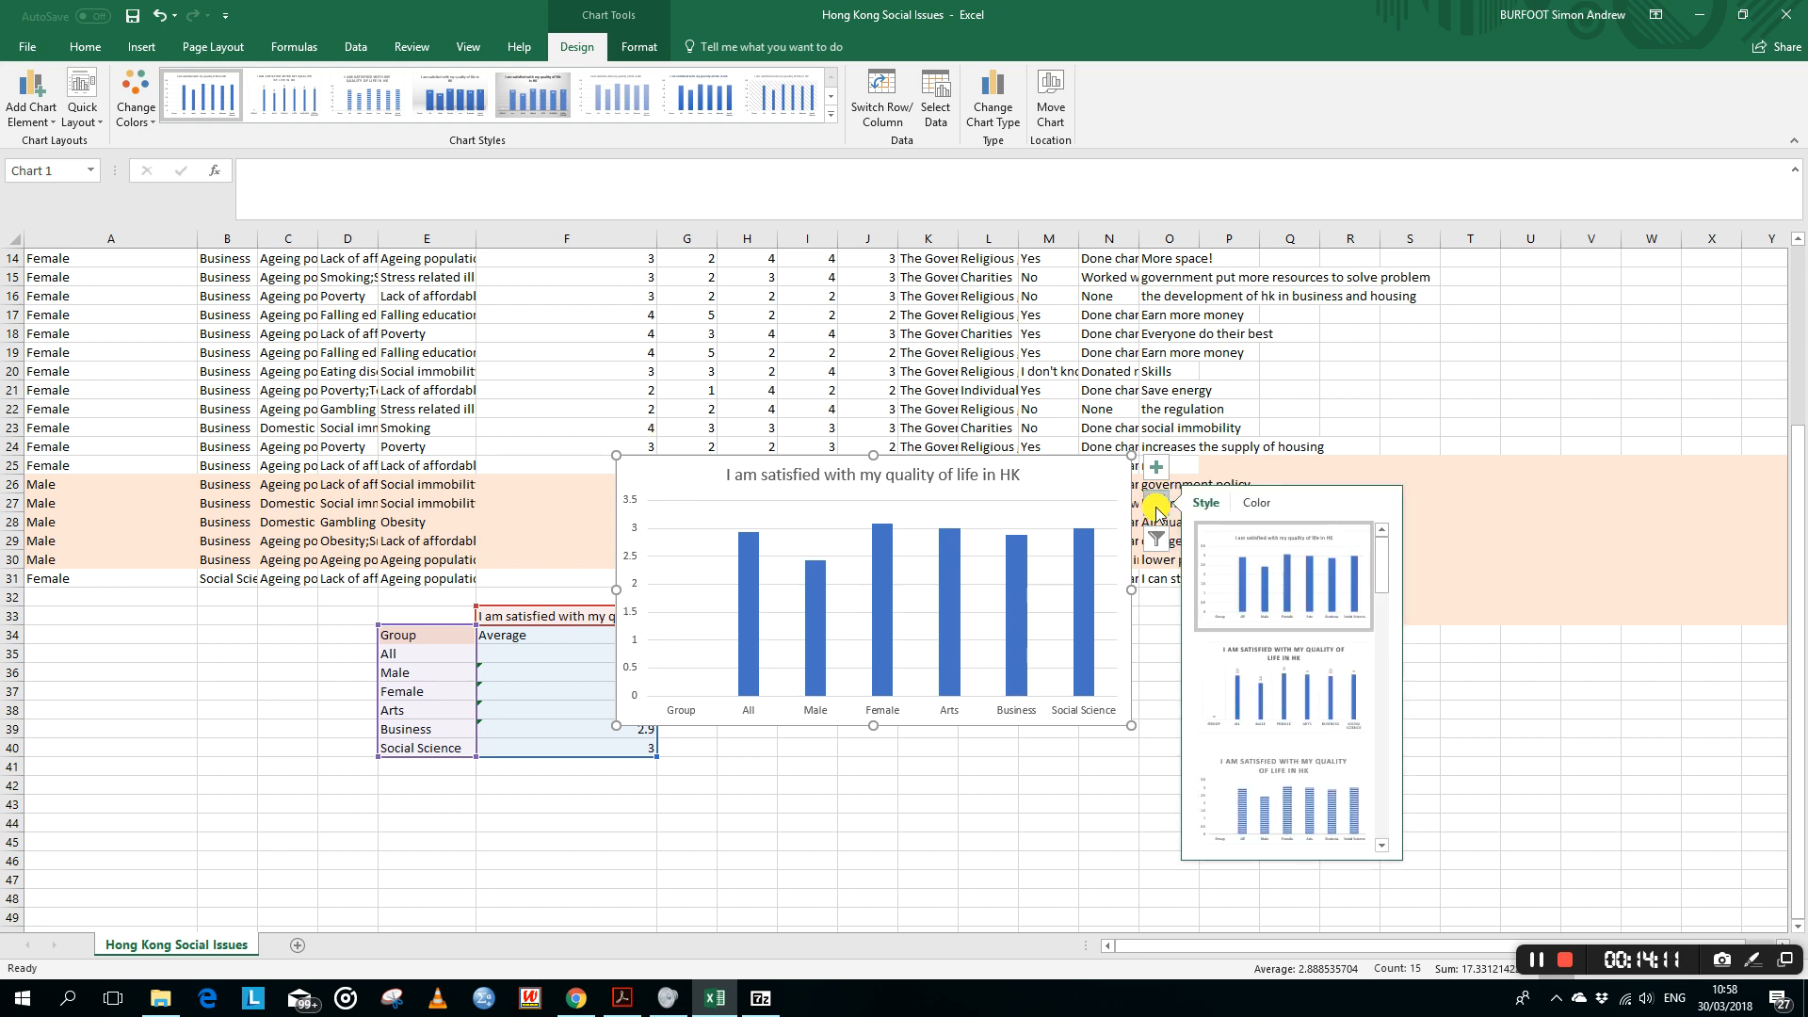
pyautogui.click(1287, 708)
pyautogui.click(1278, 803)
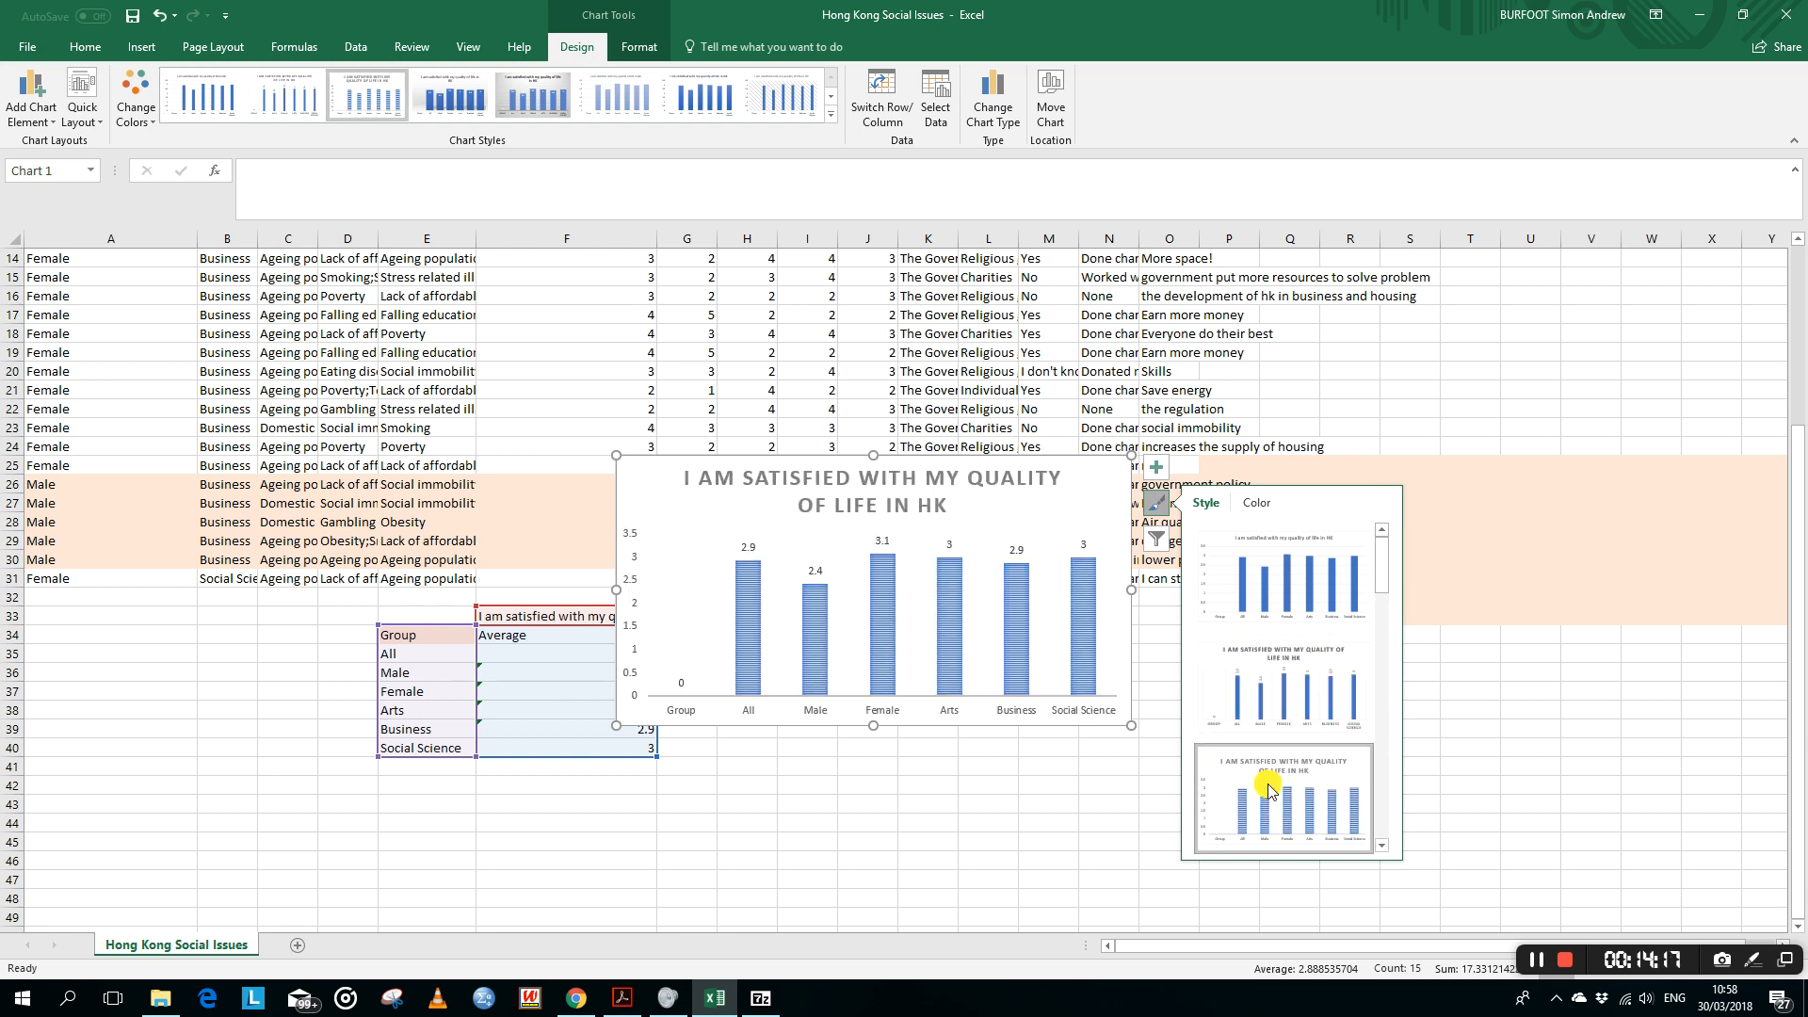
pyautogui.scroll(-3, 1268, 789)
pyautogui.click(1272, 728)
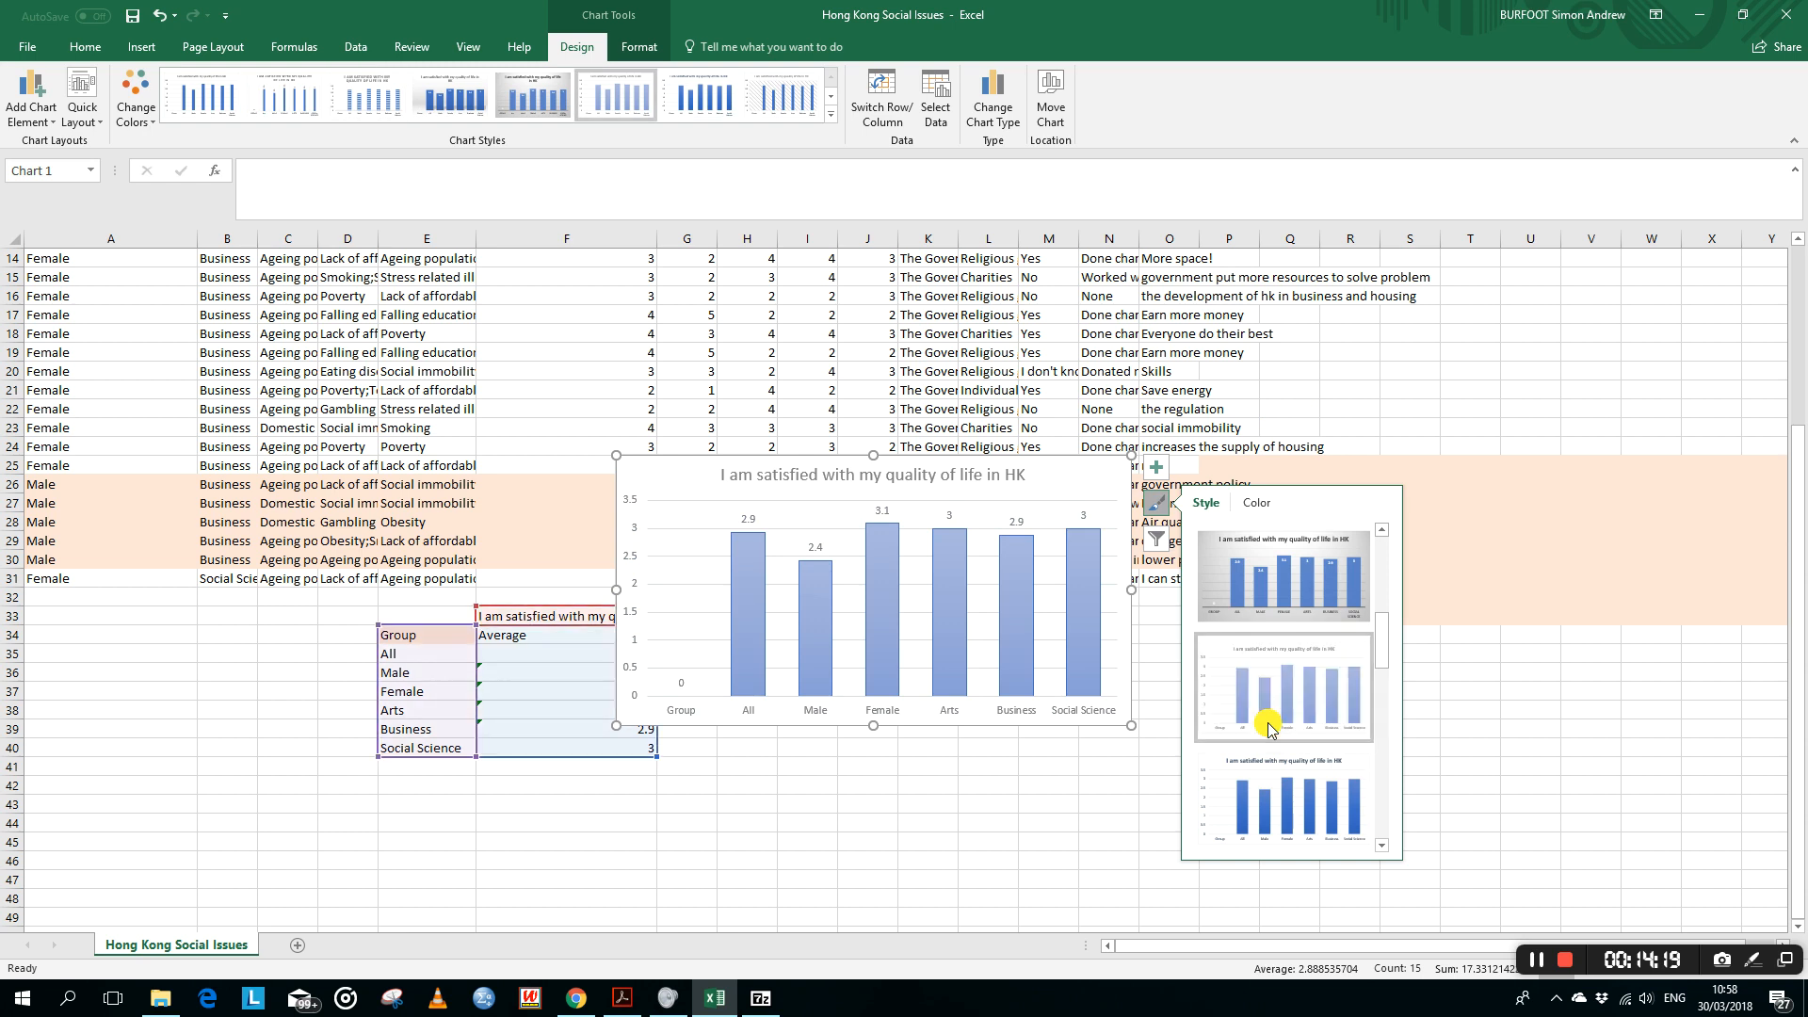
pyautogui.click(1267, 796)
pyautogui.scroll(-3, 1271, 794)
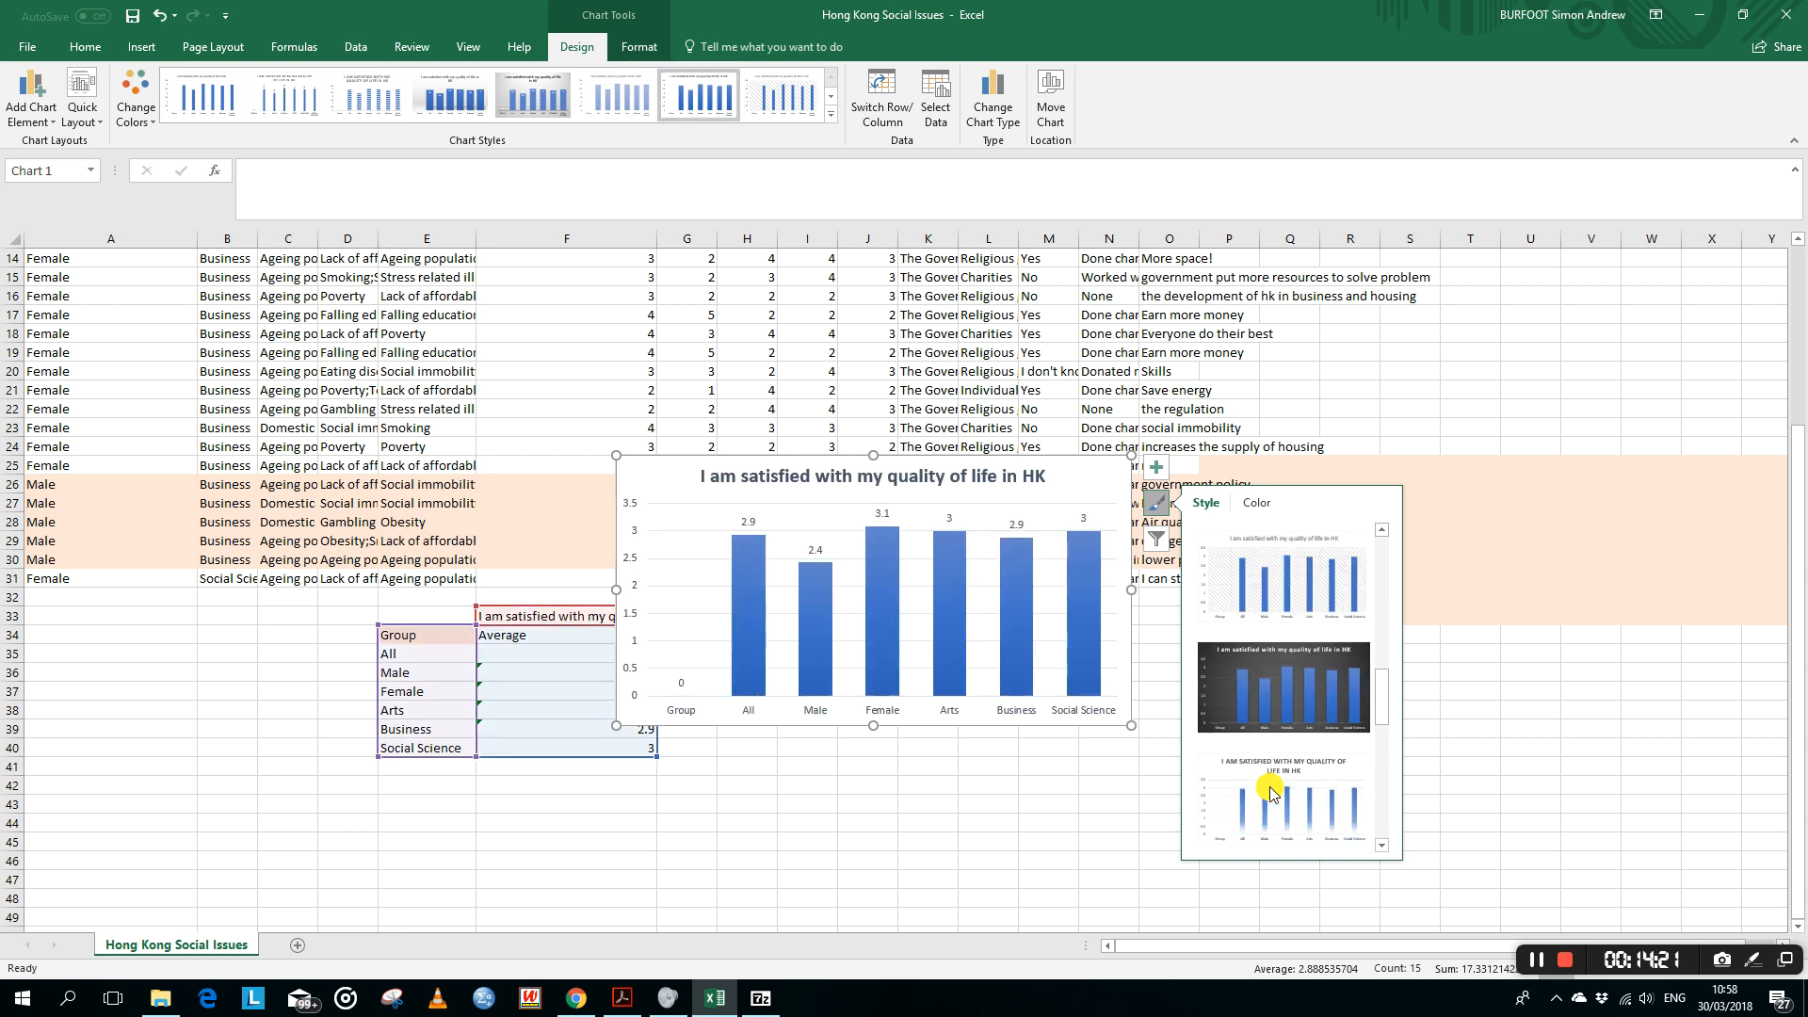
pyautogui.click(1281, 683)
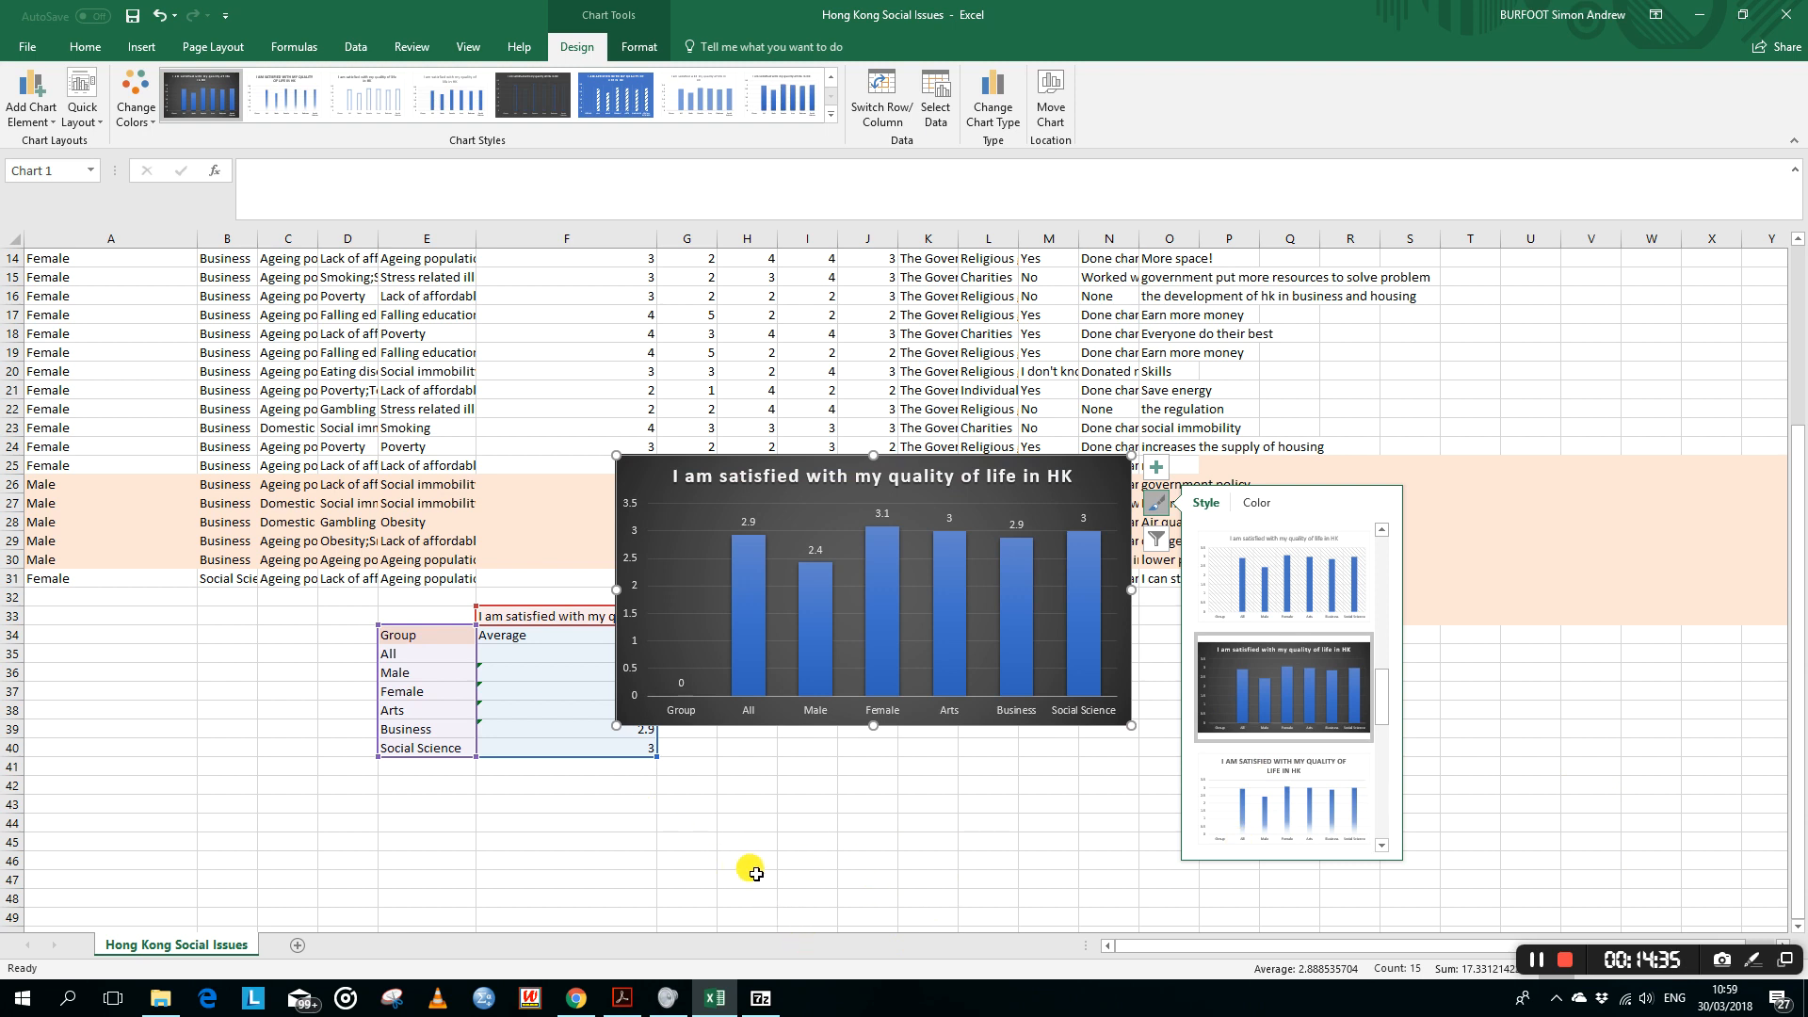
# Step: Move the column chart off the averages table into the empty cells beside it, below the survey responses
pyautogui.click(644, 569)
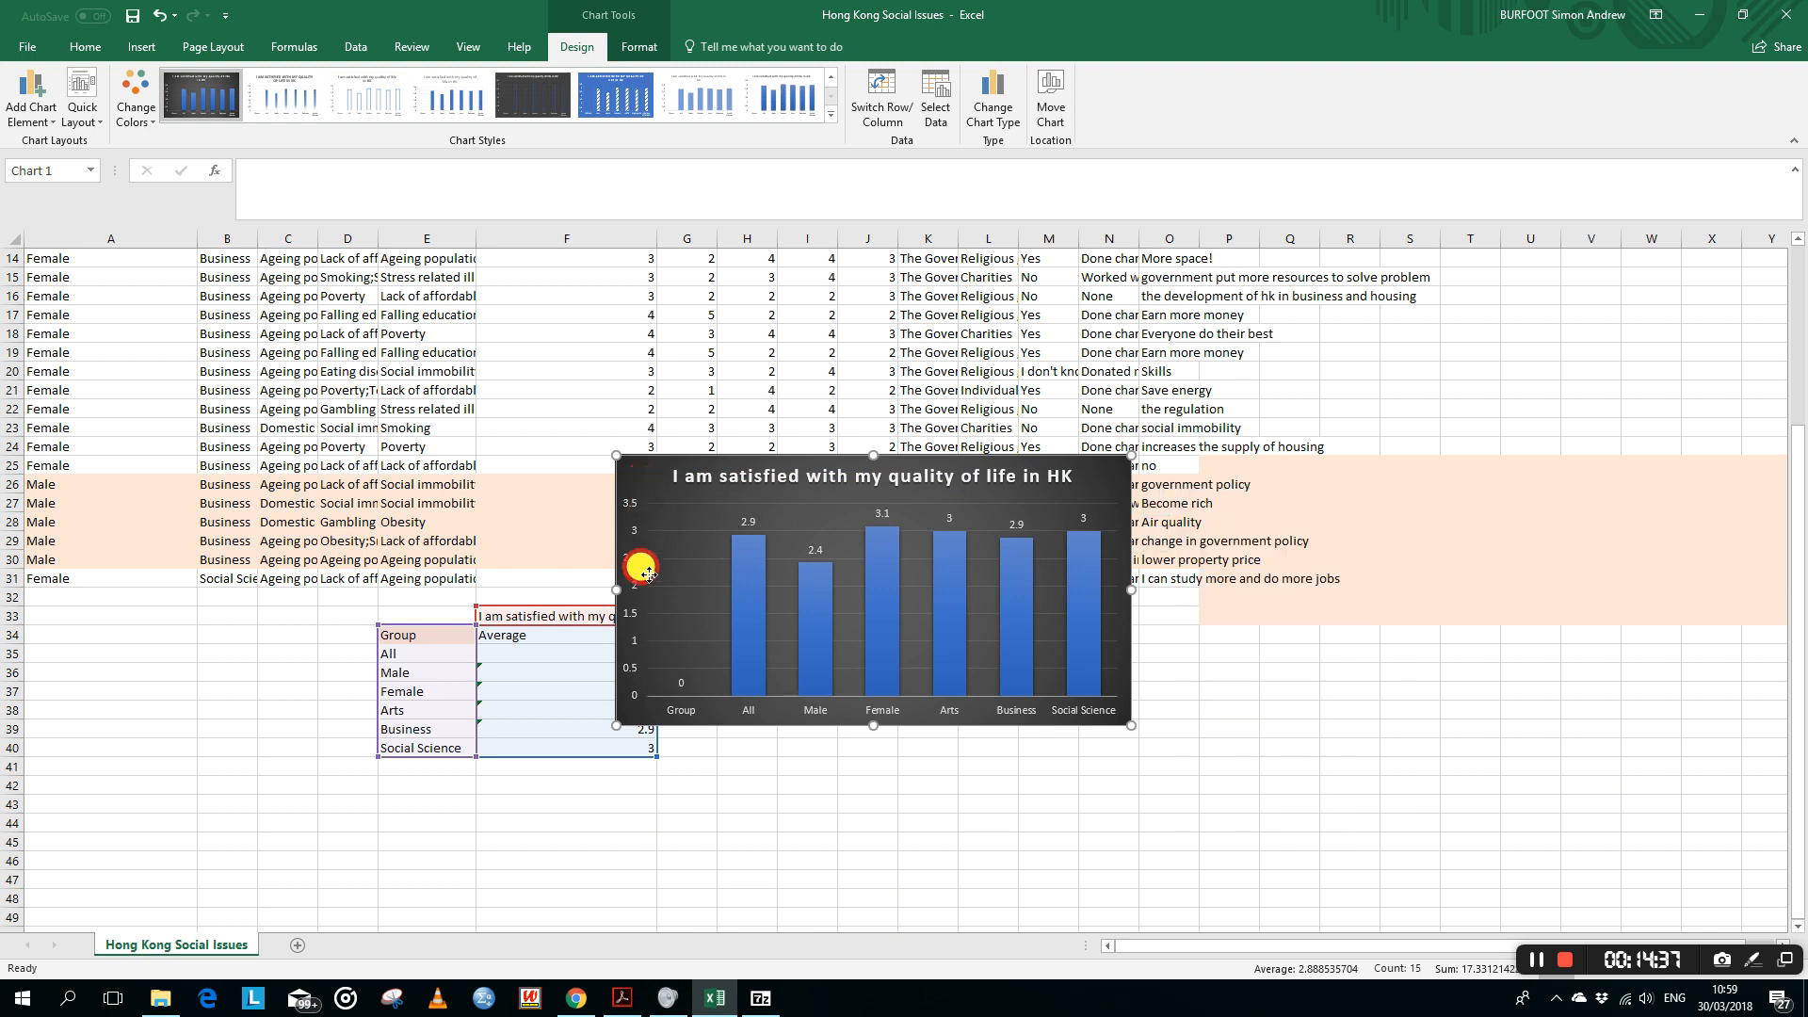
pyautogui.moveTo(644, 570); pyautogui.dragTo(743, 757)
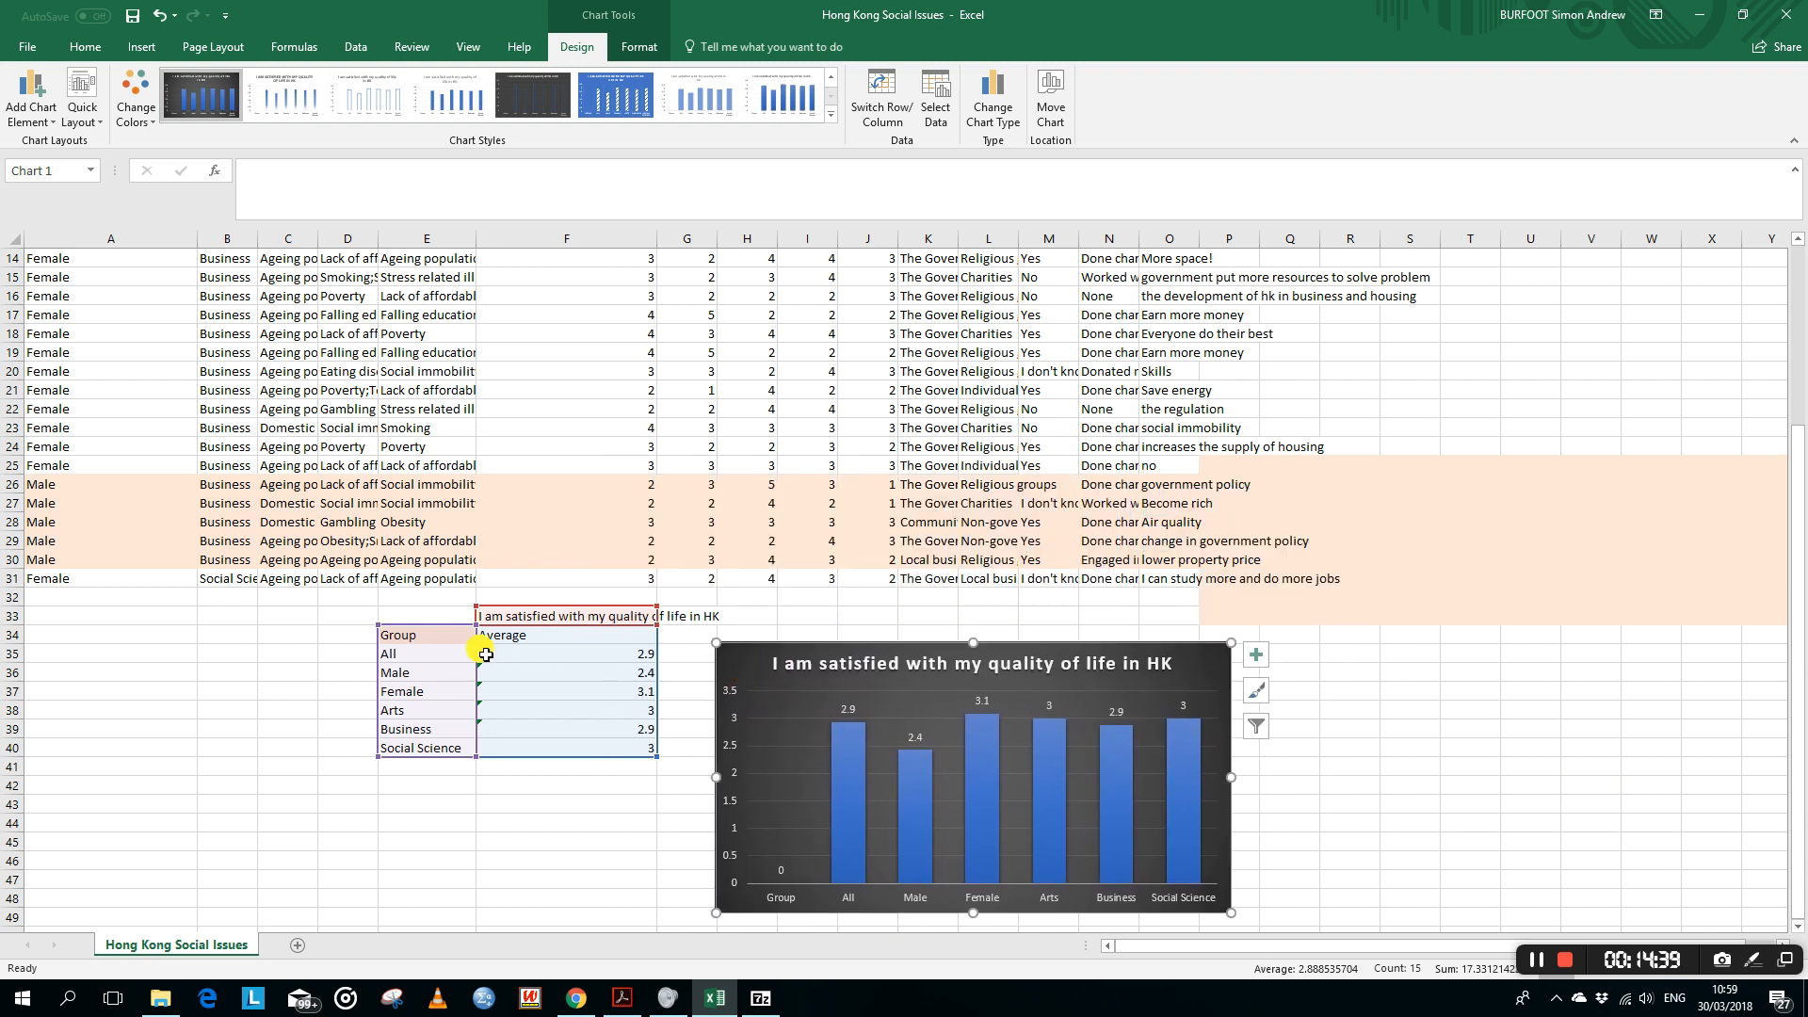
pyautogui.scroll(-2, 556, 859)
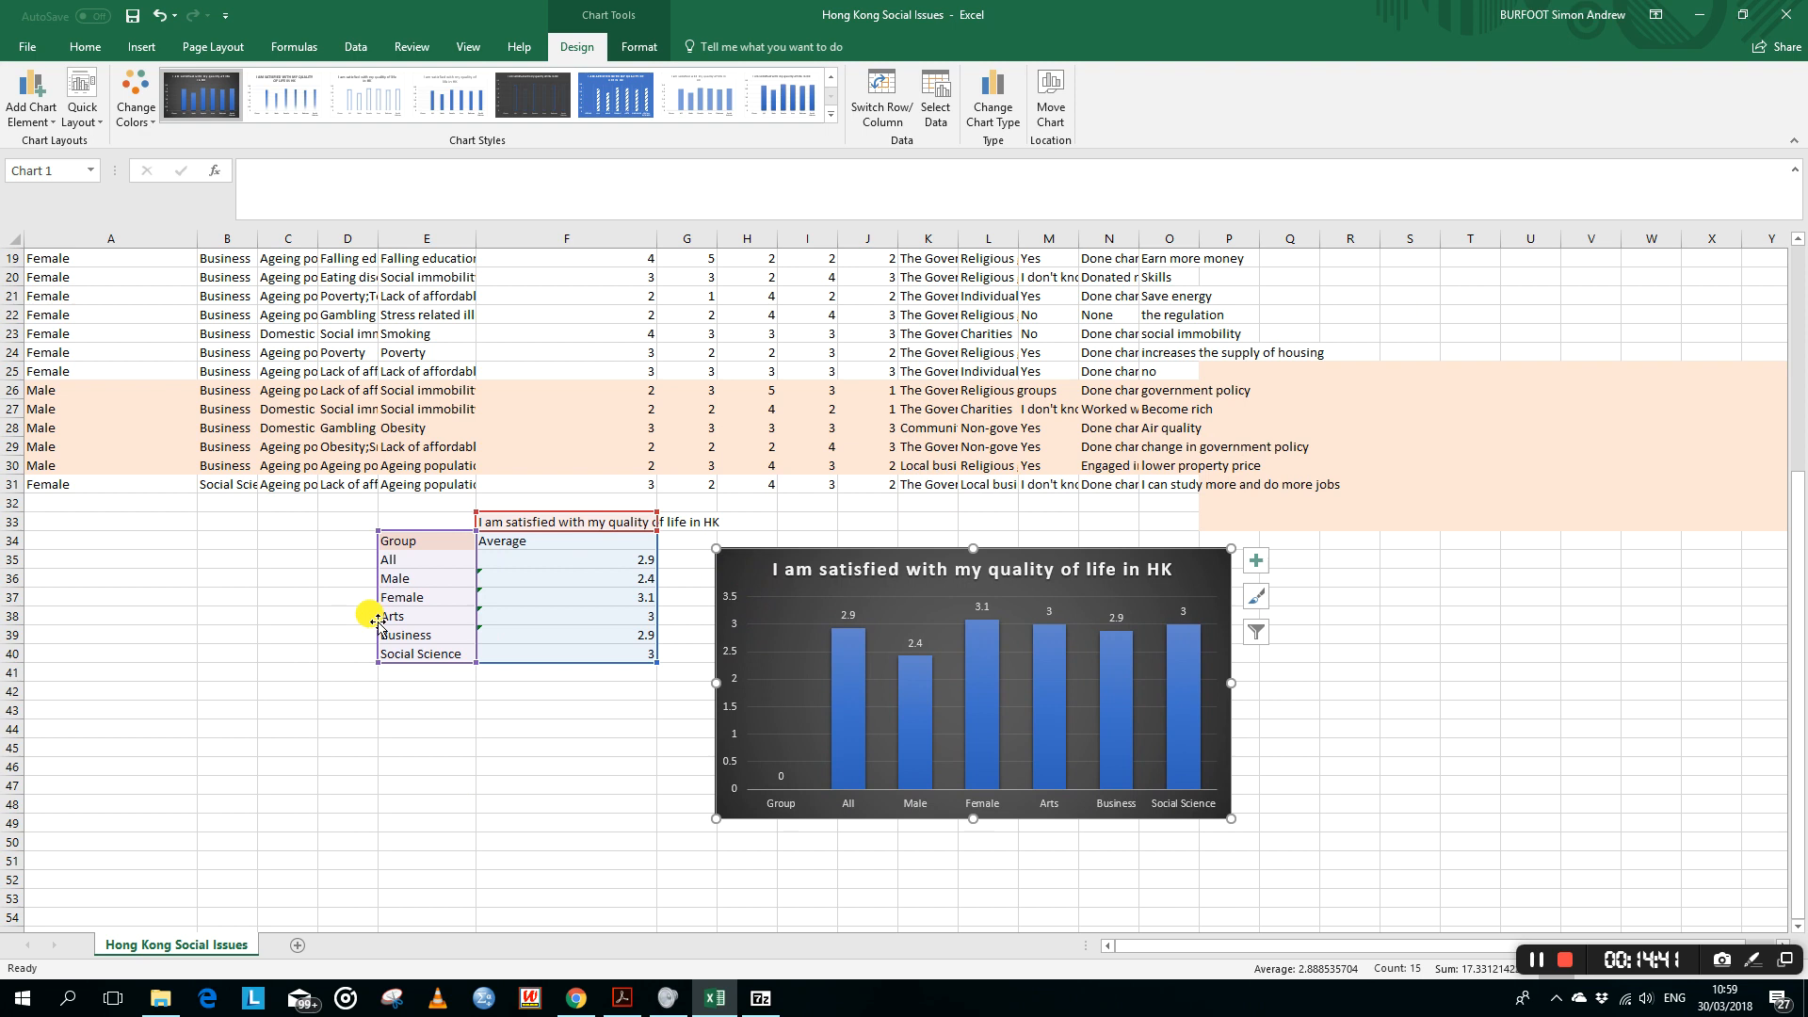